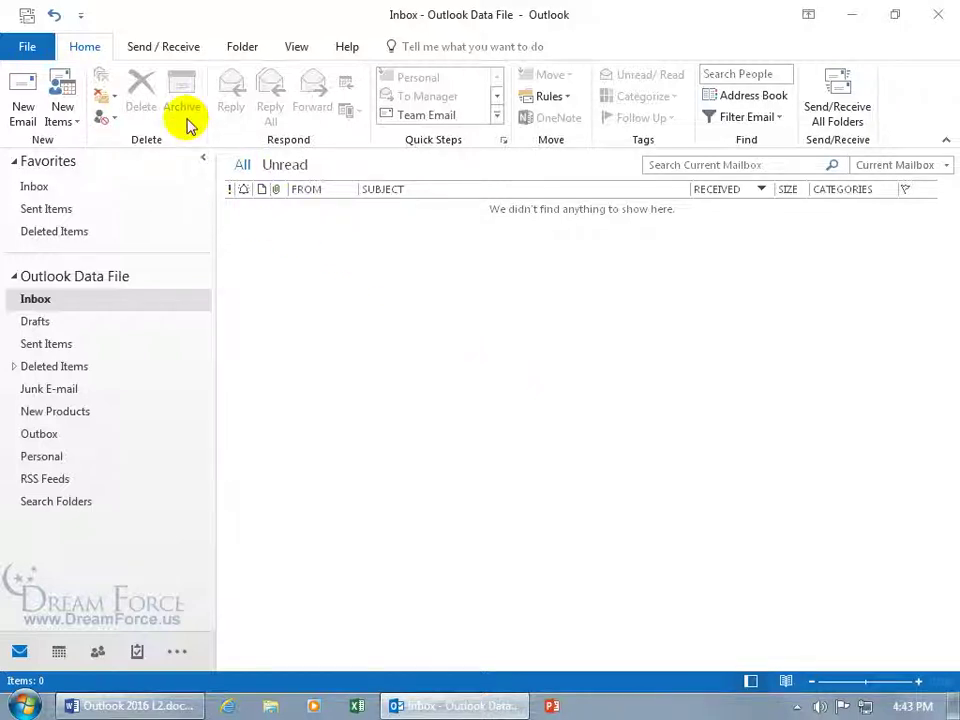
Start a new email rule from a blank rule that applies to received messages
click(568, 99)
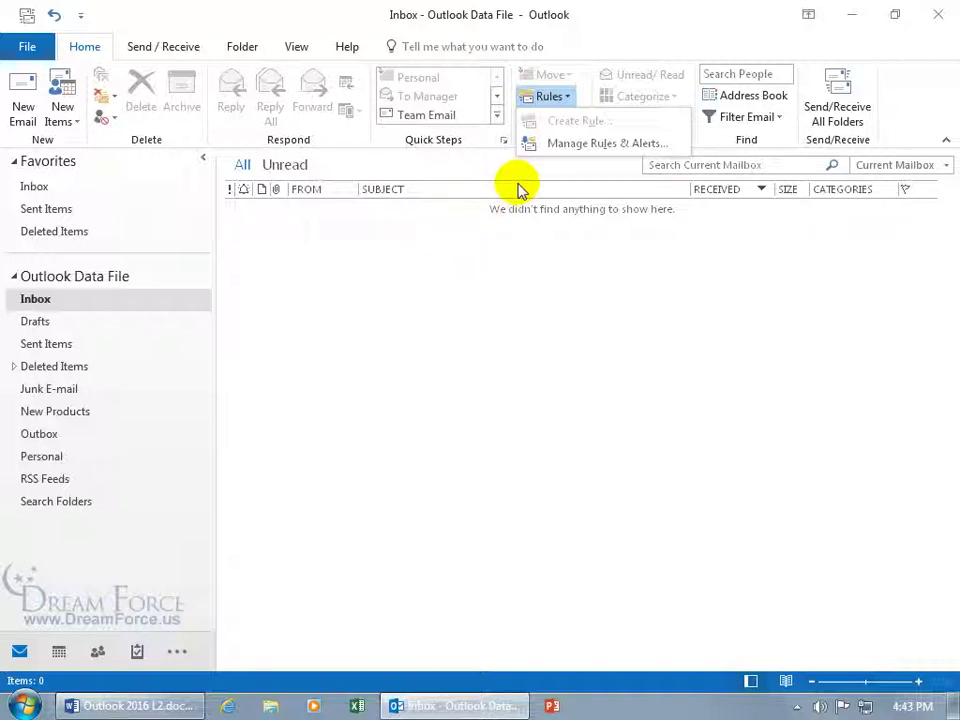
click(580, 150)
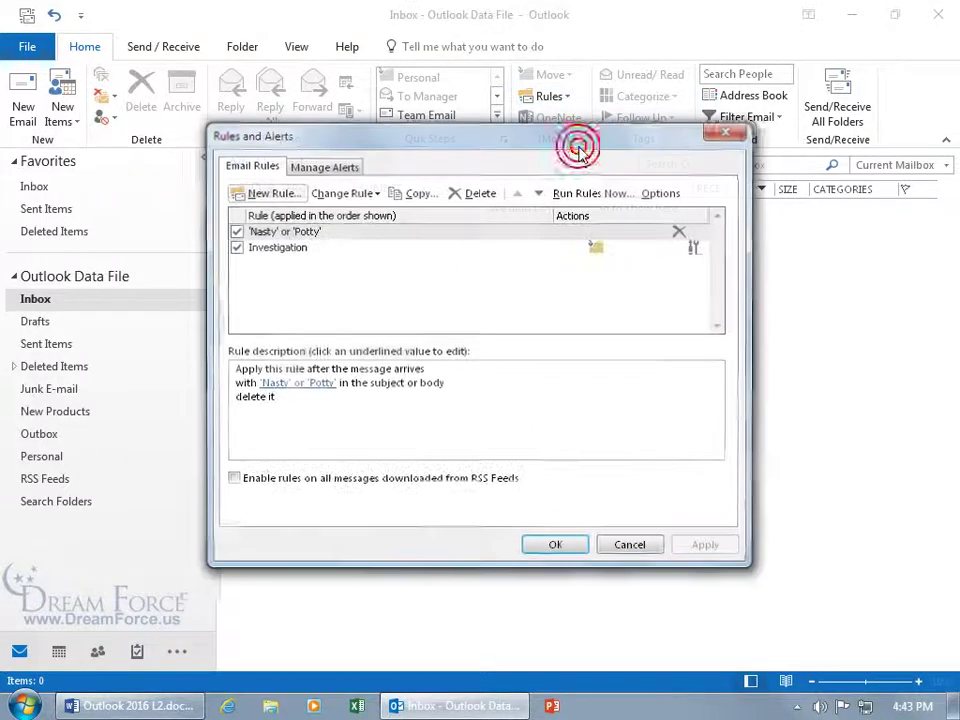
click(270, 192)
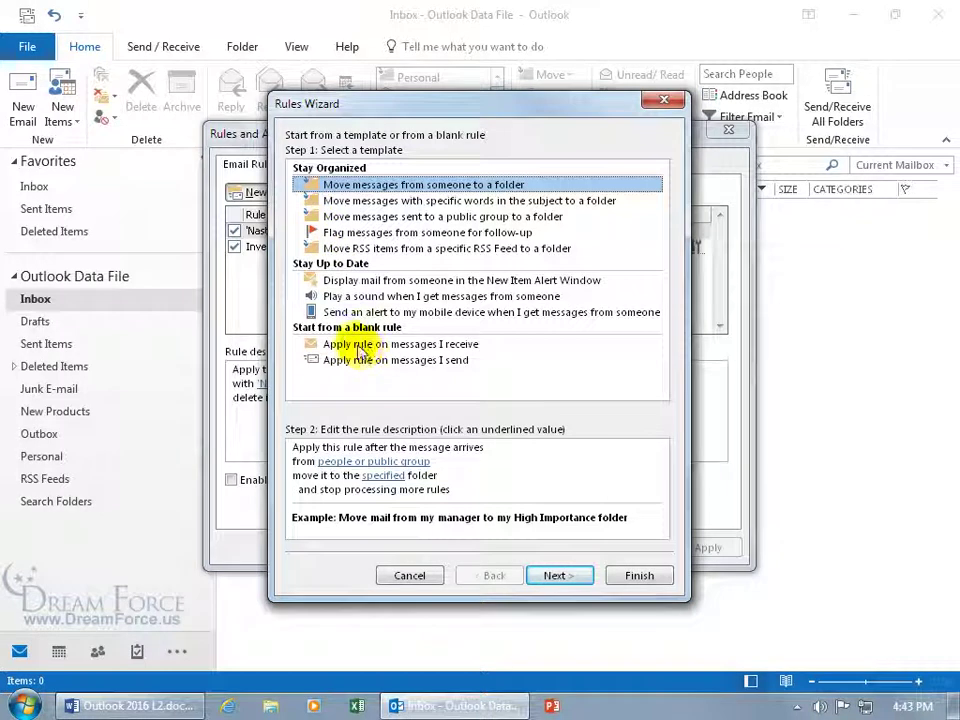
click(365, 344)
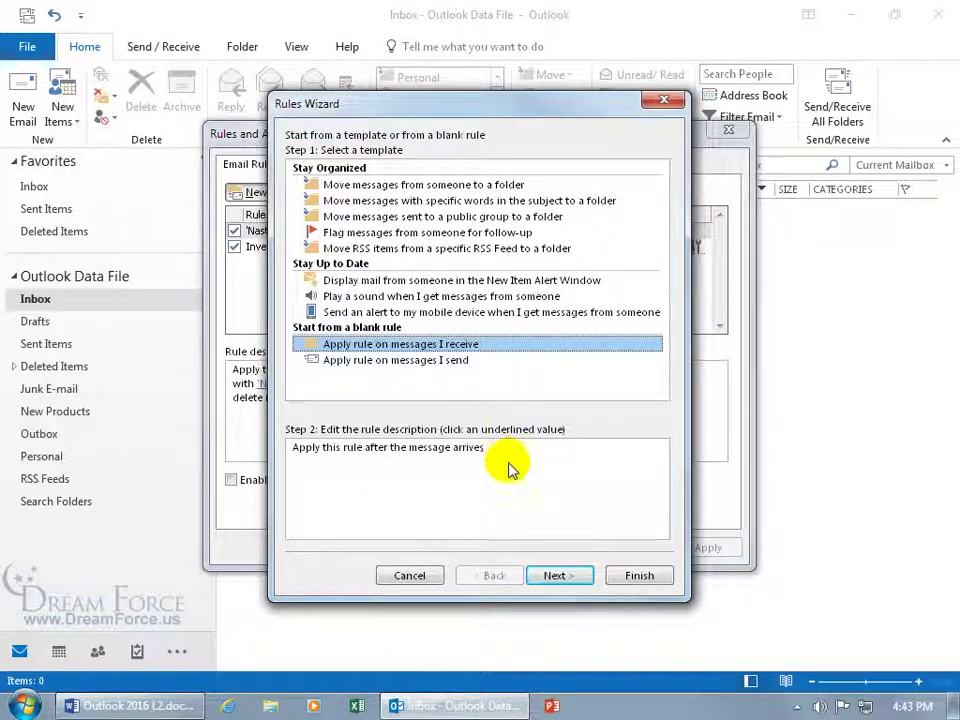
click(558, 575)
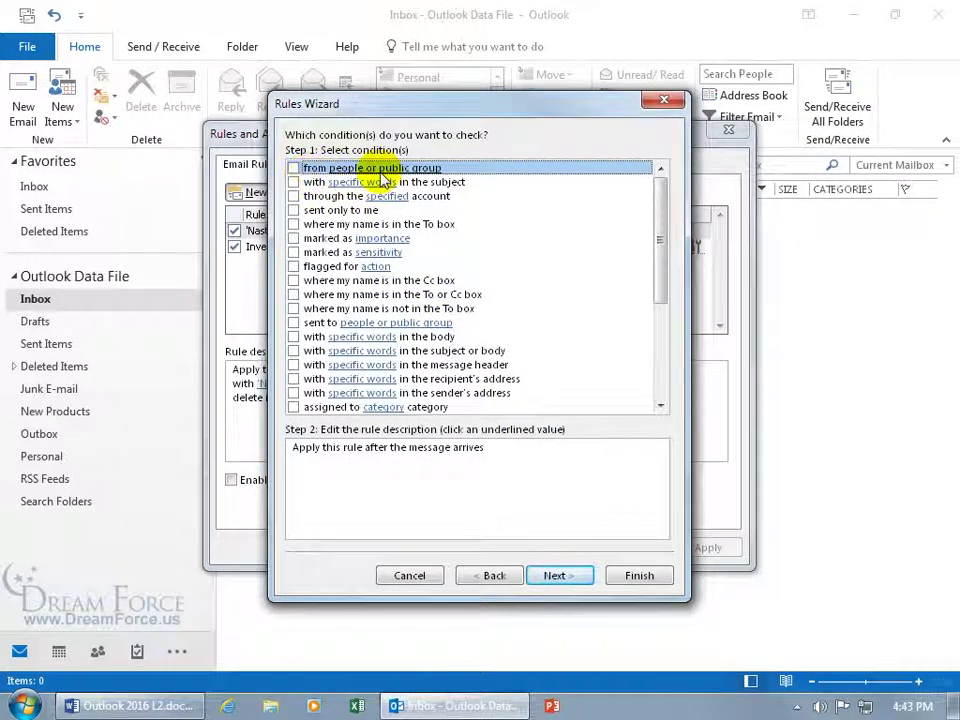
Add a sender condition to the rule and choose the client's contact with the videotrainingpro.com address as the sender
click(293, 168)
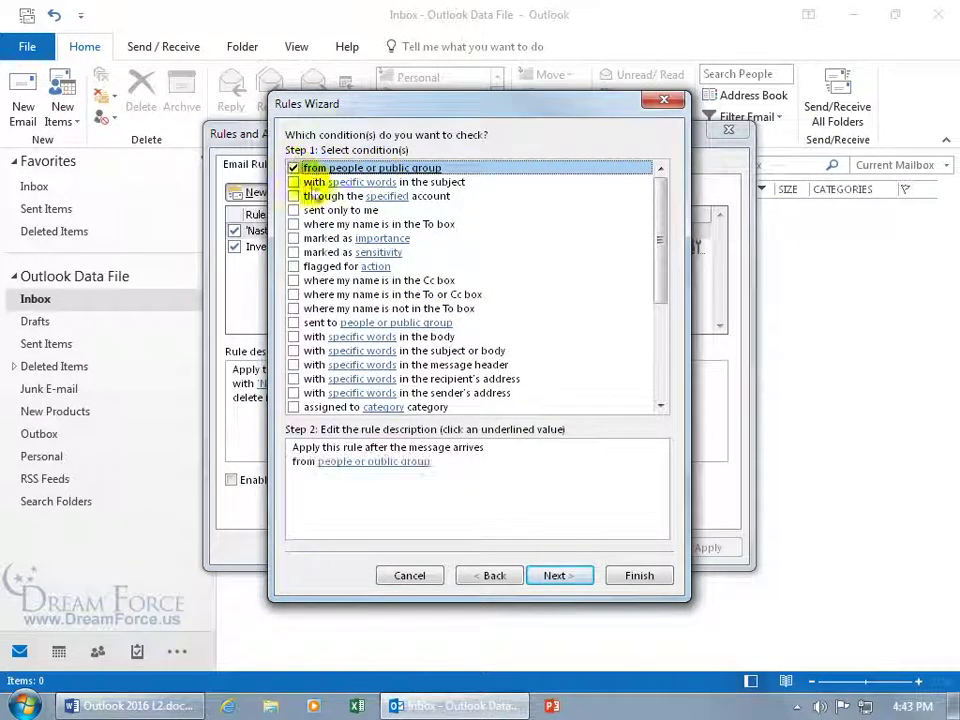
click(388, 468)
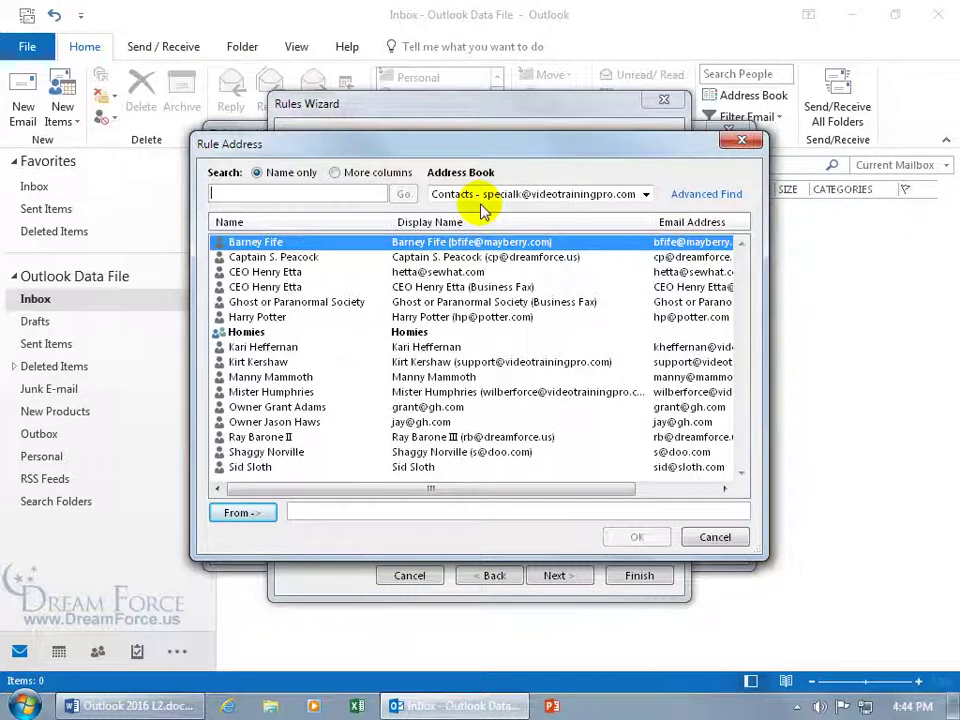
double_click(281, 393)
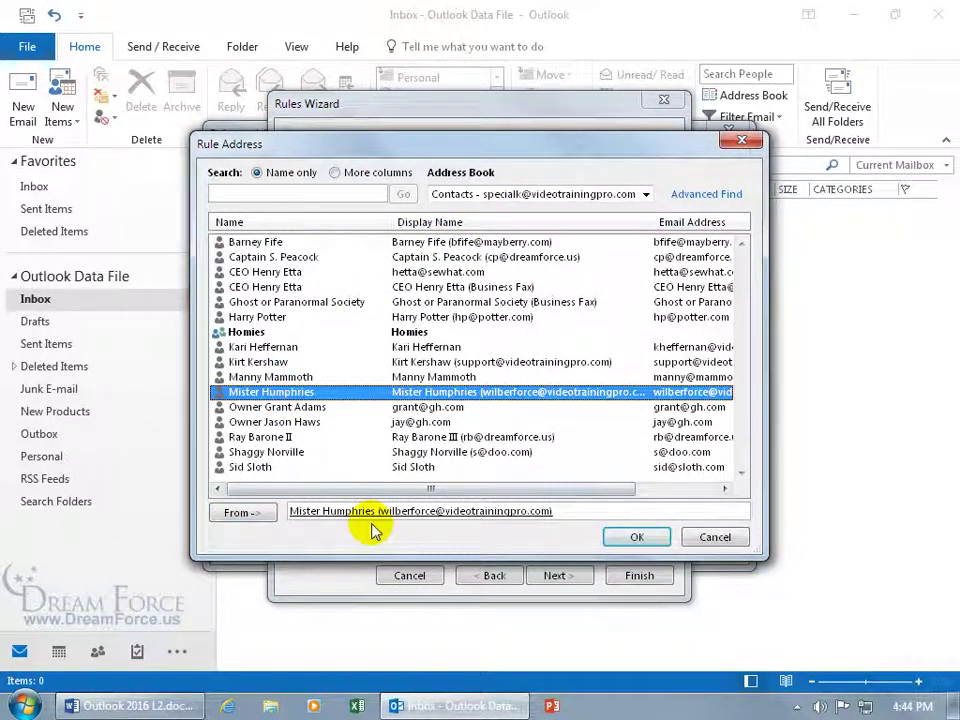
click(636, 537)
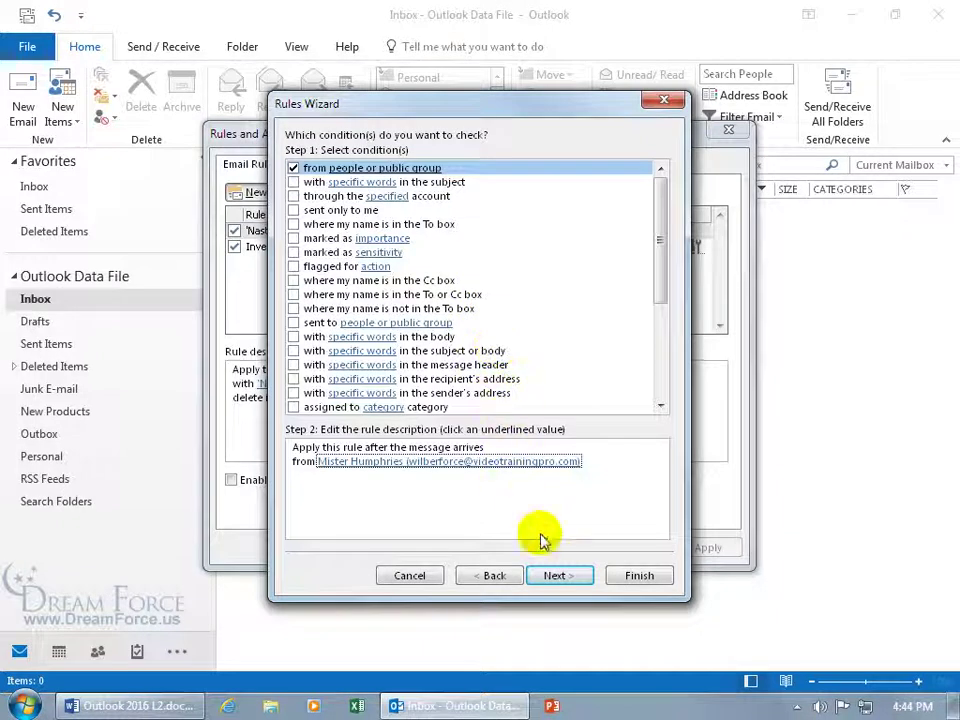
click(555, 576)
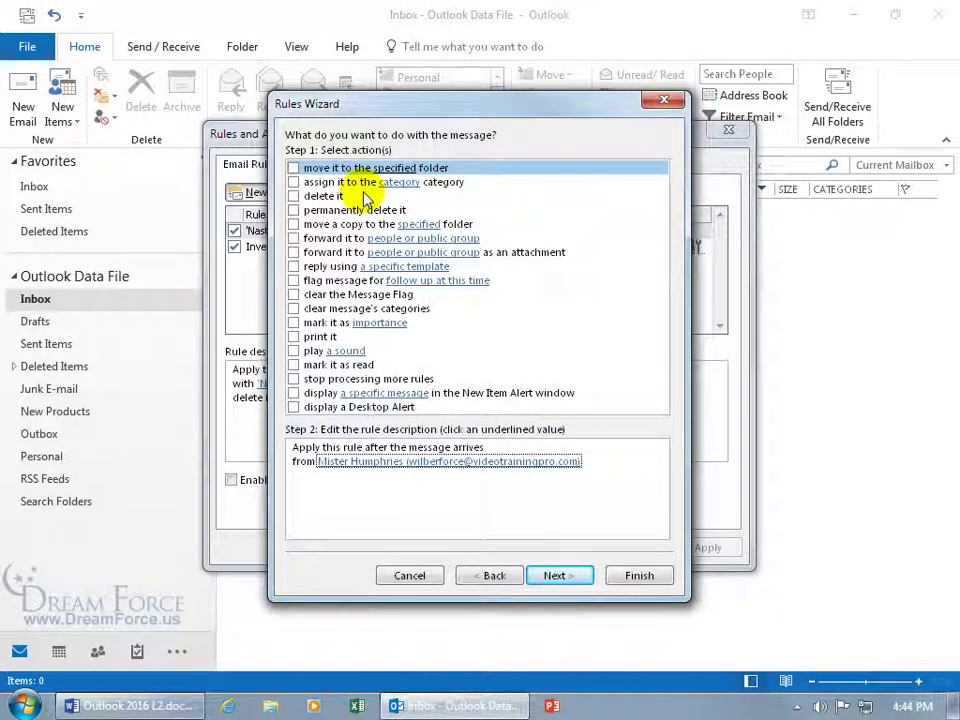
Make the rule assign matching messages to the Client and Spooky color categories
click(293, 182)
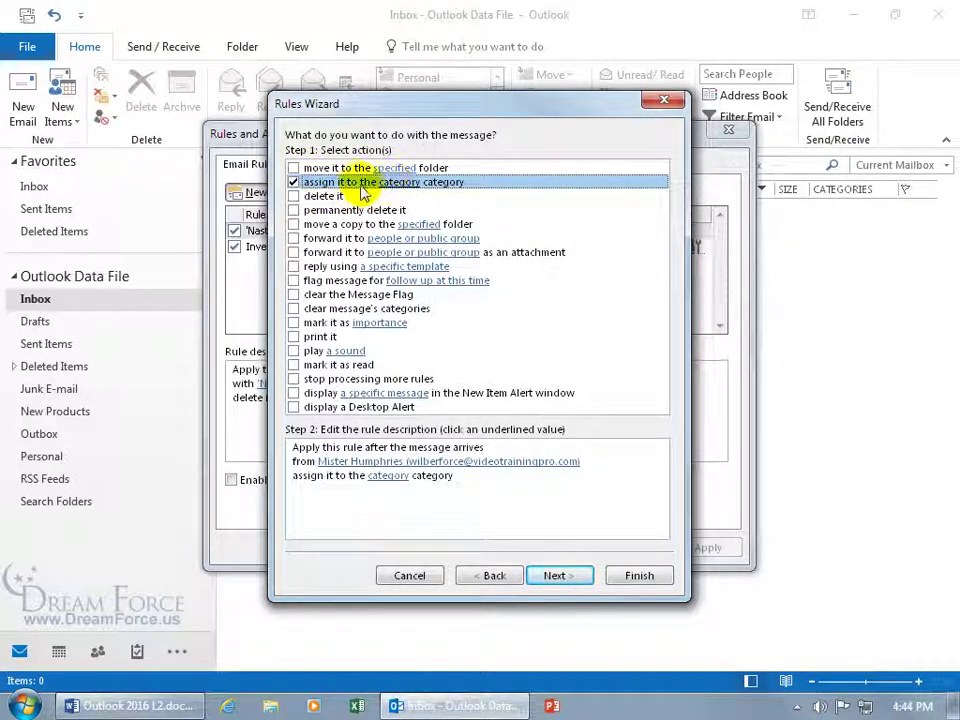
click(387, 476)
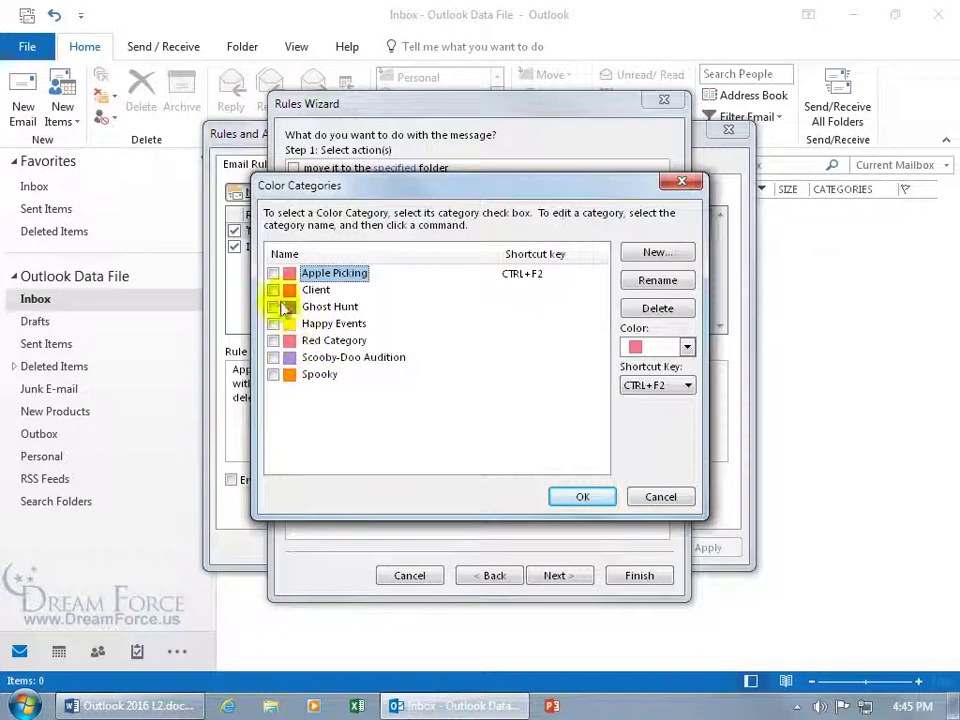
click(289, 290)
click(273, 290)
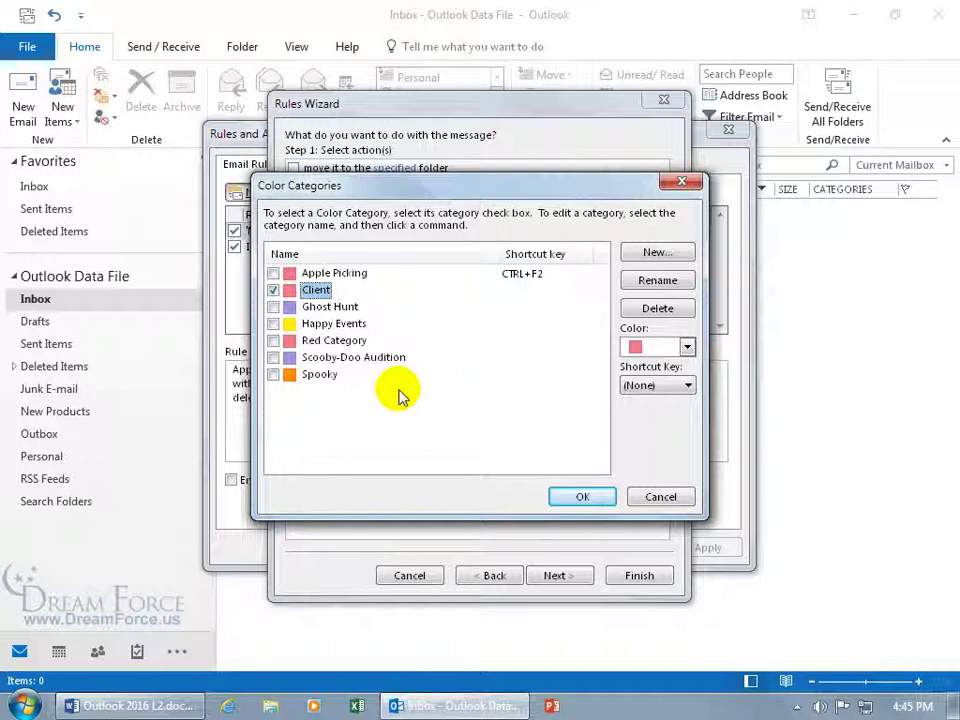
click(273, 375)
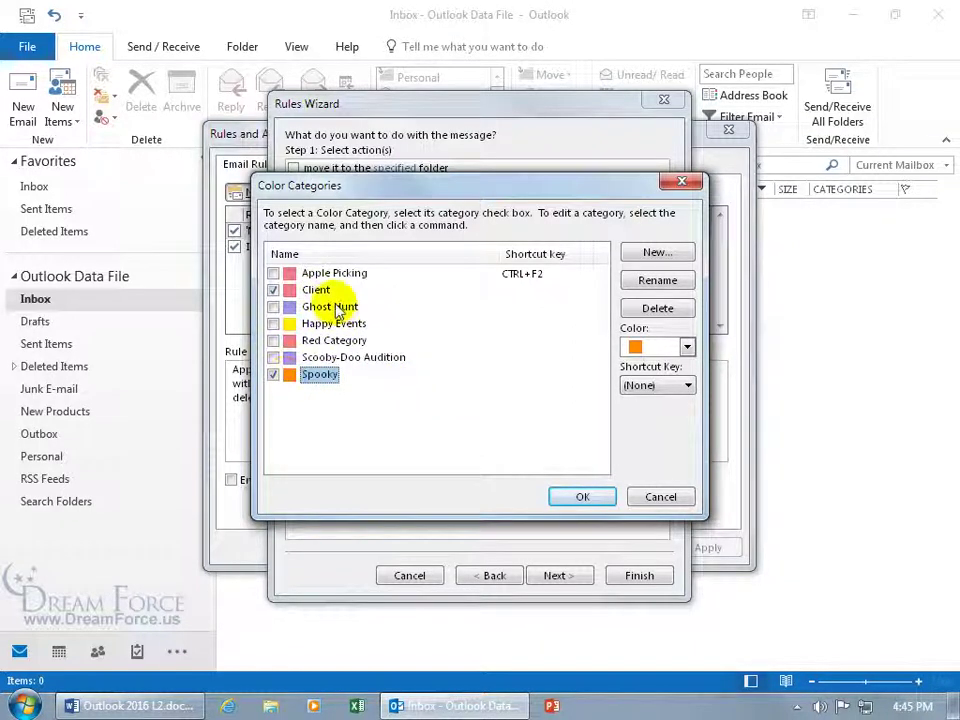
click(578, 497)
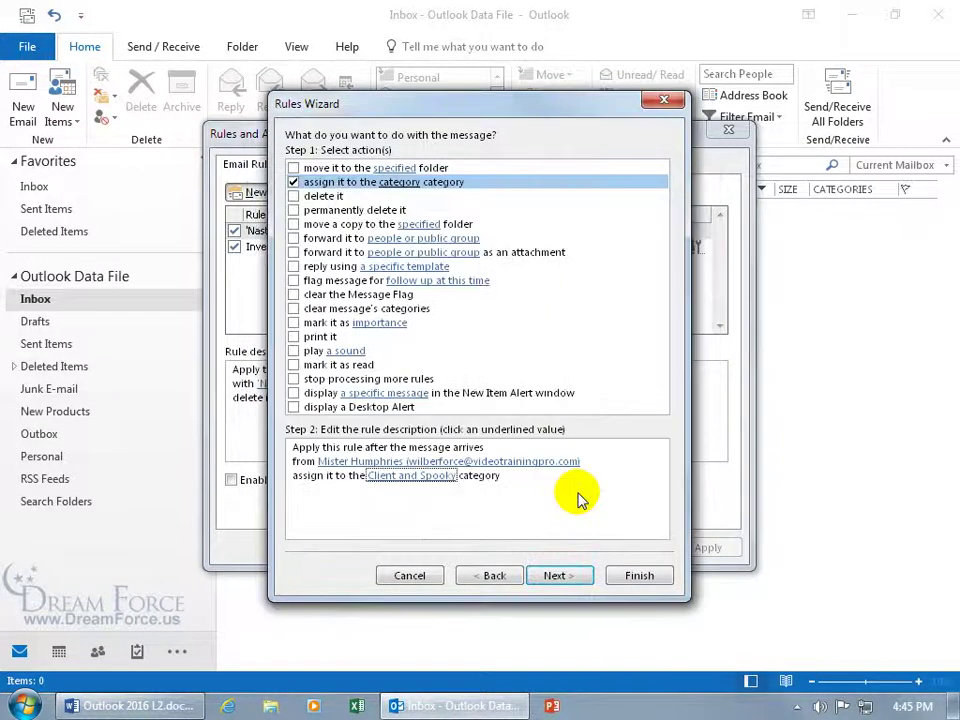
click(574, 578)
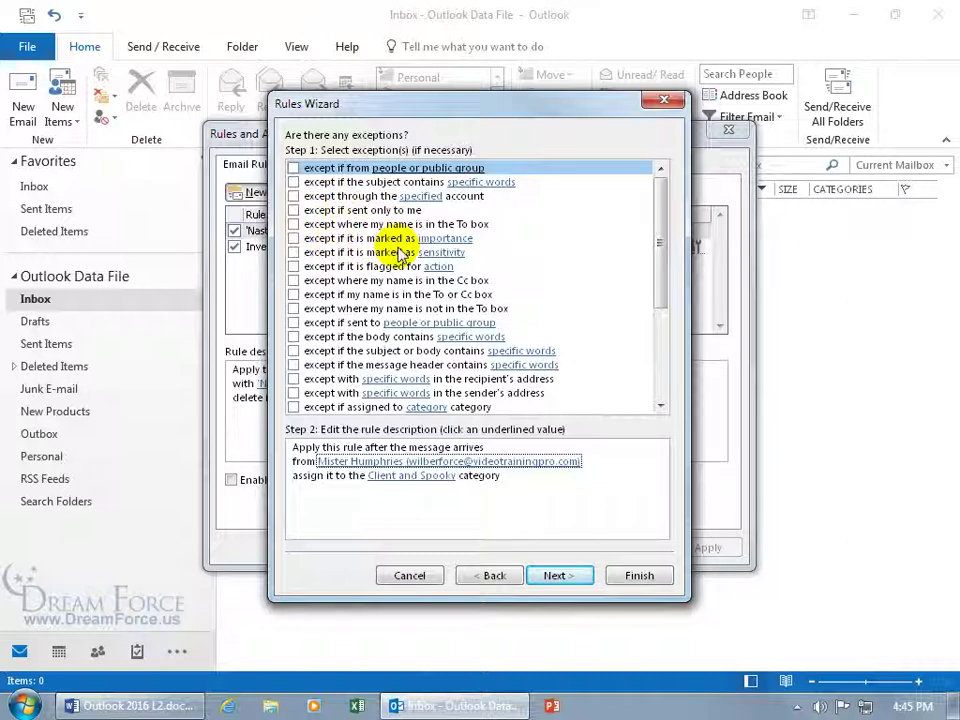
Leave the rule without exceptions, name it "Mr. H. A Spooky Client" and save it
drag(664, 261, 668, 372)
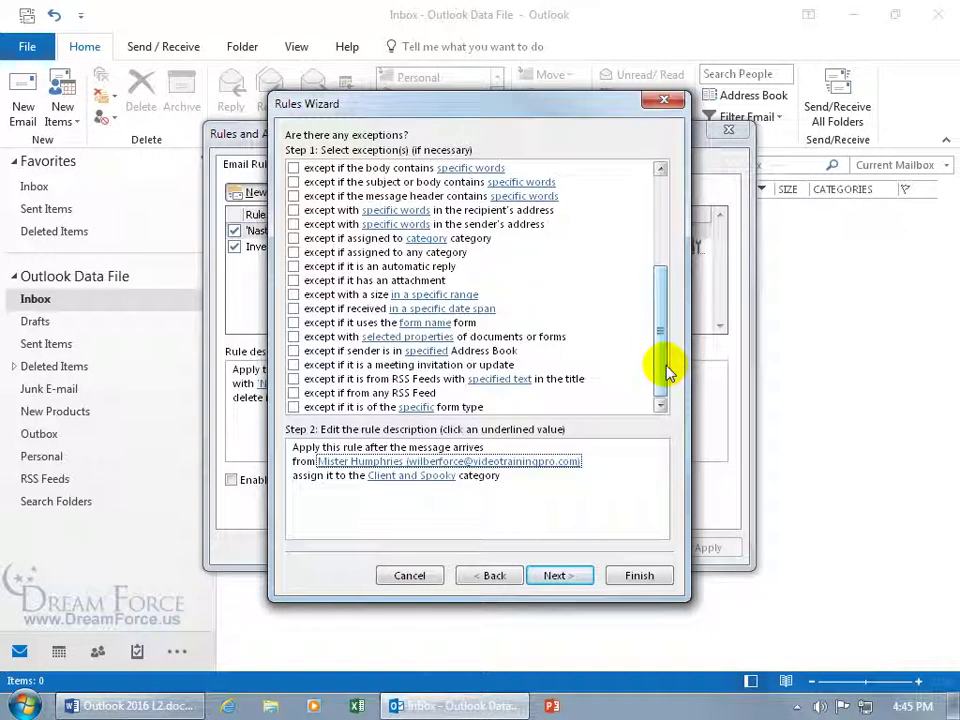
click(555, 577)
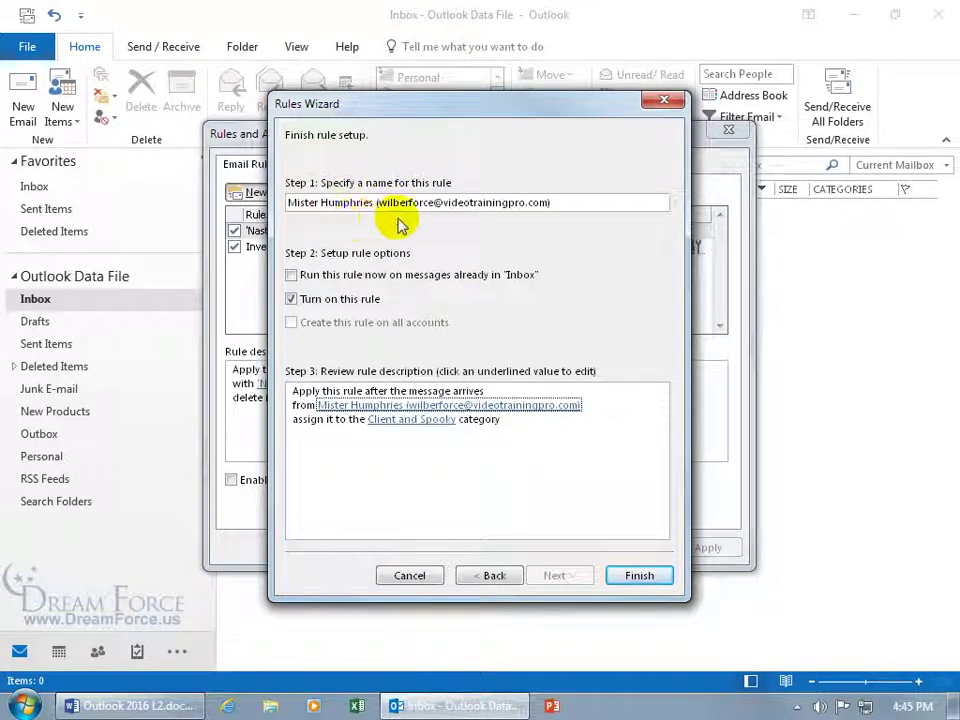
drag(563, 202, 220, 200)
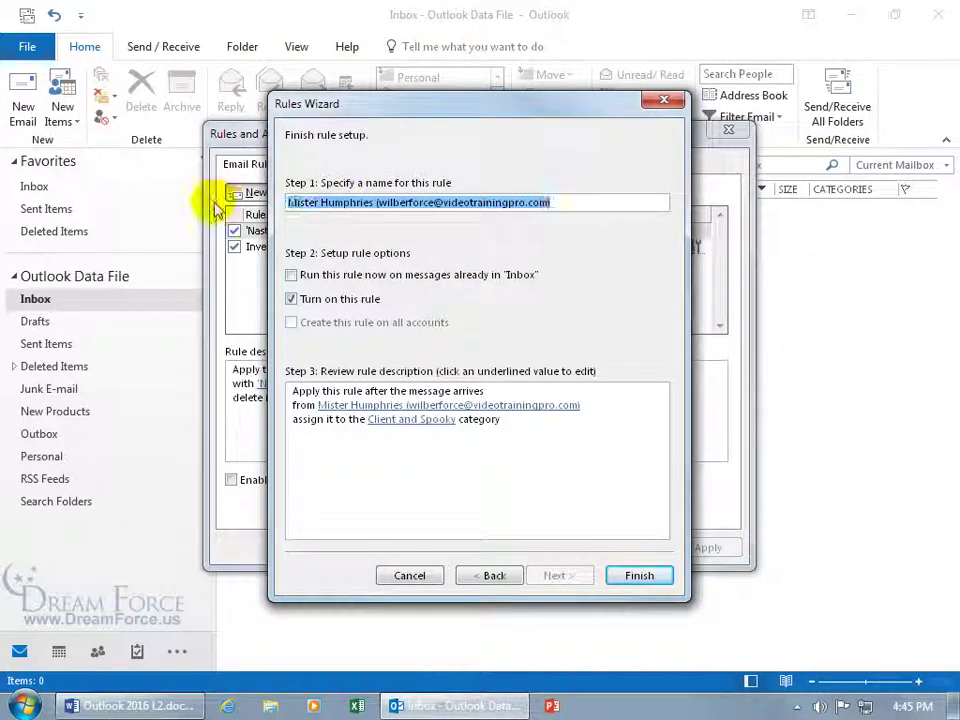
text(Mr. H. A Spooky Client)
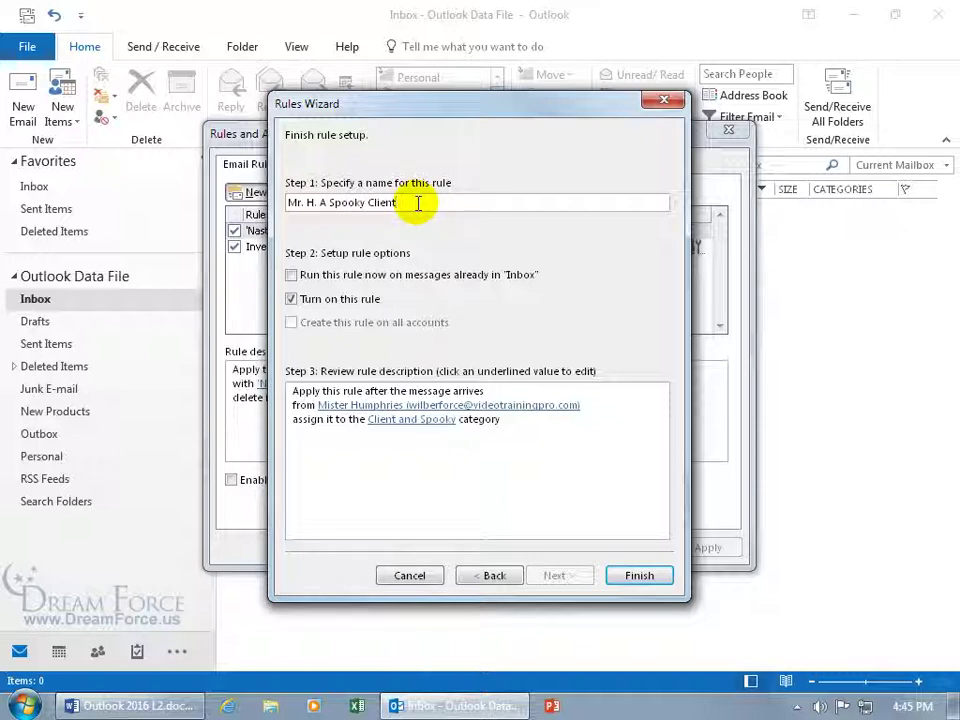
click(645, 582)
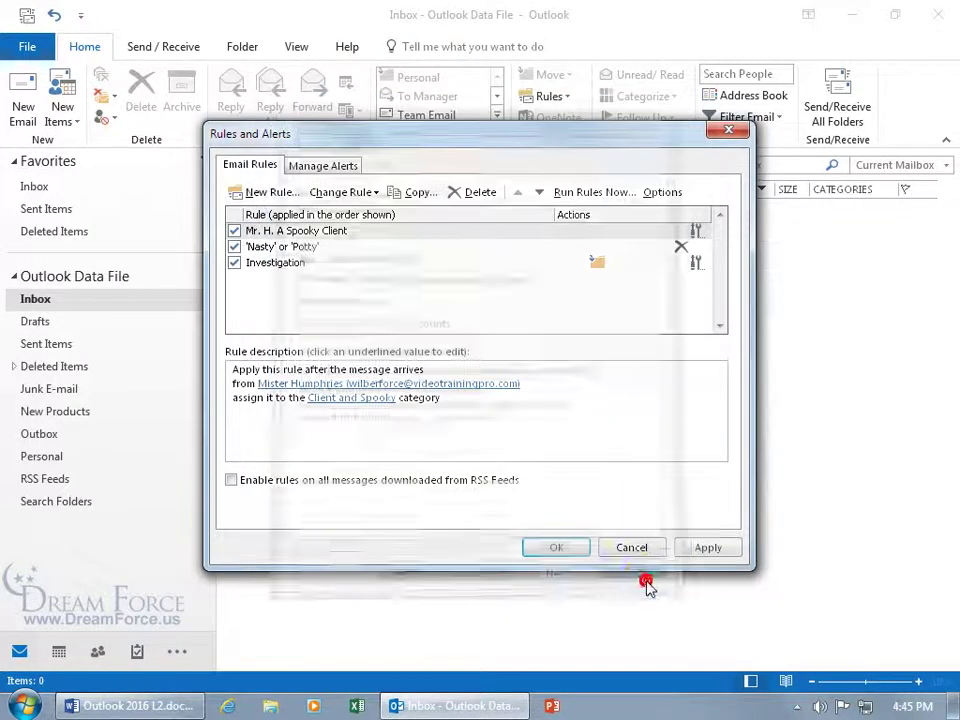
click(560, 545)
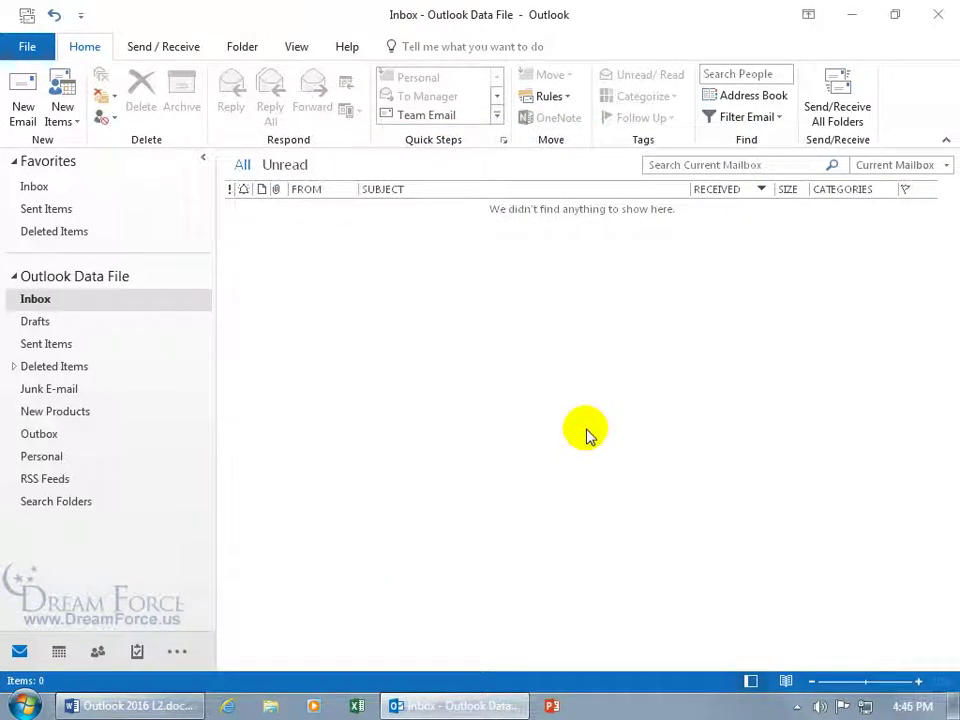
Send and receive all mail, and remove the Spooky category from the Spring Garden message
click(824, 110)
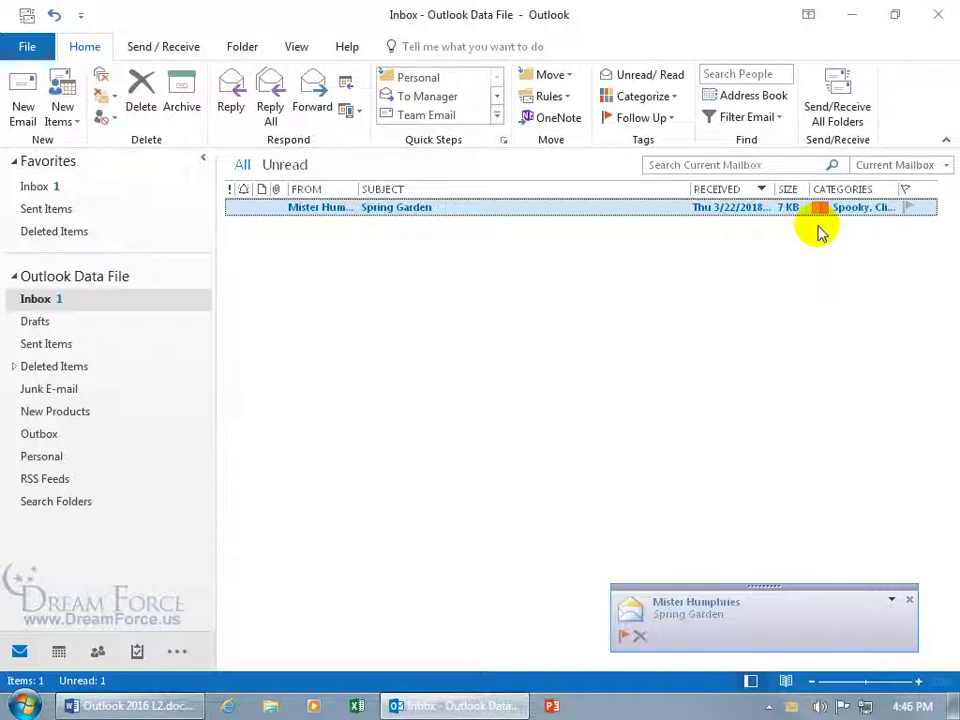
click(820, 208)
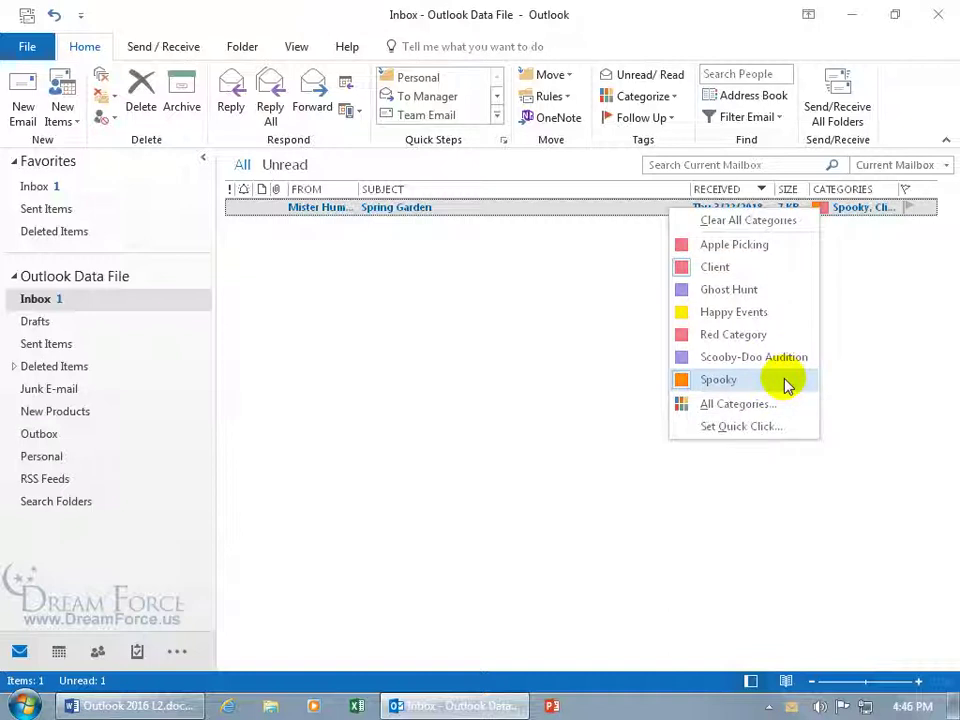
click(686, 379)
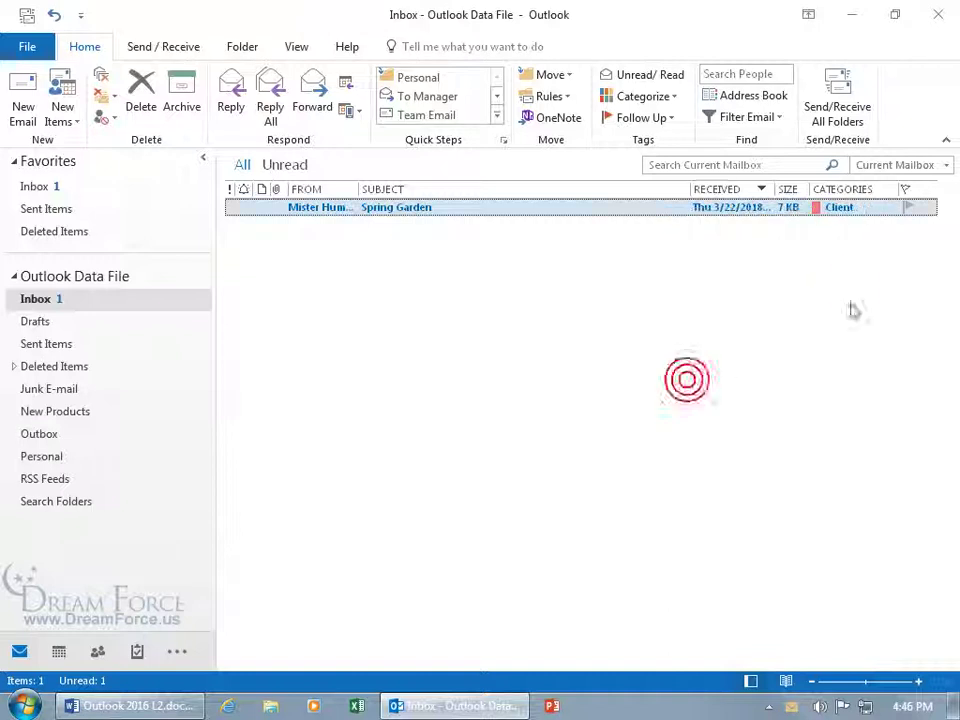
click(821, 212)
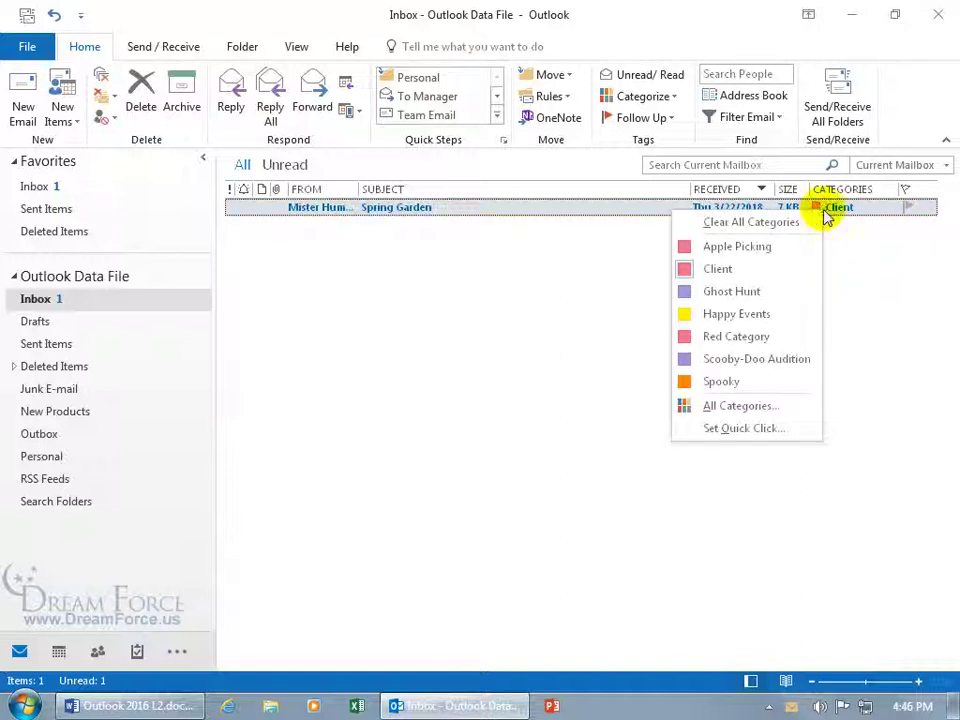
click(639, 327)
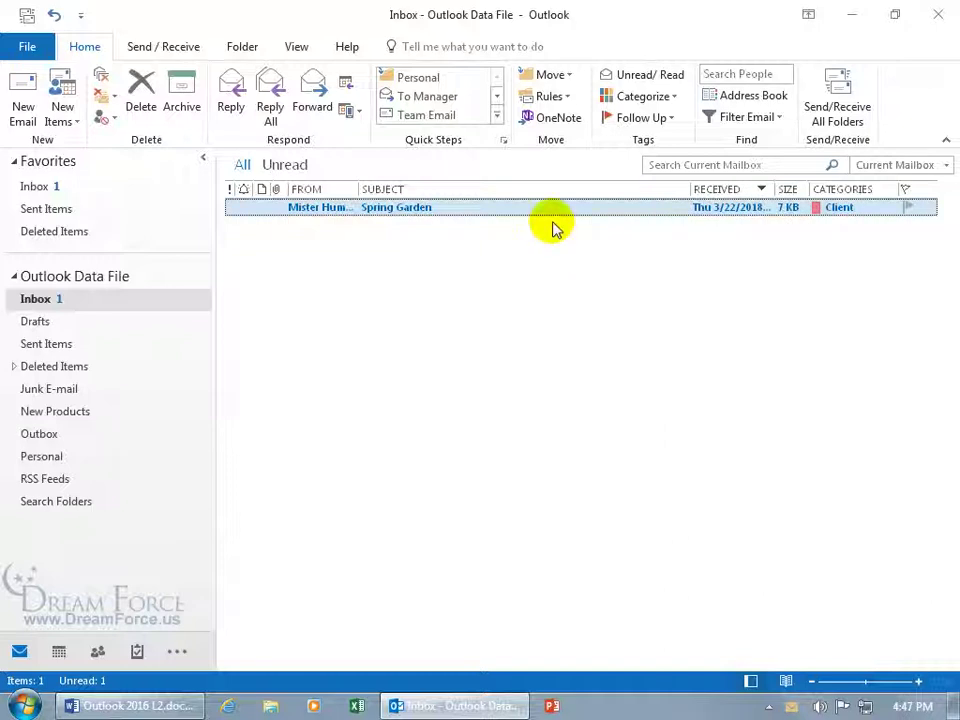
Open the list of email rules for managing
click(566, 101)
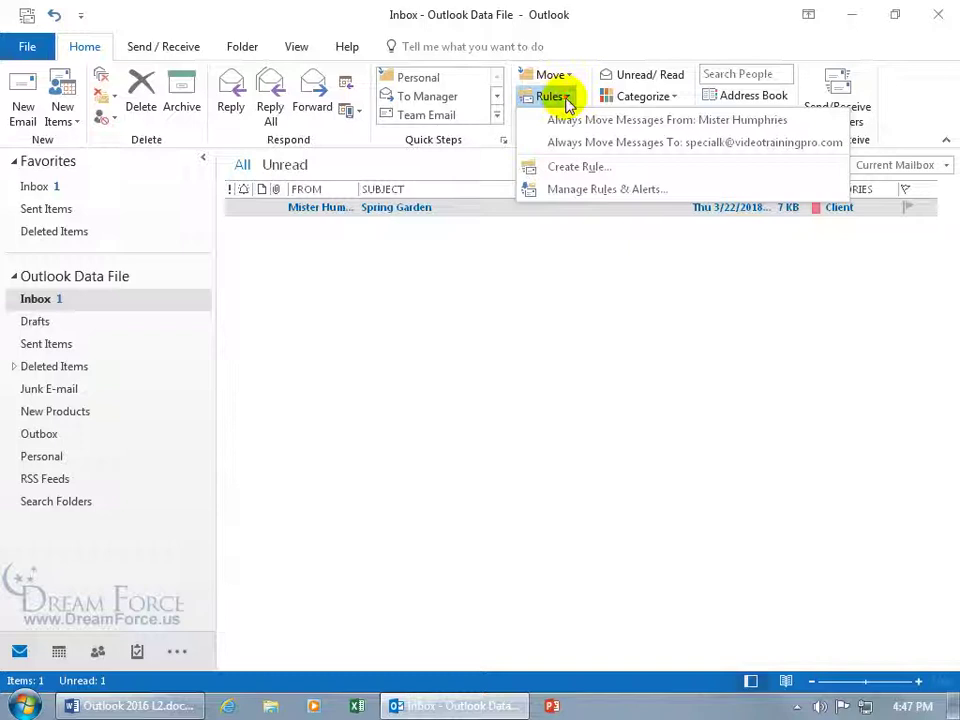
click(570, 189)
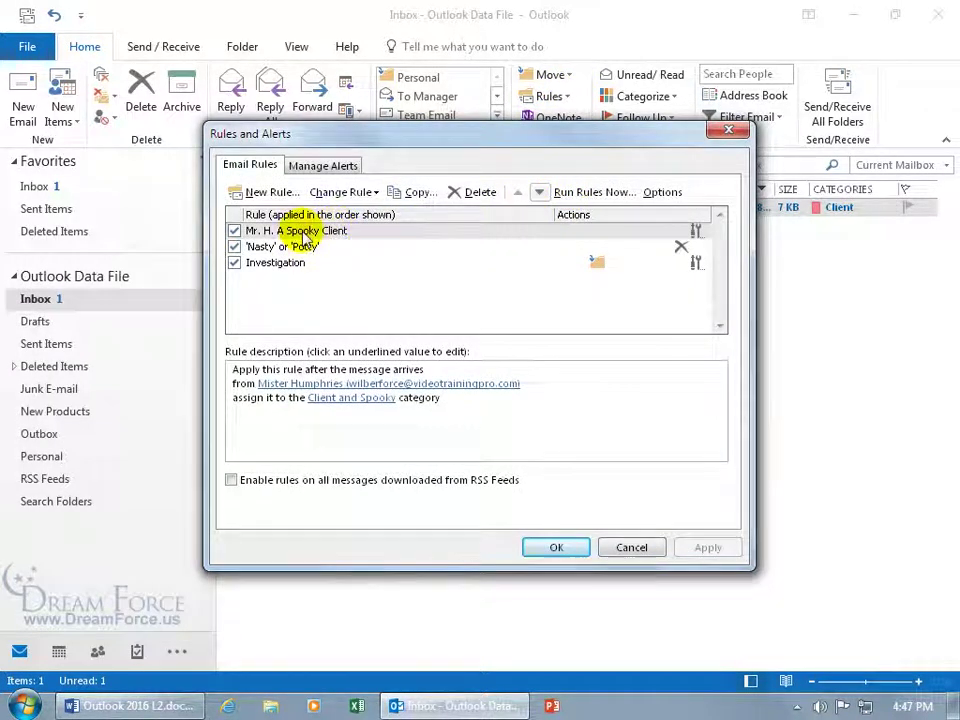
click(308, 233)
double_click(313, 236)
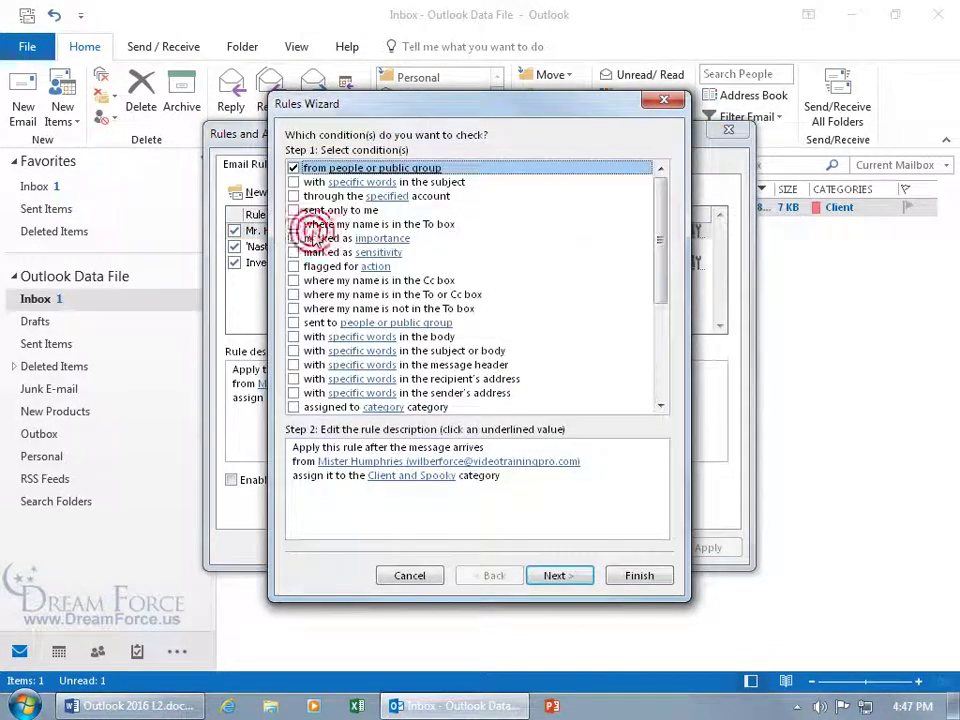
click(661, 103)
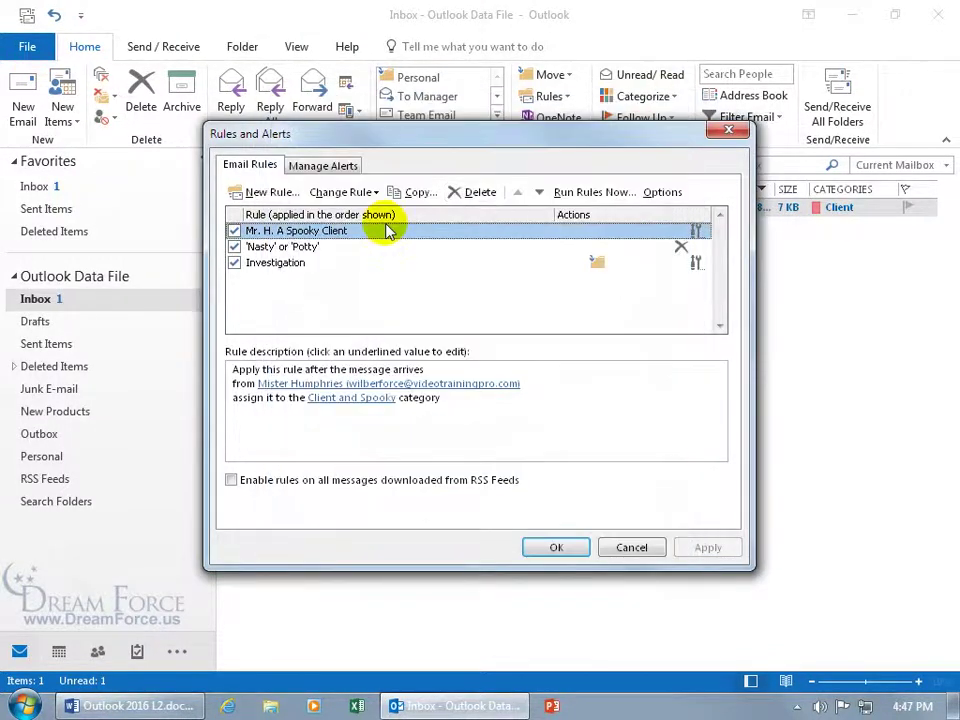
click(373, 191)
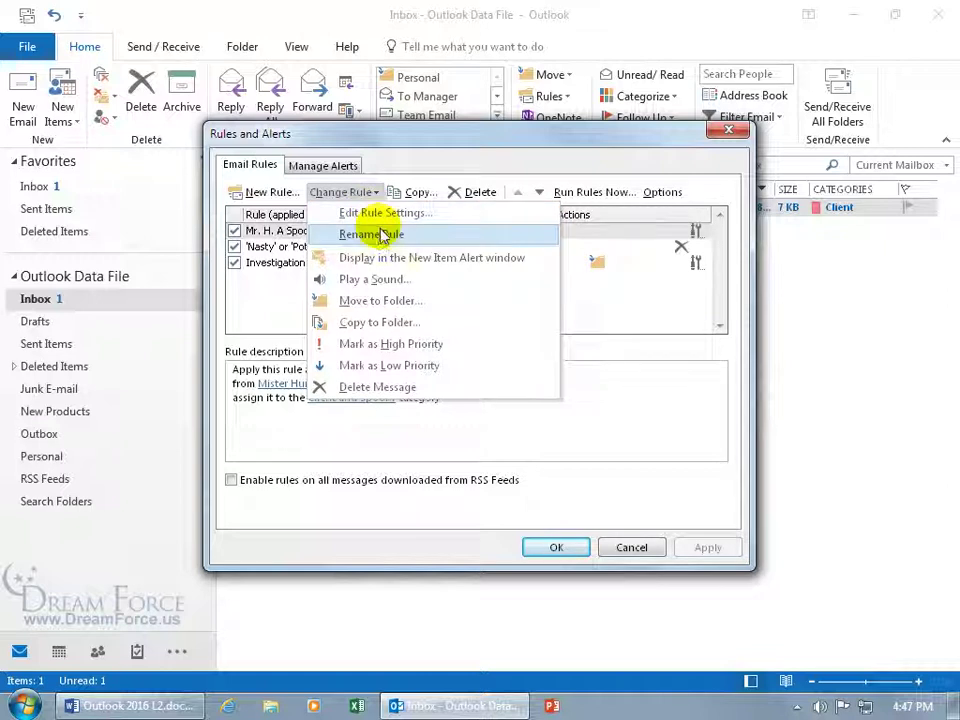
click(543, 276)
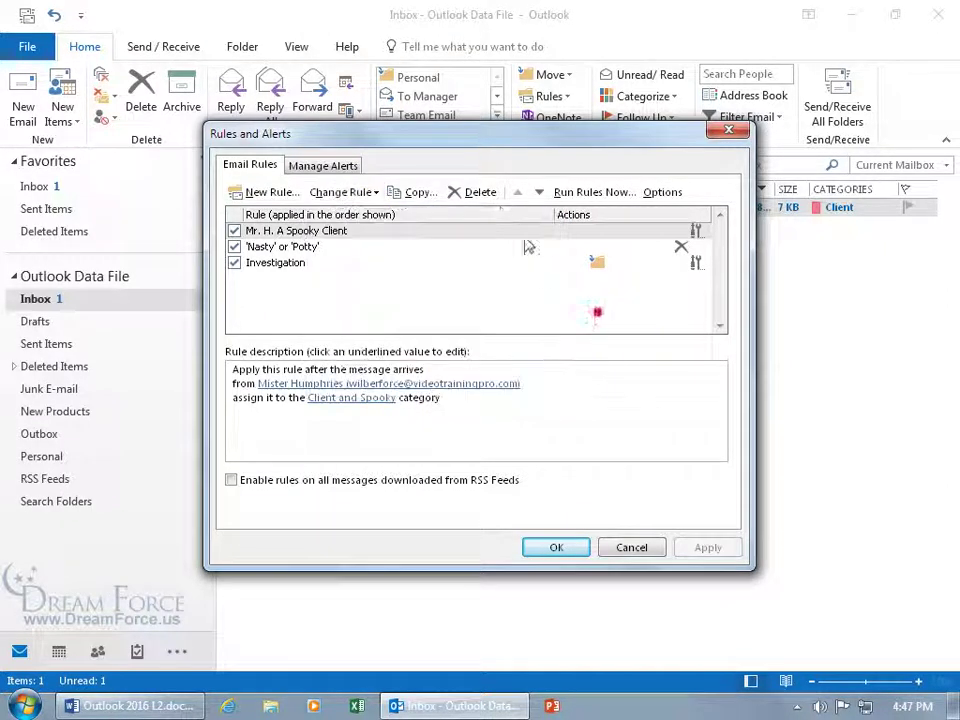
Edit the "Mr. H. A Spooky Client" rule so it no longer assigns the Spooky category, keeping Client, and save the change
click(302, 233)
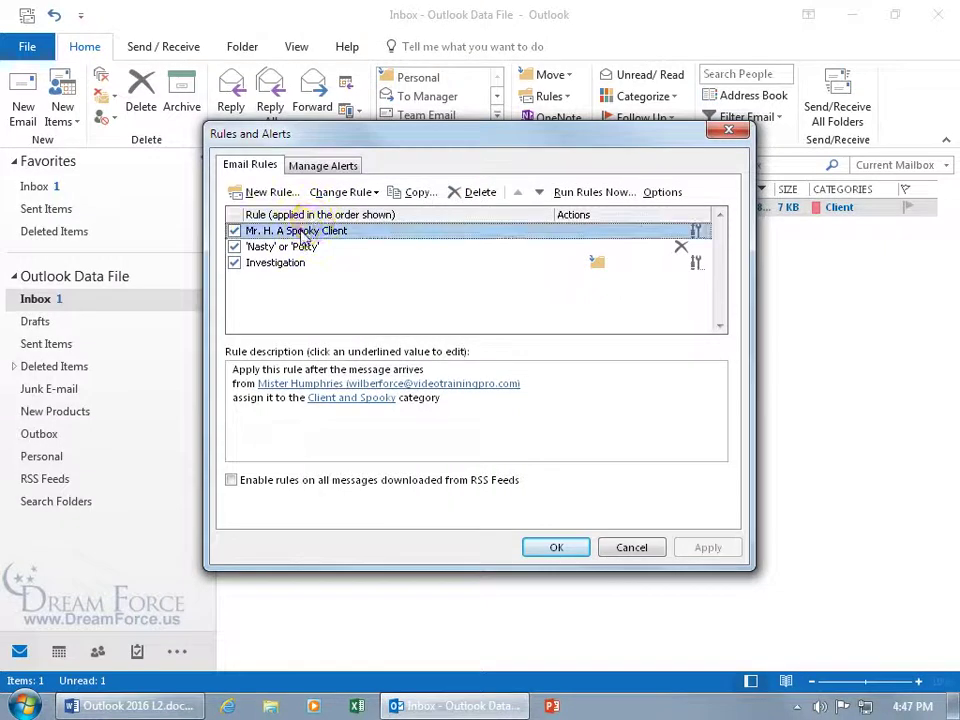
double_click(302, 233)
click(389, 478)
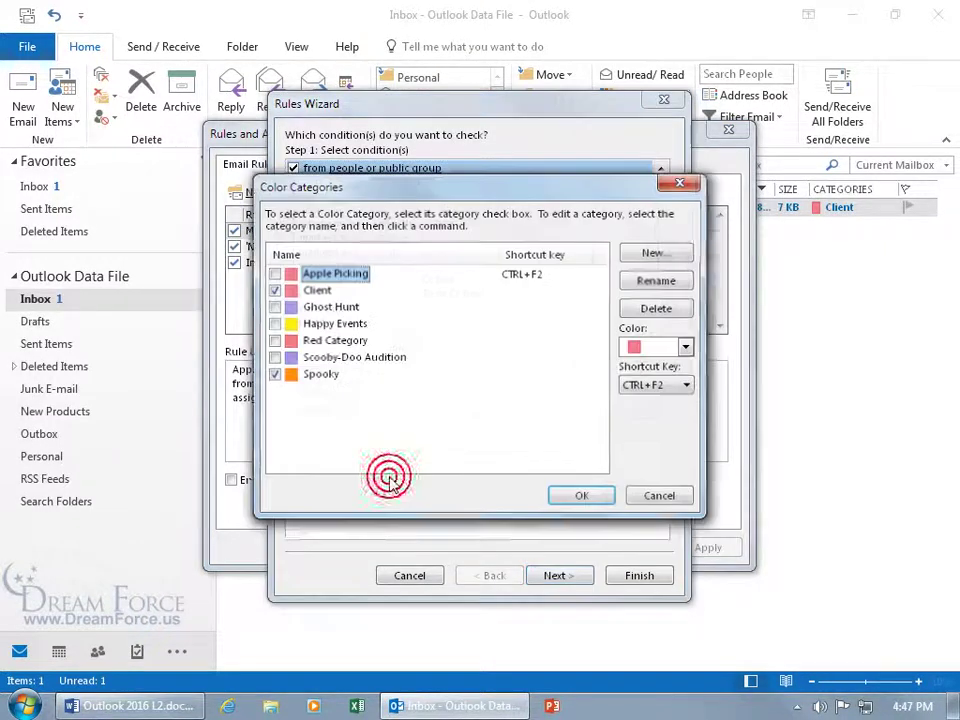
click(276, 373)
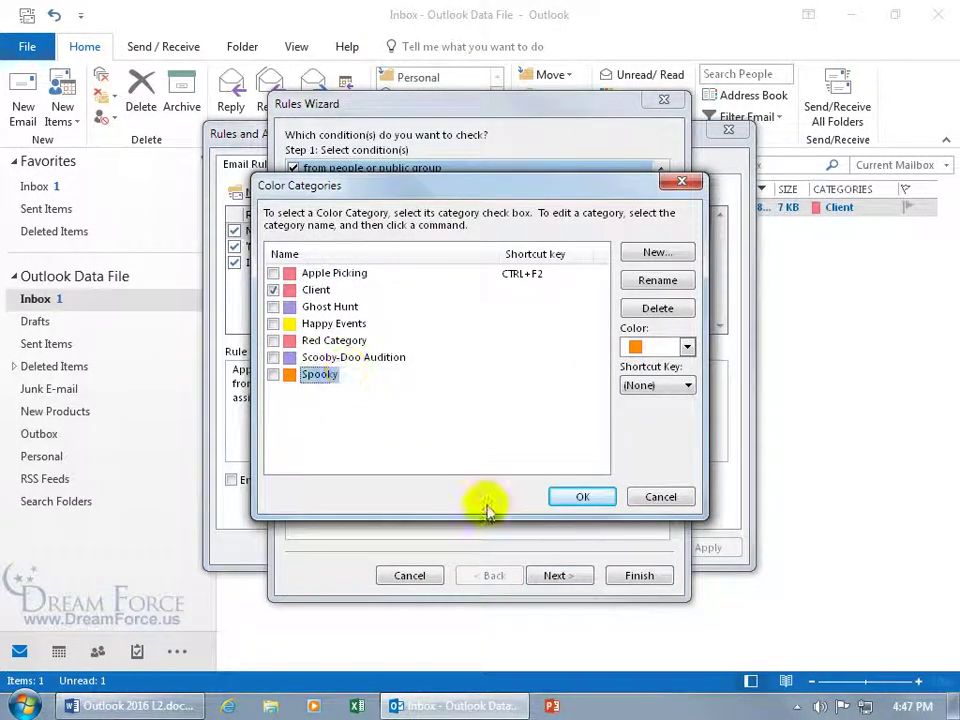
click(582, 496)
click(637, 576)
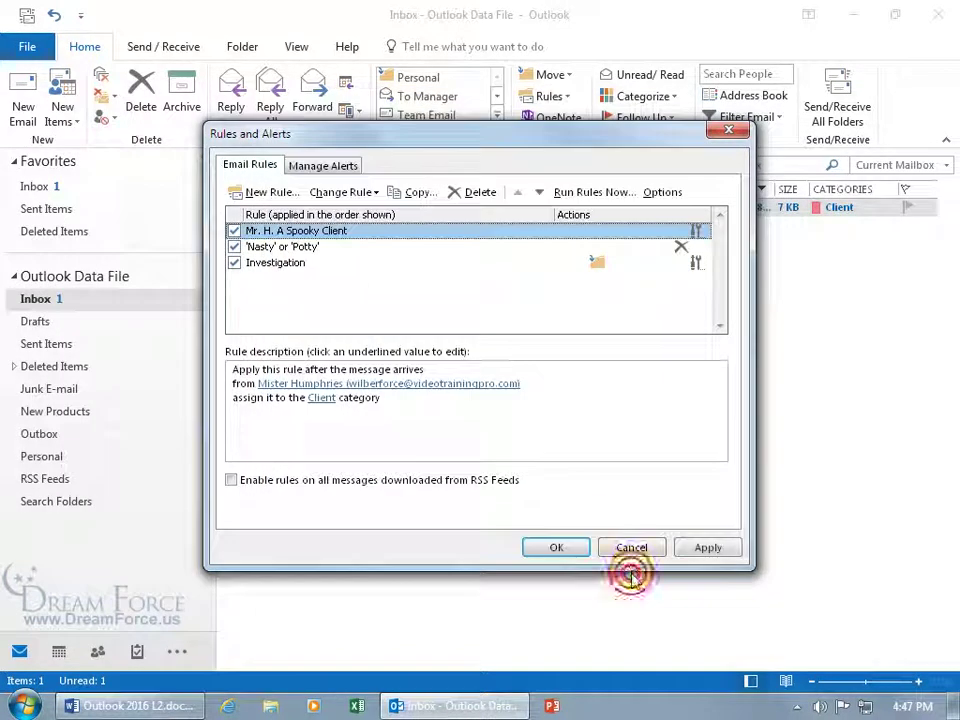
click(562, 550)
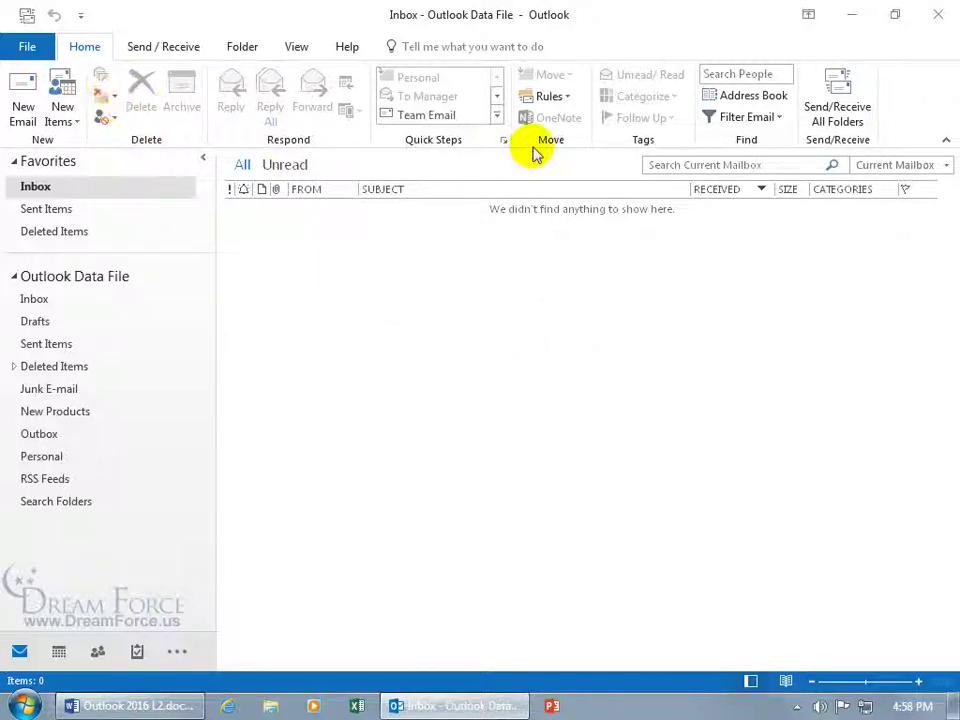
Create a new email rule from the blank template for messages received and continue to its conditions
click(553, 97)
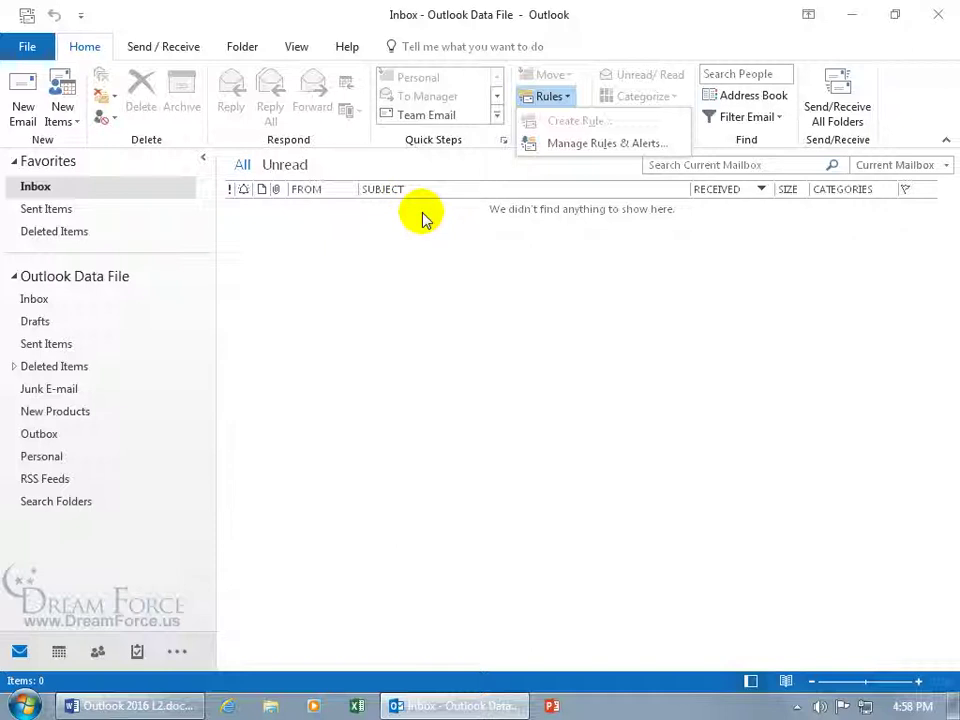
click(571, 148)
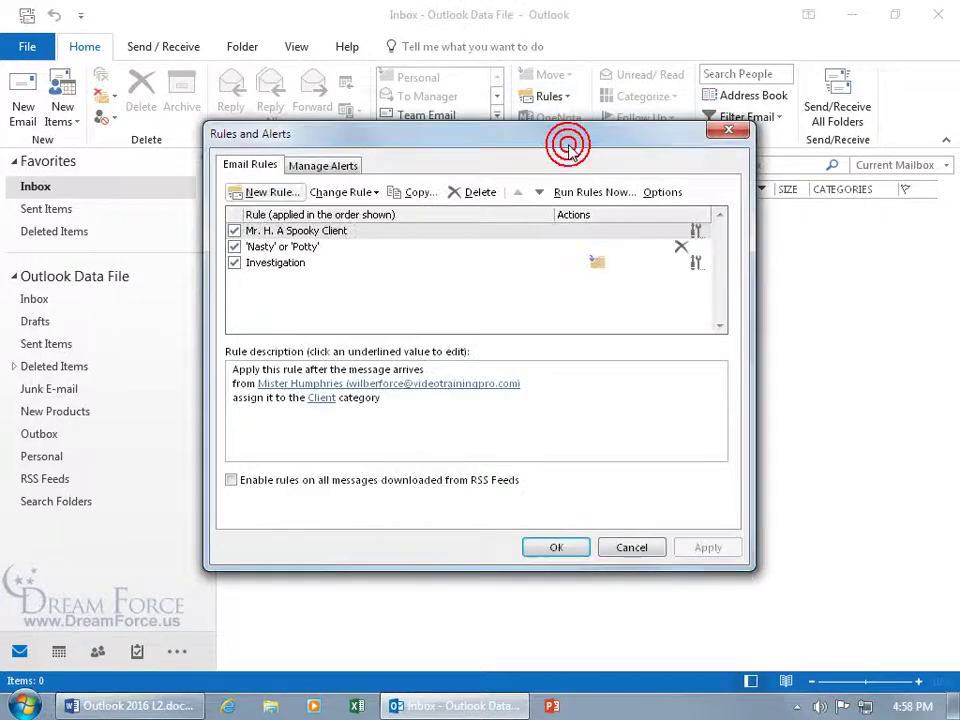
click(271, 195)
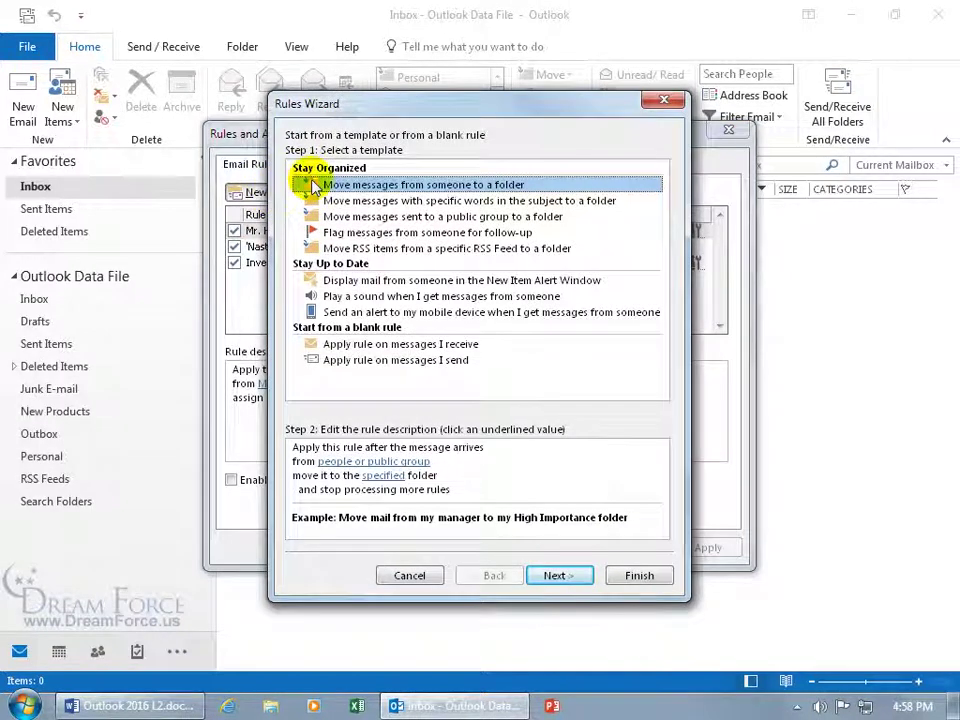
click(366, 344)
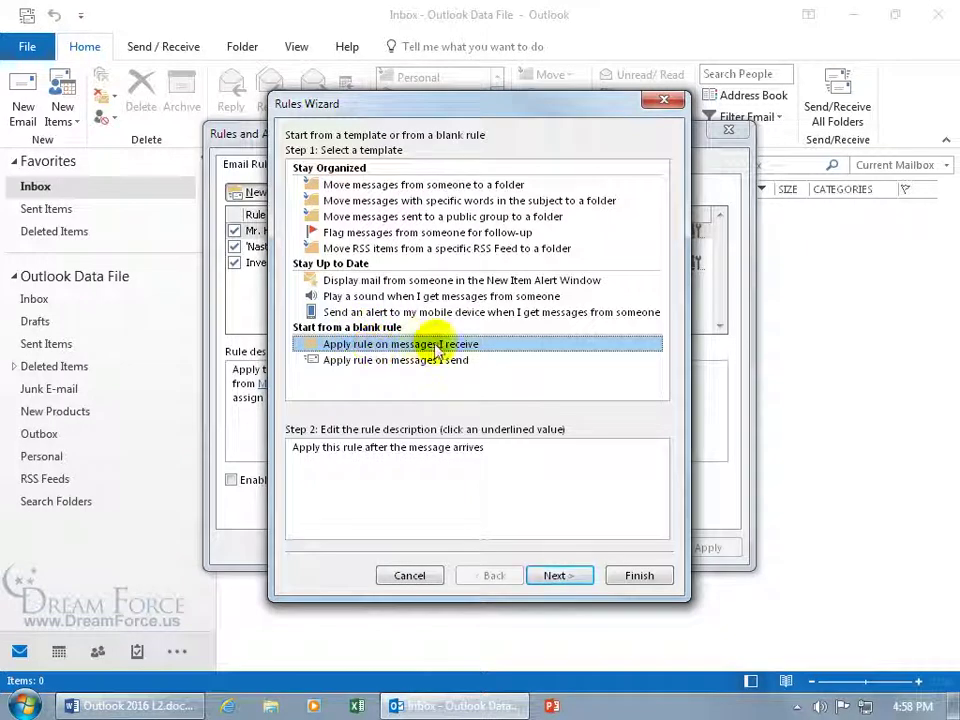
click(550, 578)
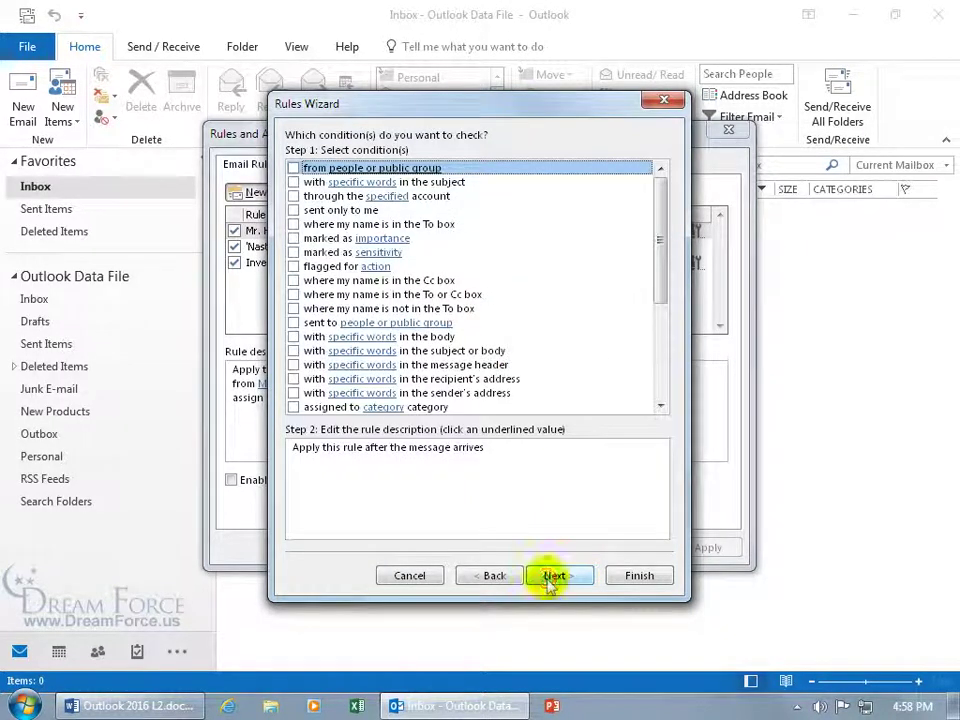
Add conditions for the sender and specific subject words, and choose the contact listed directly below the Homies group as sender
click(293, 168)
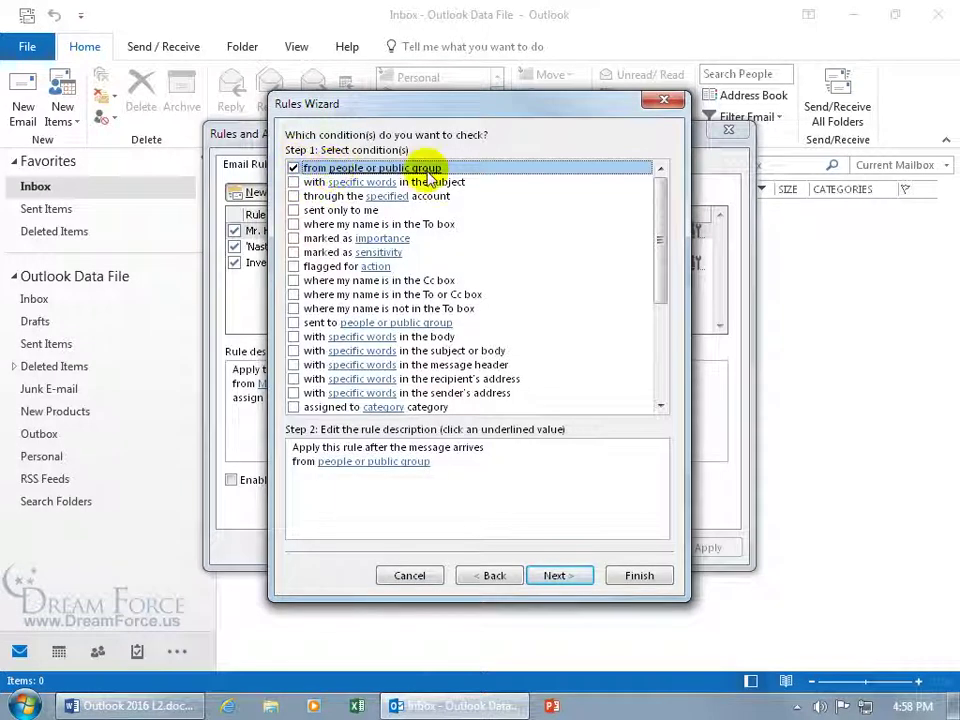
click(293, 182)
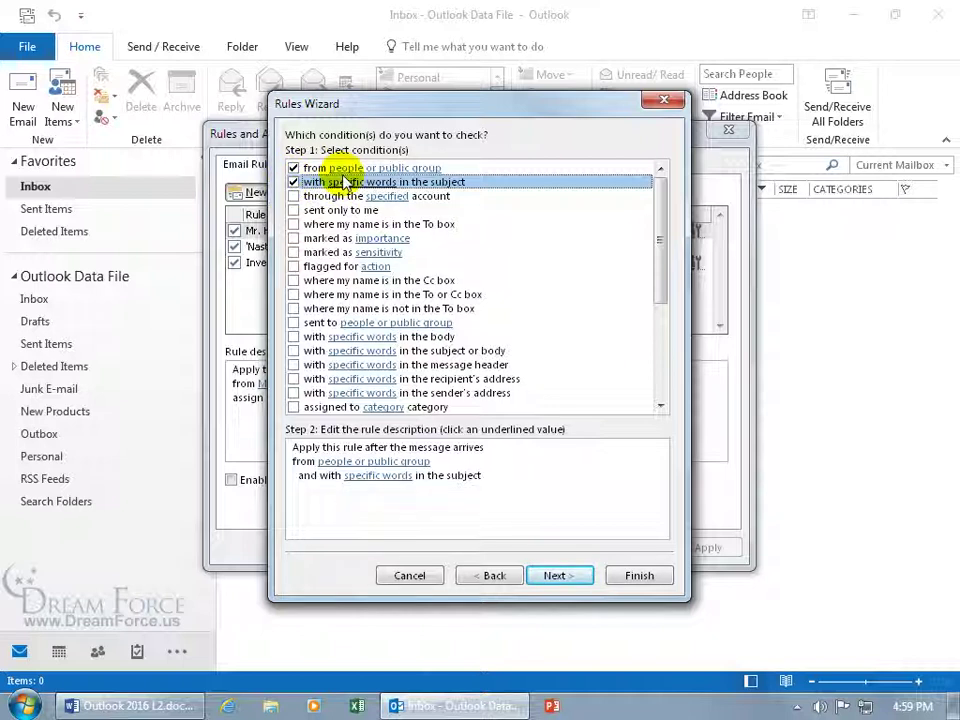
click(348, 462)
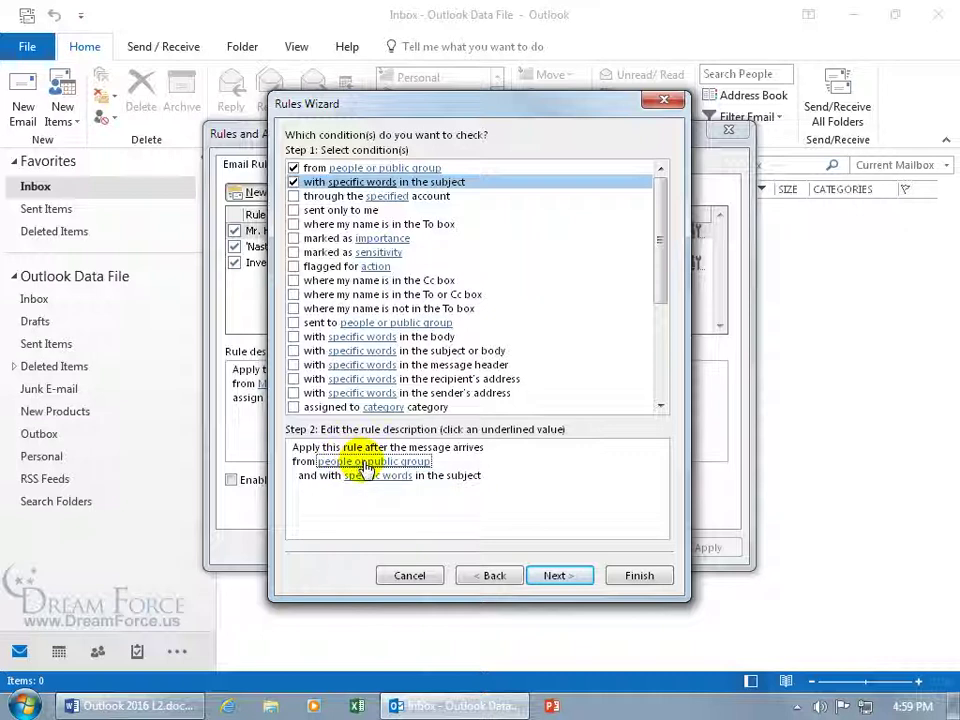
click(364, 461)
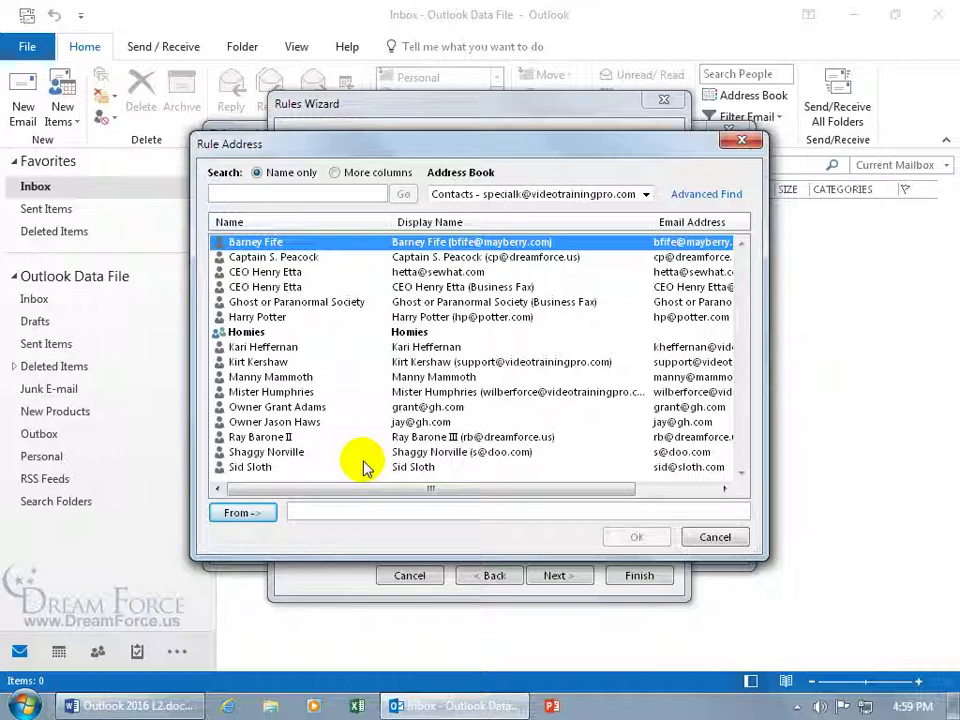
double_click(262, 347)
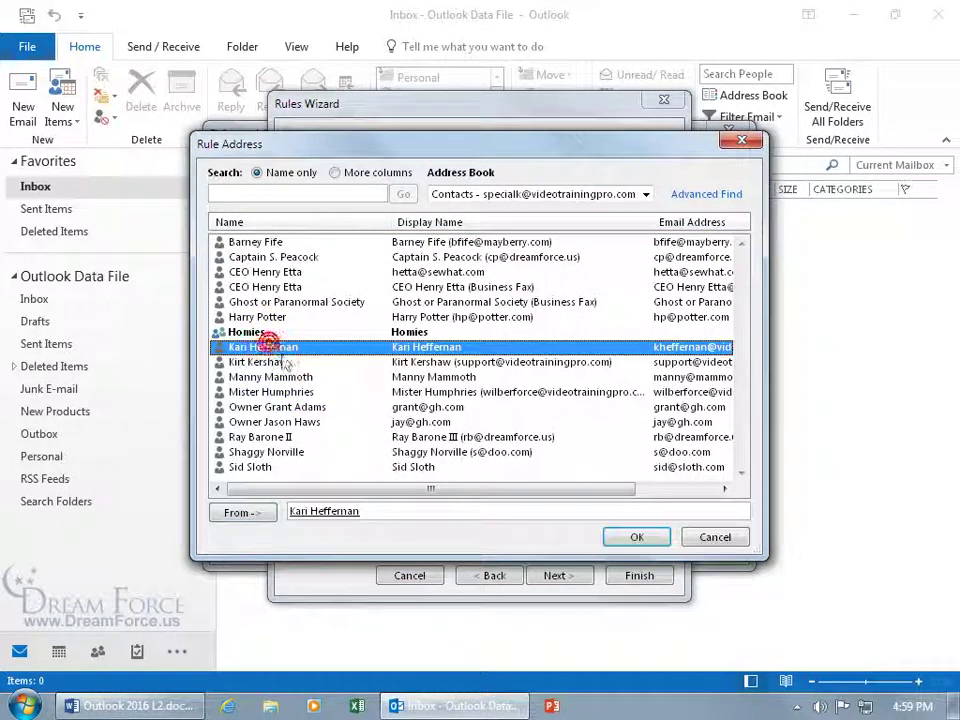
click(630, 537)
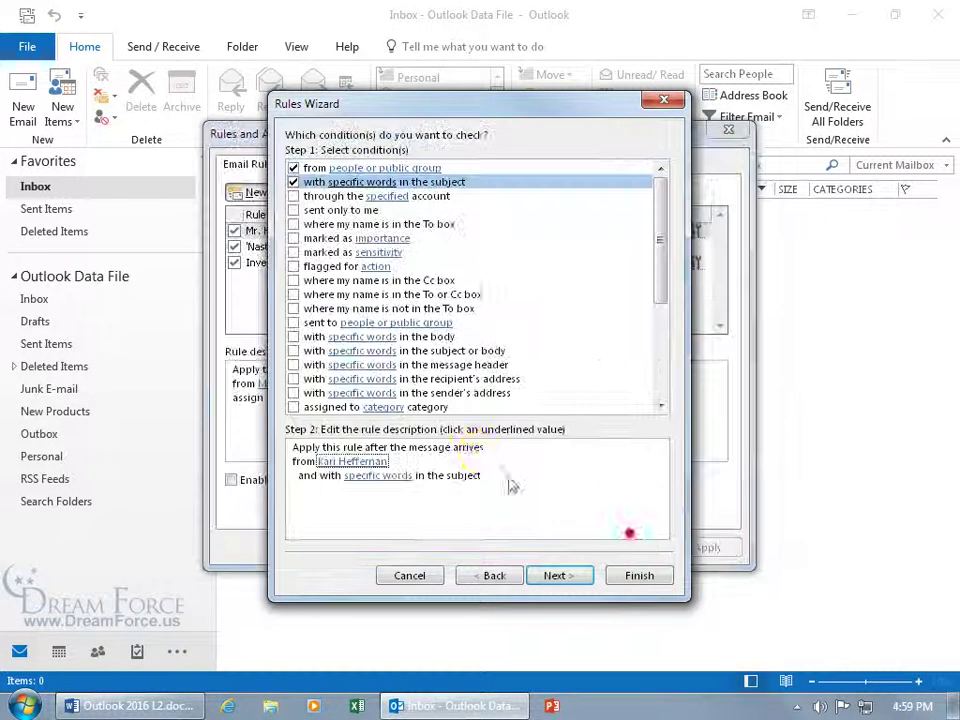
Set the rule's subject condition to look for the phrase "New Investigation"
click(397, 478)
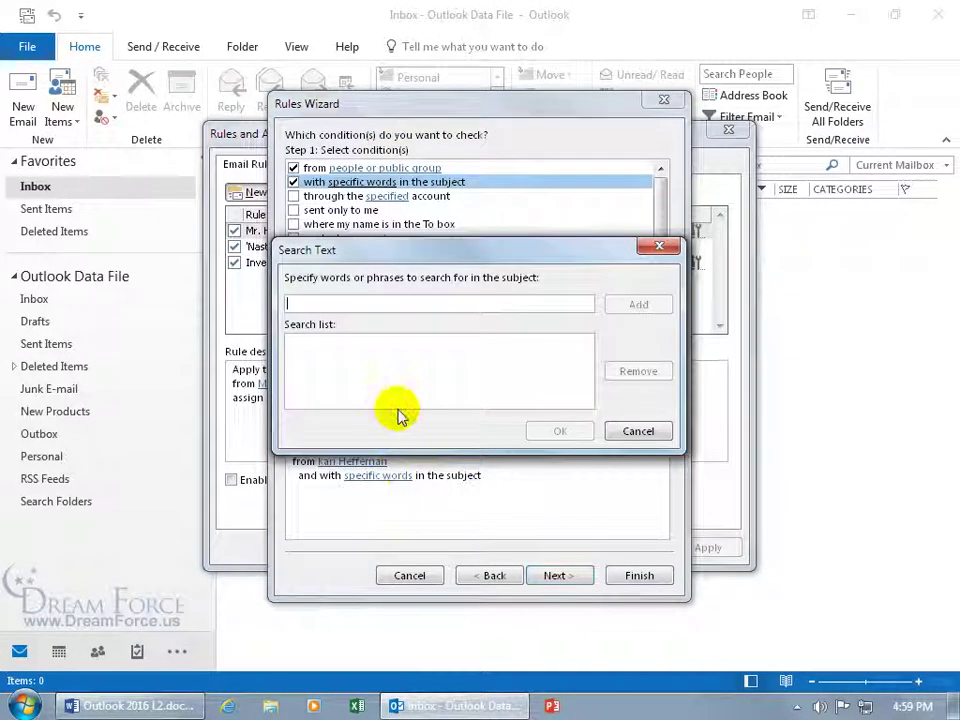
text(New Investigation)
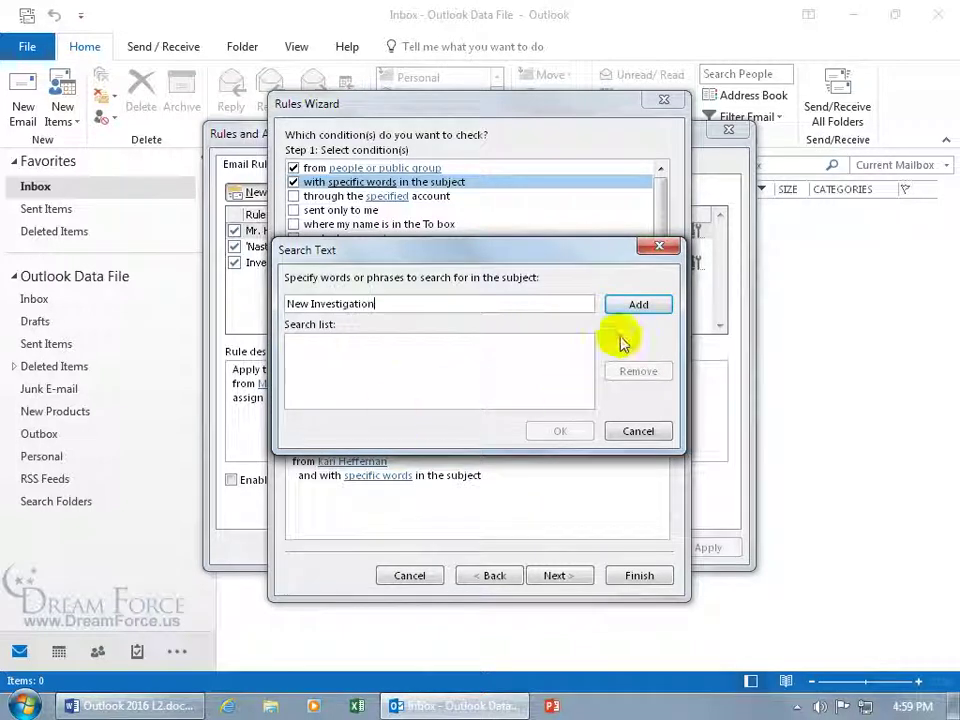
click(640, 305)
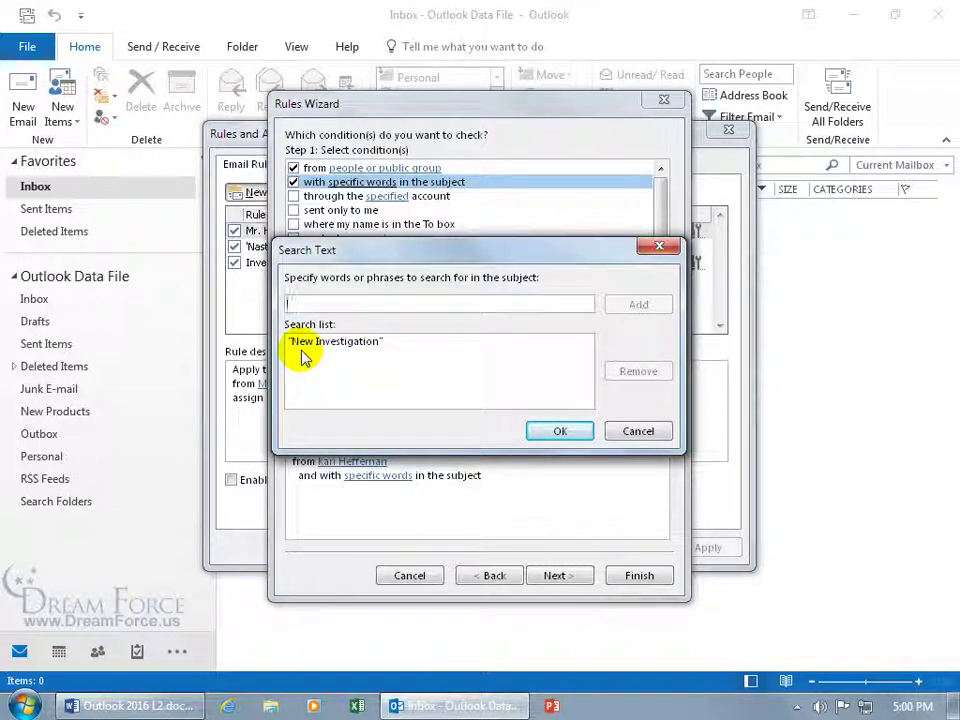
click(559, 431)
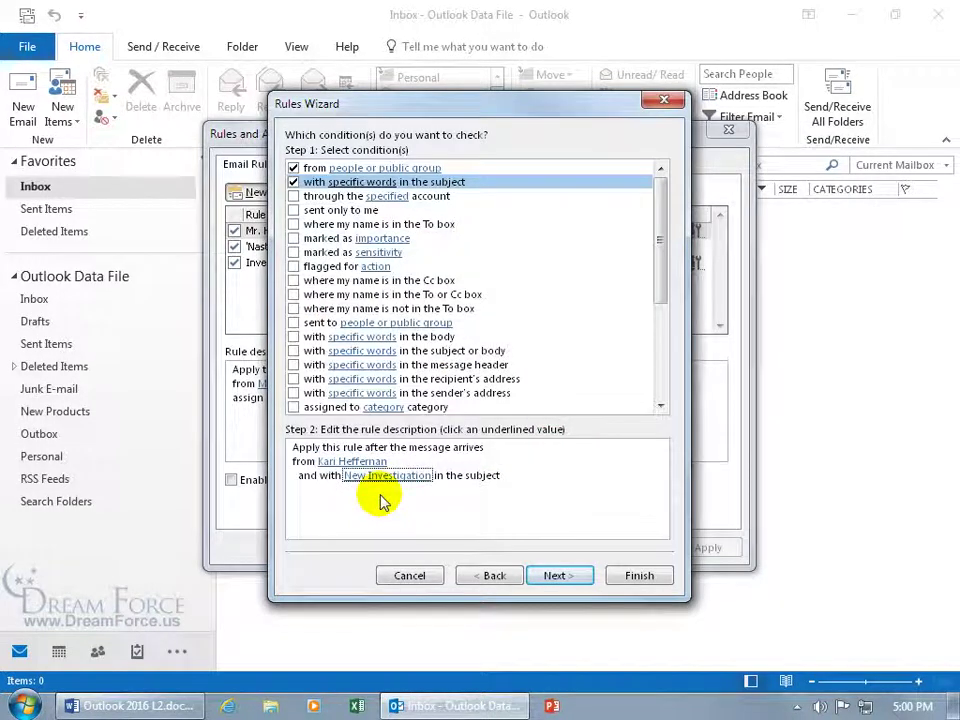
click(394, 477)
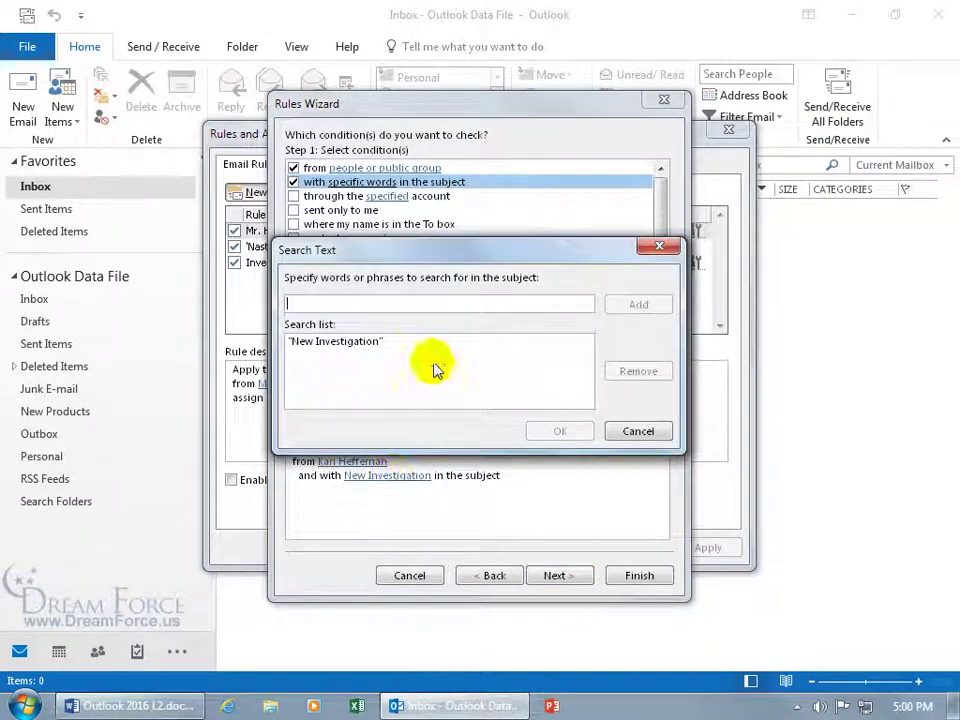
click(381, 343)
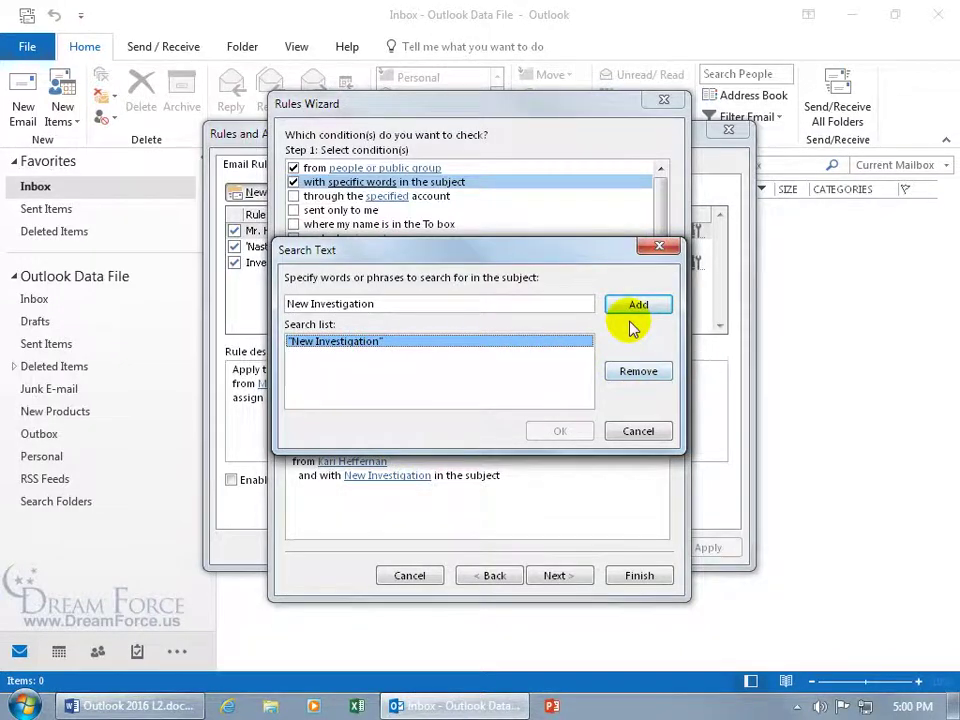
click(636, 432)
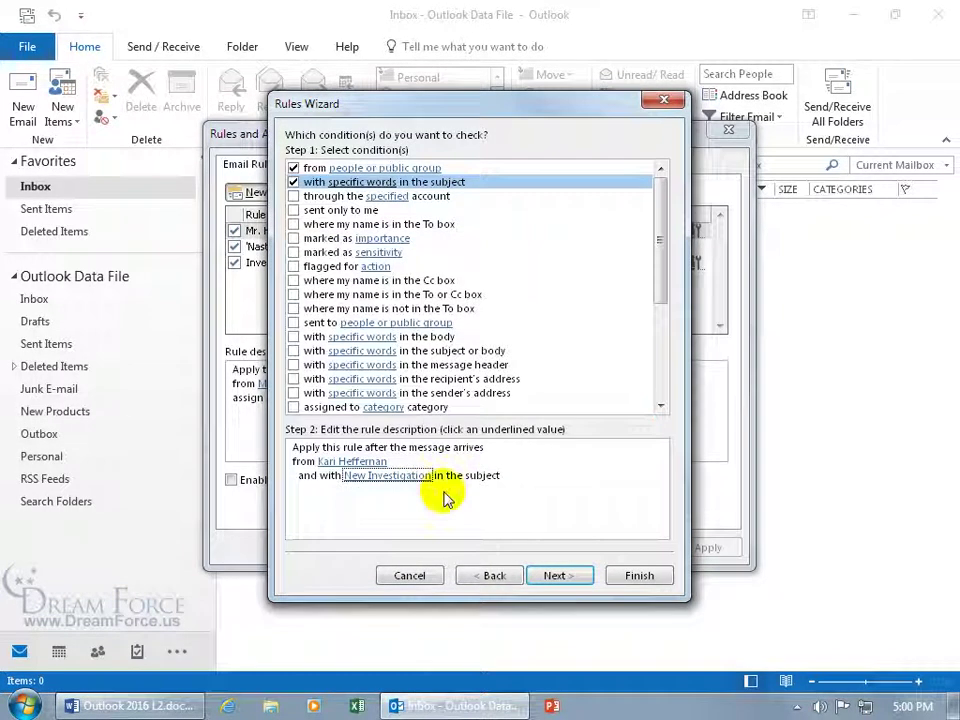
Make the rule forward matching messages to the contact who is the sender in the "Mr. H. A Spooky Client" rule
click(555, 575)
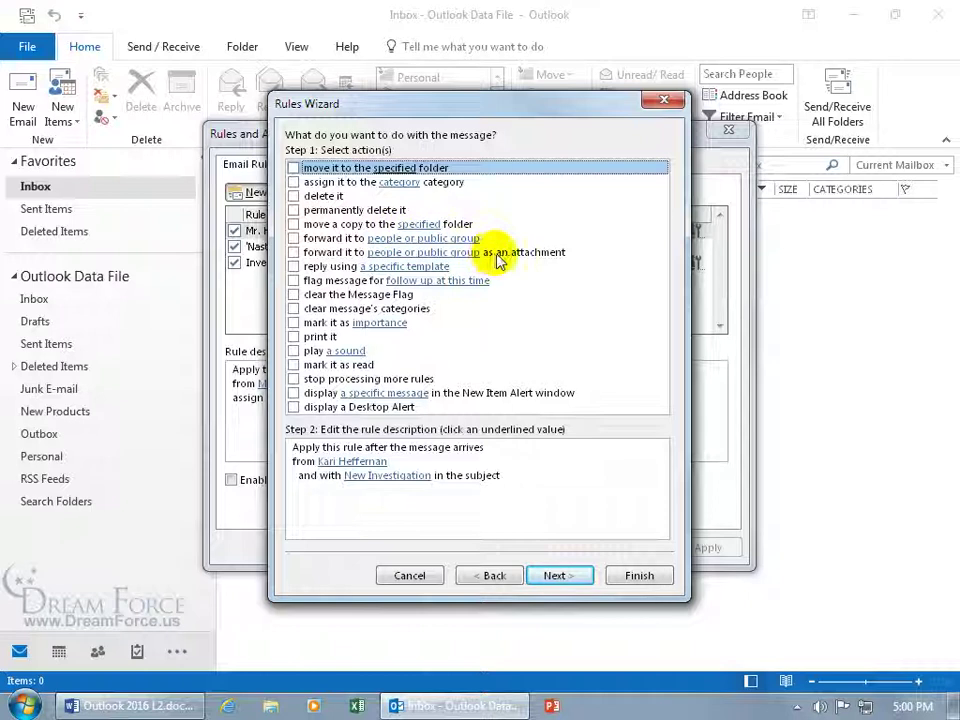
click(293, 239)
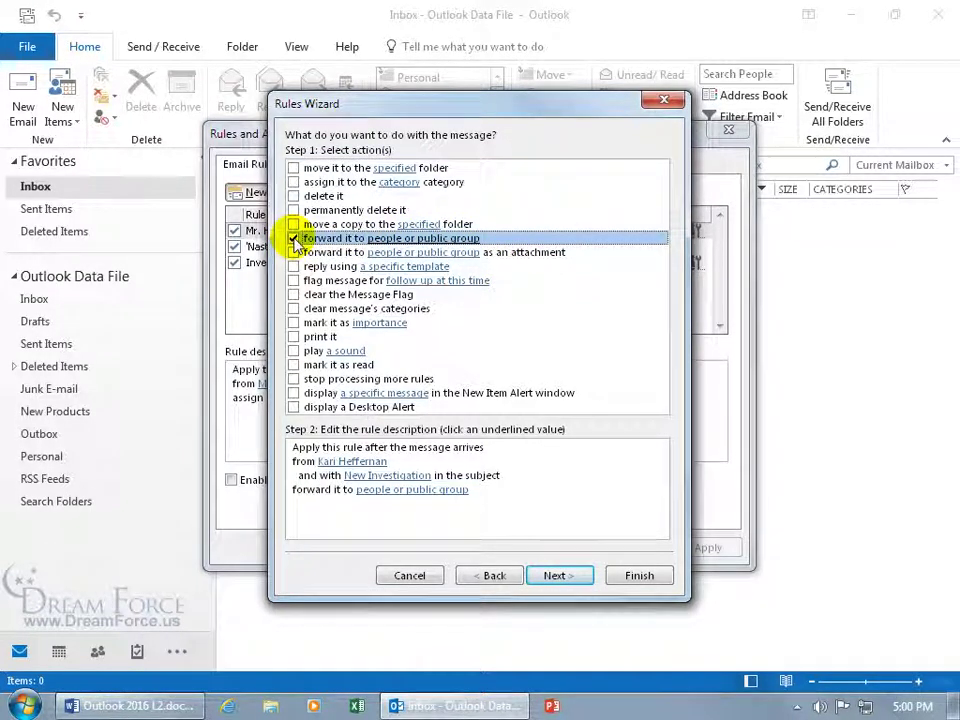
click(428, 492)
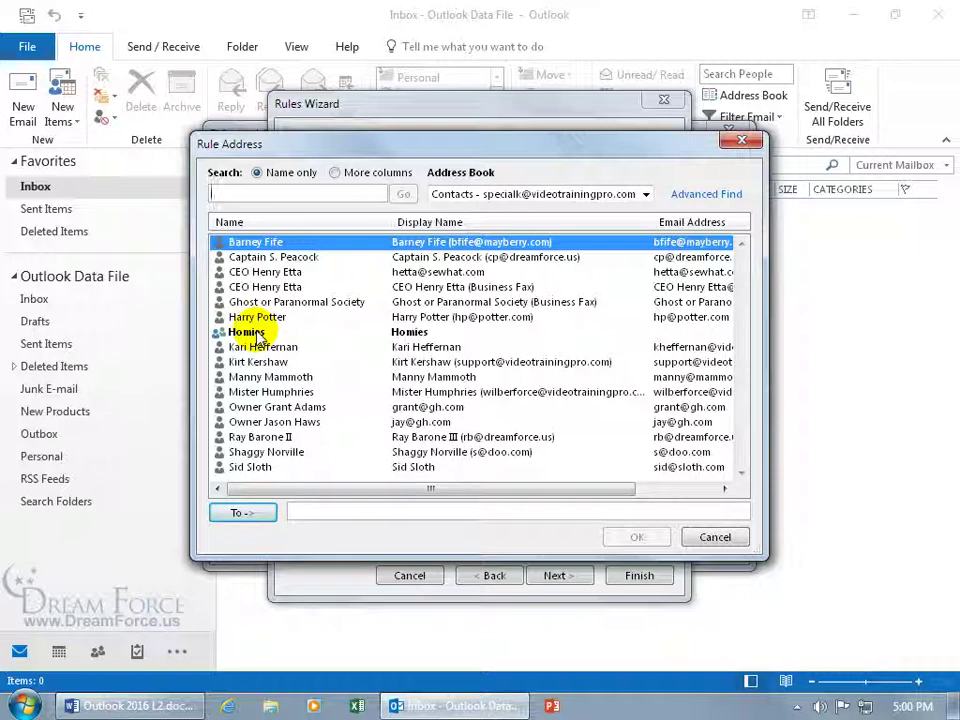
double_click(272, 392)
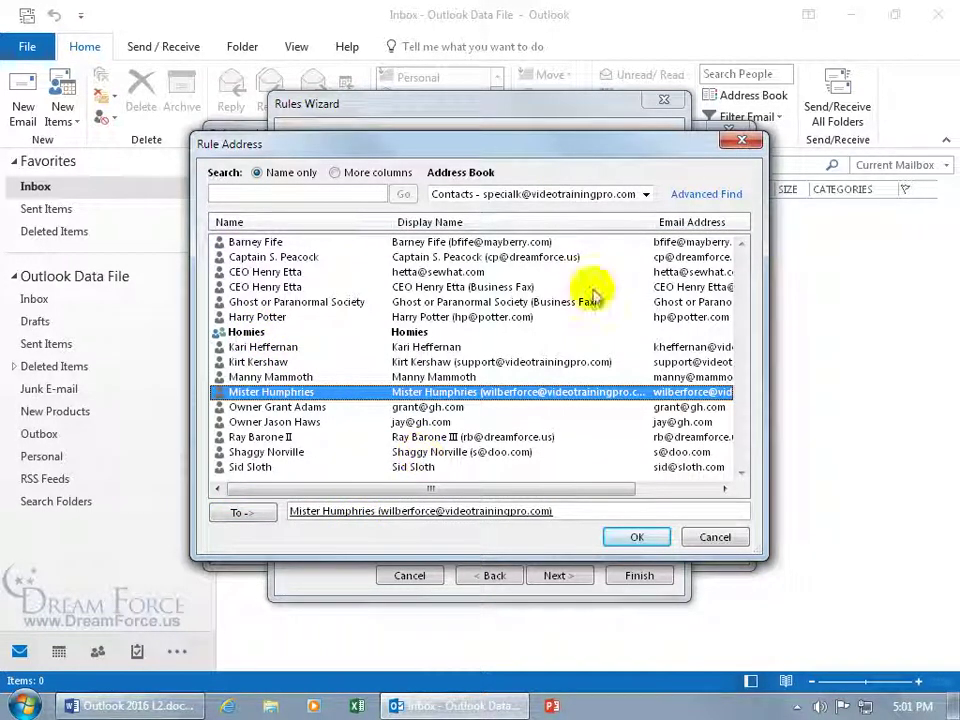
click(645, 197)
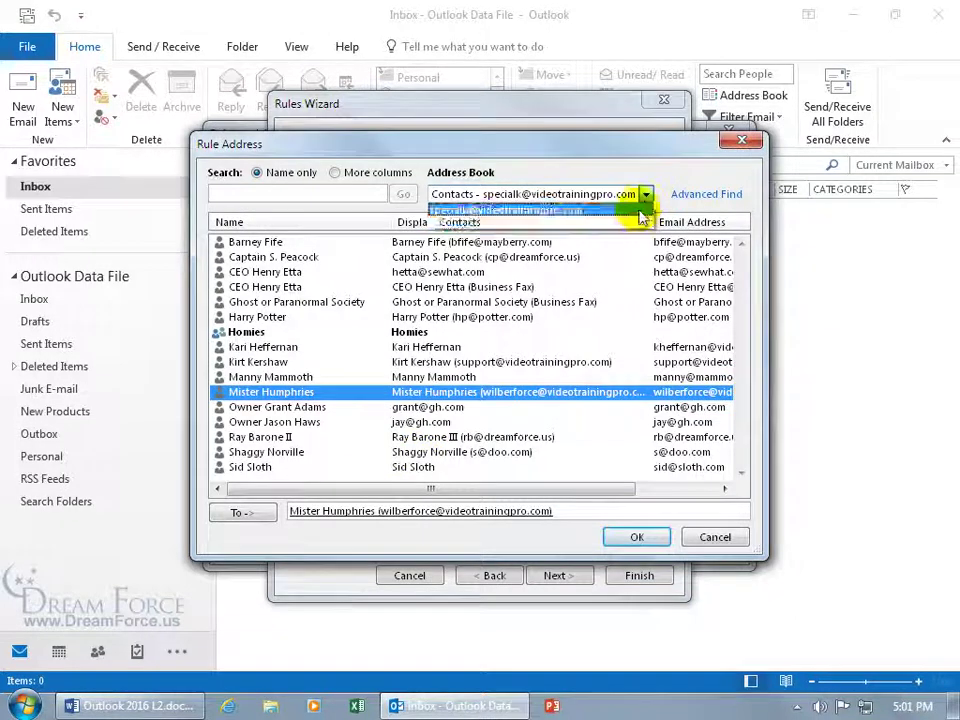
click(622, 192)
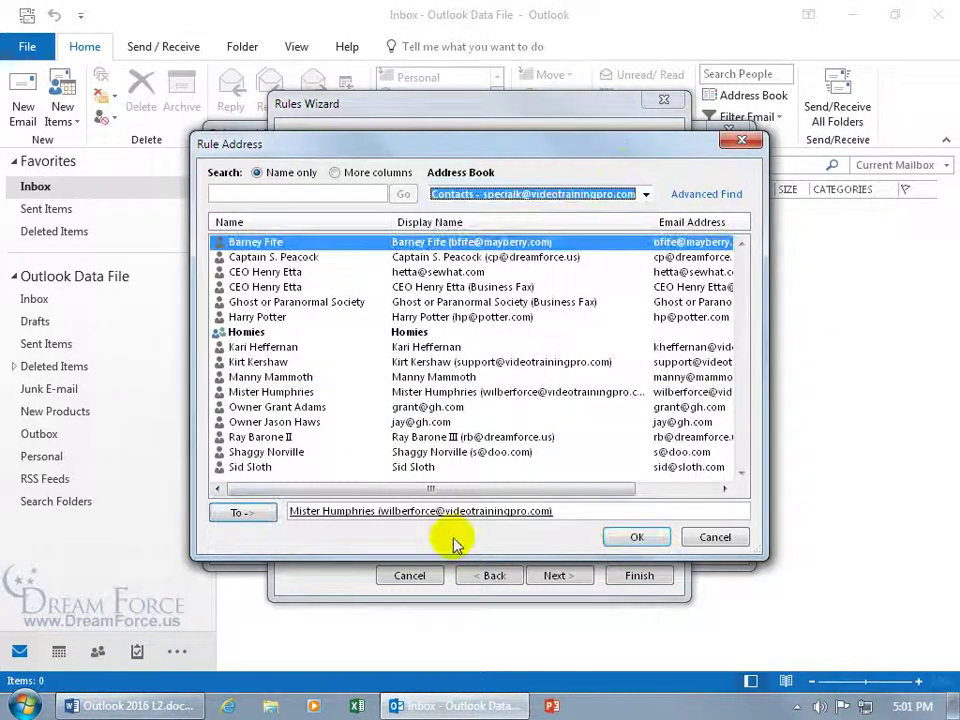
click(573, 512)
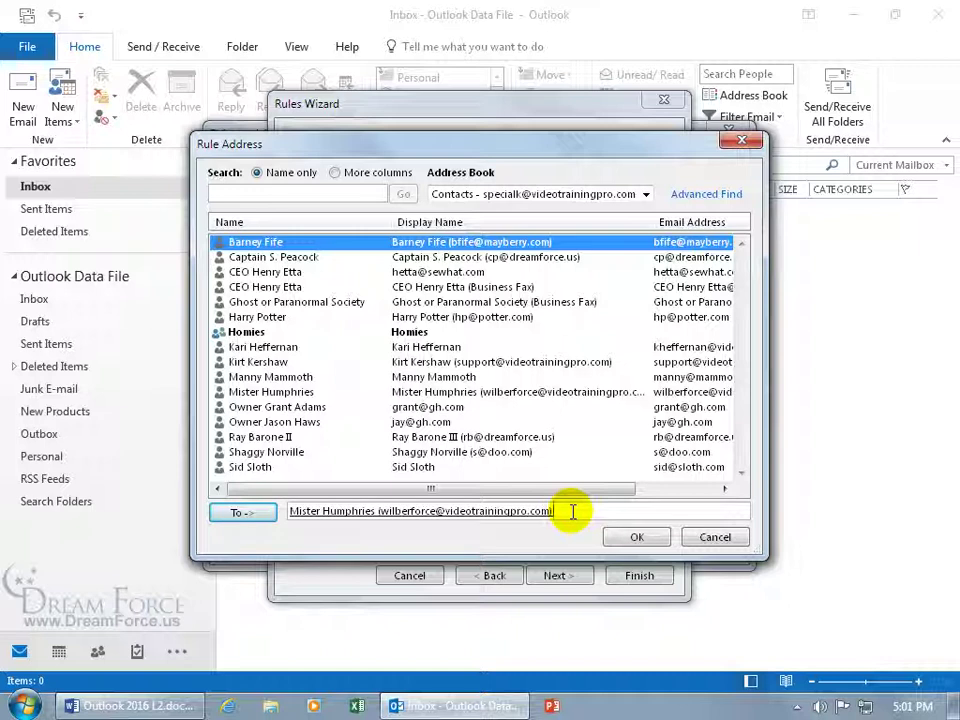
click(636, 537)
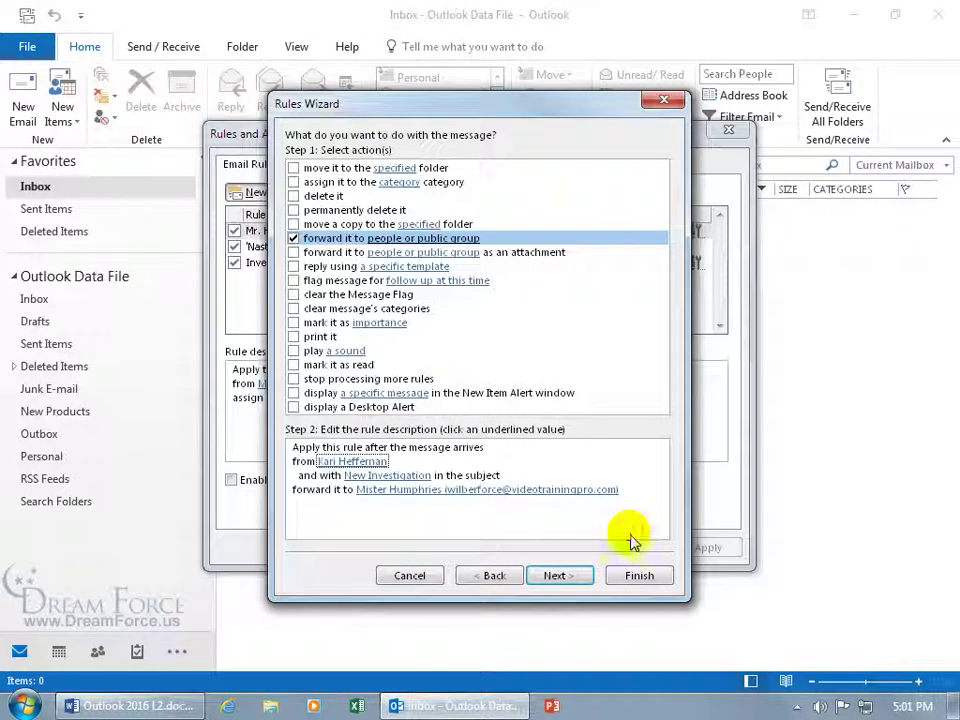
Add no exceptions, name the rule "From [sender's first name] to me about "New Investigation" subject FW: Mr. H", and save it
click(566, 575)
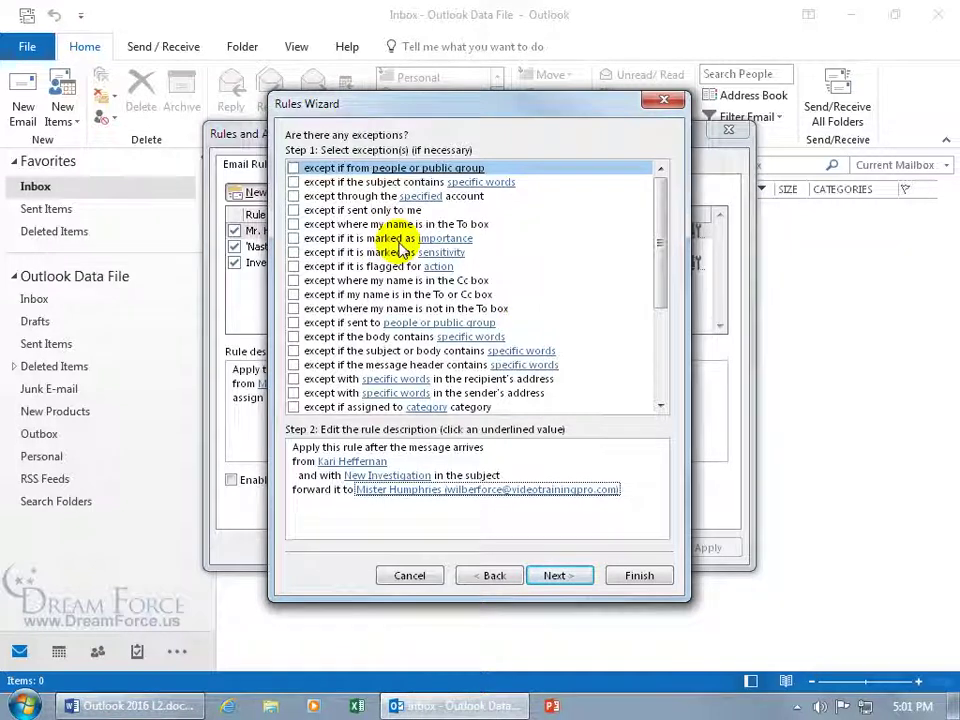
click(557, 576)
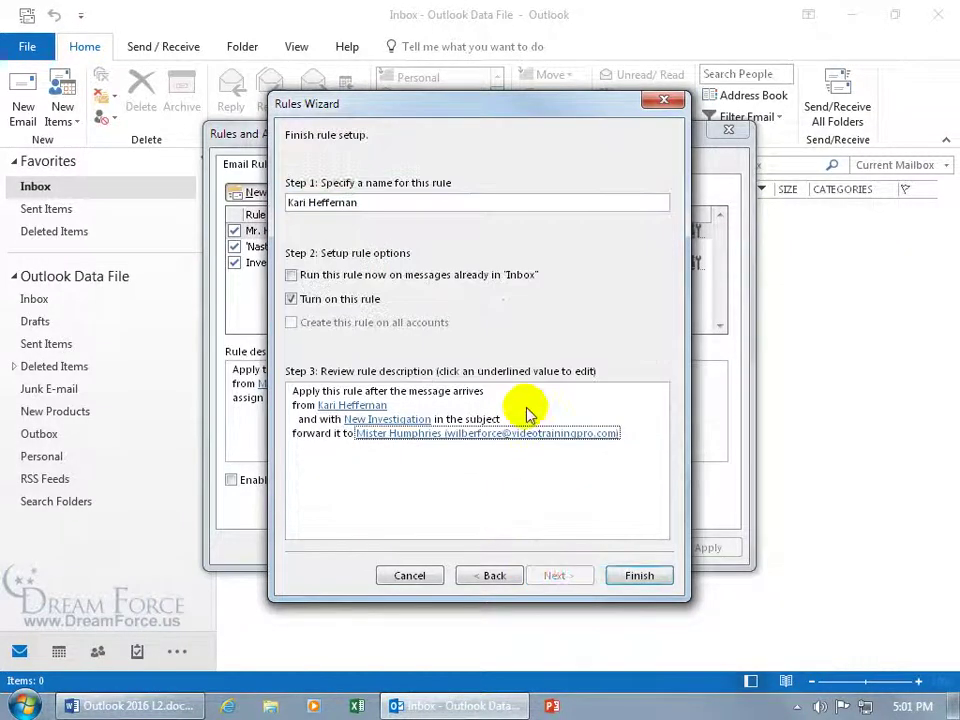
triple_click(375, 201)
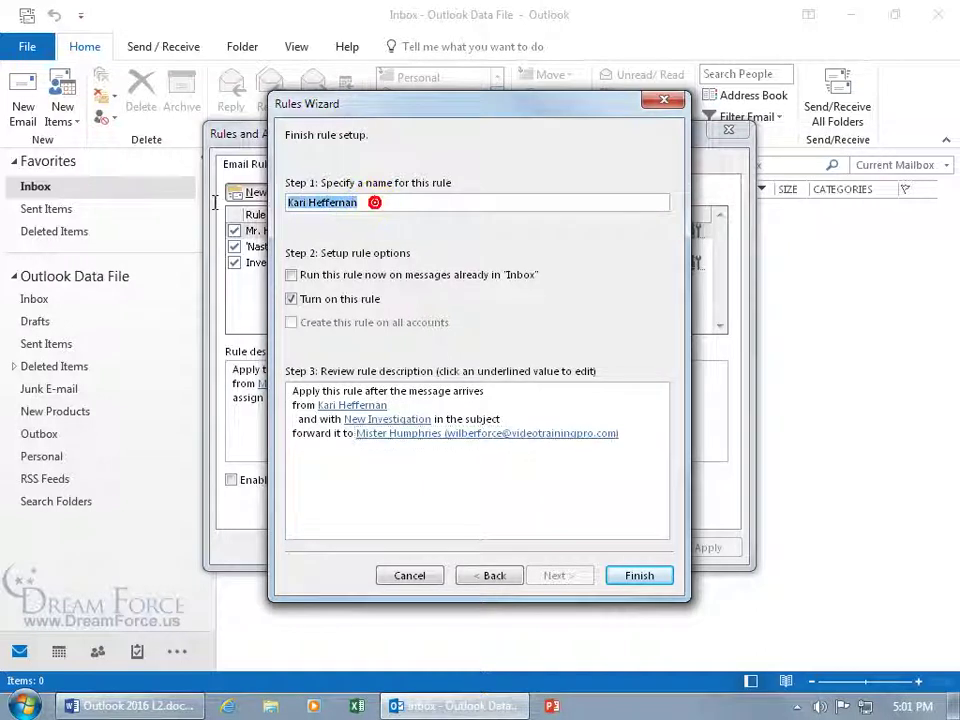
key(Delete)
text(From)
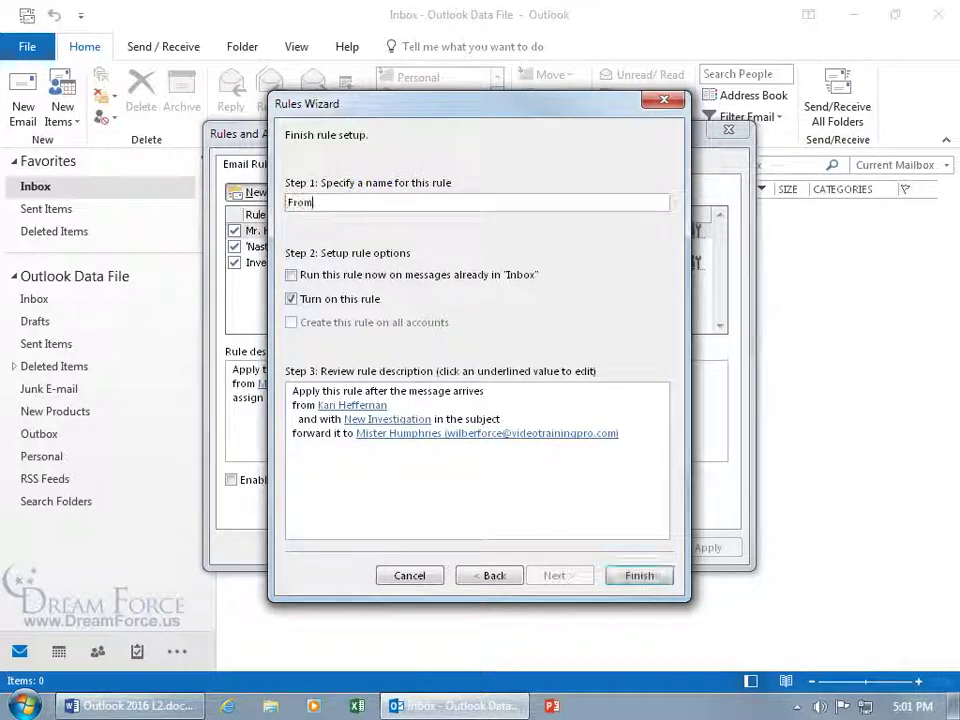
text( Kari to me about "New Investigation" subject FW: Mr. H)
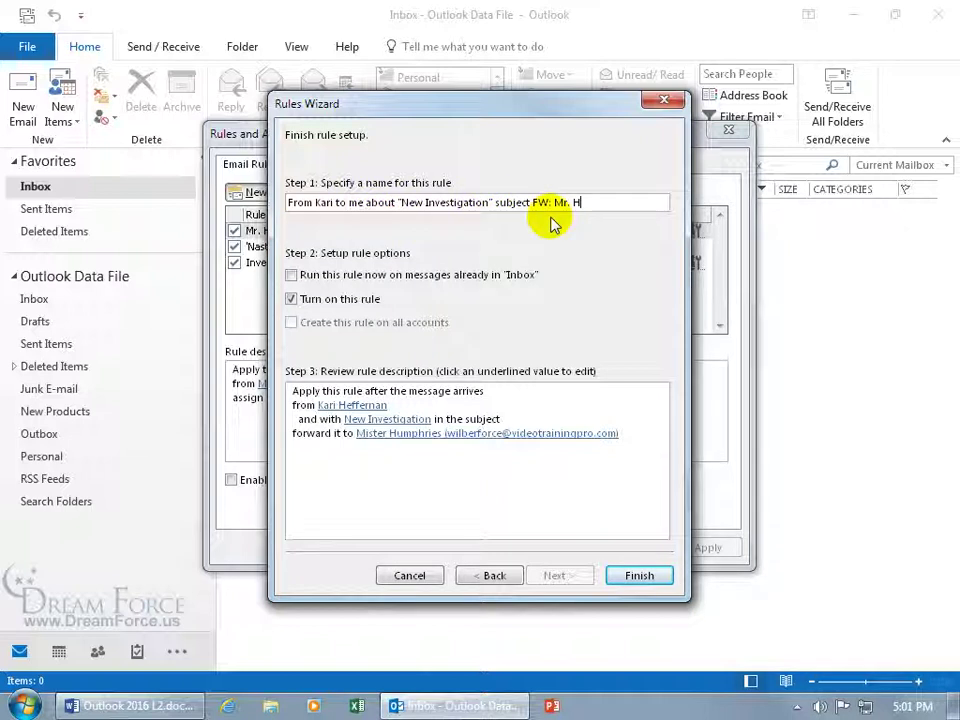
text(.)
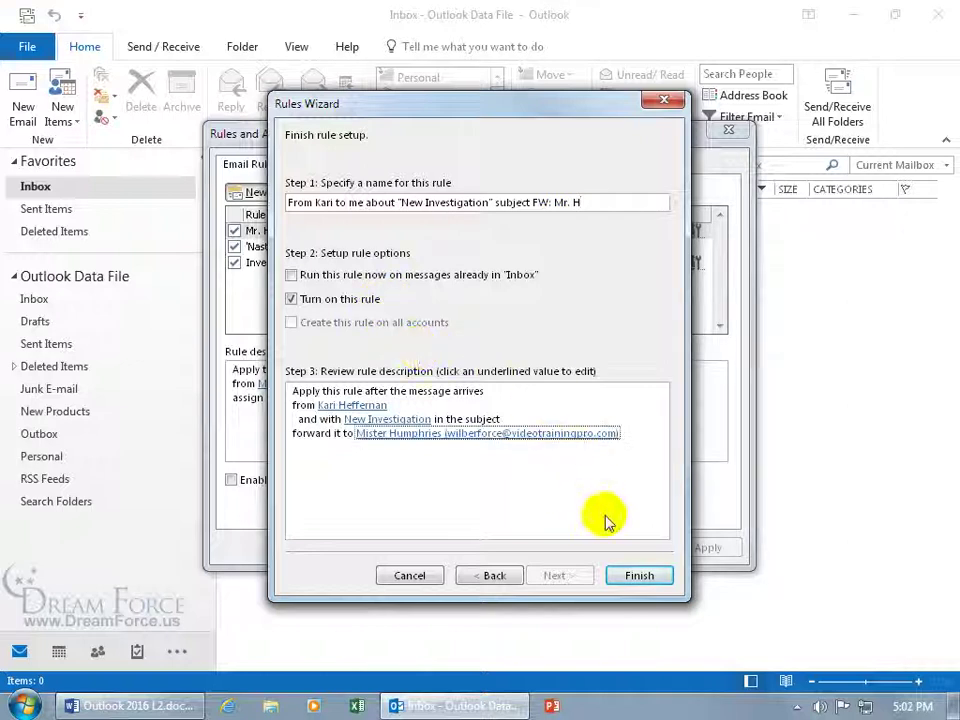
click(632, 574)
click(566, 544)
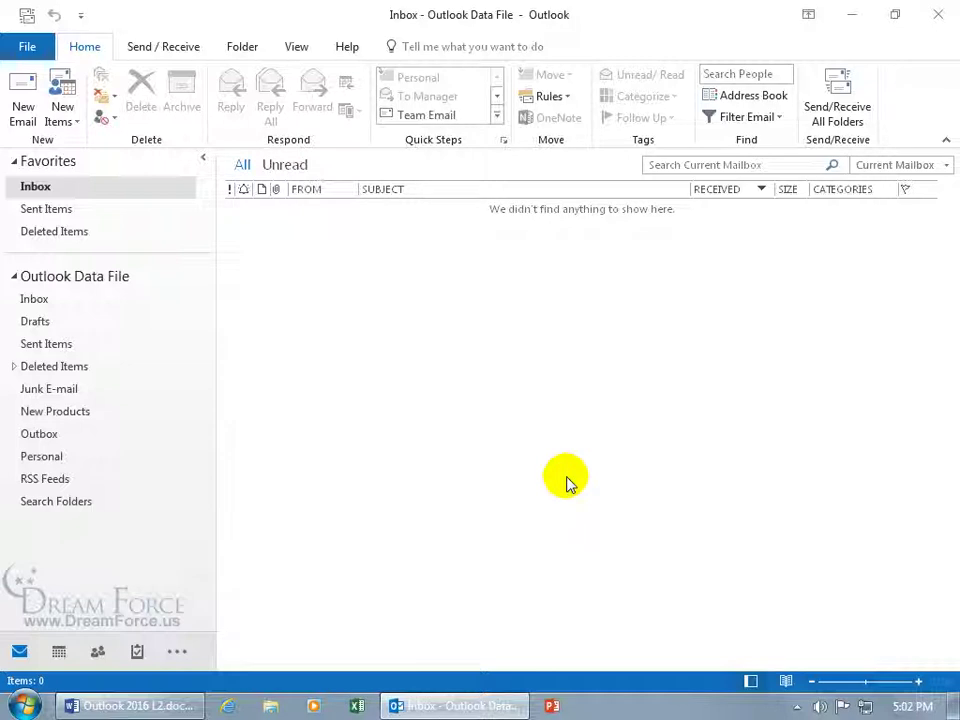
Send and receive all mail, and check the forwarding of the New Investigation message in the Personal folder and in Sent Items
click(838, 110)
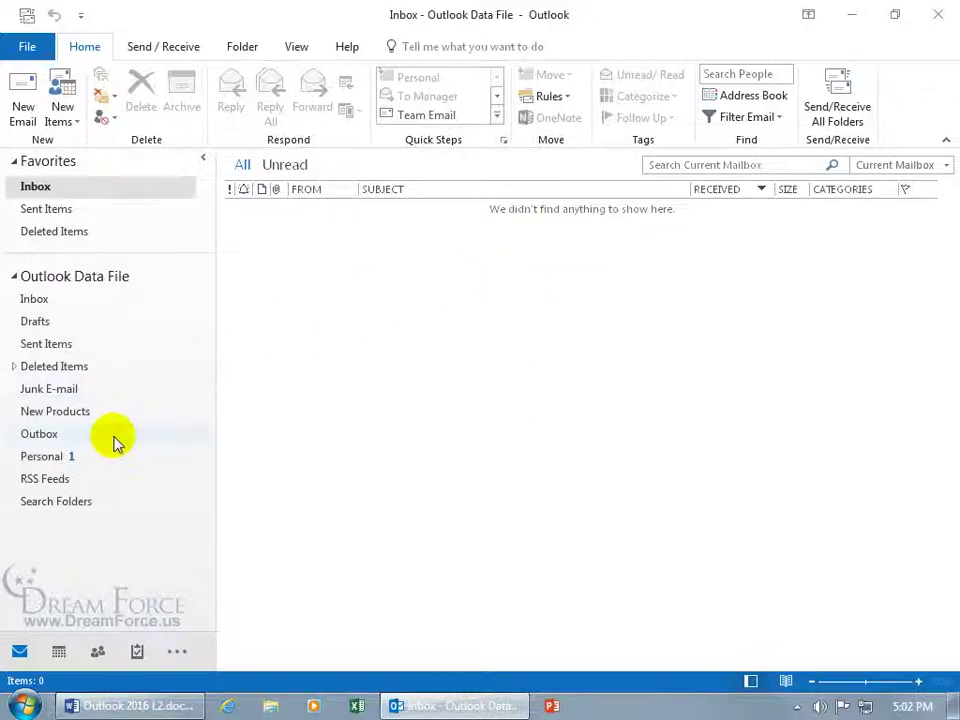
click(75, 456)
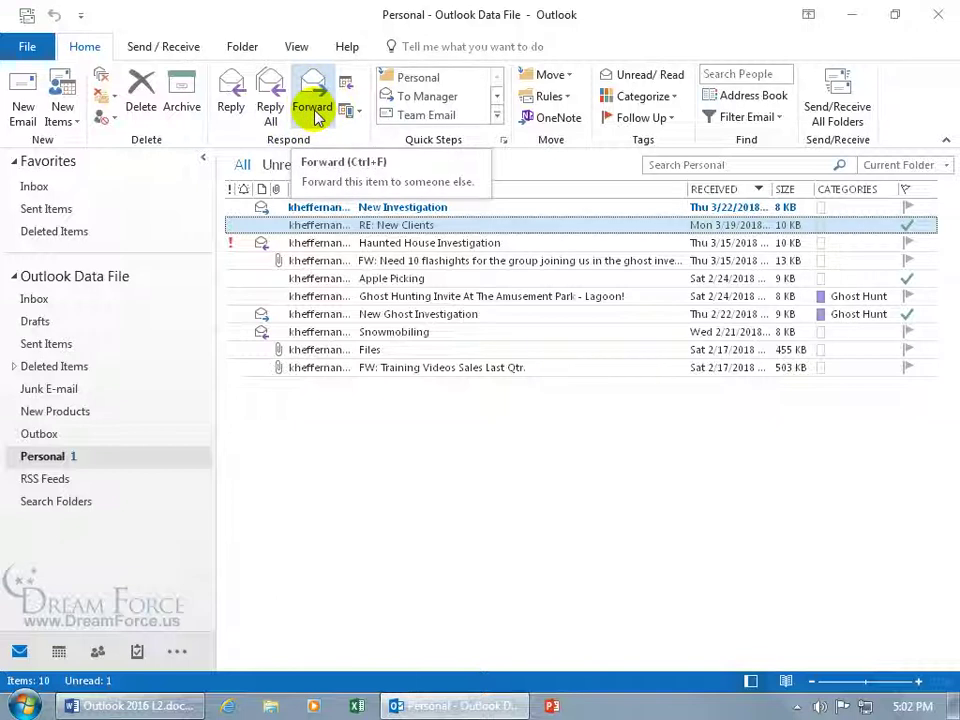
click(284, 209)
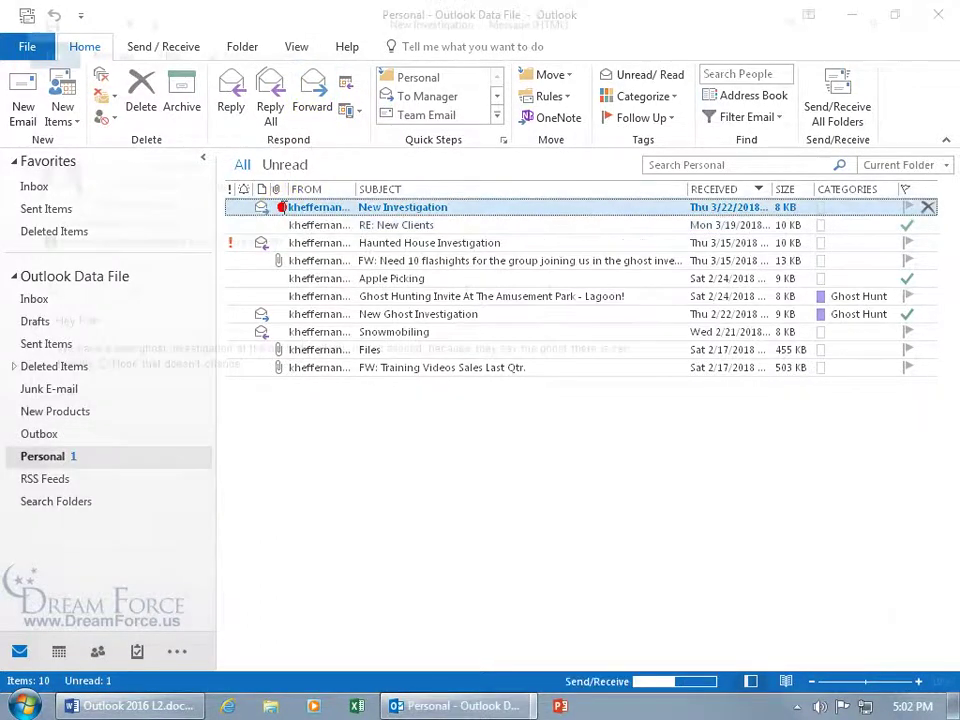
double_click(284, 209)
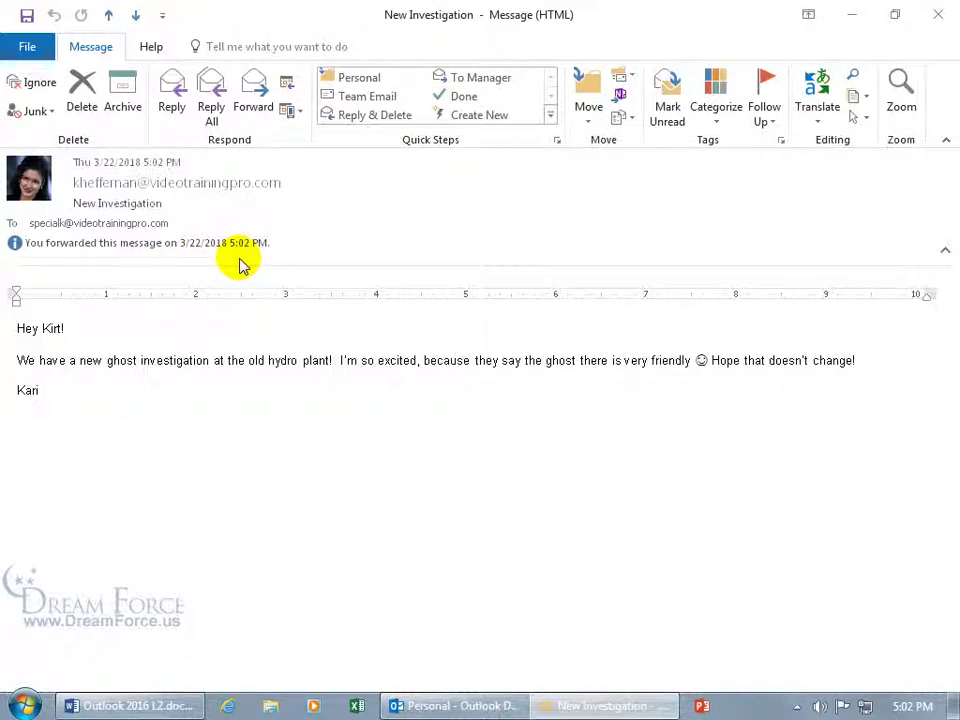
click(938, 14)
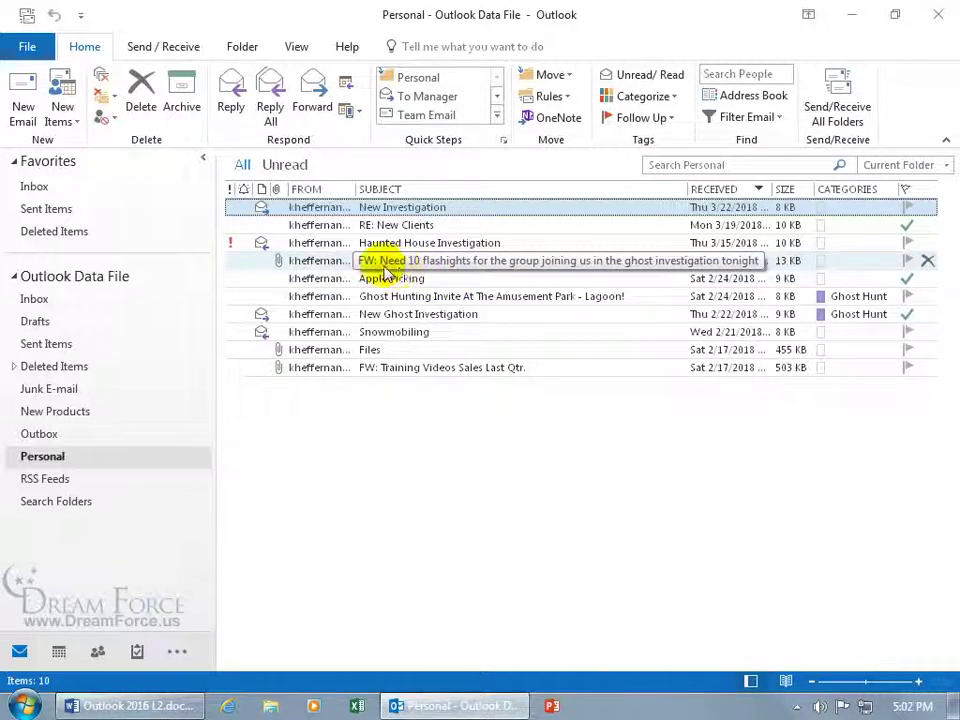
click(72, 344)
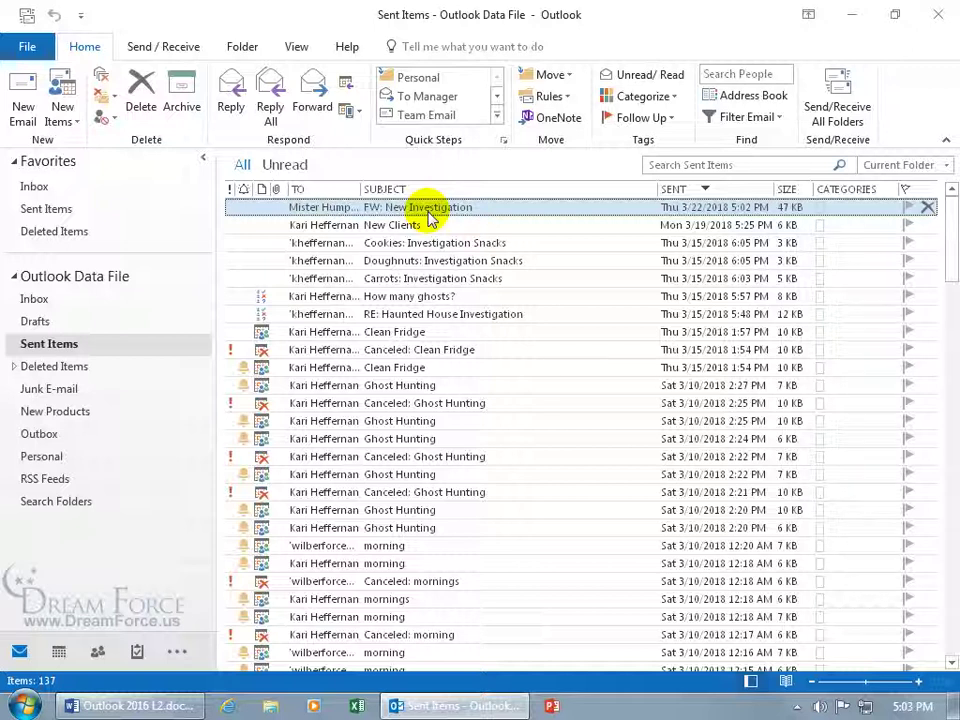
Return to the Inbox, open the list of email rules and review the description of the Investigation rule
click(38, 298)
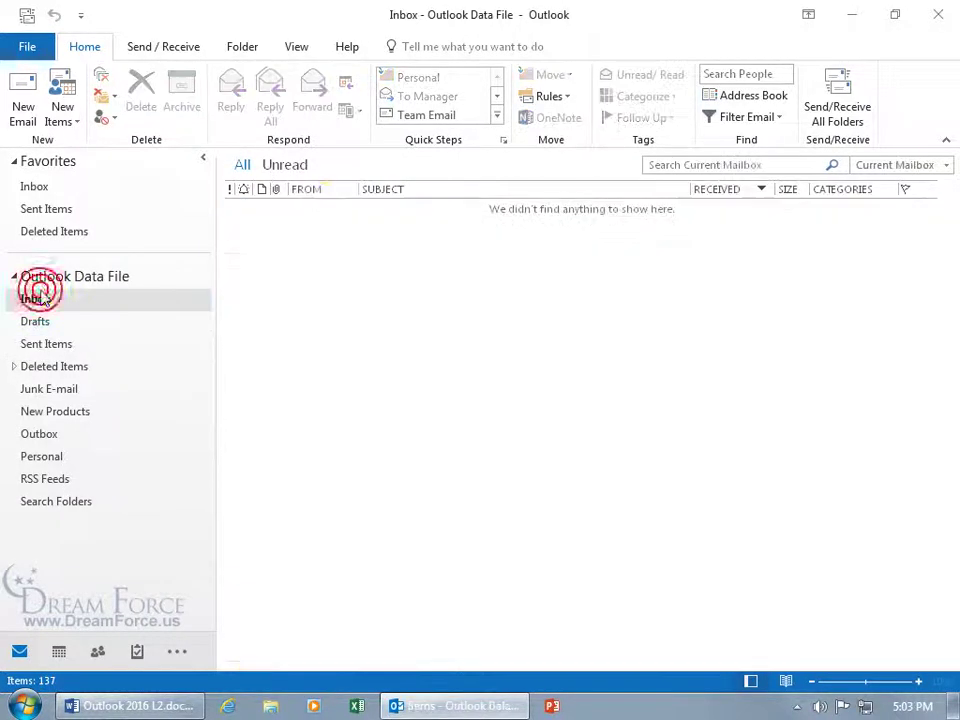
click(565, 97)
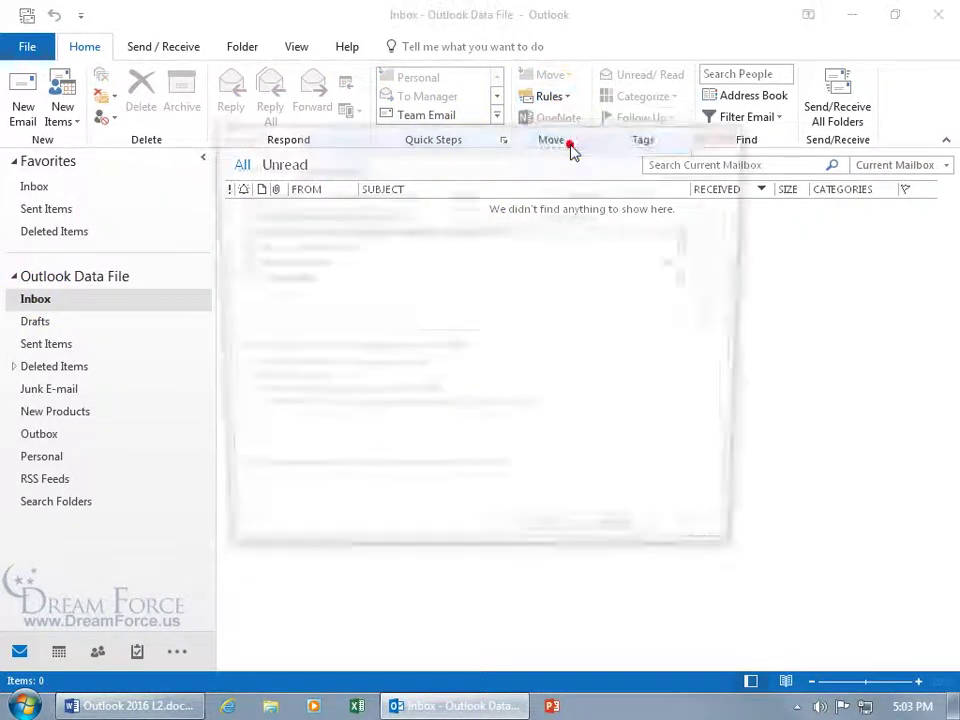
click(574, 151)
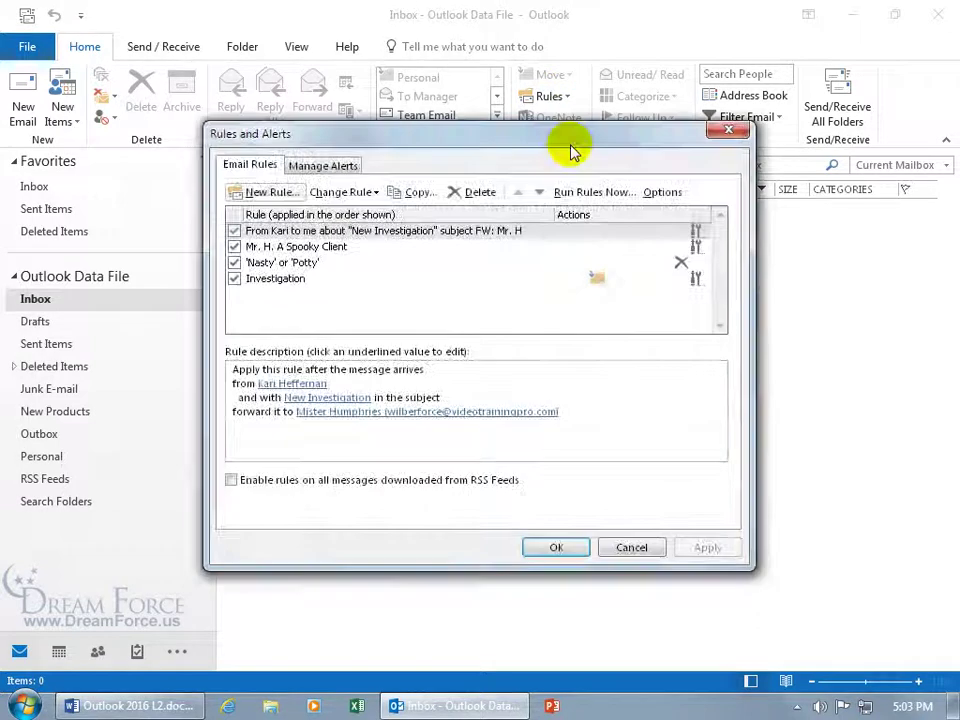
click(283, 280)
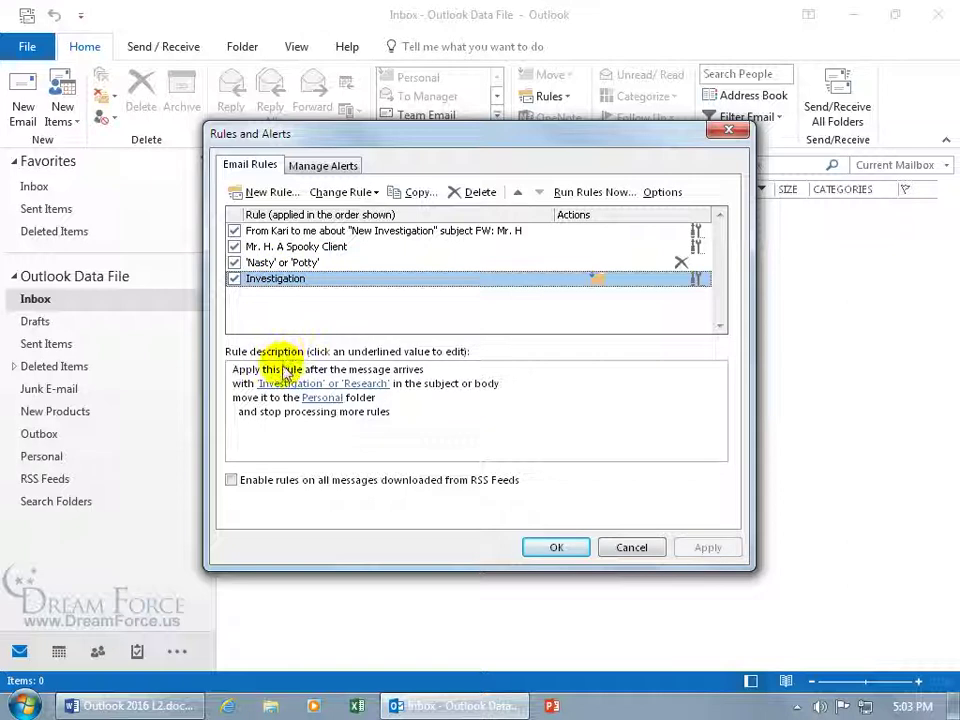
click(321, 397)
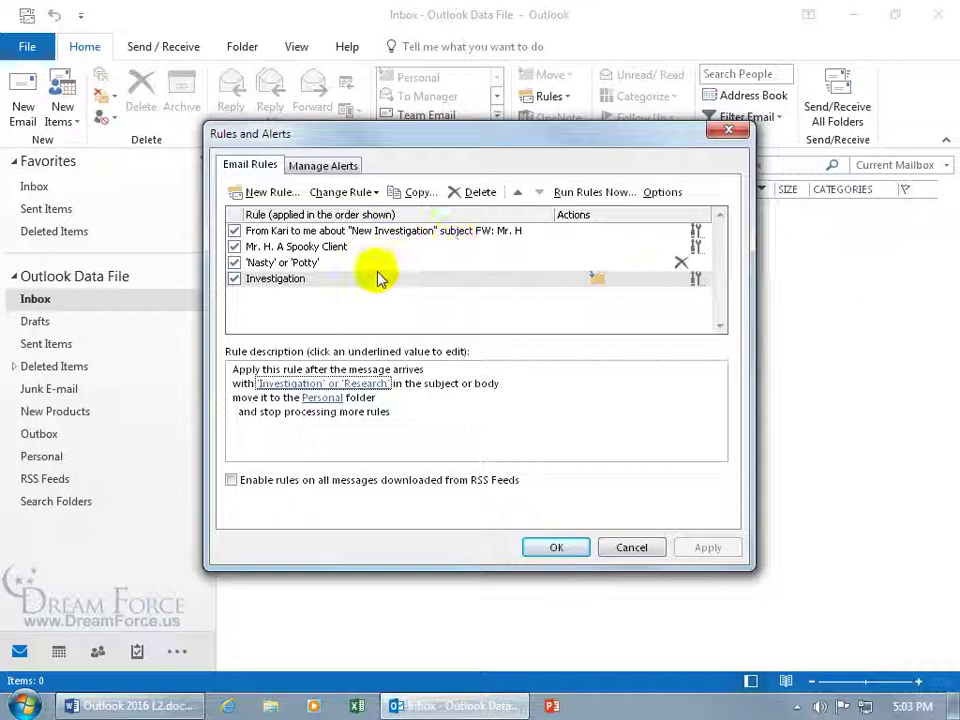
Turn off the Investigation rule and delete it from the rules list
click(234, 279)
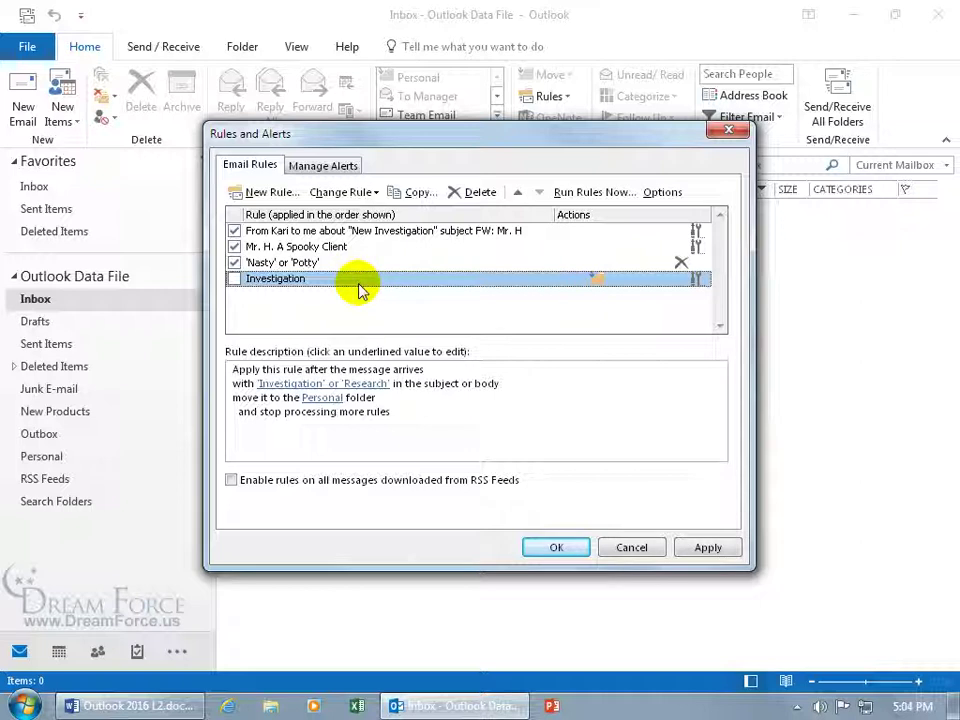
click(455, 192)
click(467, 408)
Delete the remaining rules: the "New Investigation" forwarding rule, "Mr. H. A Spooky Client", and "'Nasty' or 'Potty'"
click(276, 233)
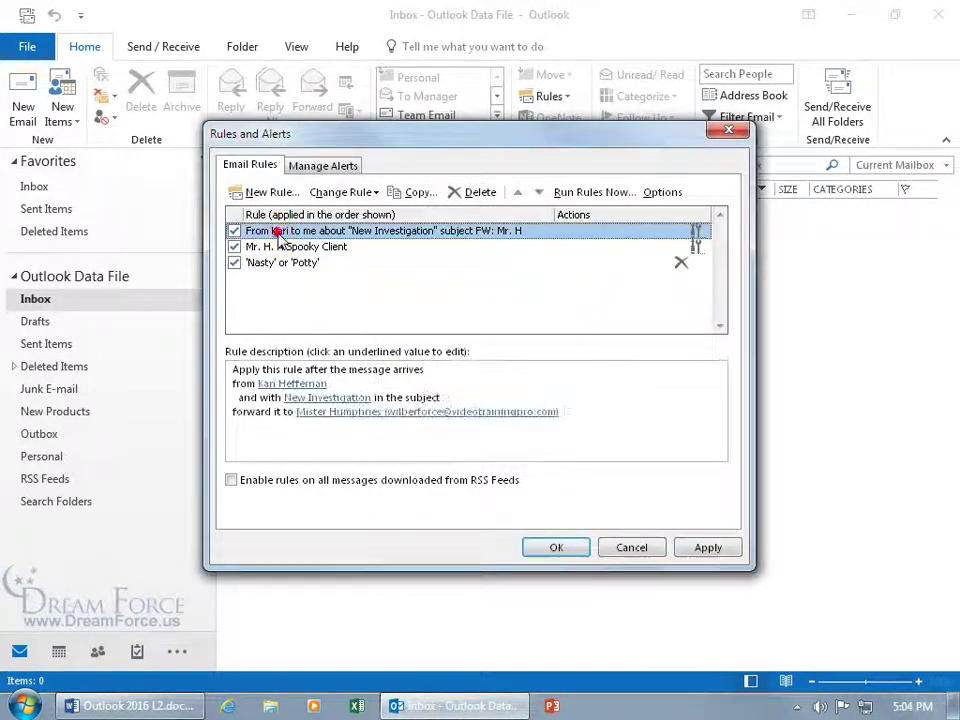
click(465, 195)
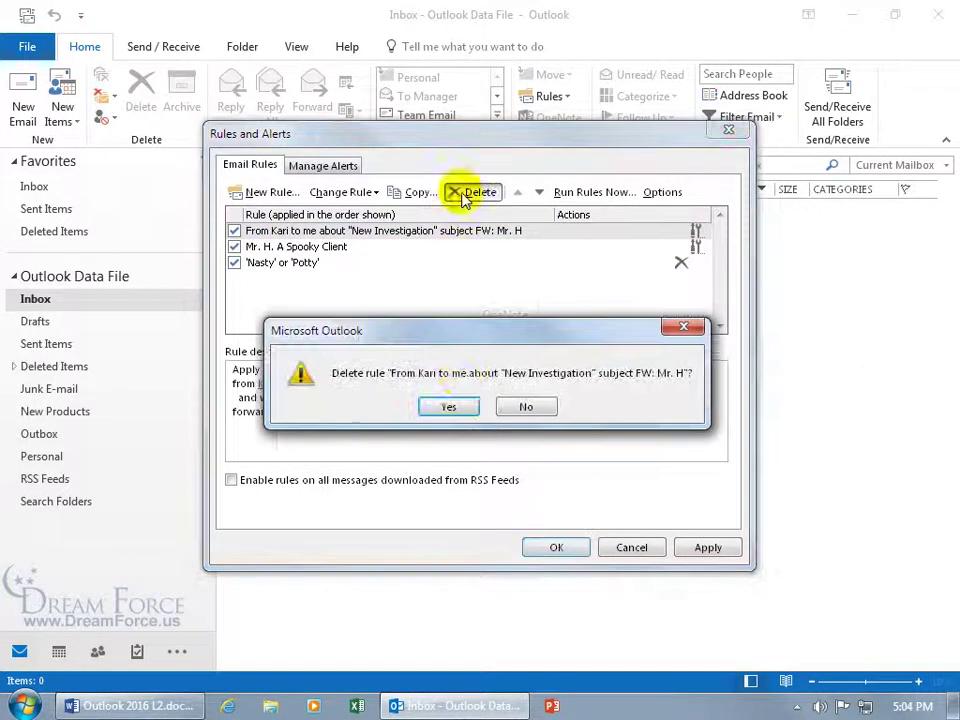
click(454, 407)
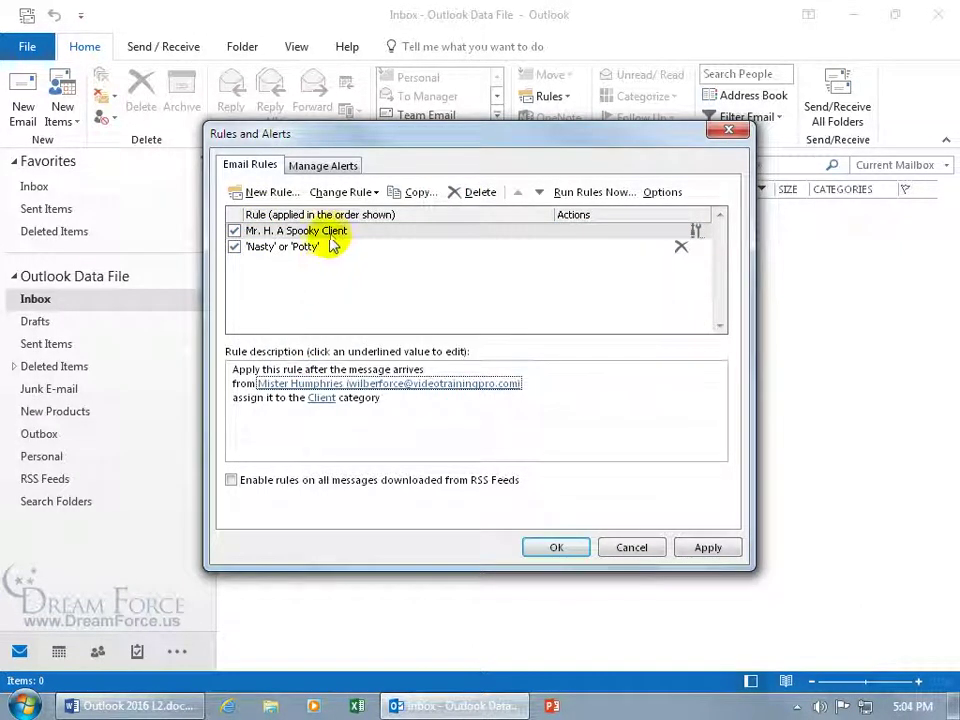
click(333, 233)
click(458, 191)
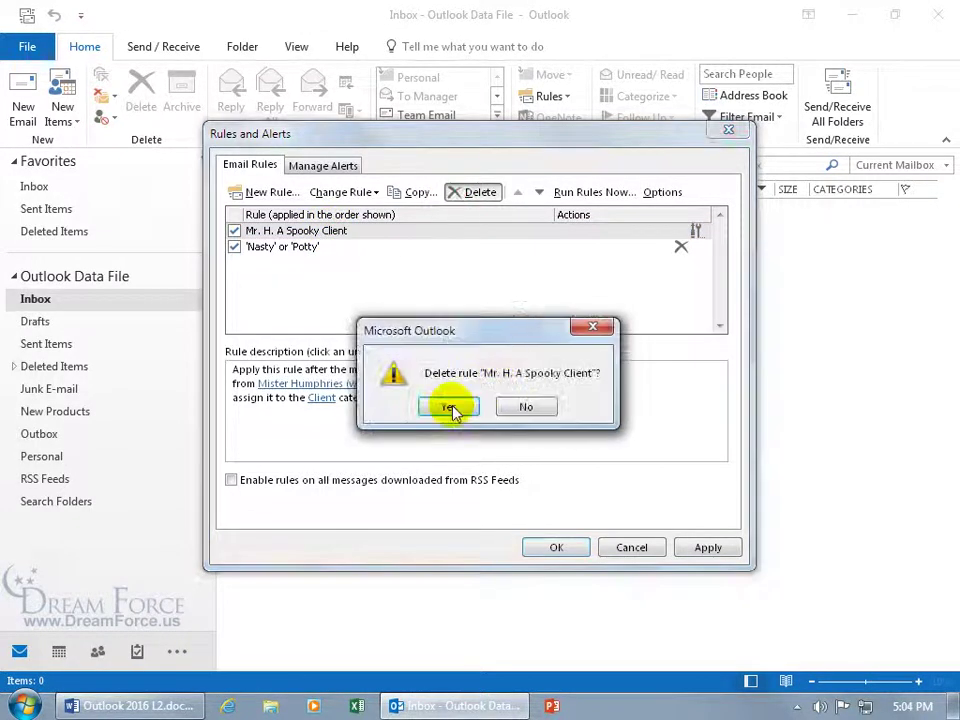
click(450, 405)
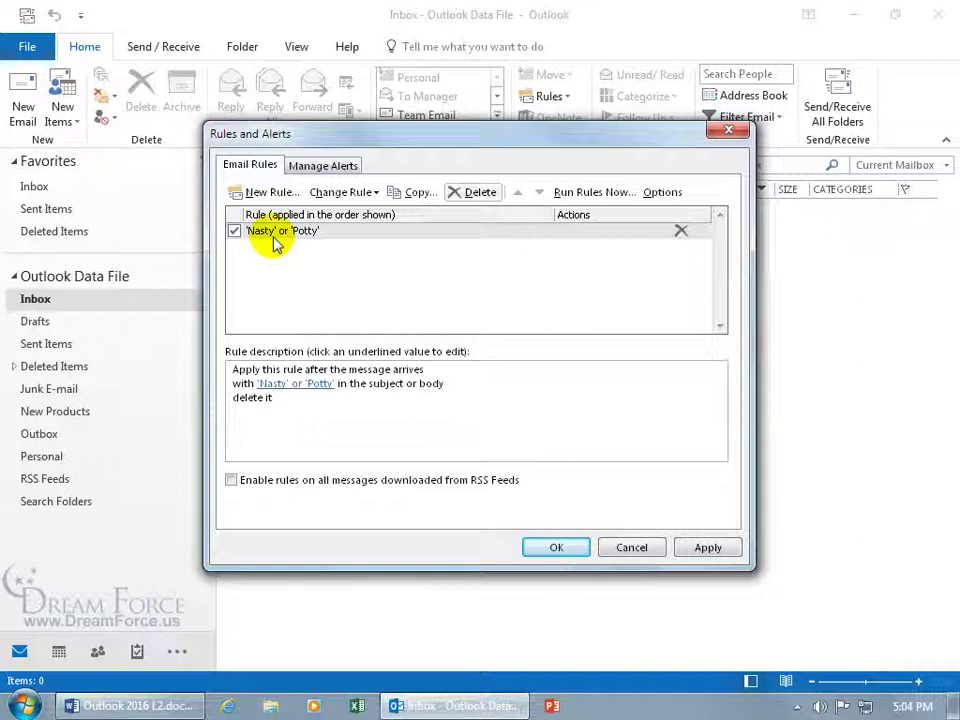
click(356, 231)
click(460, 192)
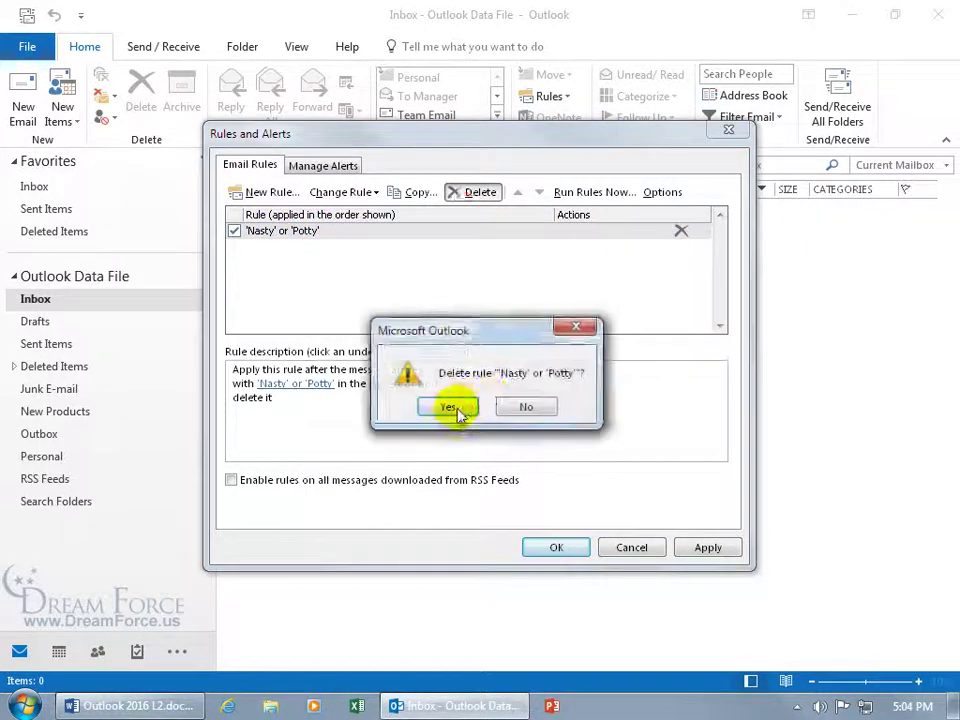
click(448, 407)
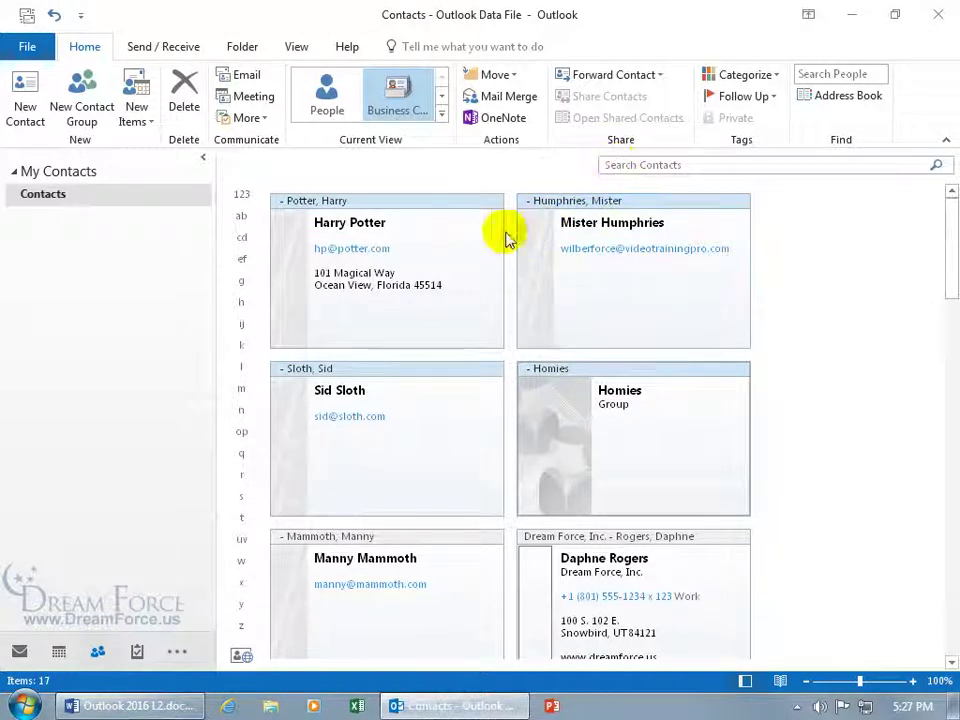
Select the contact card beside the Homies group in Contacts and open the full list of color categories for it
click(425, 408)
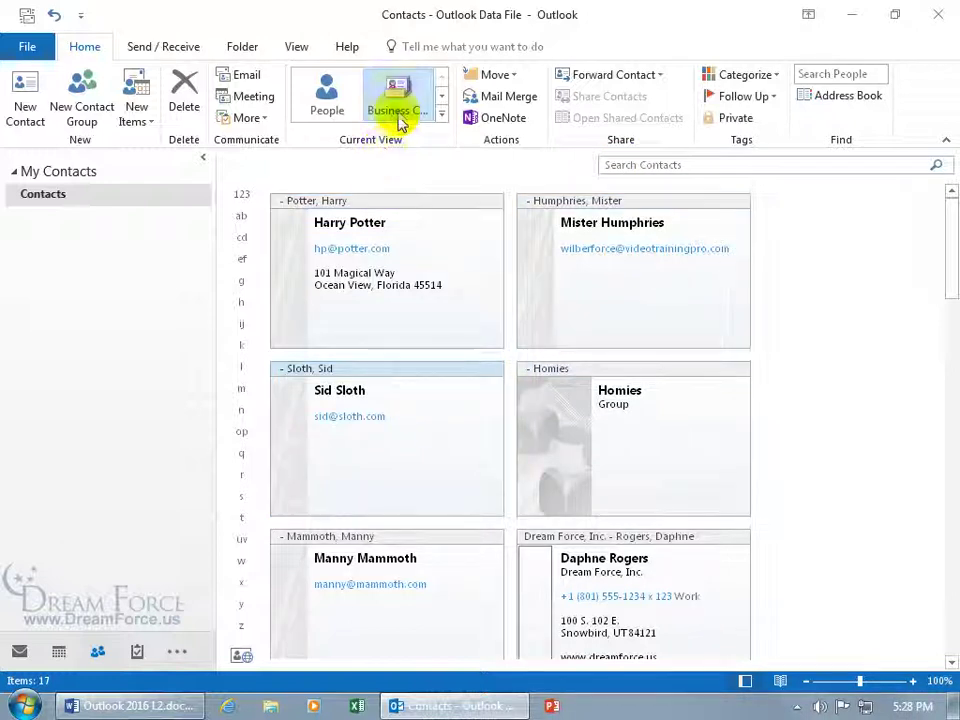
click(442, 113)
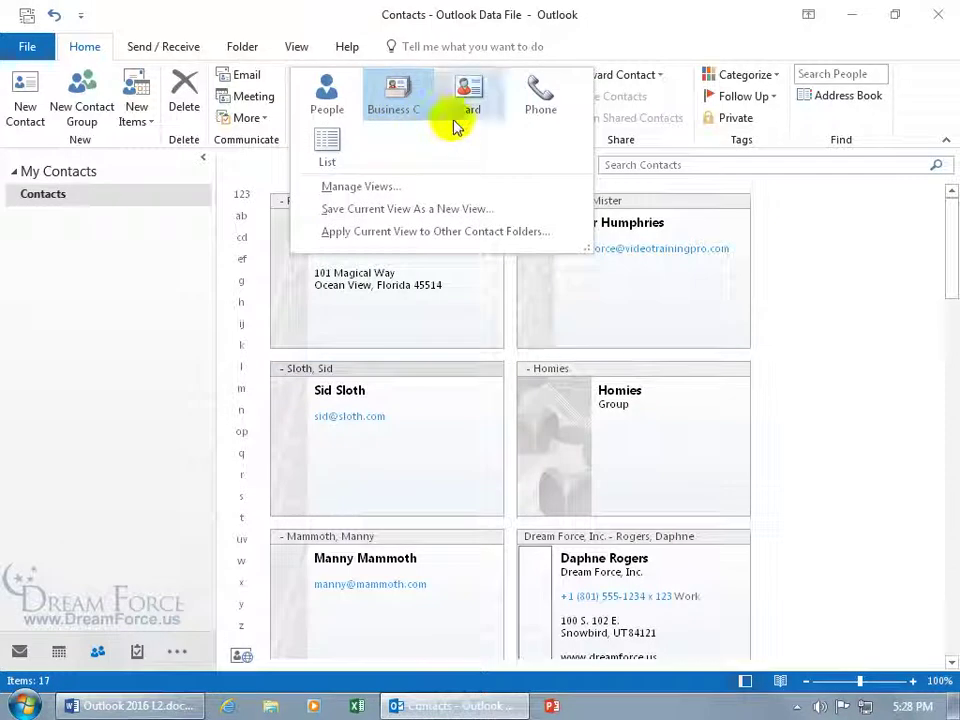
click(401, 425)
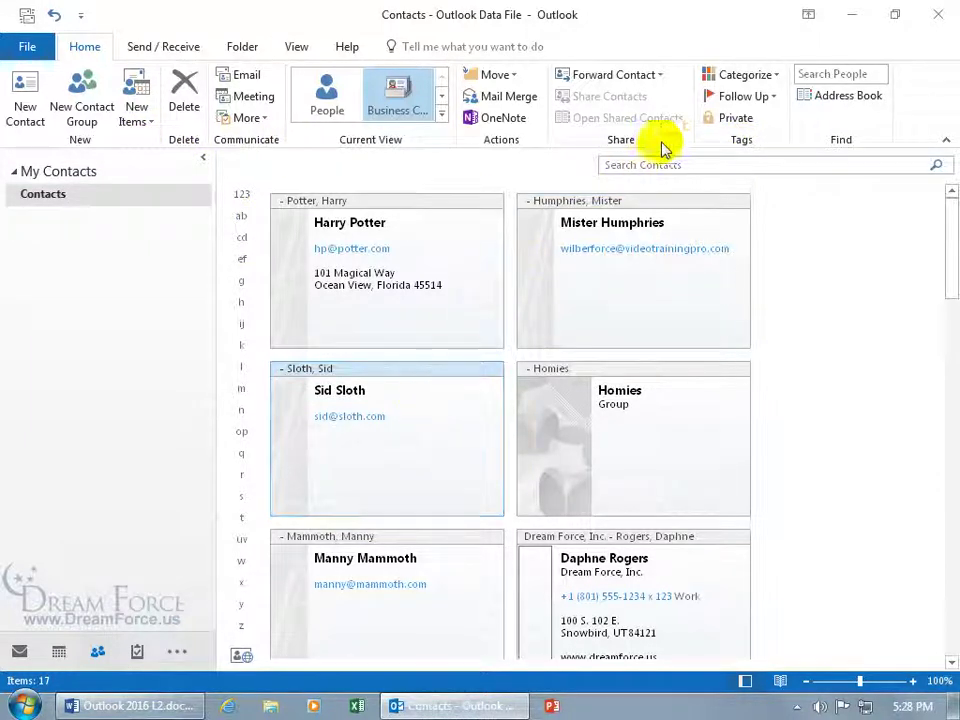
click(750, 76)
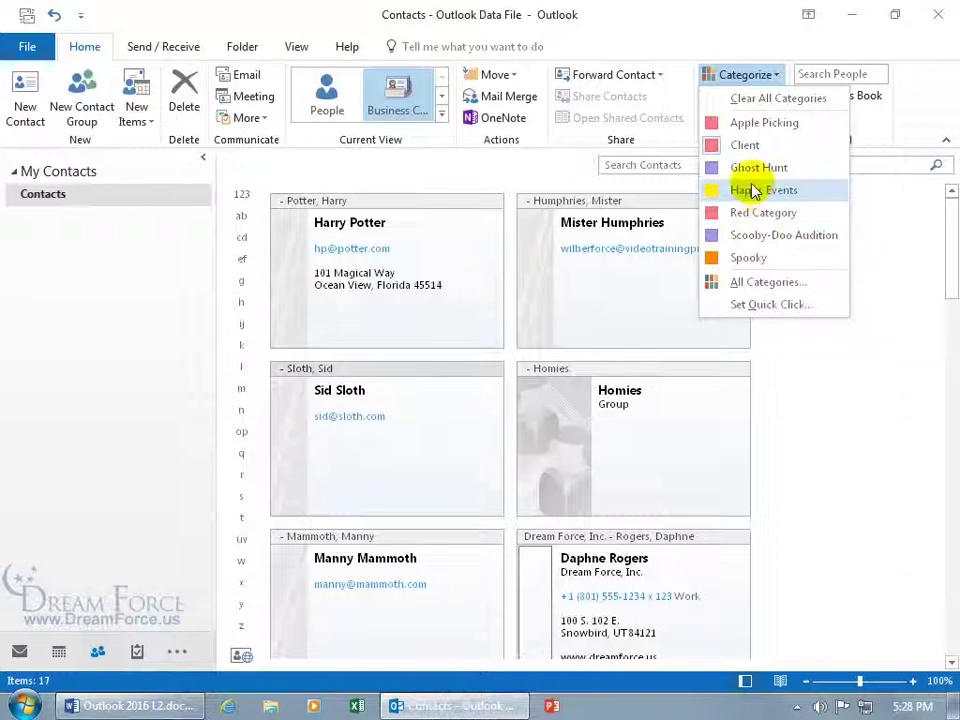
click(765, 283)
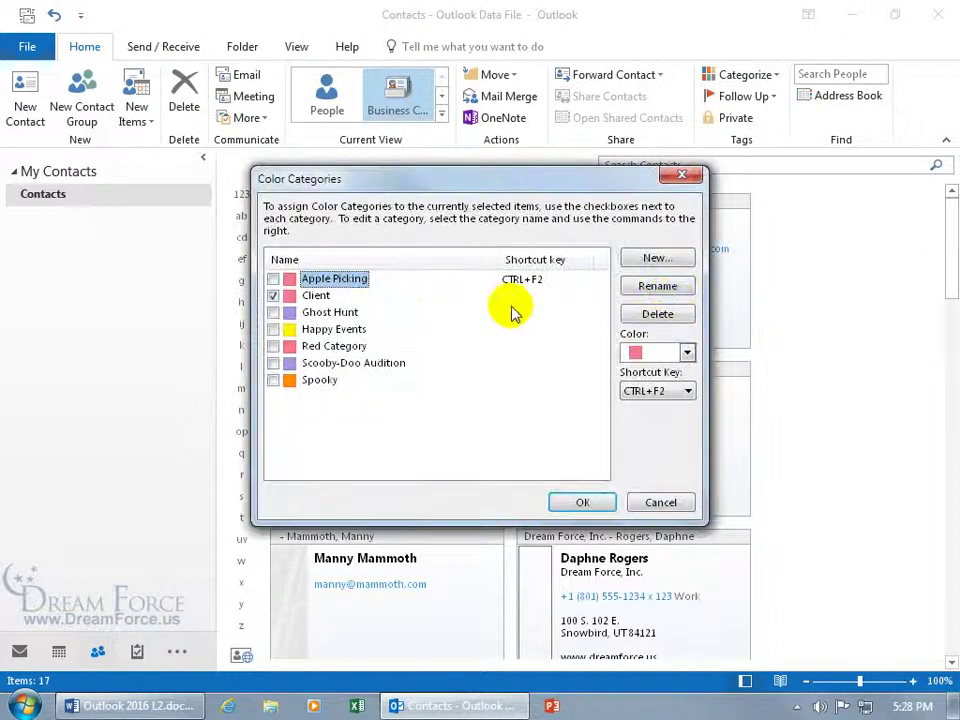
click(273, 345)
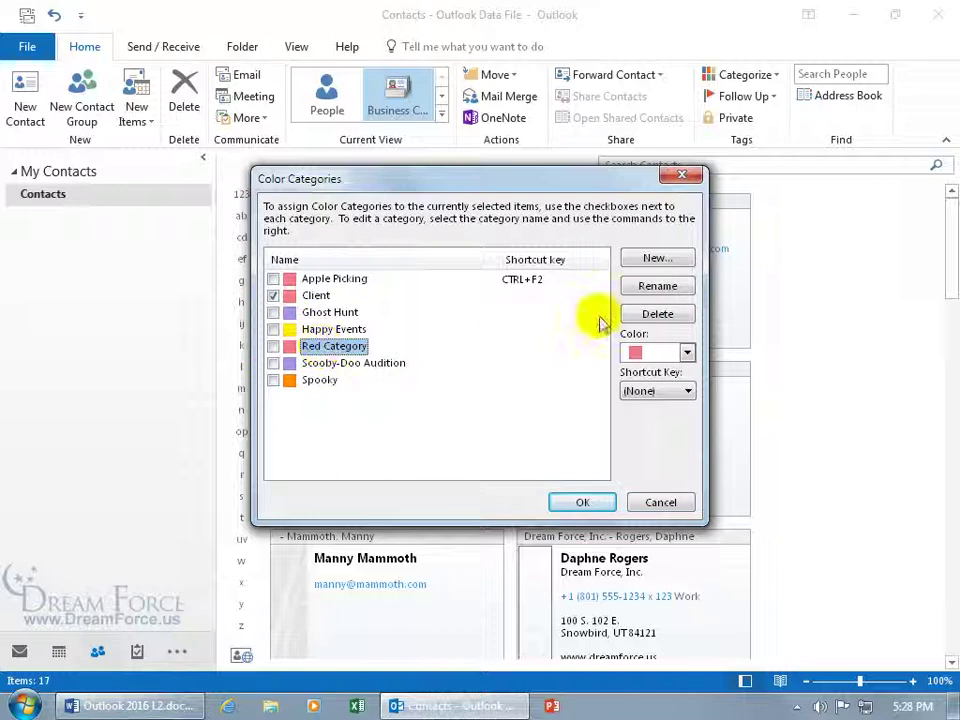
click(643, 286)
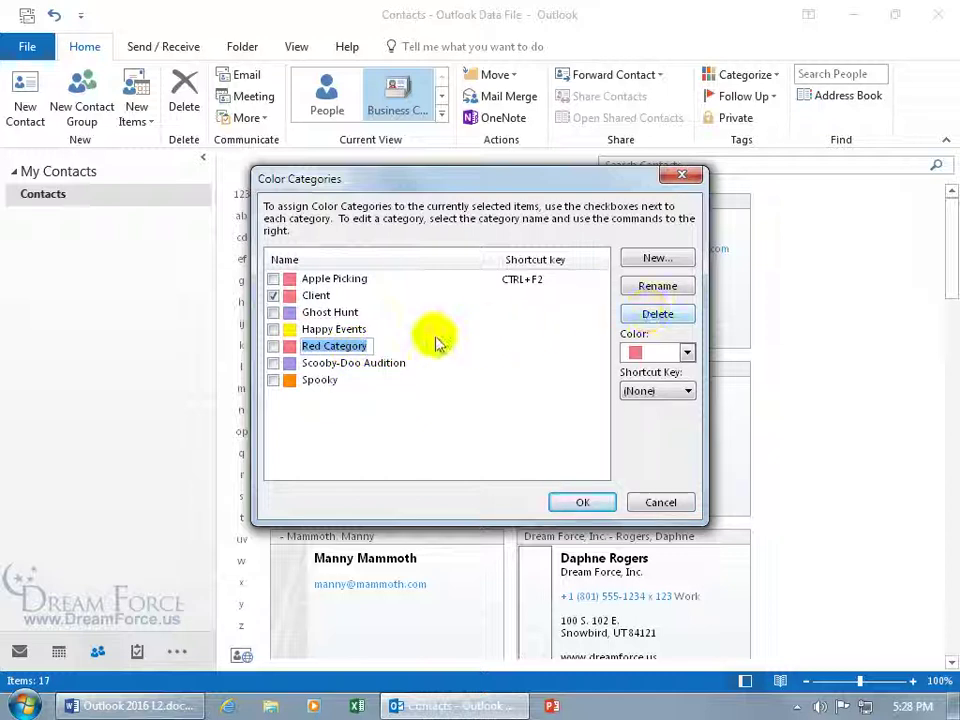
click(631, 258)
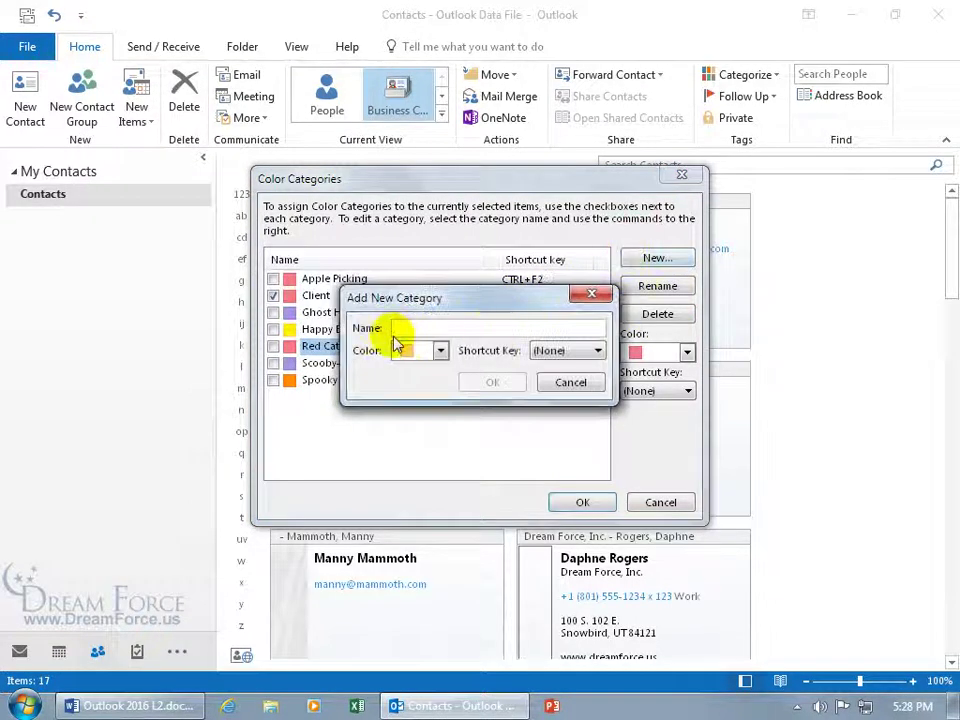
click(439, 351)
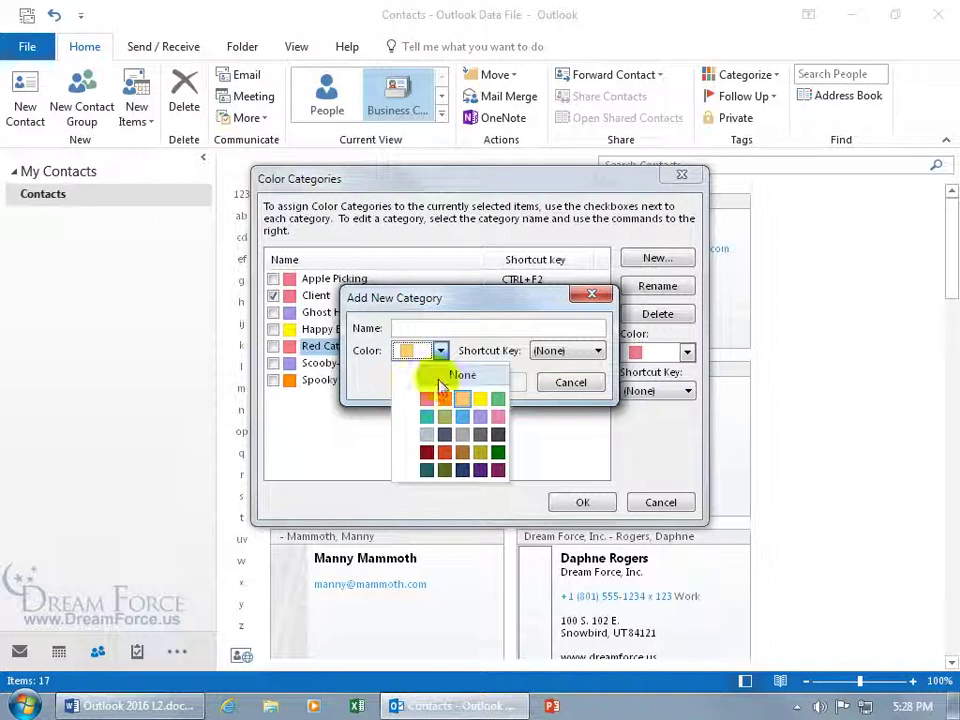
click(571, 382)
click(572, 382)
click(568, 381)
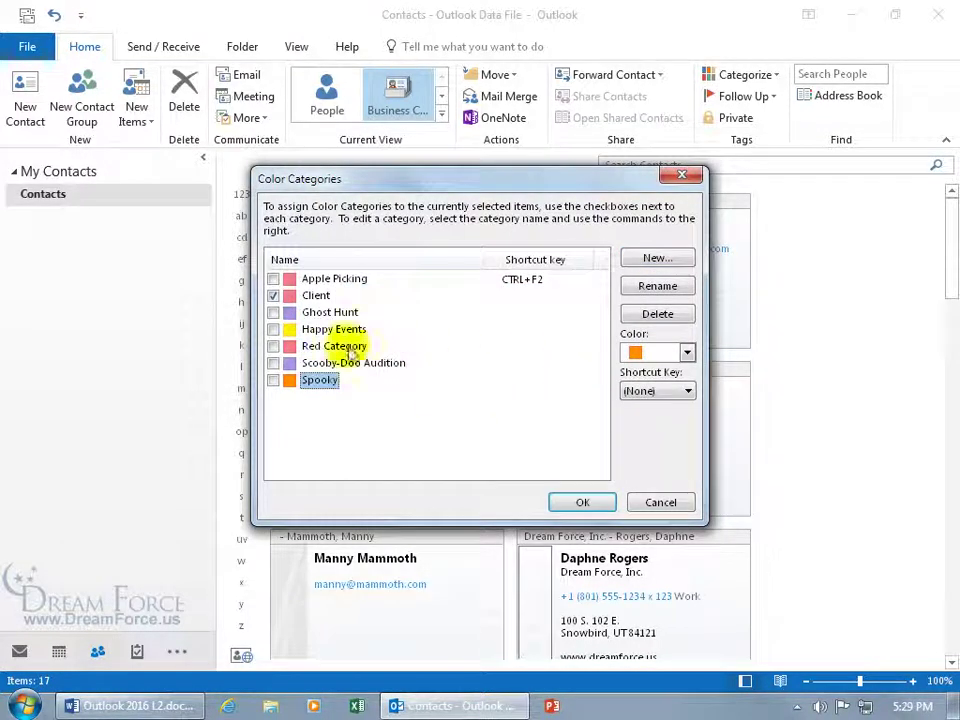
Replace the Client color category with Happy Events for the selected contact
click(273, 295)
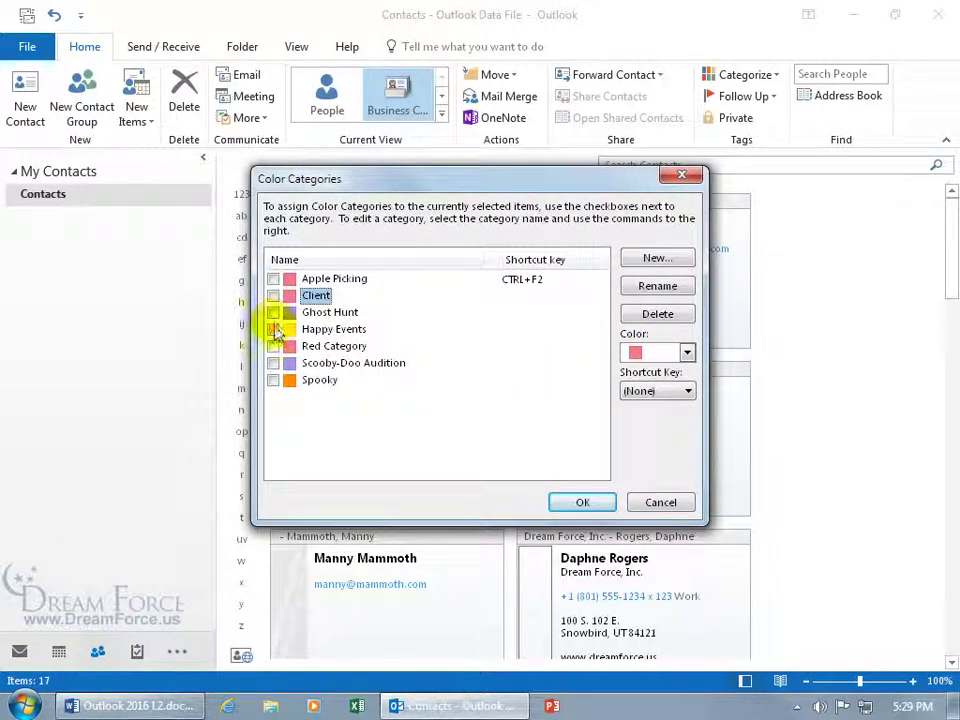
click(274, 329)
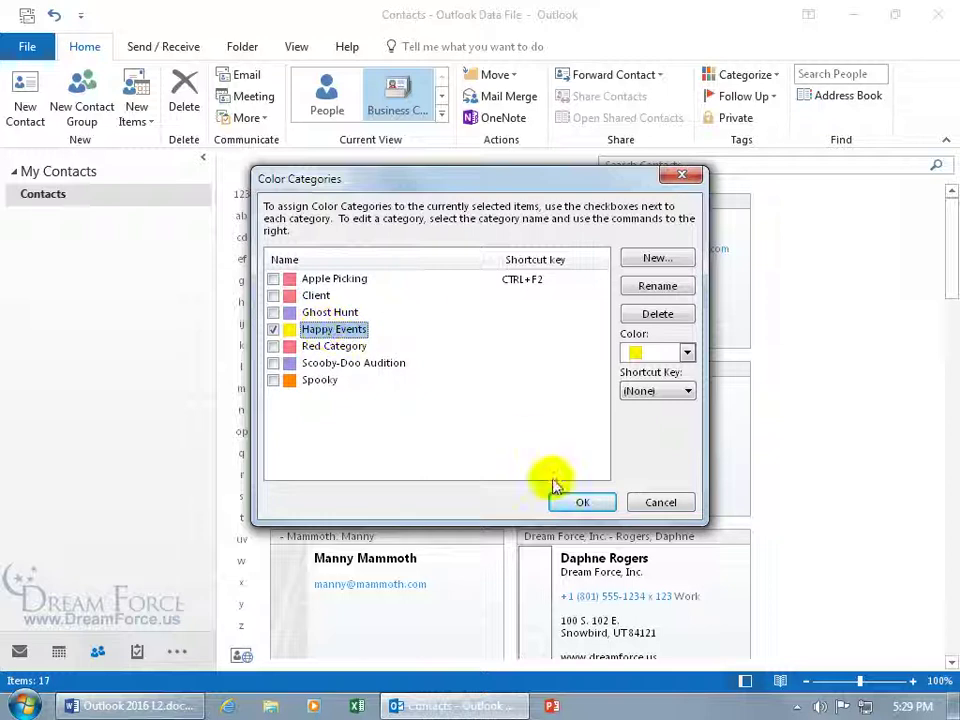
click(582, 502)
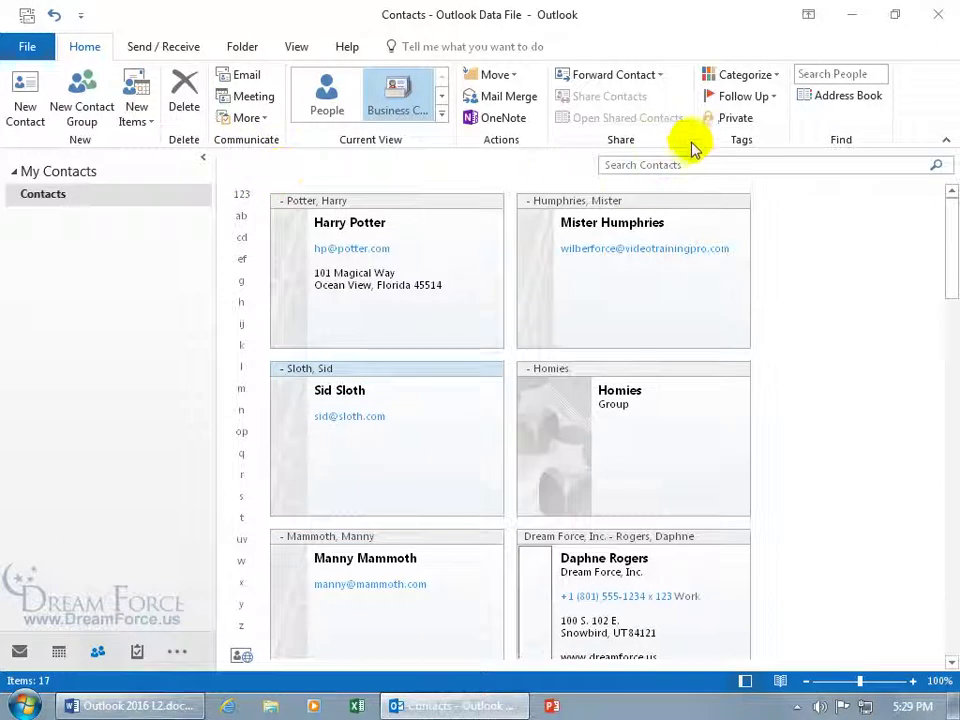
Open the contact beside the Homies group, review its category bar and category options, and close it without changes
double_click(428, 403)
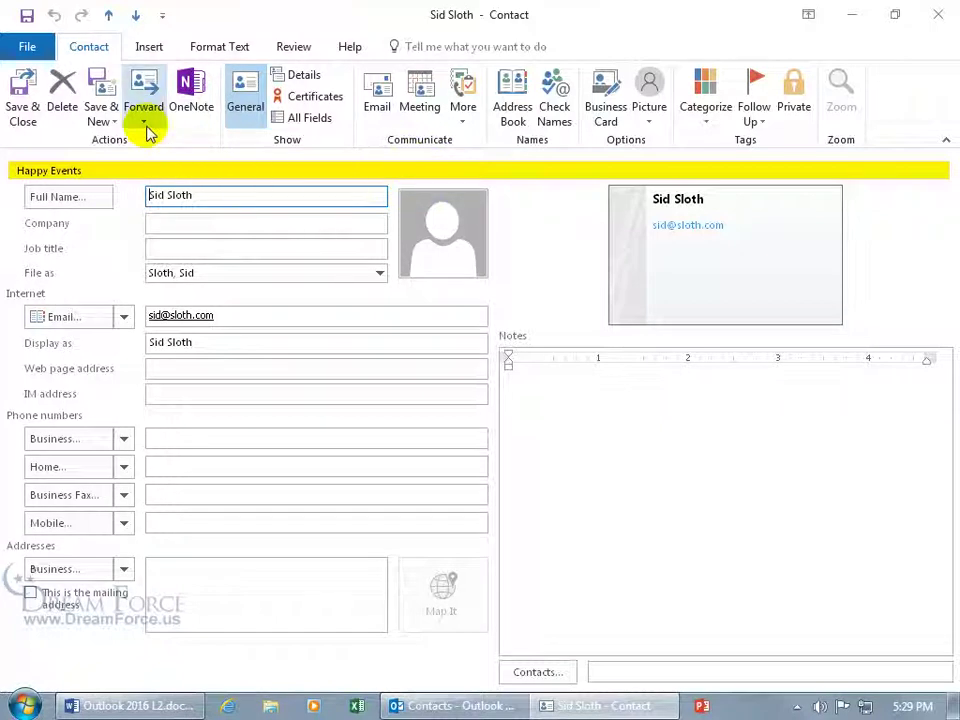
click(700, 122)
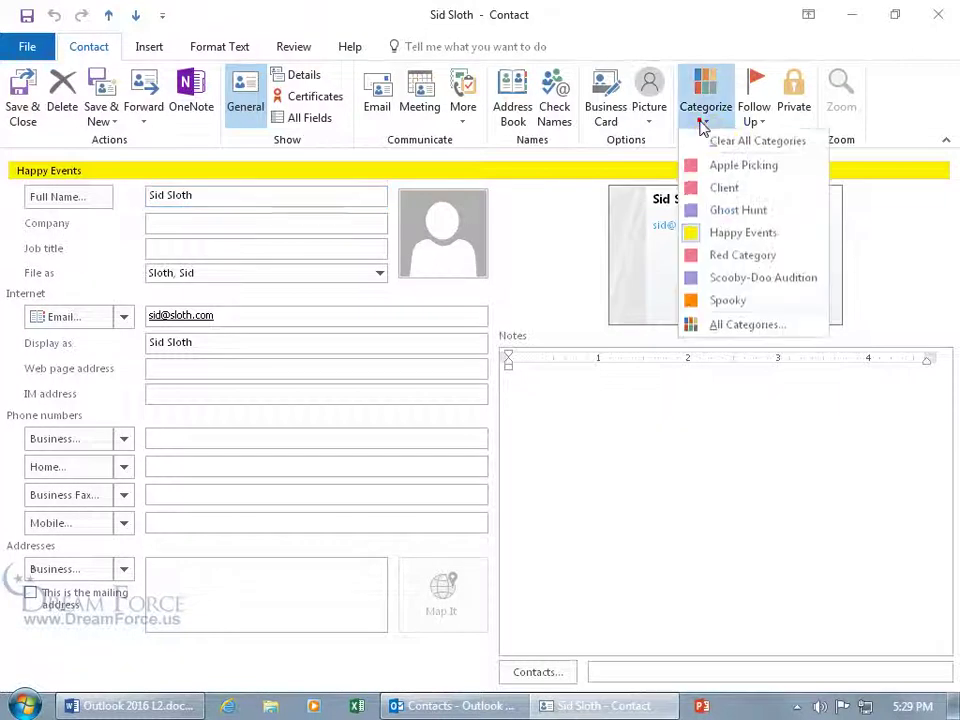
click(561, 180)
right_click(559, 176)
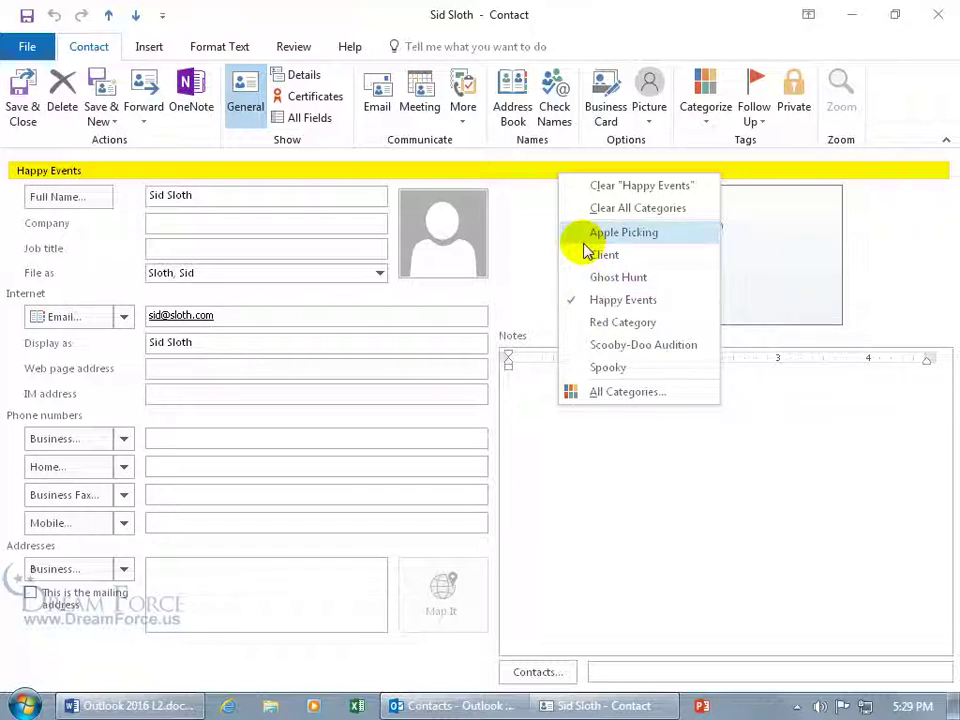
click(549, 216)
click(936, 12)
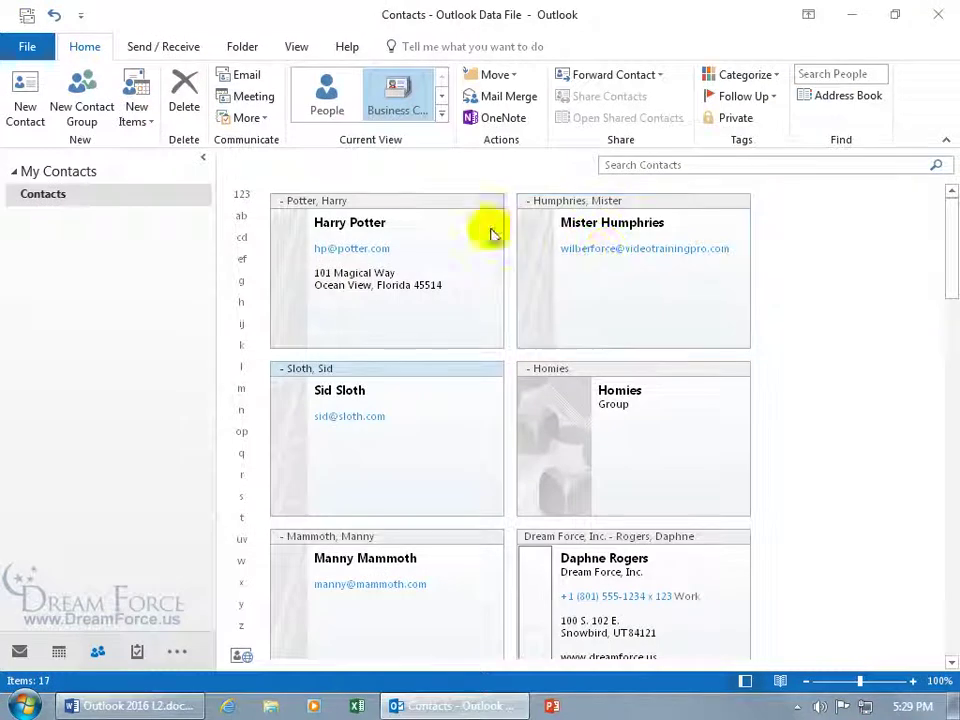
Switch the contacts to the List view and bring the Categories column into sight
click(441, 113)
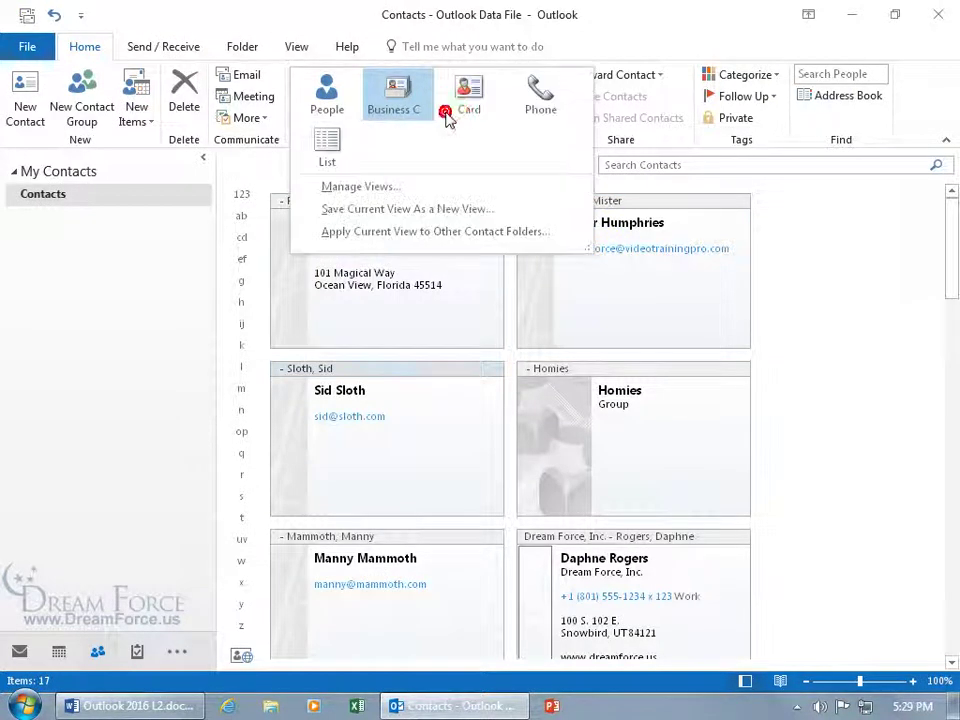
click(333, 141)
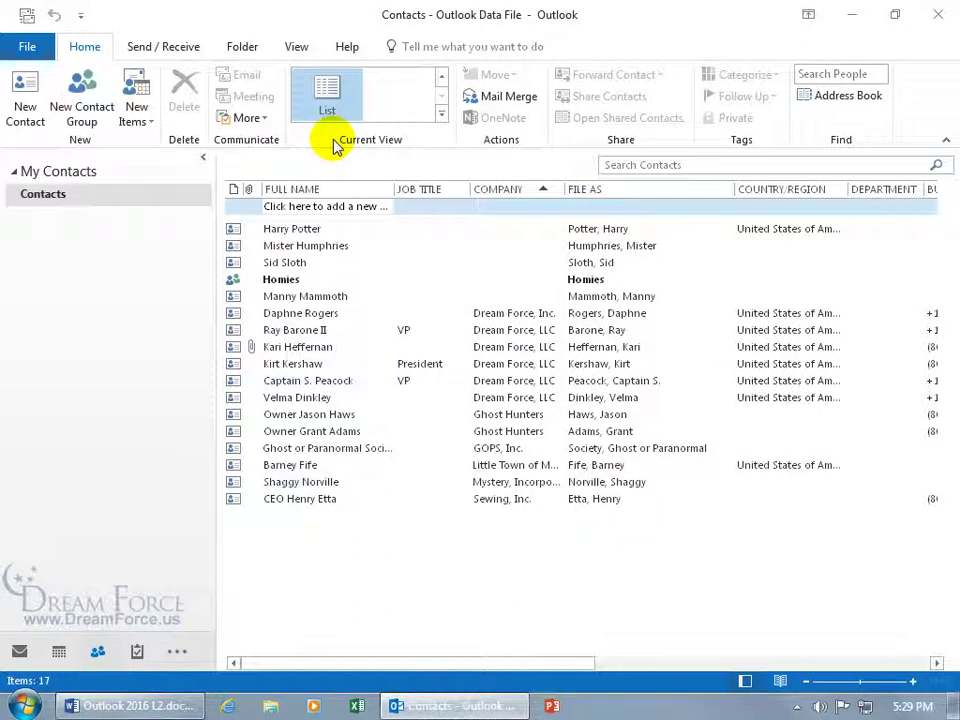
drag(450, 662, 722, 664)
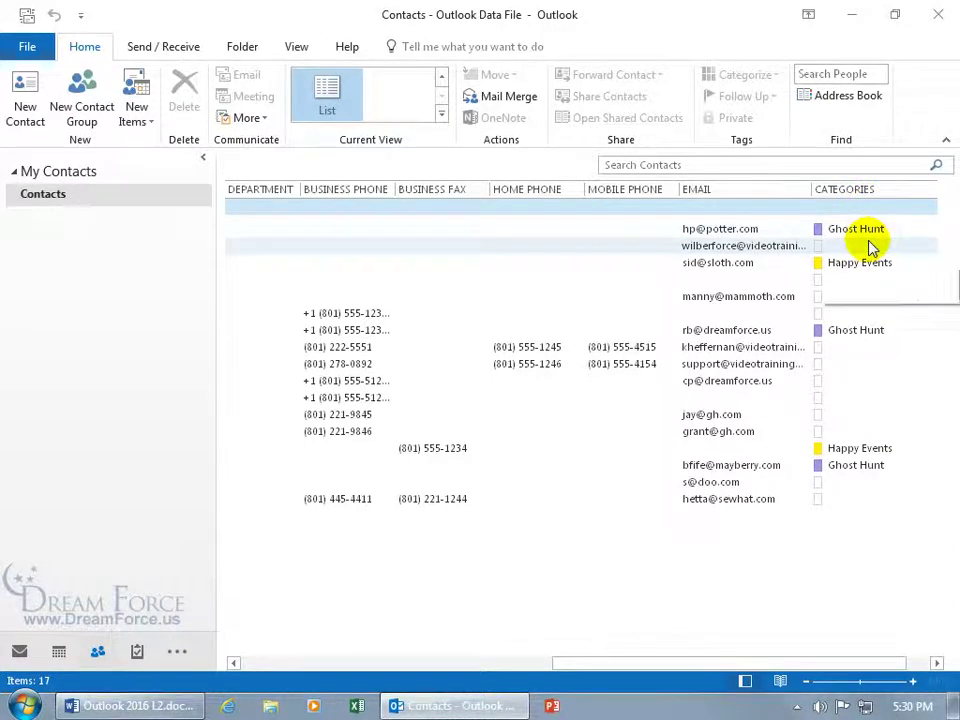
Assign the Apple Picking category to the Homies group and to the uncategorized contact two rows above it
right_click(820, 285)
click(784, 316)
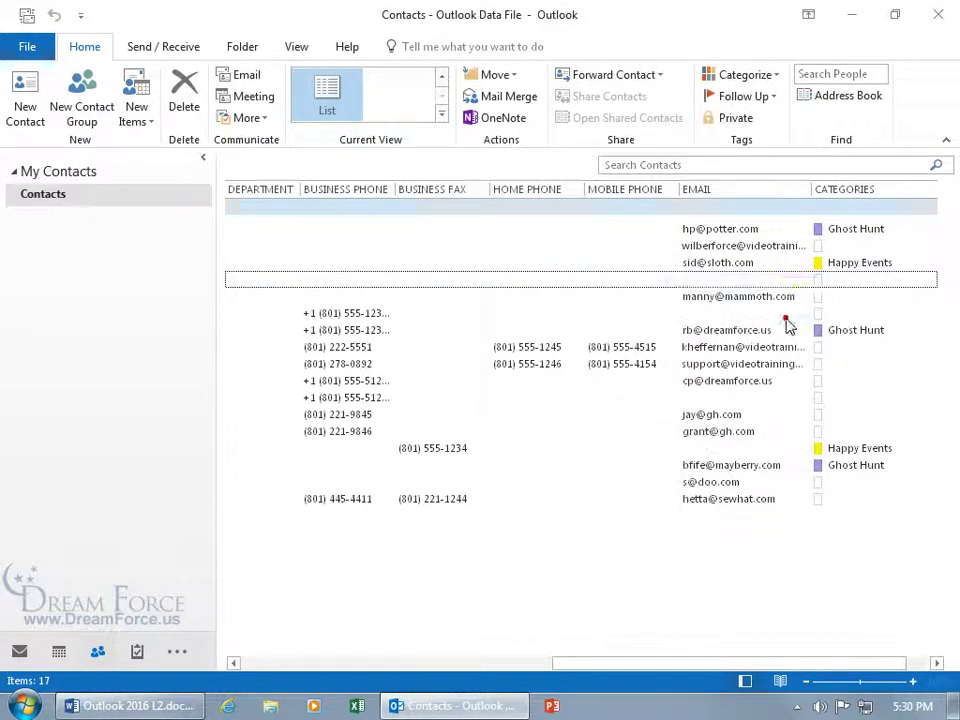
right_click(817, 246)
click(776, 283)
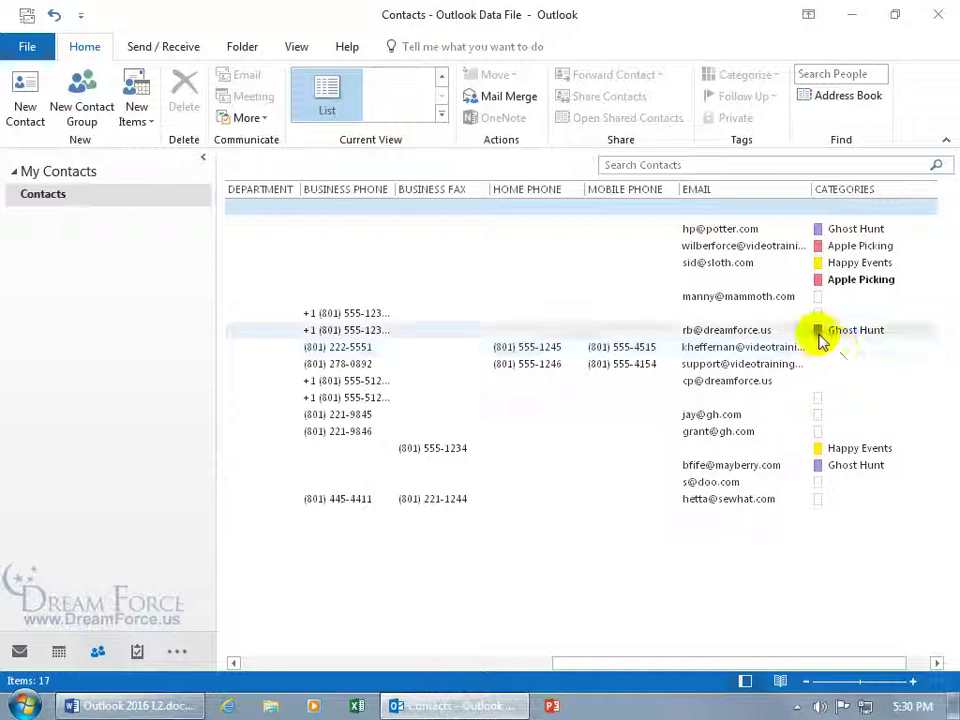
Move the Categories column between the Business Fax and Home Phone columns of the contact list
drag(761, 668, 857, 671)
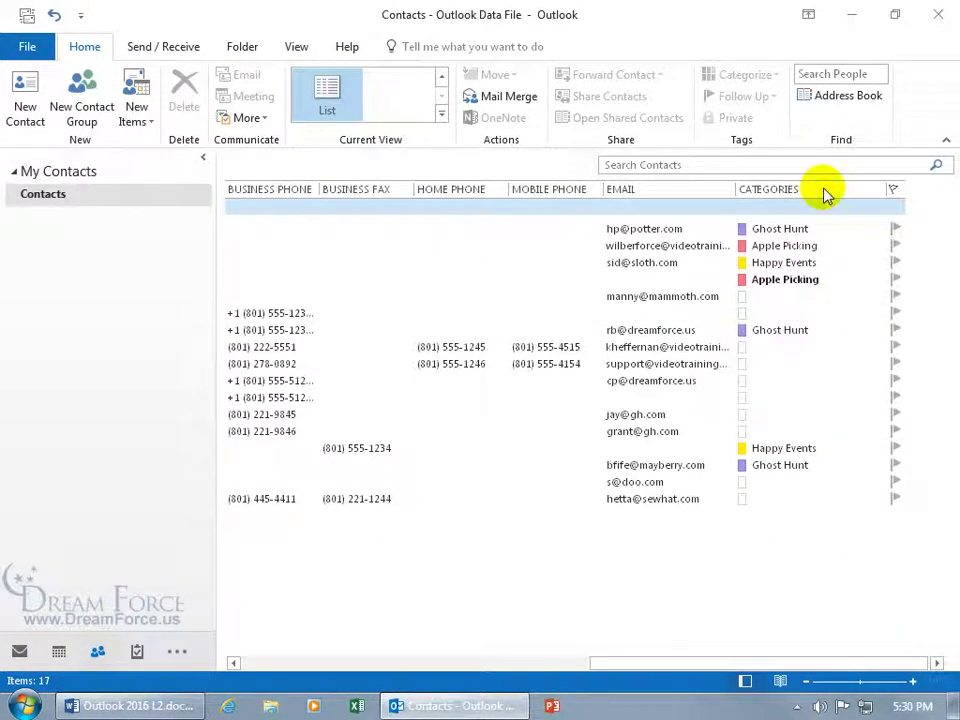
drag(823, 190, 440, 200)
drag(675, 660, 302, 681)
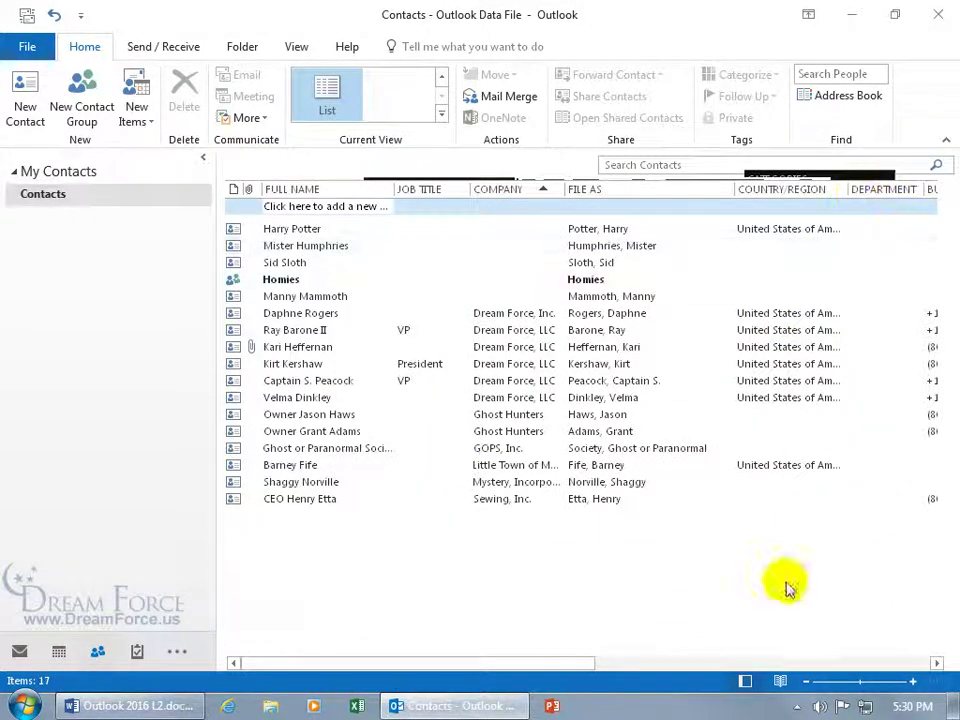
click(575, 663)
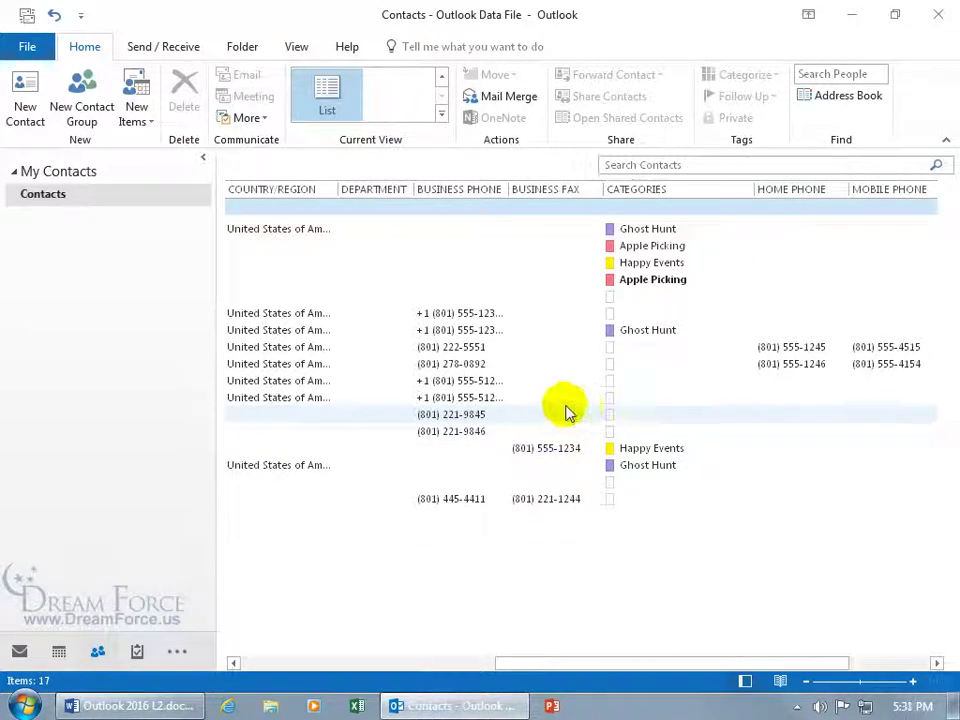
Reorder the displayed columns so that Categories comes directly after Full Name and before Job Title
click(296, 47)
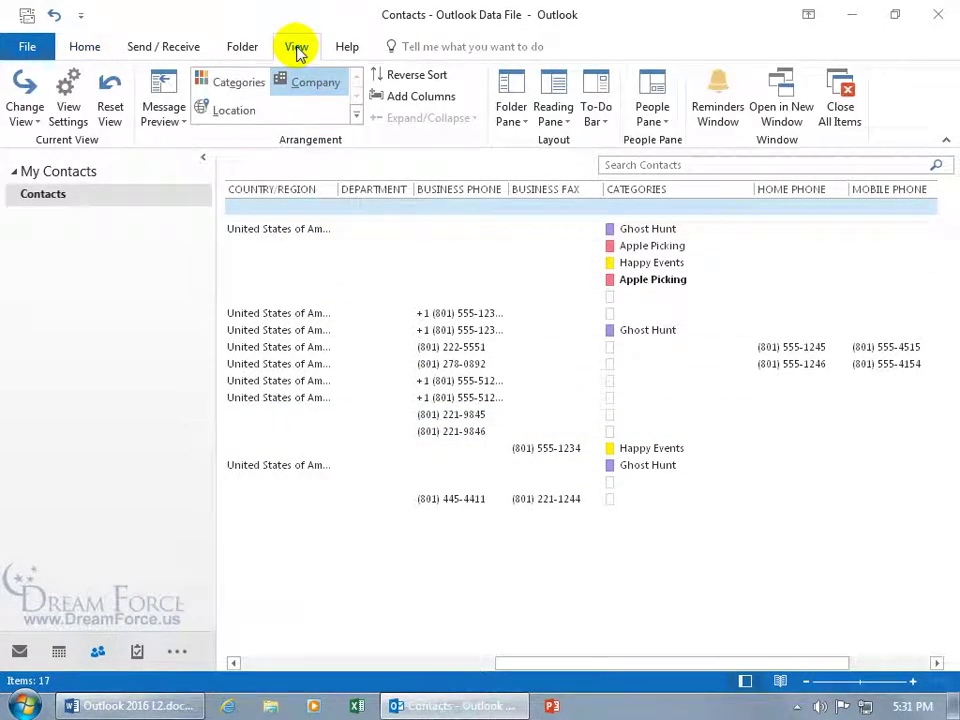
click(414, 104)
drag(425, 180, 540, 287)
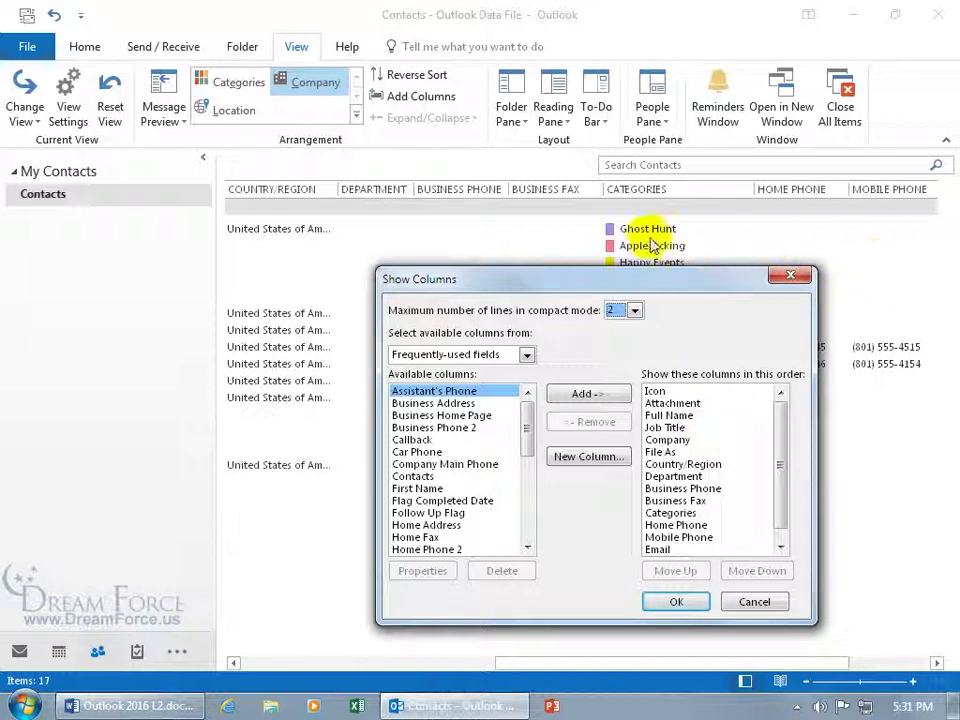
click(686, 513)
click(688, 571)
click(688, 571)
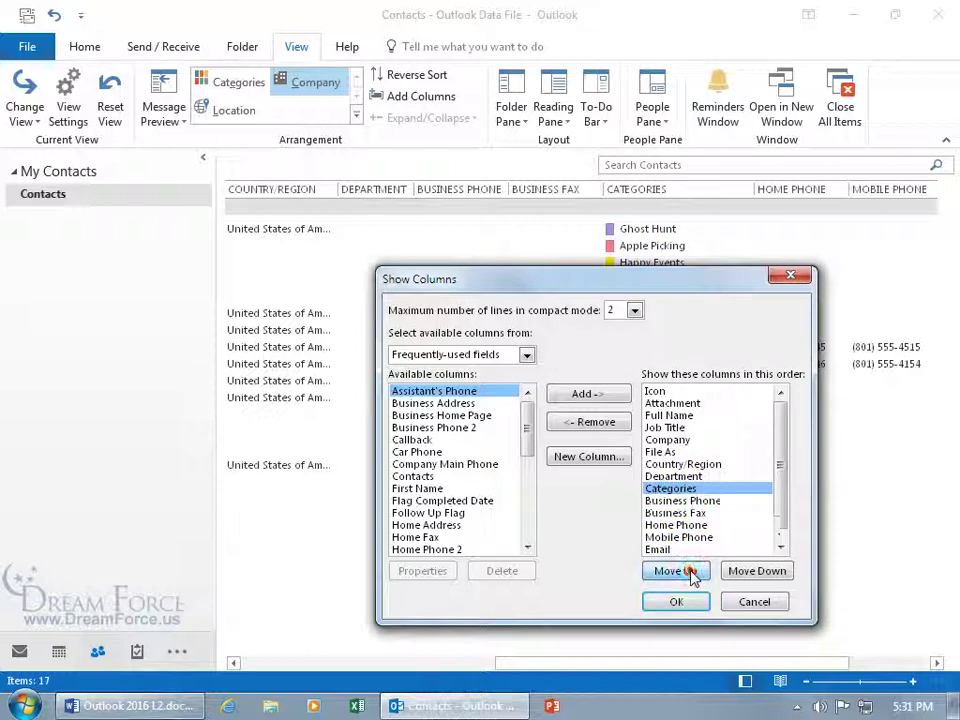
click(688, 571)
click(688, 571)
click(688, 571)
click(688, 571)
click(688, 571)
click(688, 571)
click(688, 571)
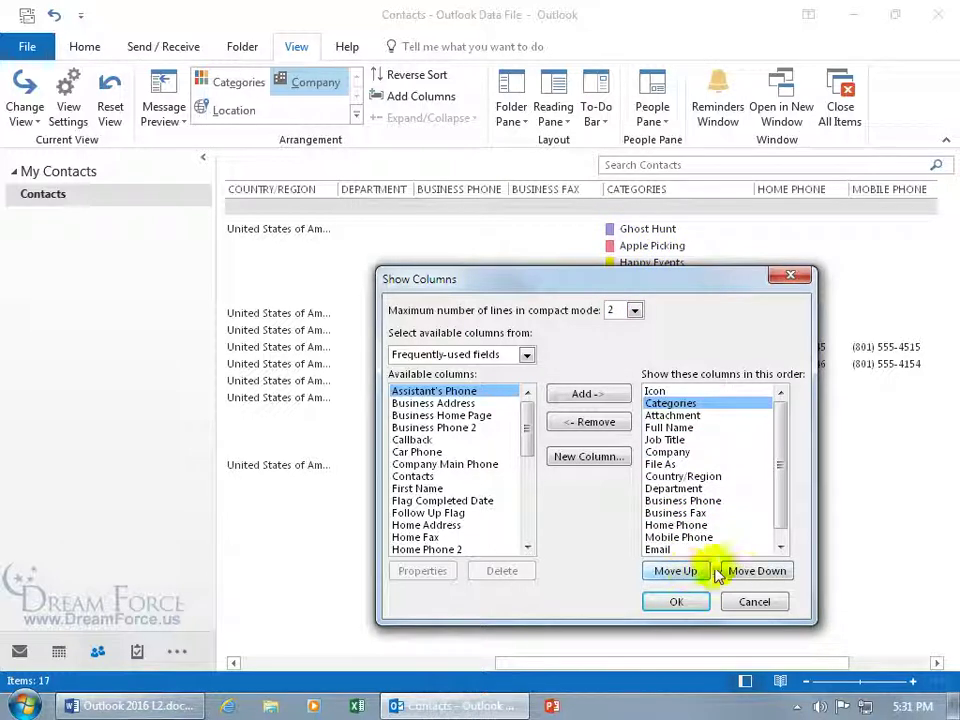
click(748, 577)
click(748, 577)
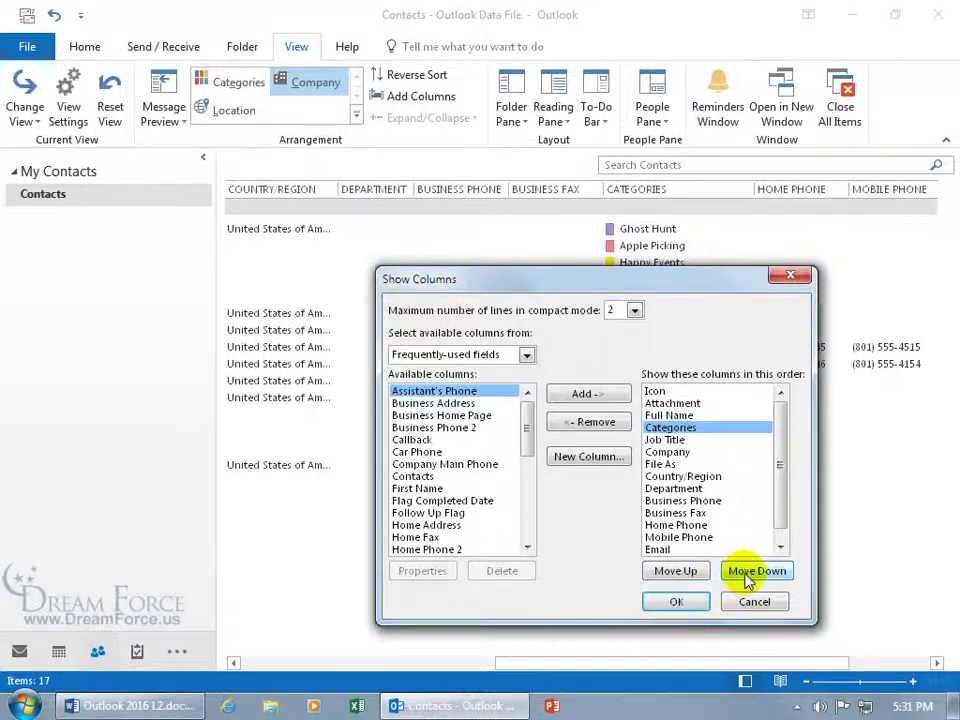
click(678, 602)
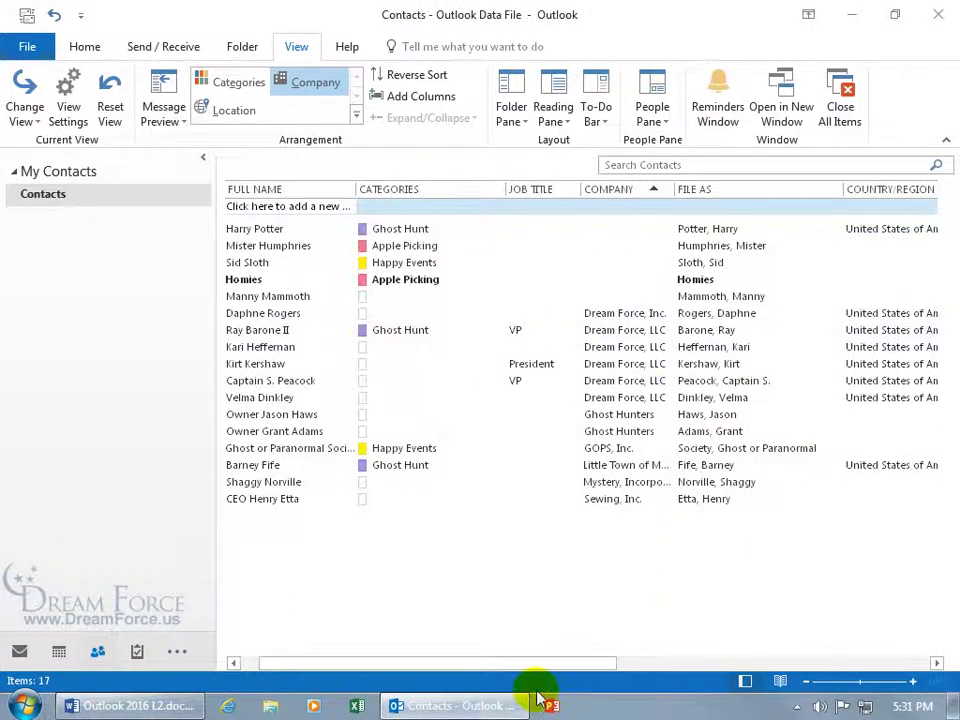
Assign Apple Picking to the contact just below Homies and Happy Events to the President of Dream Force, LLC
drag(510, 672, 407, 673)
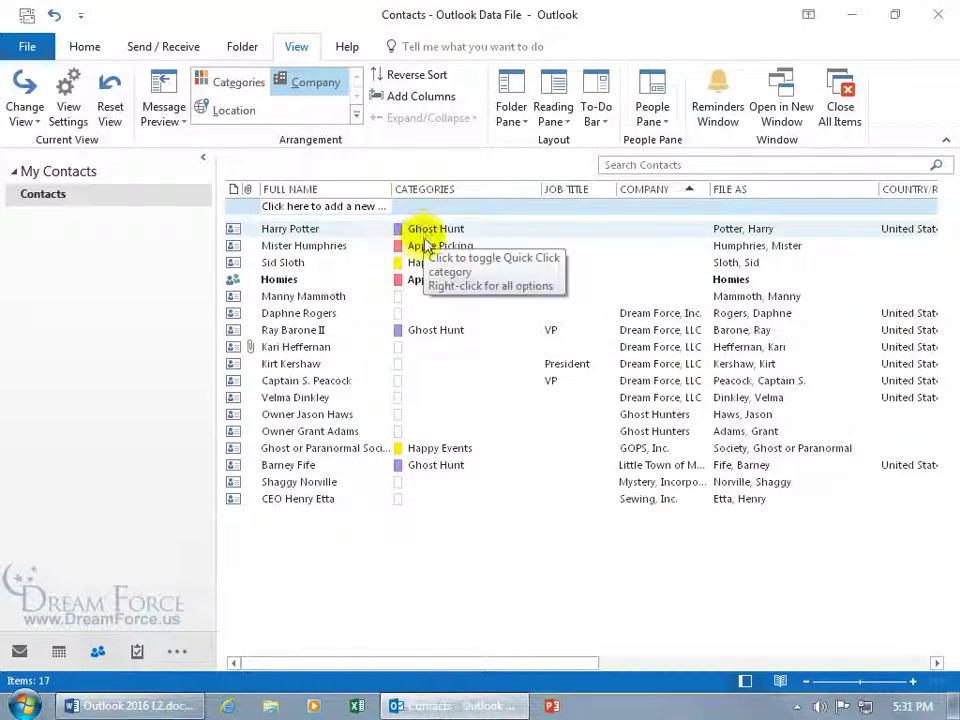
right_click(401, 297)
click(466, 336)
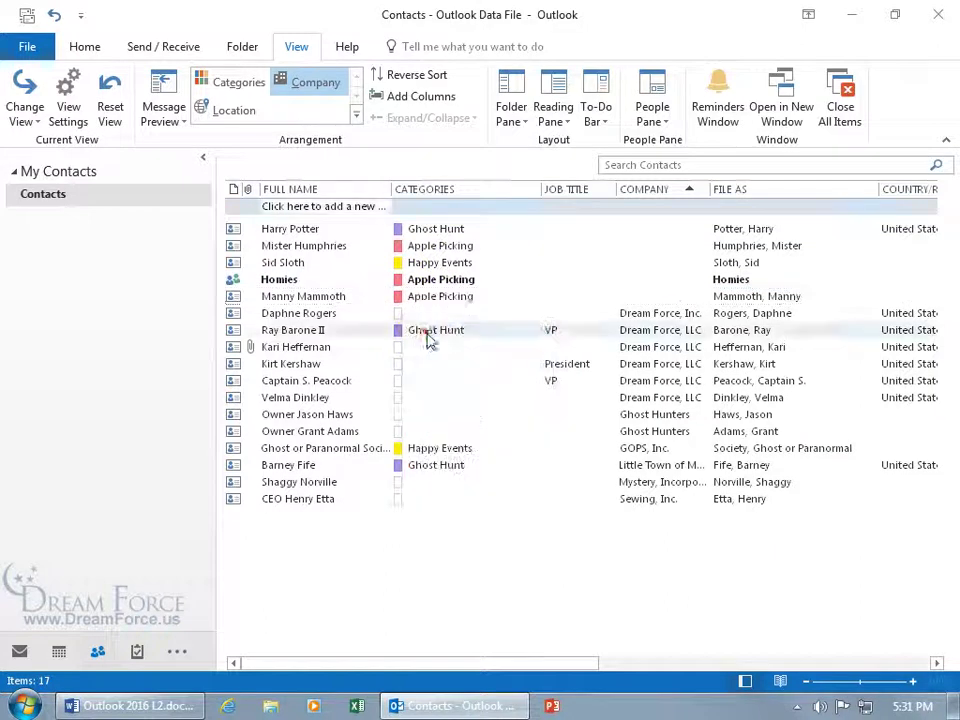
right_click(400, 366)
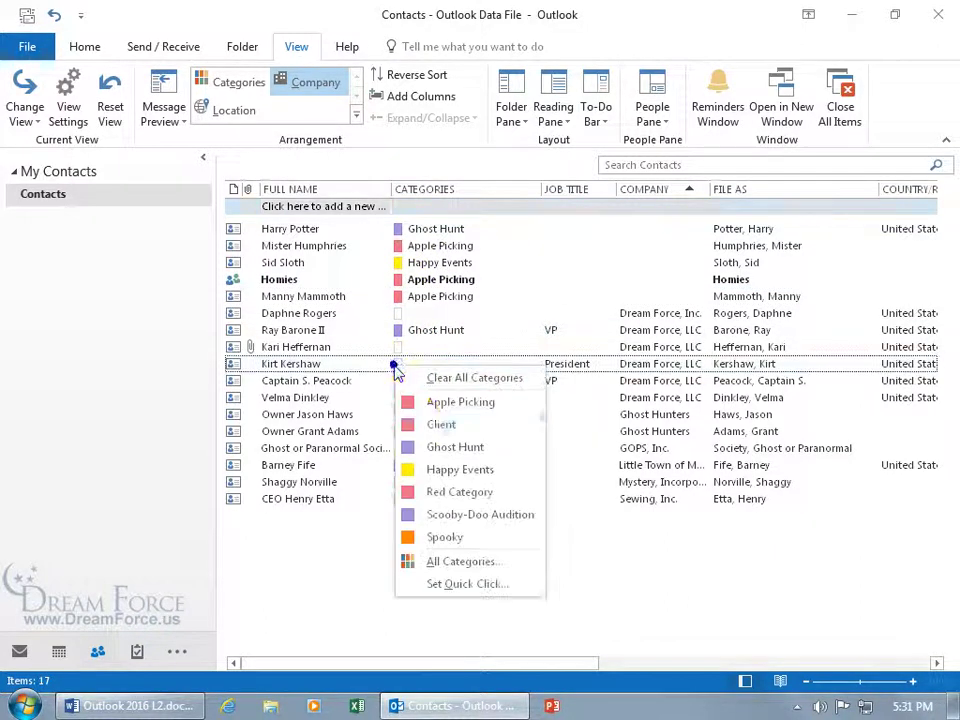
click(432, 478)
Assign Scooby-Doo Audition to the first Ghost Hunters contact and Spooky to the contact in the second-to-last row
right_click(399, 415)
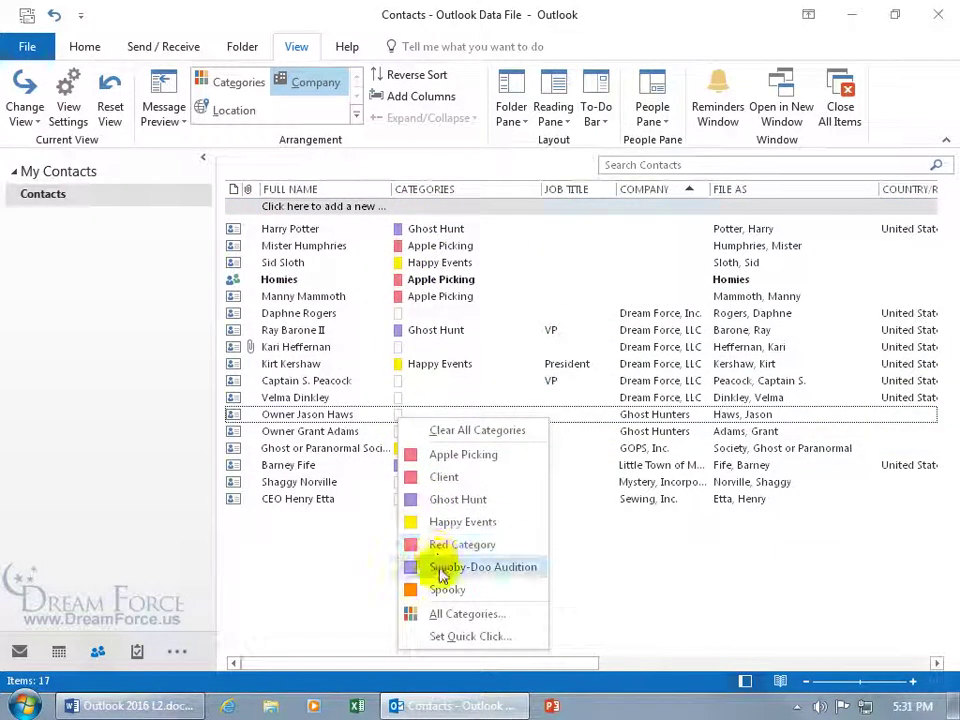
click(441, 567)
right_click(400, 484)
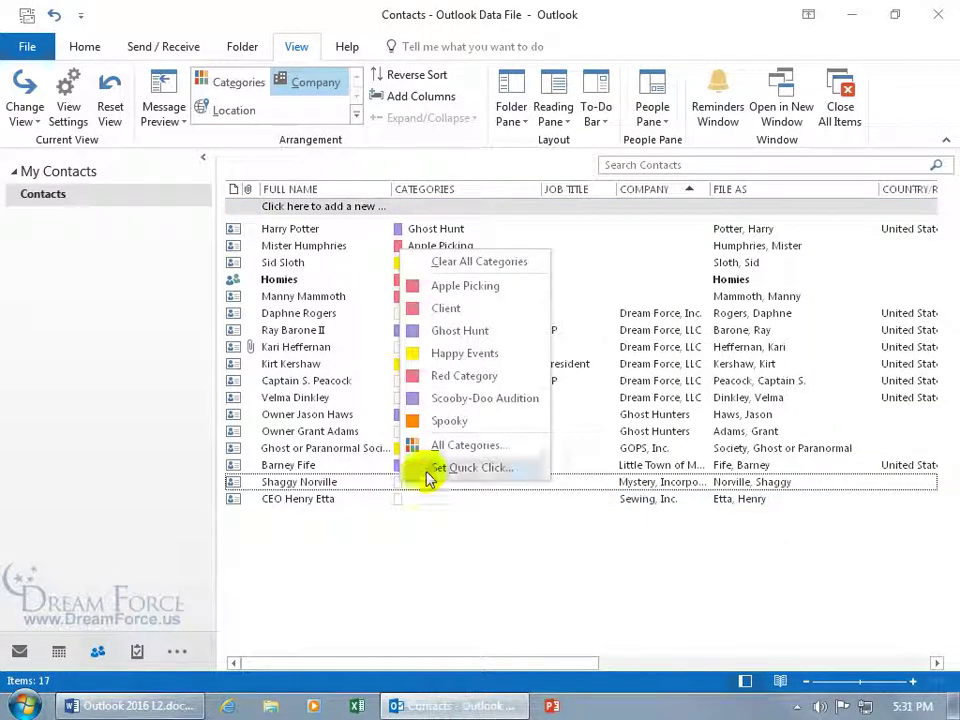
click(440, 421)
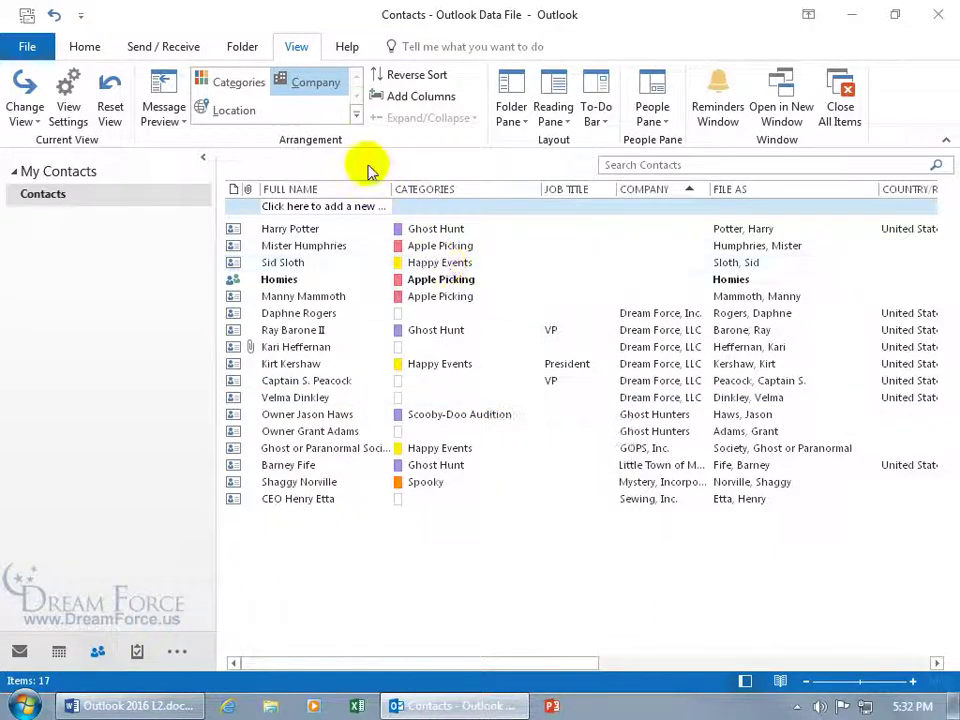
Arrange the contact list by Categories, collapse the (none) group and select the Happy Events group
click(240, 88)
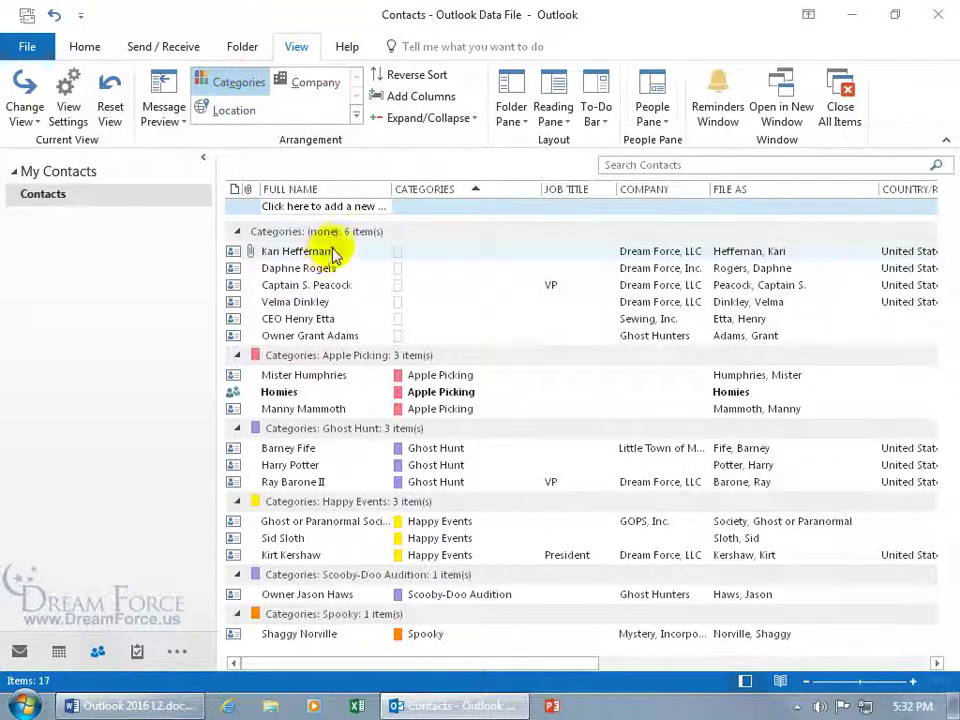
click(238, 232)
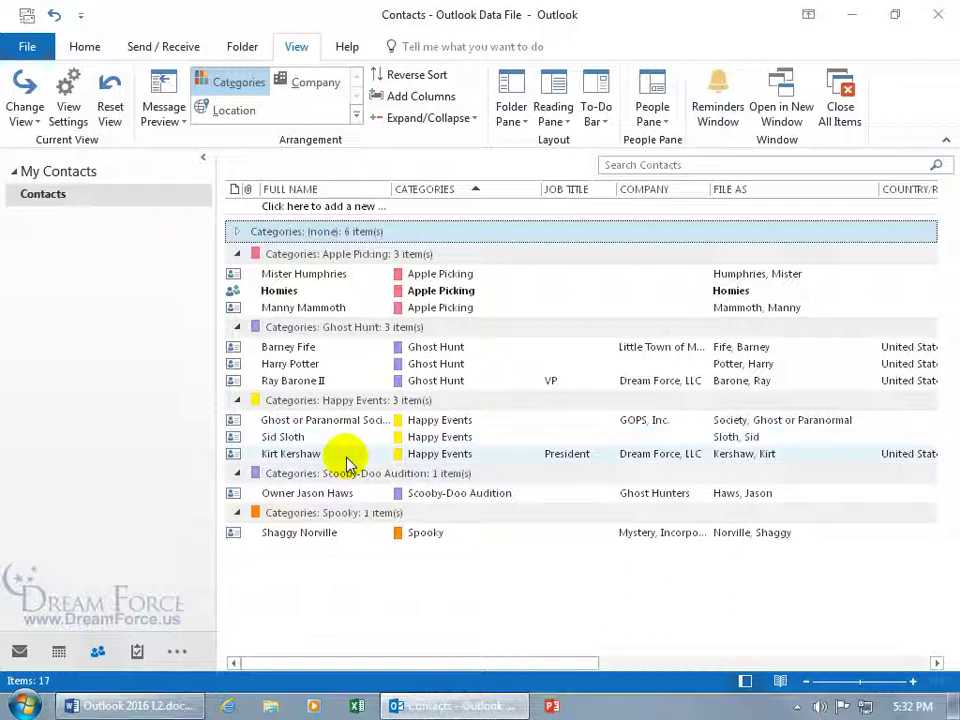
click(358, 401)
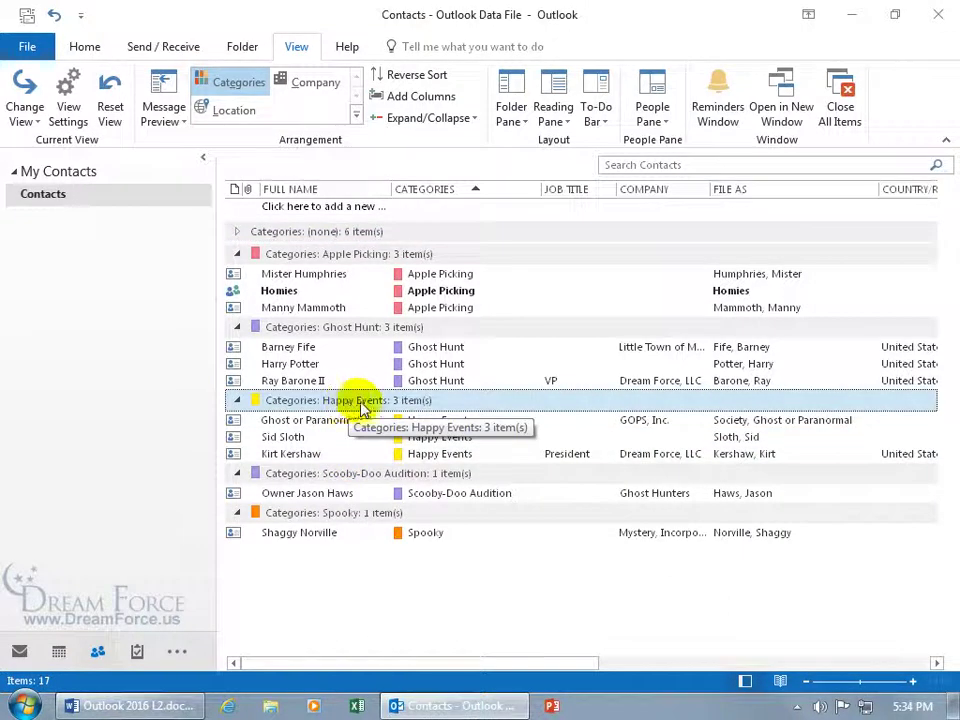
Collapse all category groups in the contact list and expand only the Happy Events group
click(470, 118)
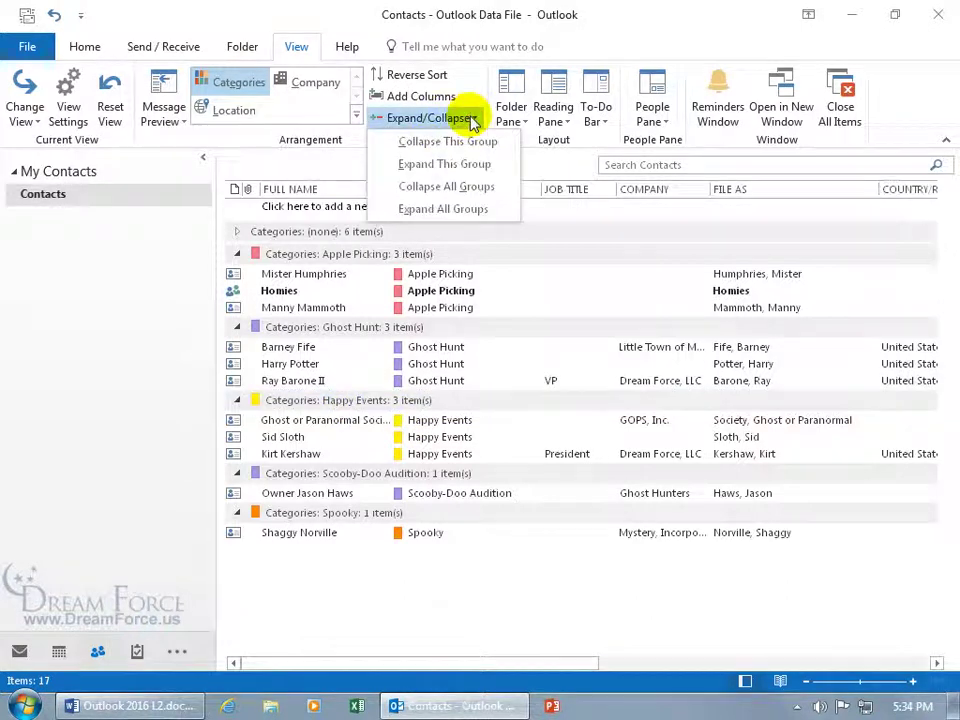
click(471, 184)
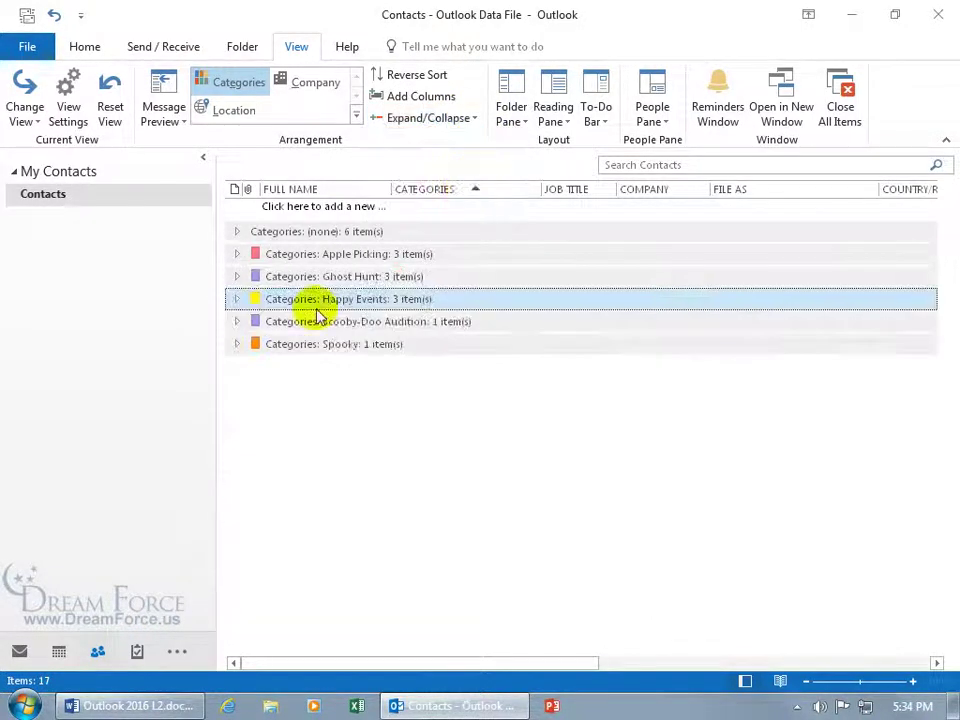
click(236, 298)
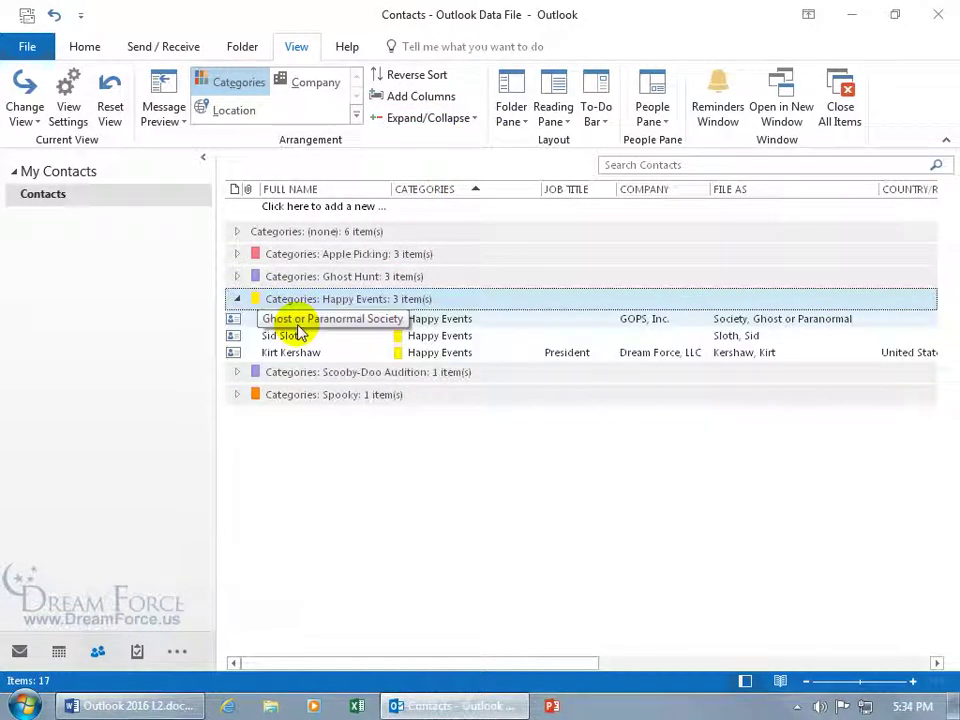
Collapse and re-expand all category groups, and arrange the contact list by Company
right_click(284, 301)
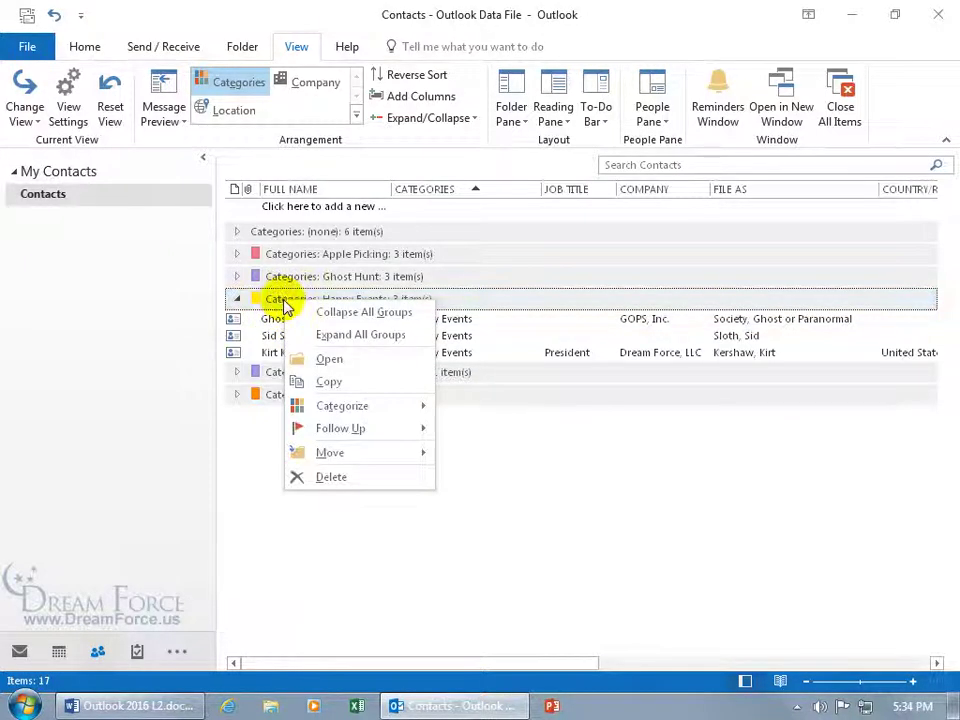
click(312, 311)
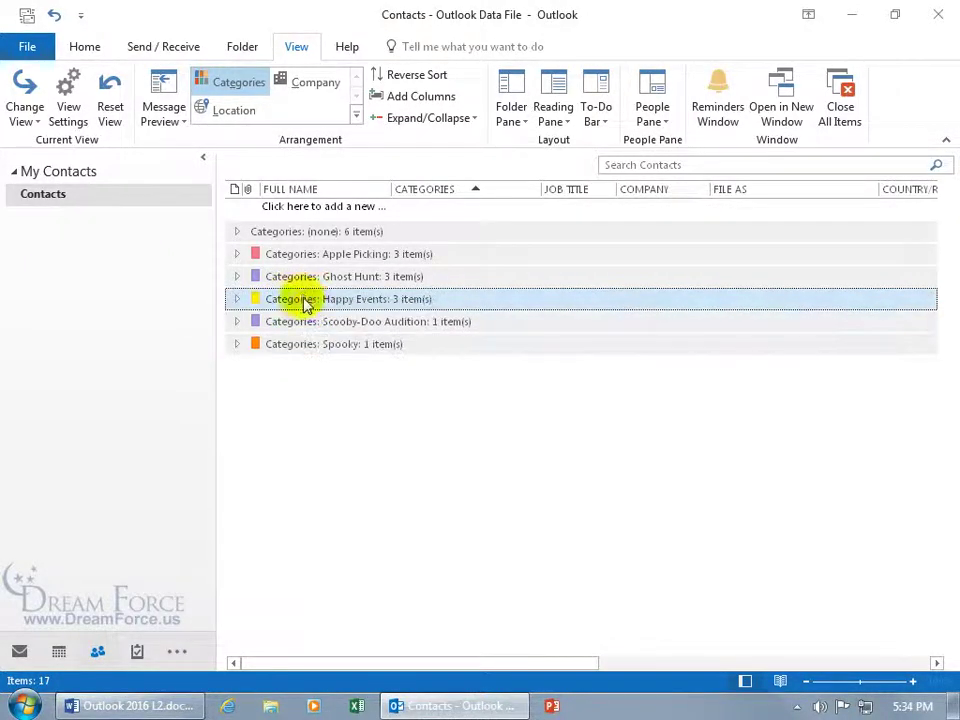
right_click(306, 299)
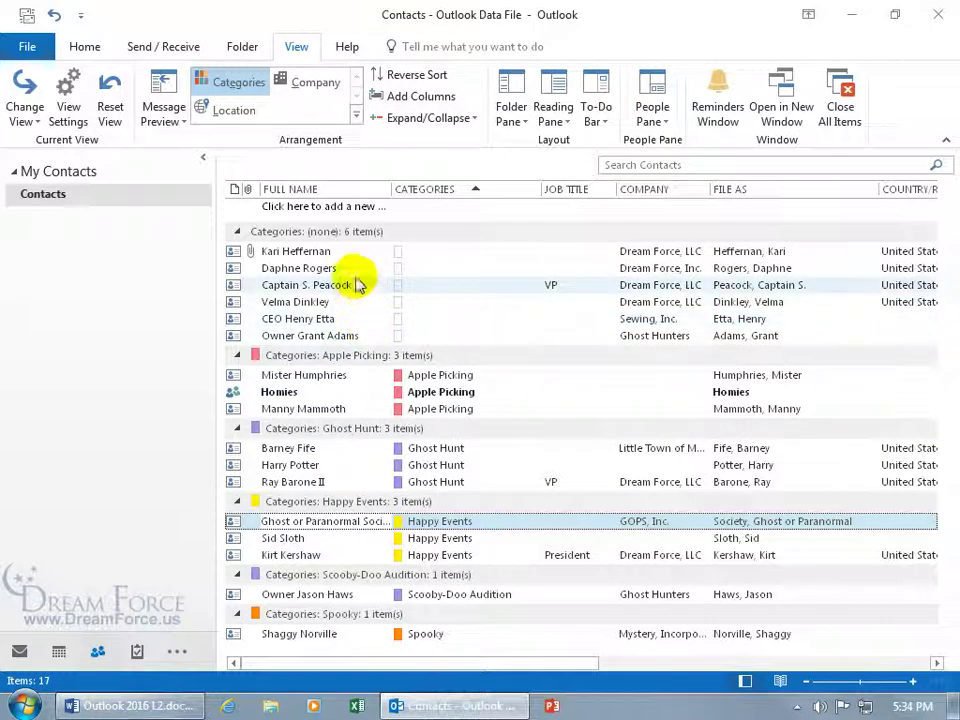
click(316, 88)
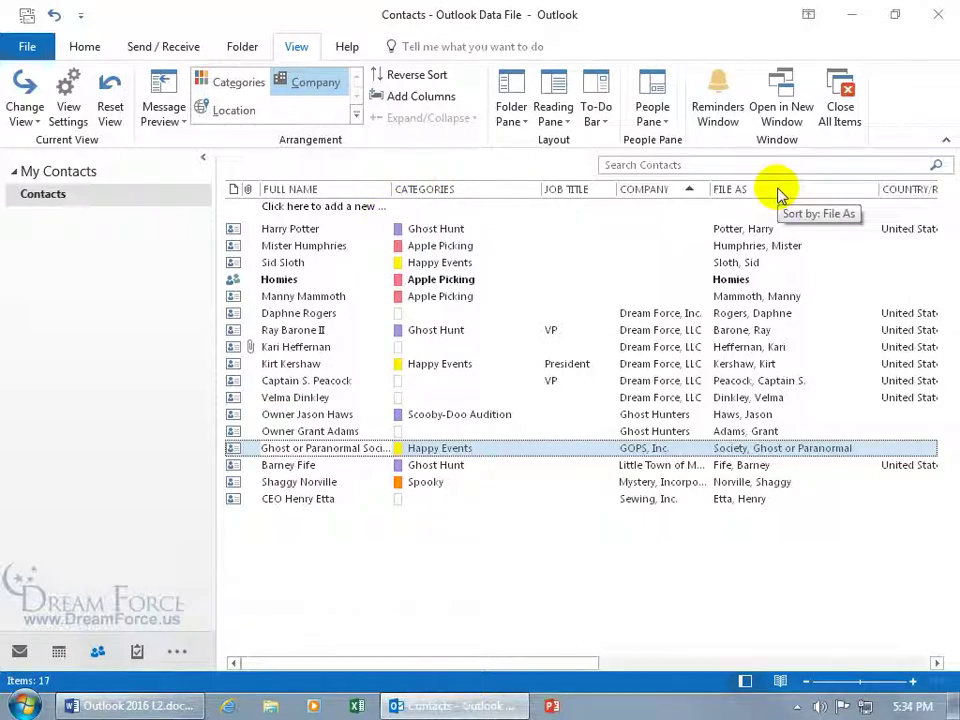
click(430, 100)
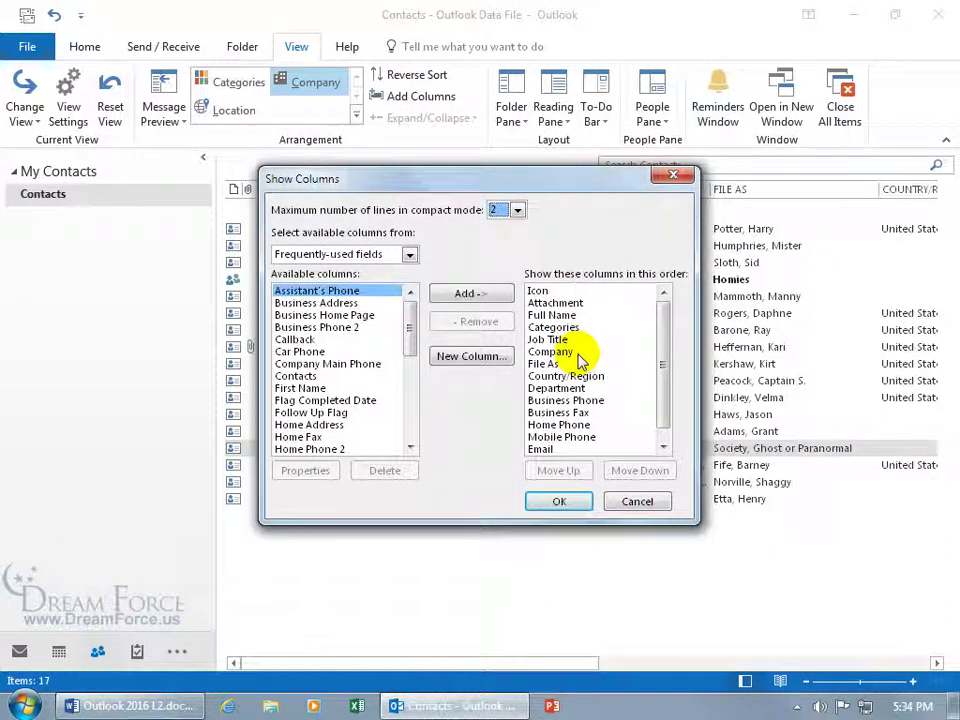
click(556, 327)
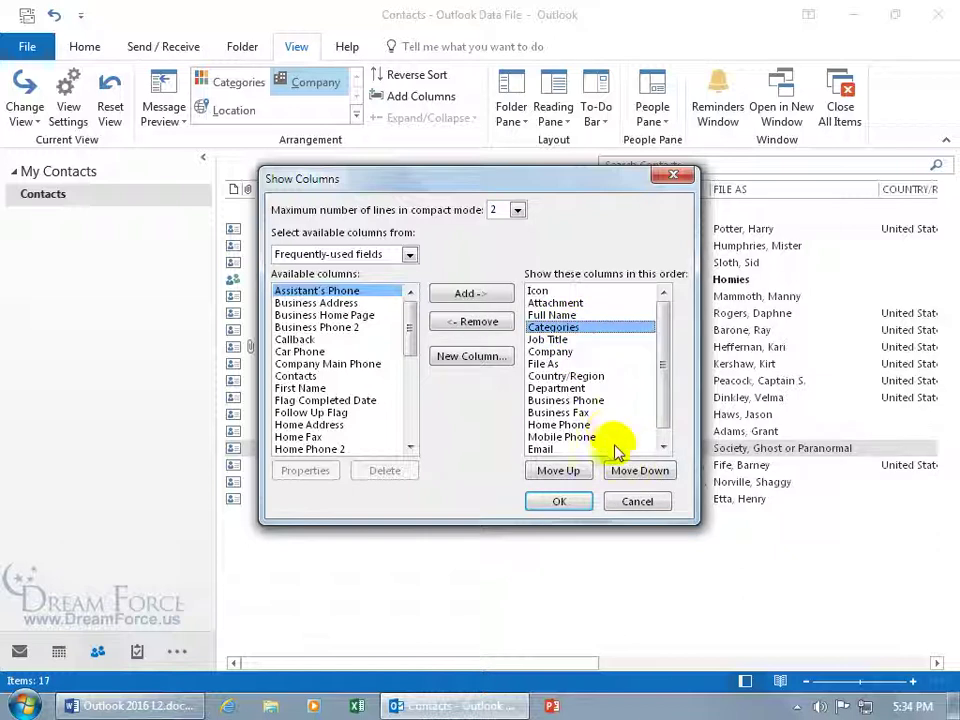
click(637, 501)
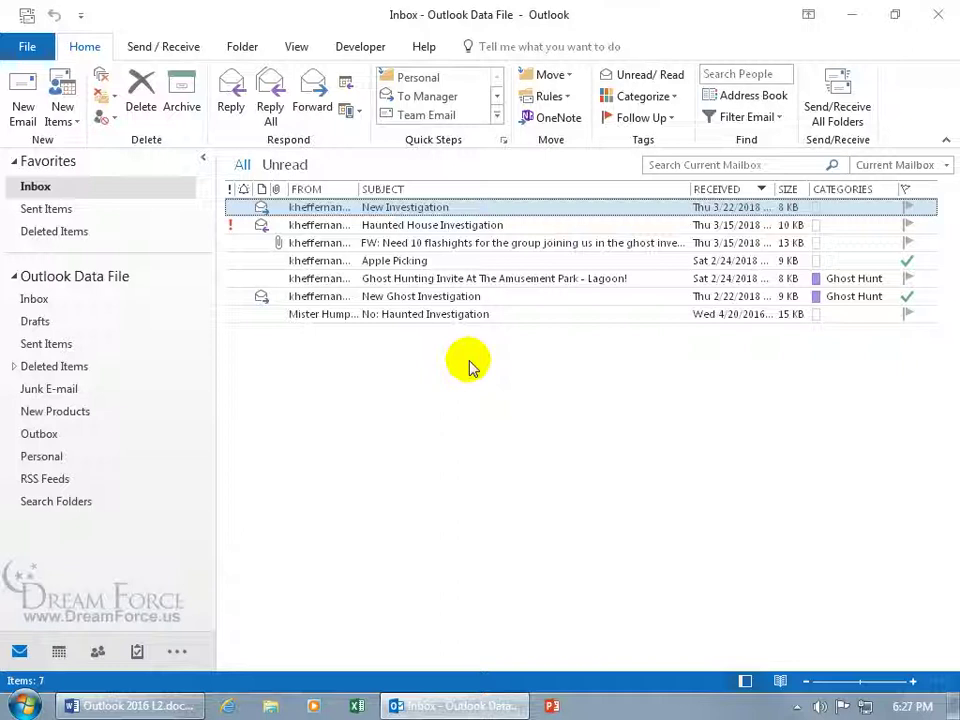
Switch to the Junk E-mail mail folder and open the Junk Email Options
click(89, 394)
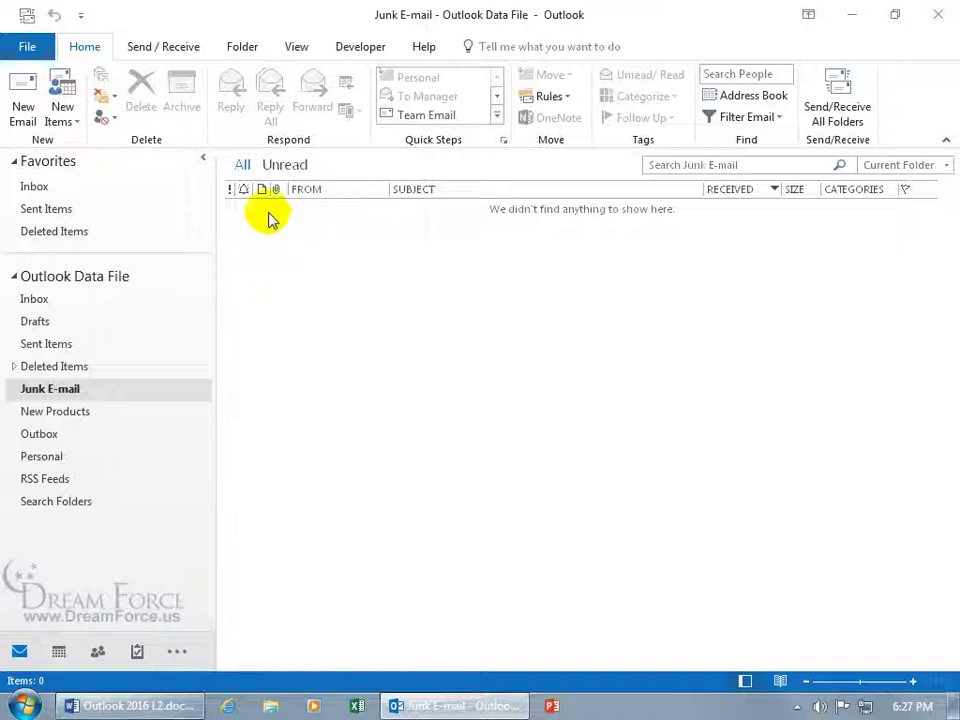
click(110, 123)
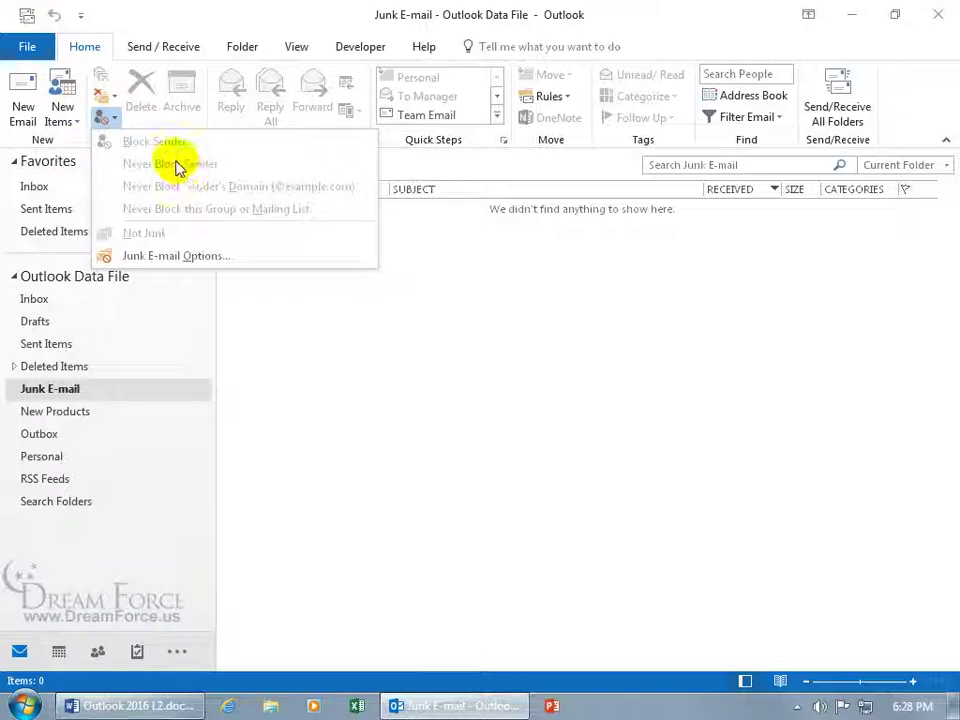
click(178, 260)
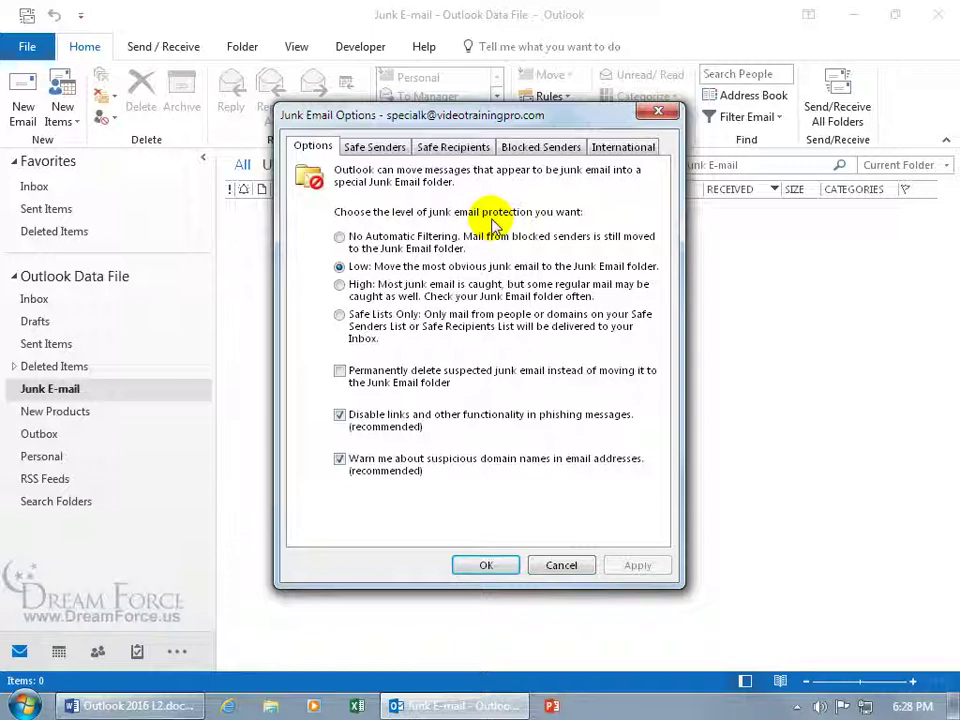
Try the No Automatic Filtering, Low and High junk protection levels, reselect Low and discard the changes
click(340, 237)
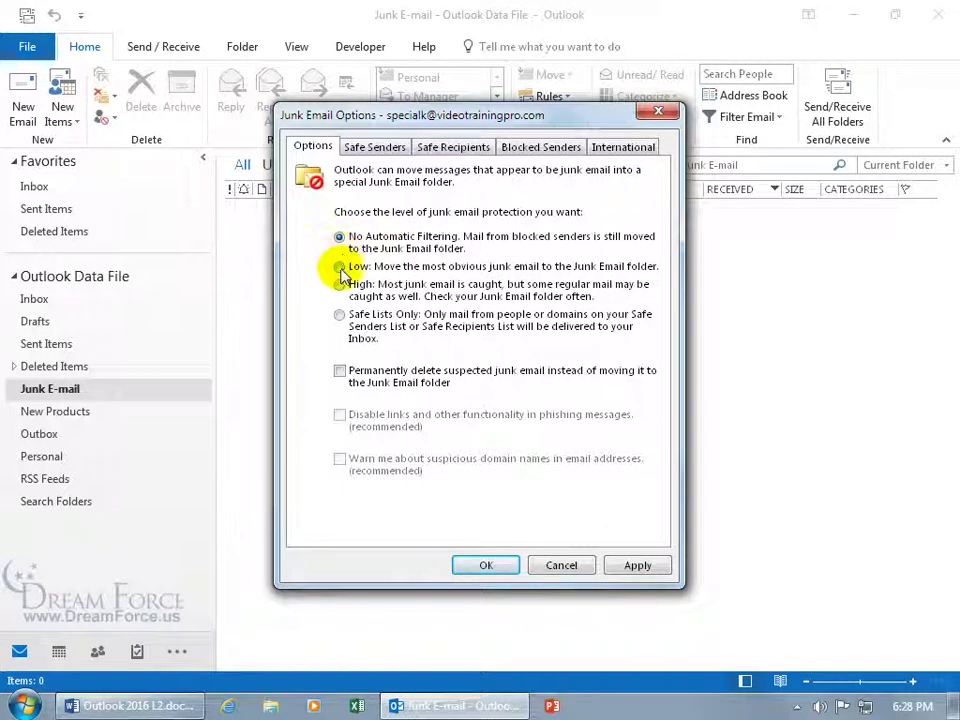
click(341, 266)
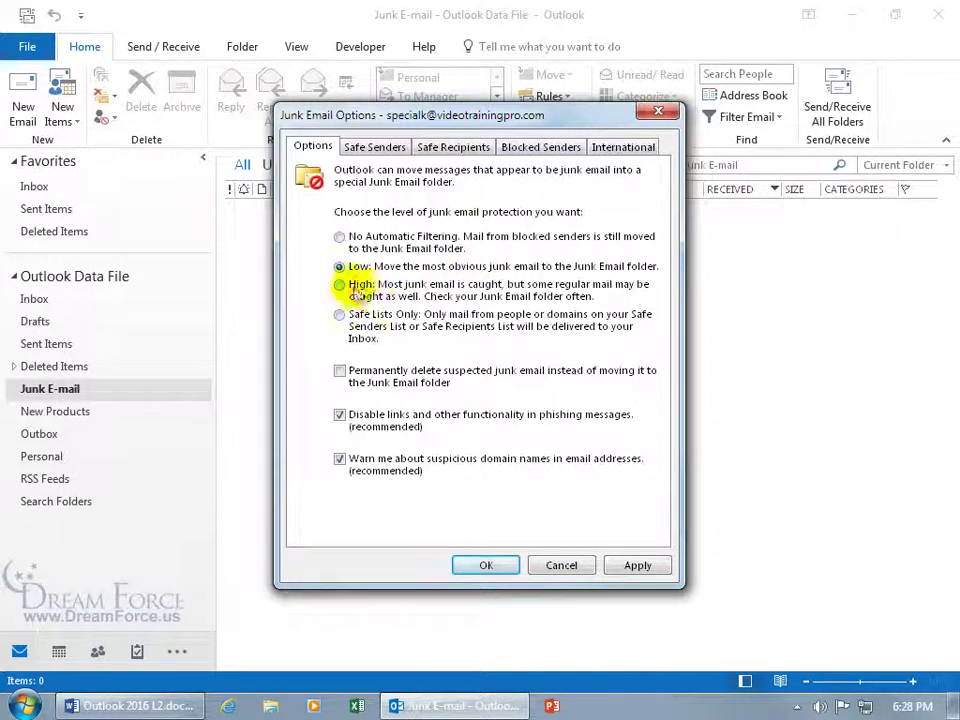
click(339, 284)
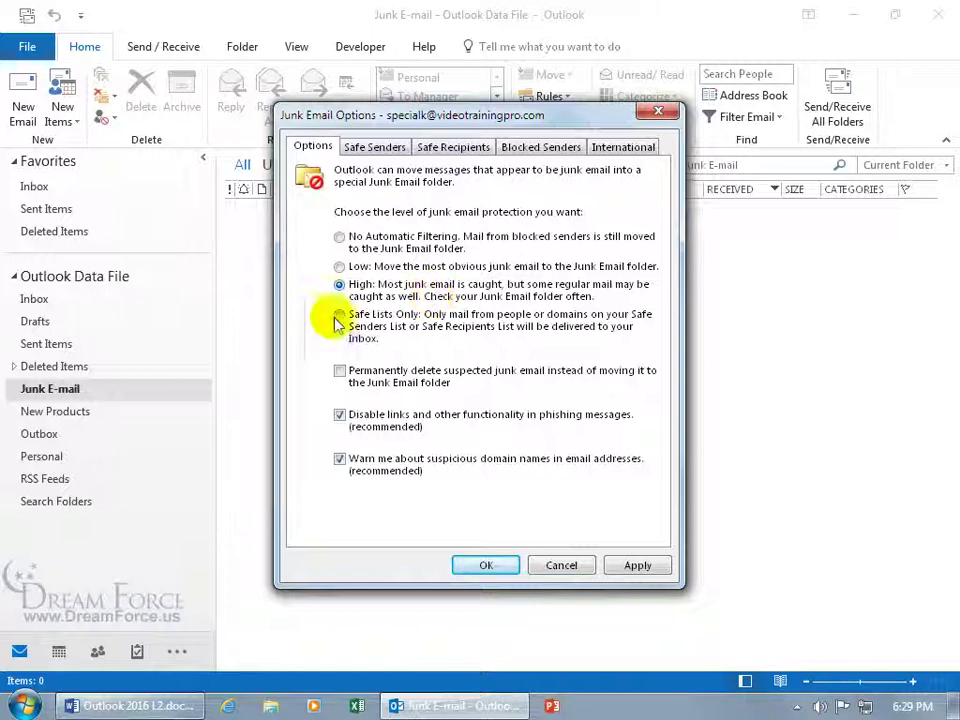
click(345, 268)
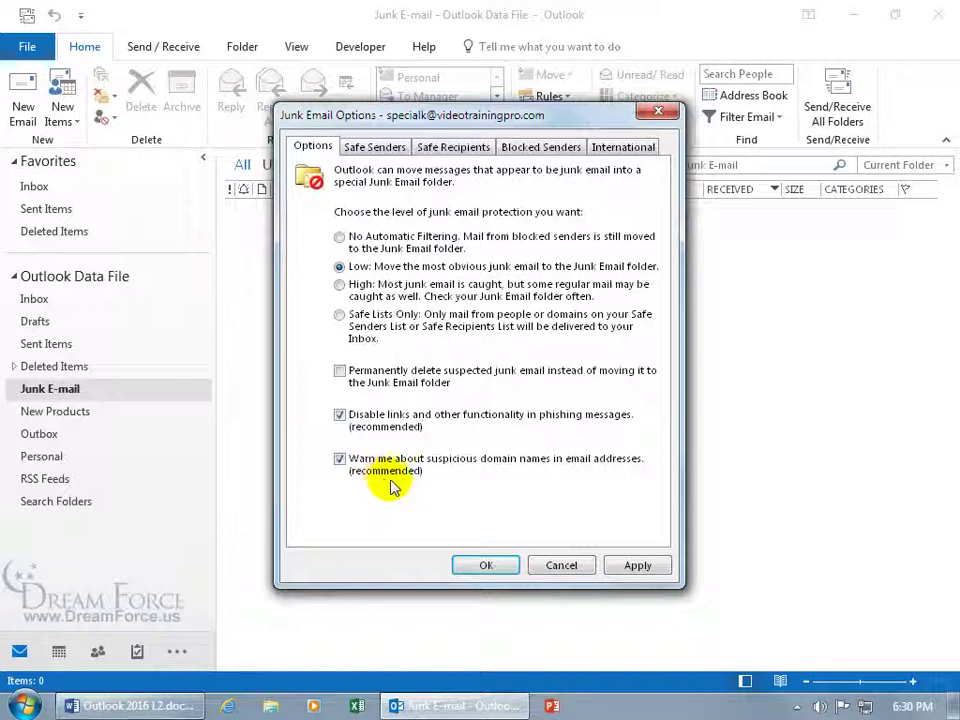
click(572, 566)
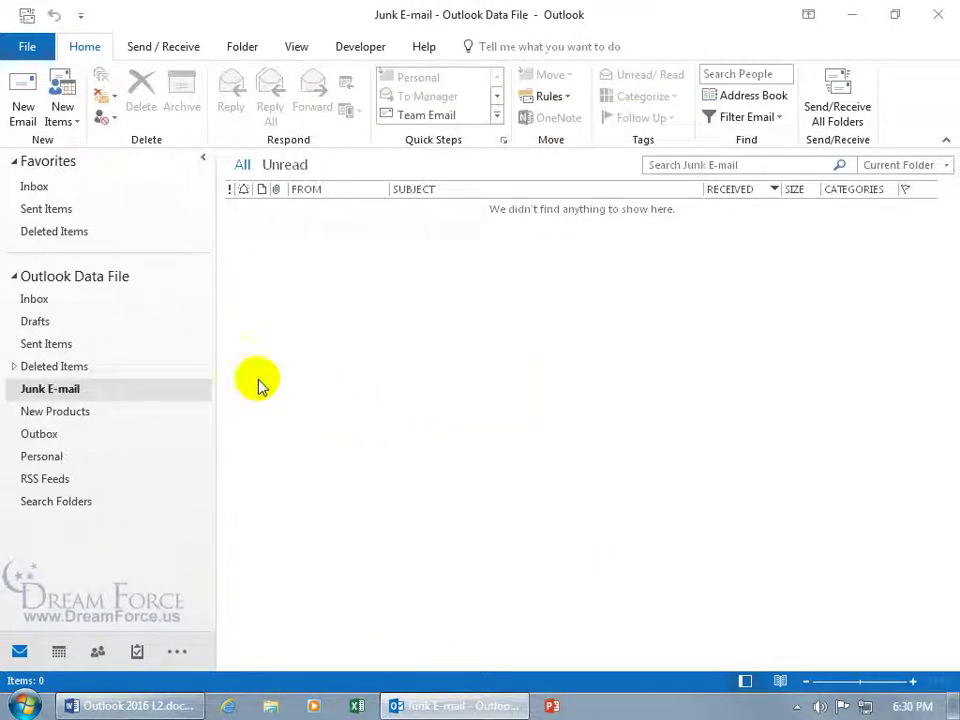
Return to the Inbox and review the junk commands available for the No: Haunted Investigation message
click(45, 301)
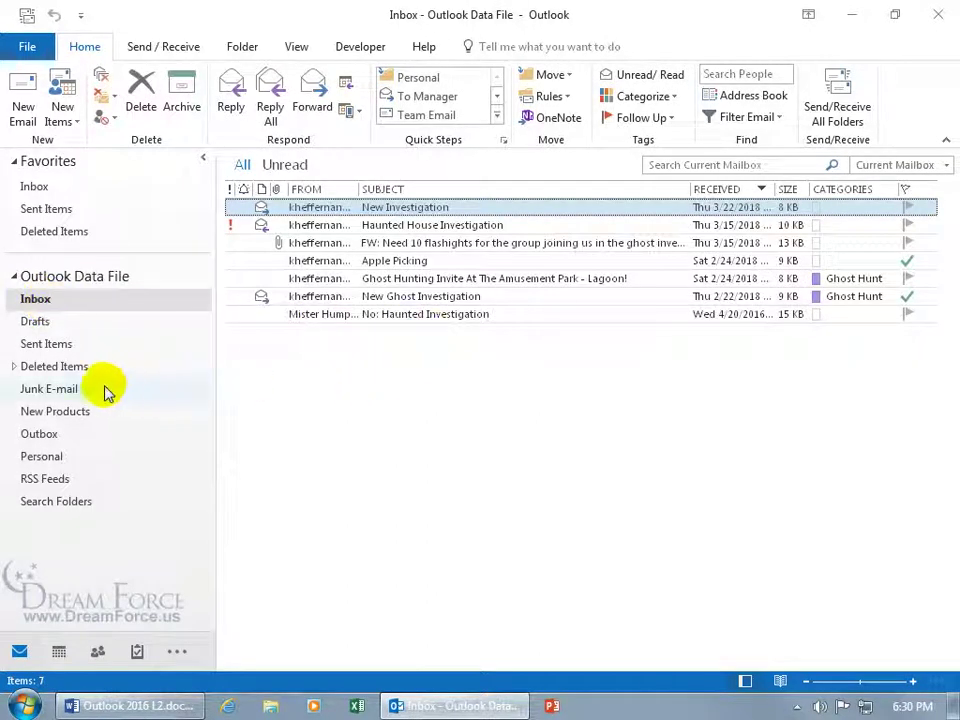
right_click(386, 313)
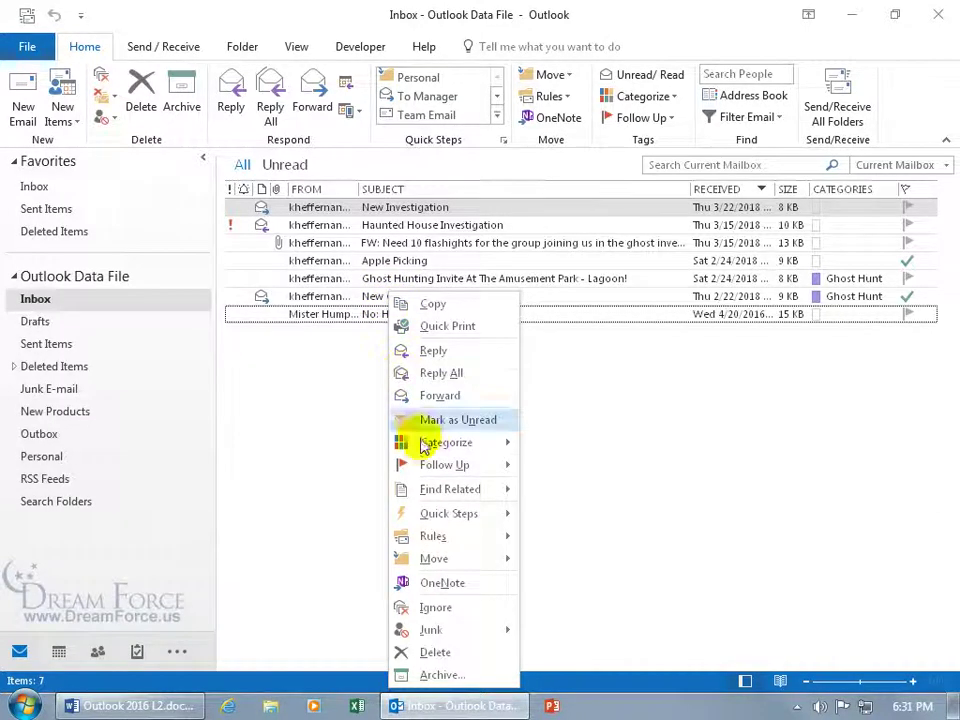
mouse_move(446, 632)
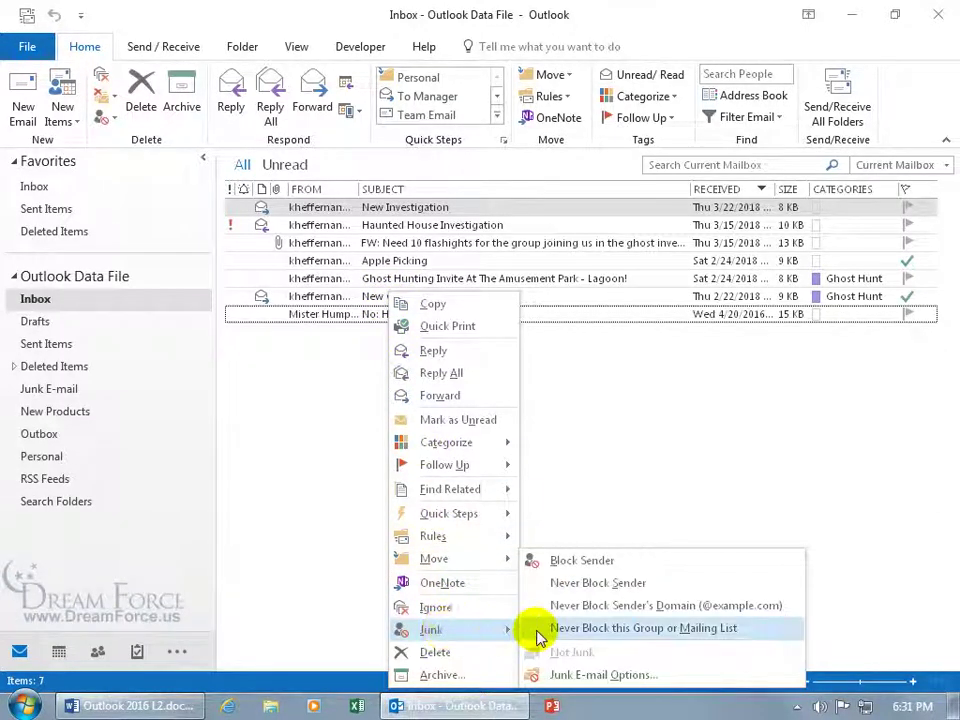
click(111, 121)
click(106, 119)
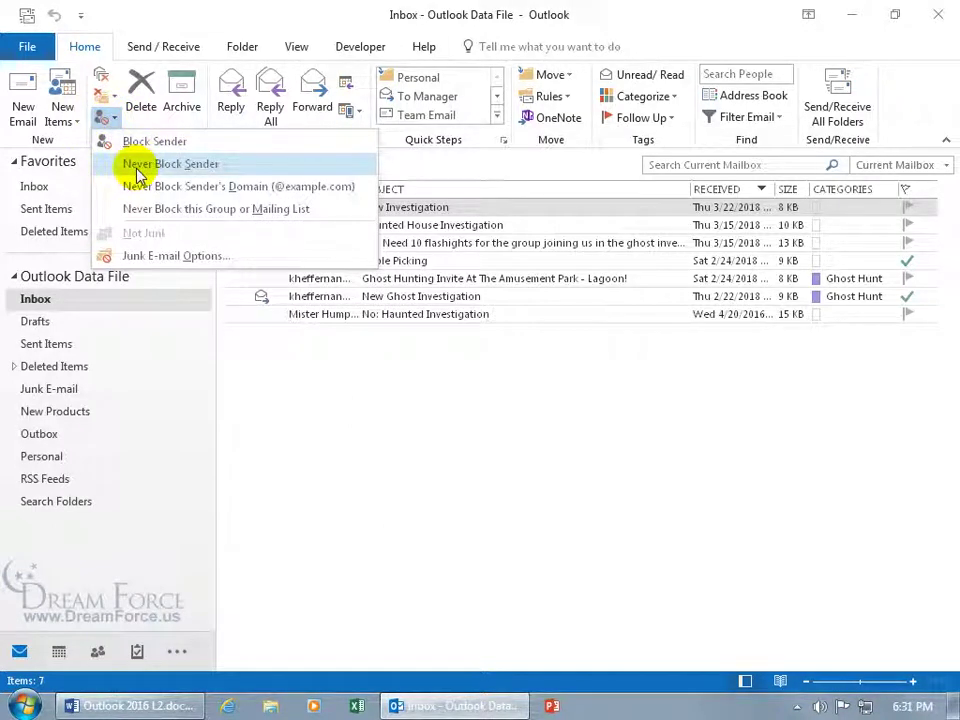
click(424, 207)
right_click(424, 208)
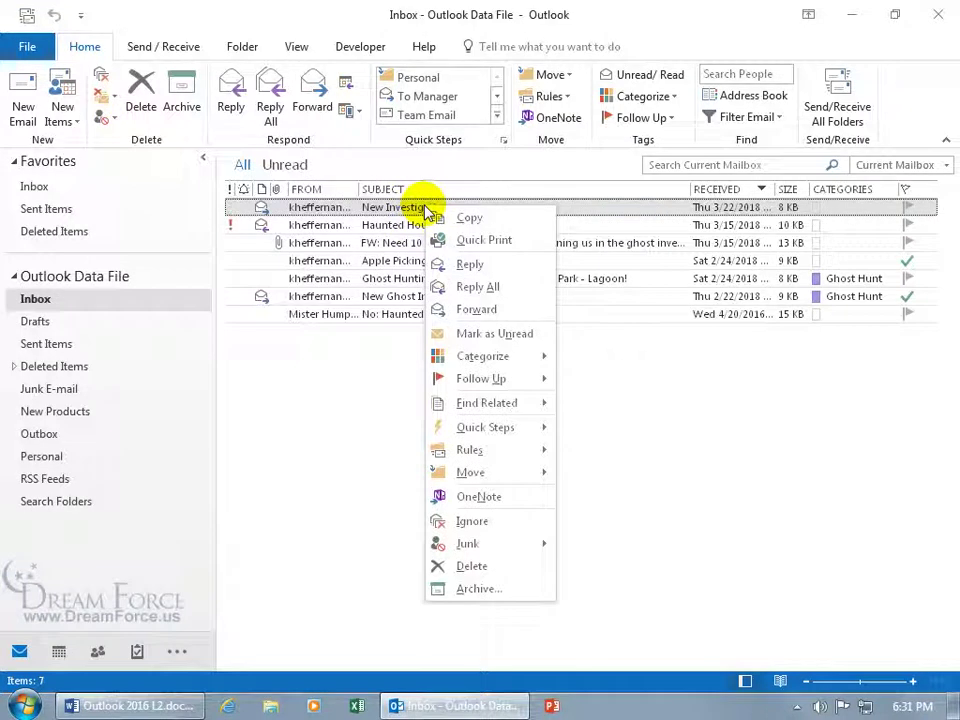
Block the sender of the No: Haunted Investigation message in the Inbox
right_click(381, 316)
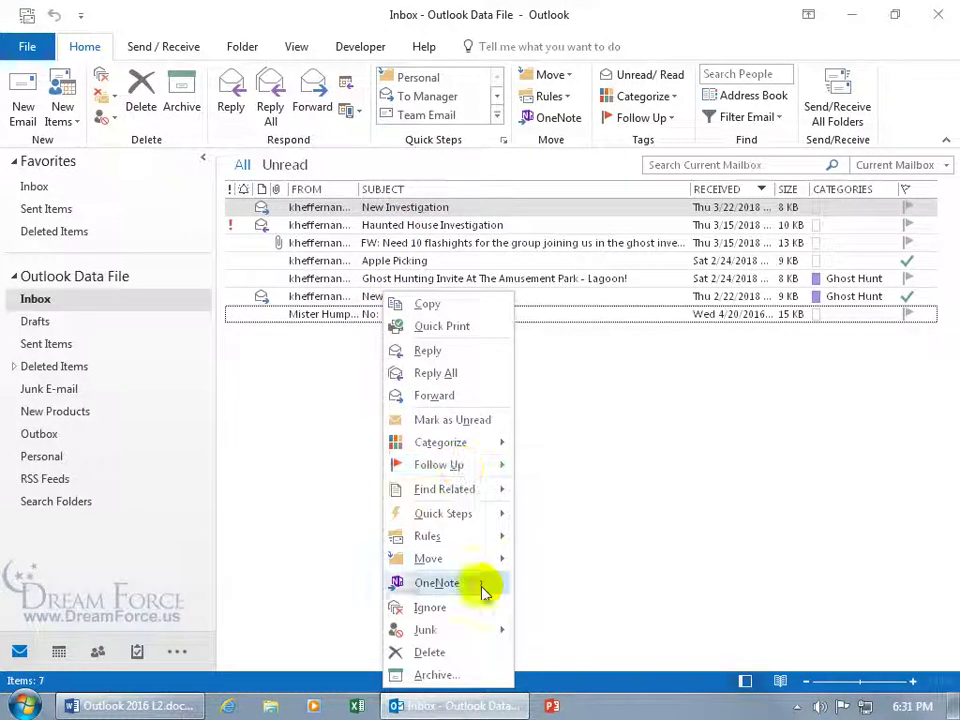
mouse_move(490, 634)
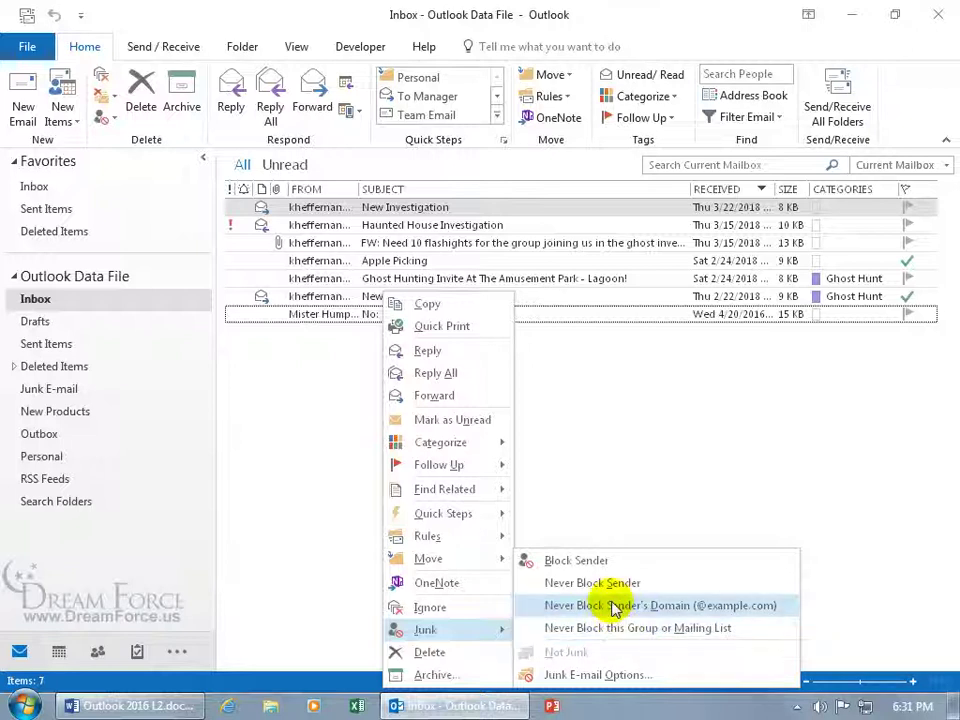
click(569, 562)
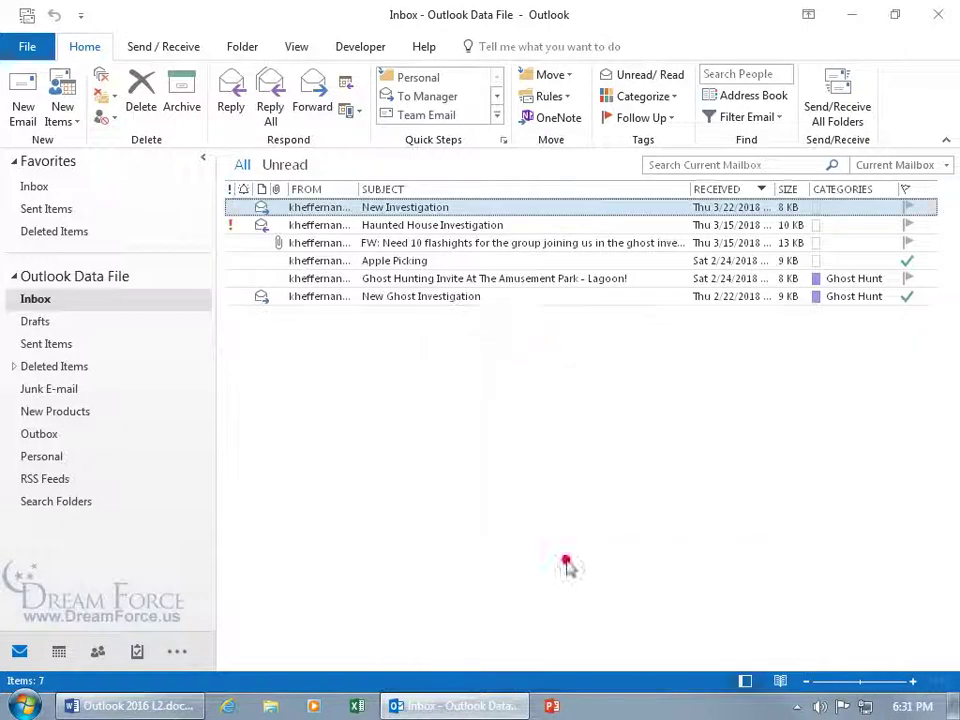
click(82, 389)
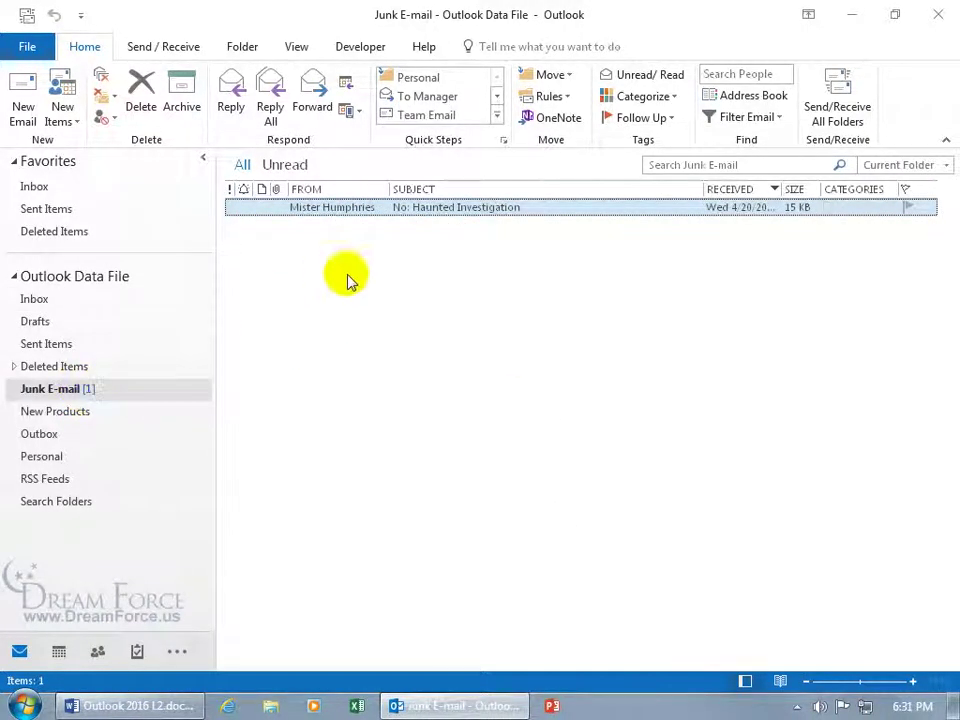
double_click(401, 208)
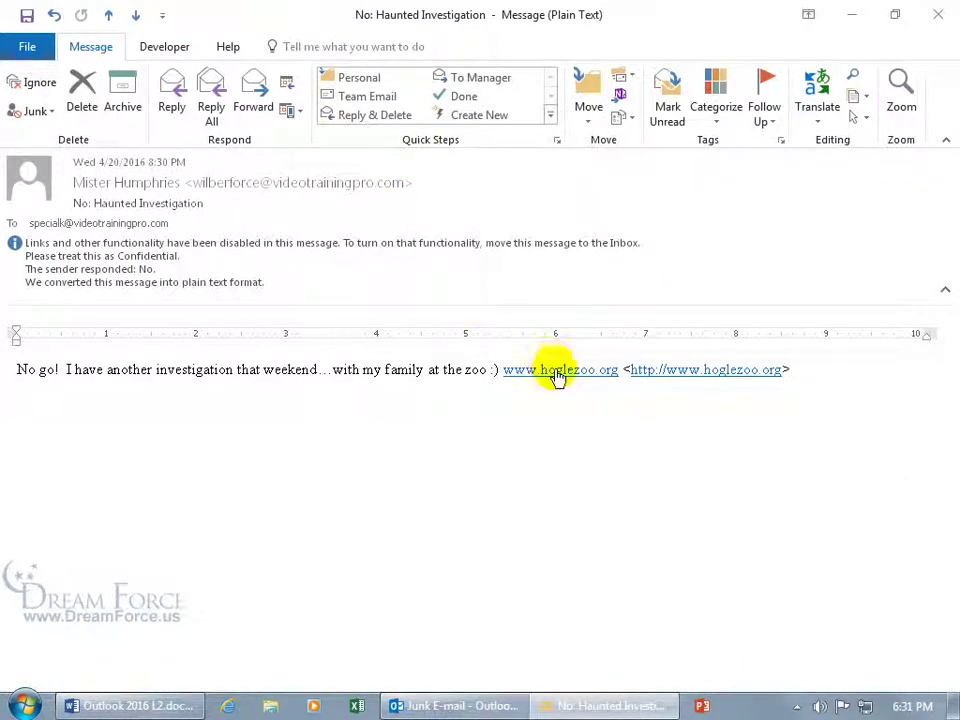
click(557, 372)
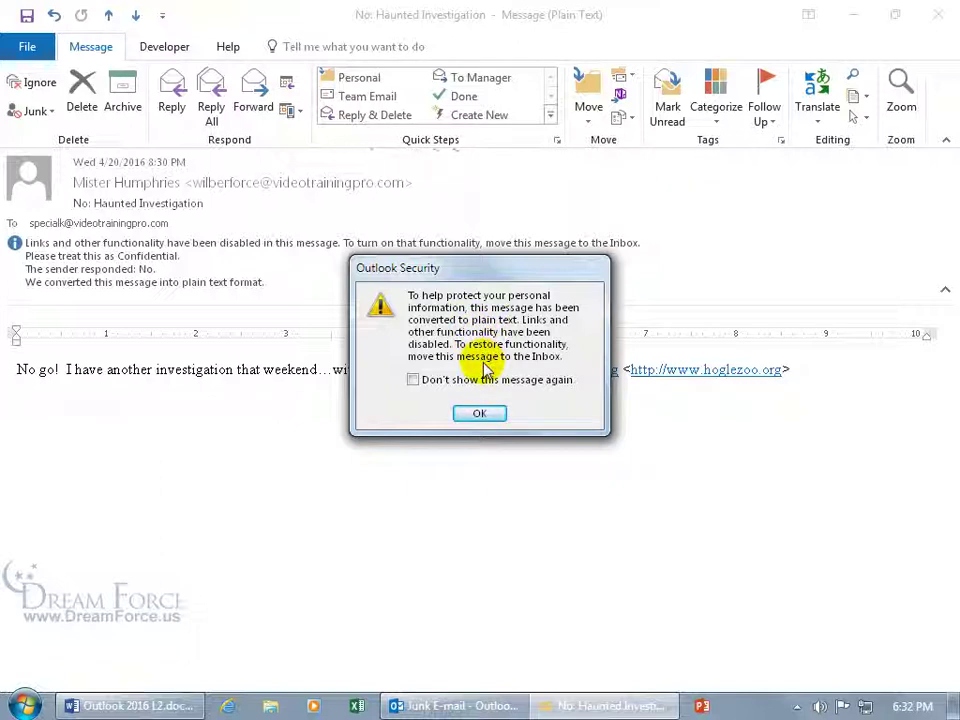
click(482, 413)
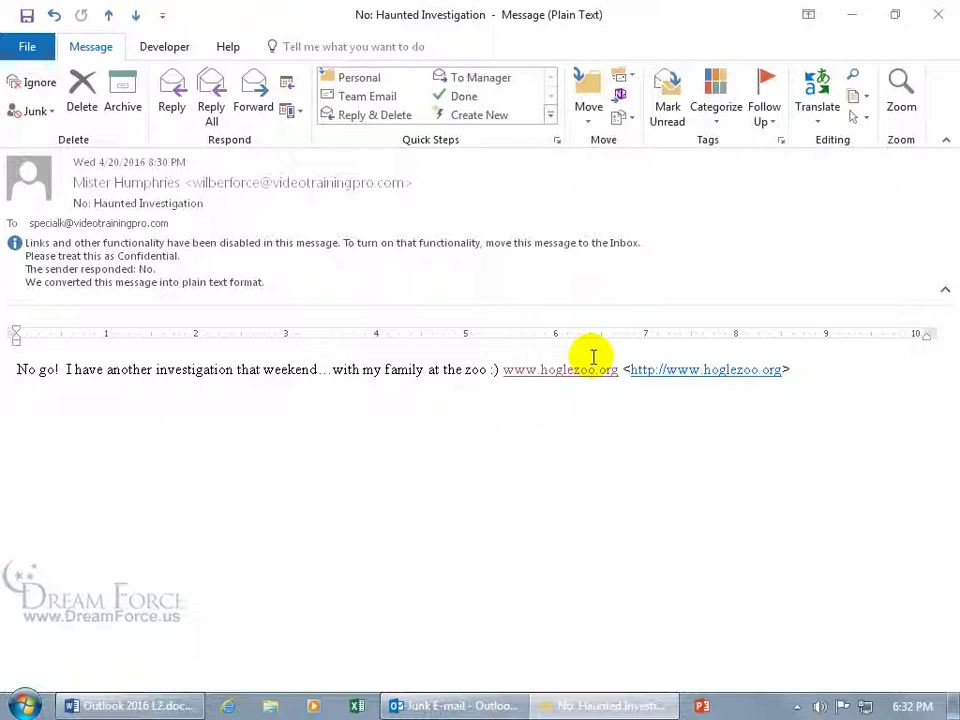
click(938, 14)
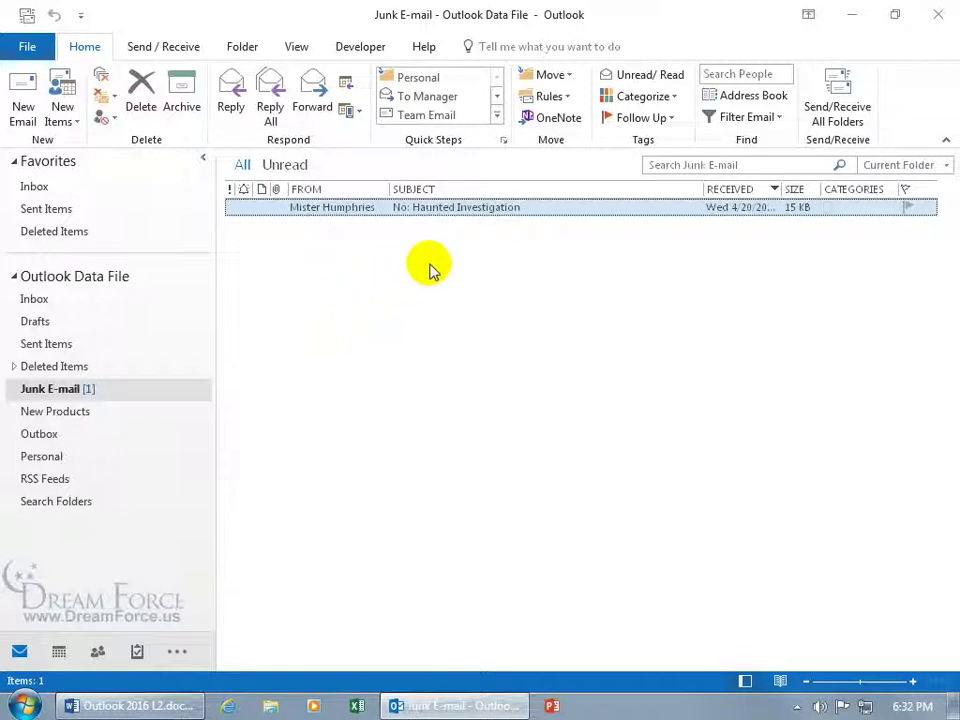
Mark the No: Haunted Investigation message in Junk E-mail as not junk, keeping the option to always trust its sender
drag(429, 208, 384, 212)
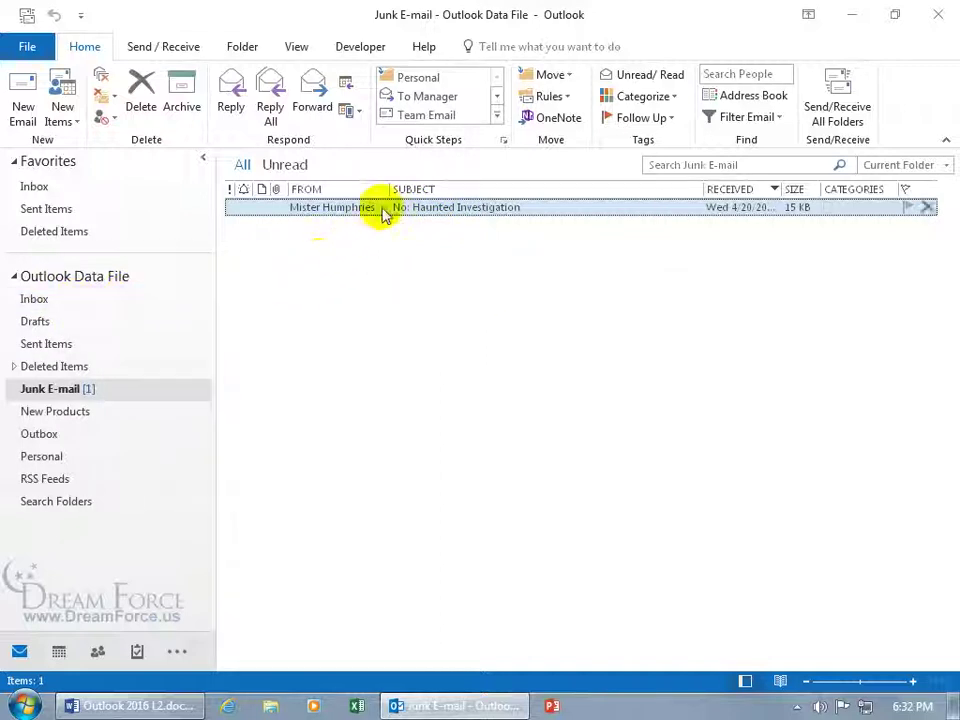
right_click(382, 210)
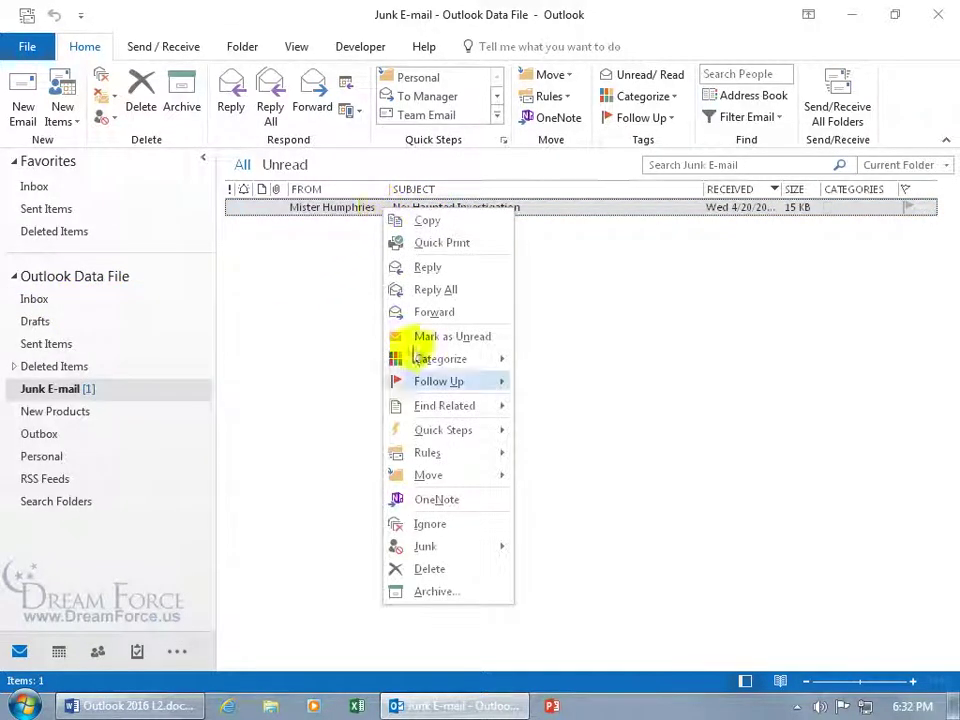
mouse_move(449, 554)
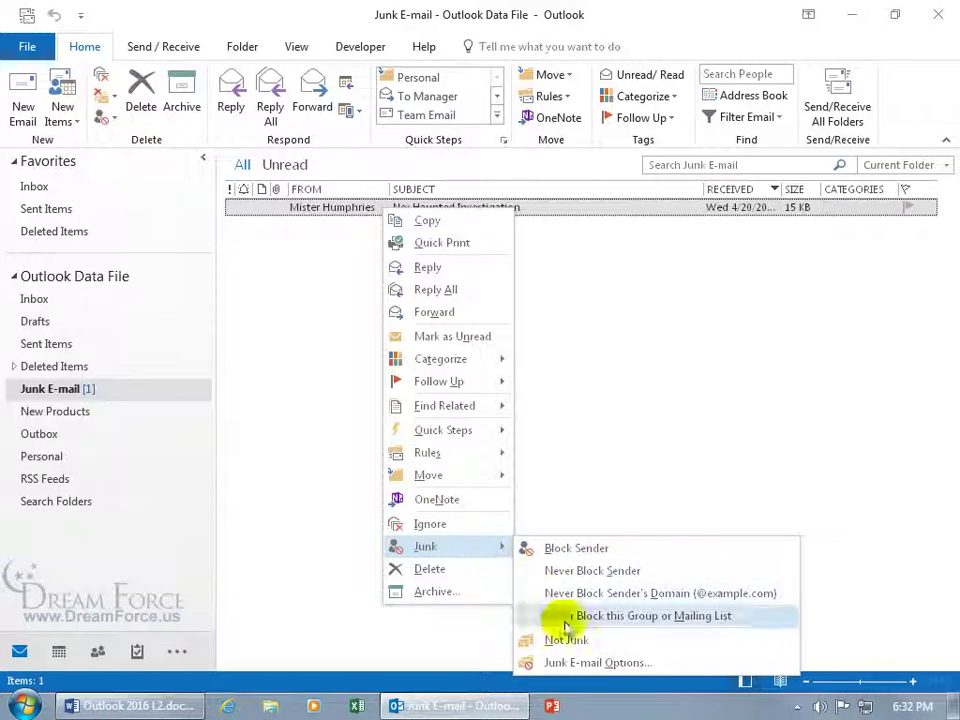
click(585, 650)
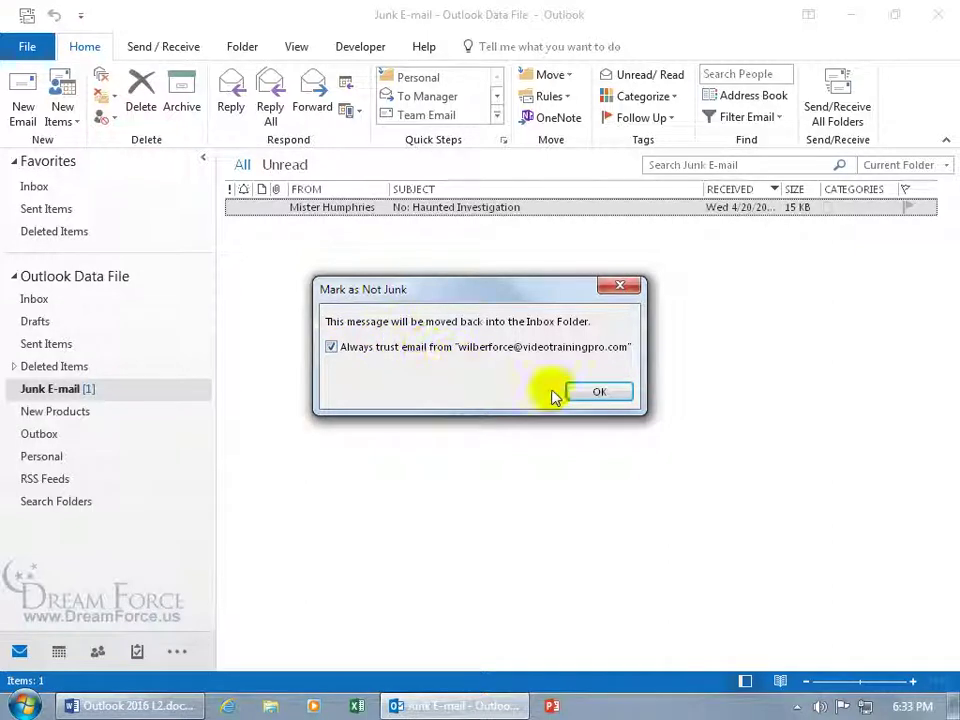
click(599, 391)
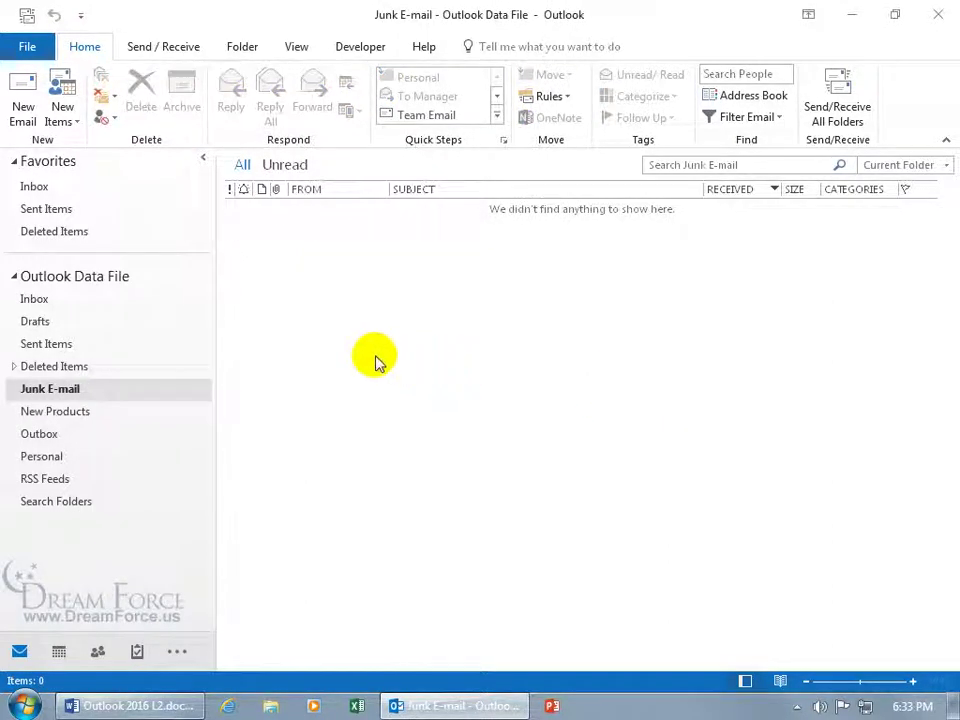
click(50, 304)
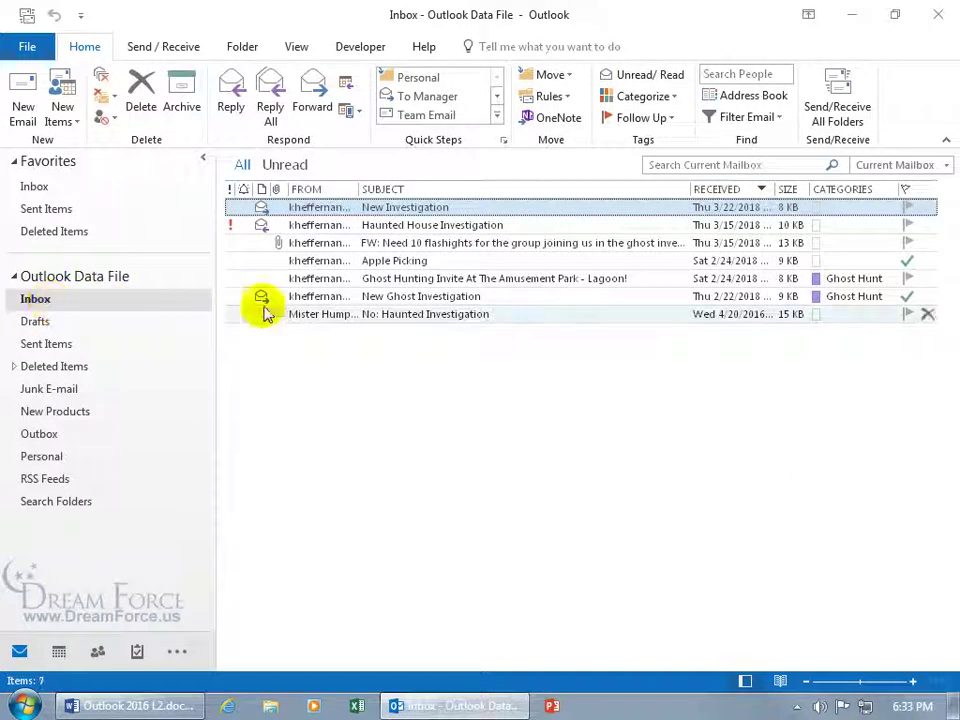
click(383, 314)
double_click(383, 314)
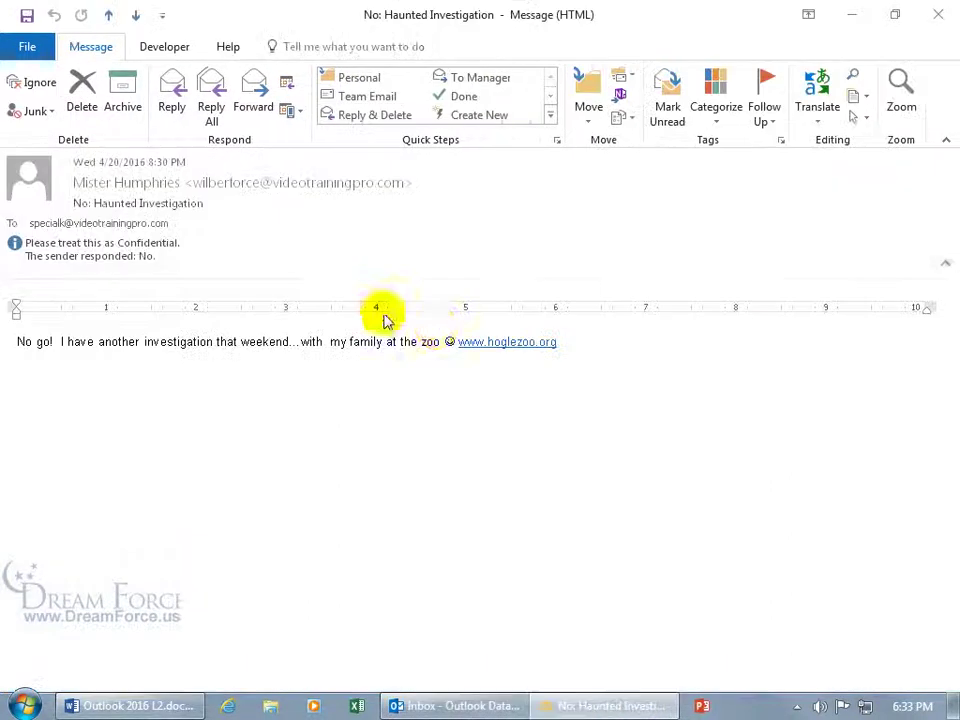
click(520, 343)
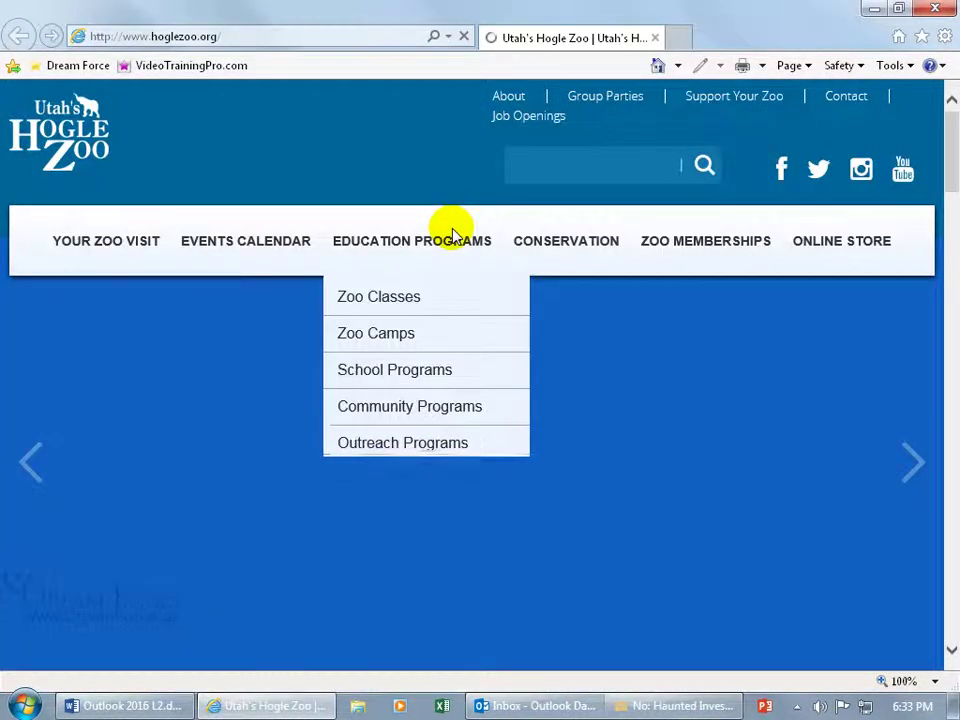
click(657, 40)
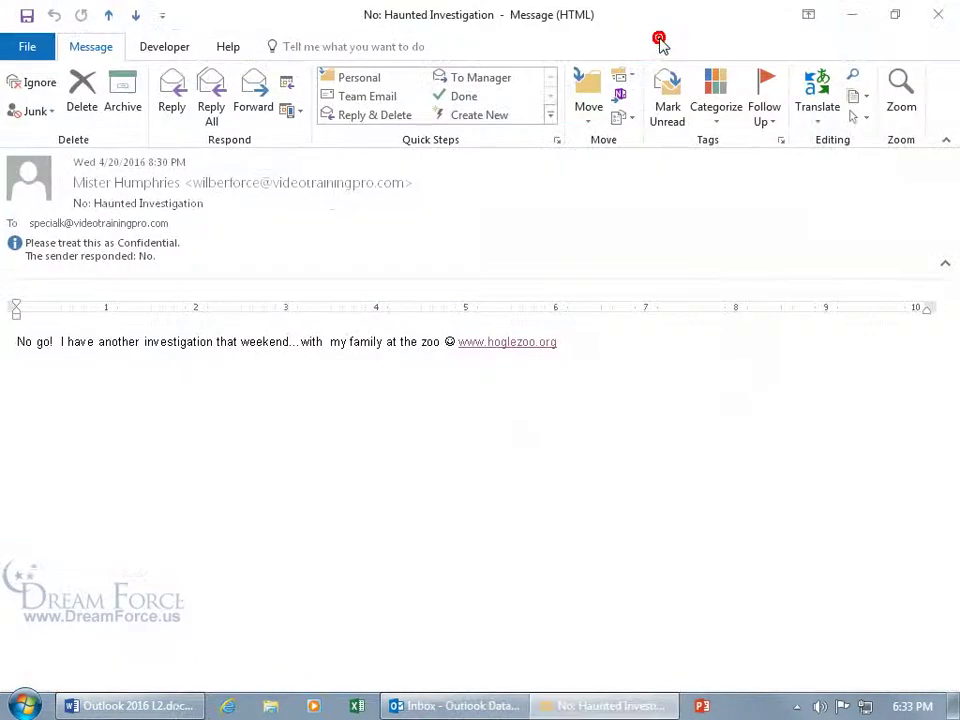
click(935, 12)
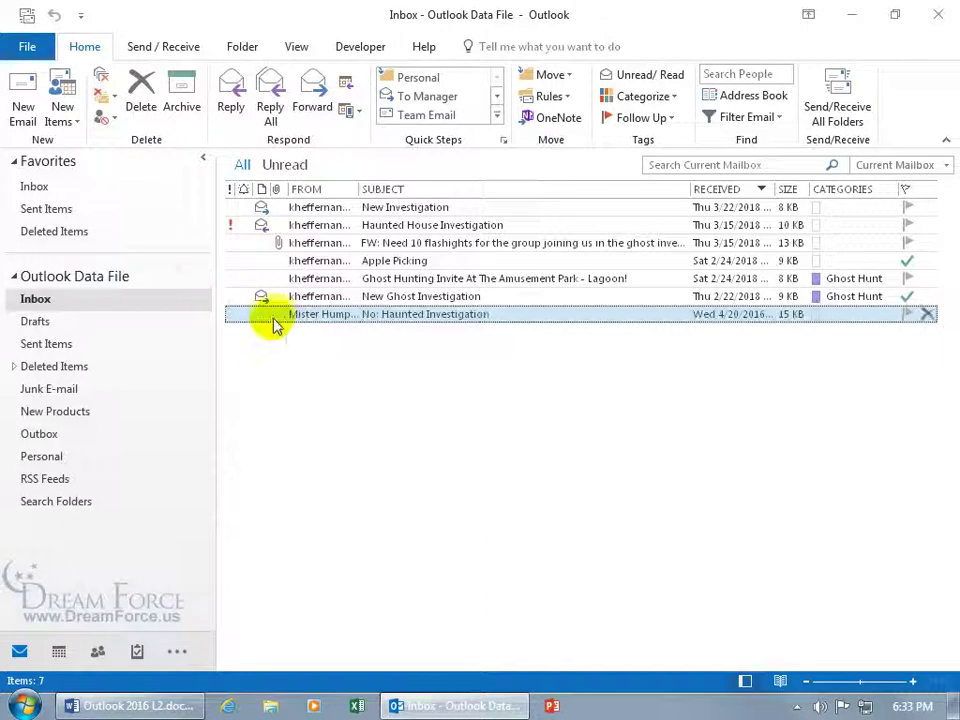
click(103, 117)
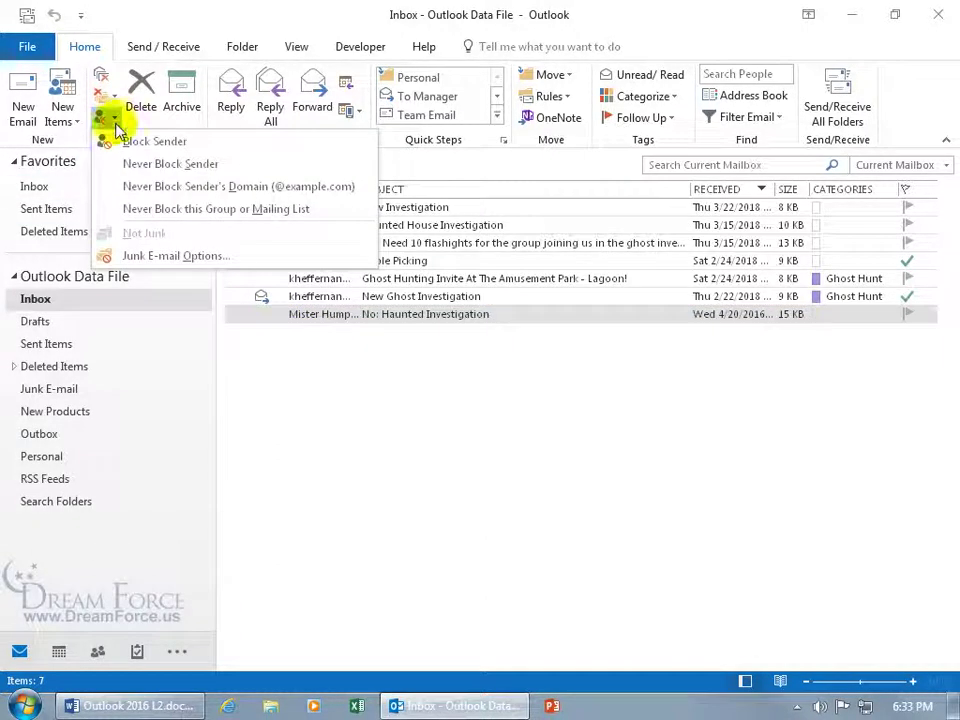
right_click(440, 314)
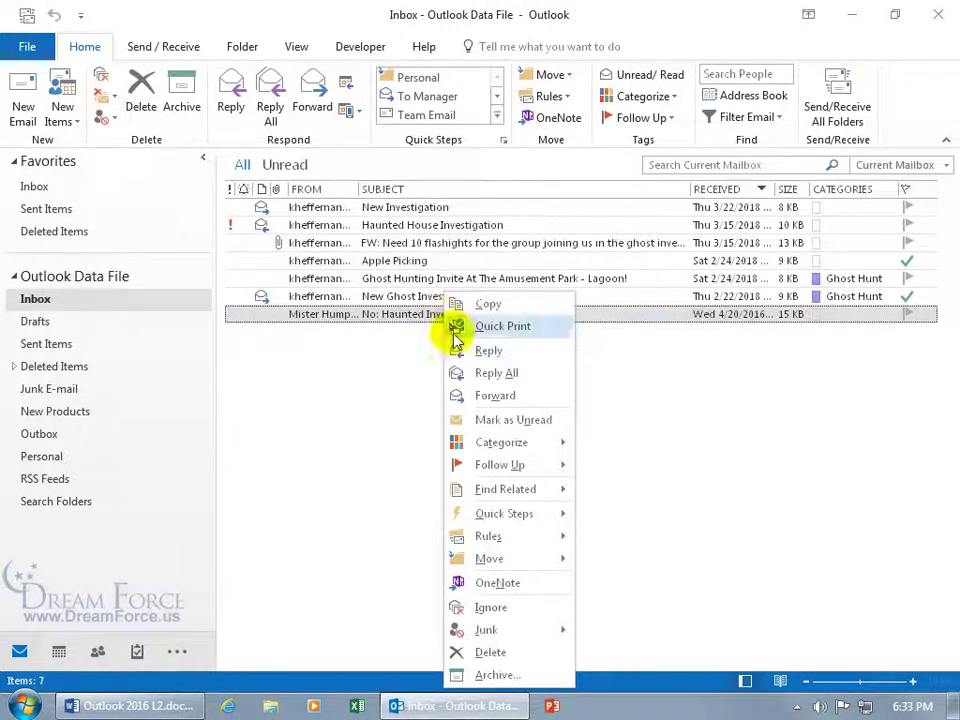
mouse_move(520, 634)
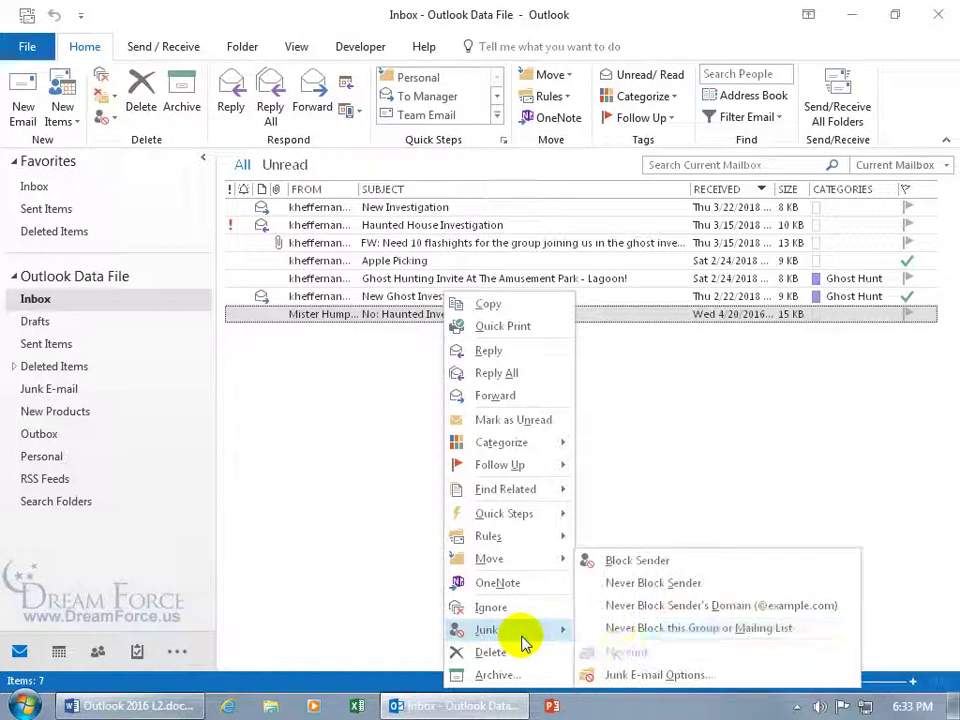
click(643, 674)
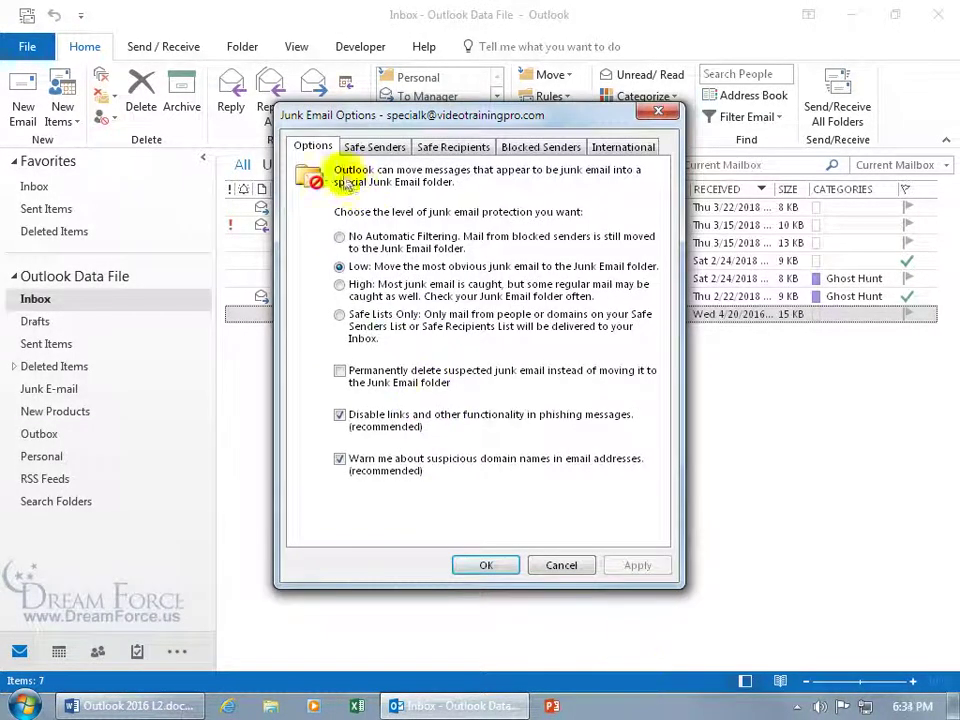
click(372, 148)
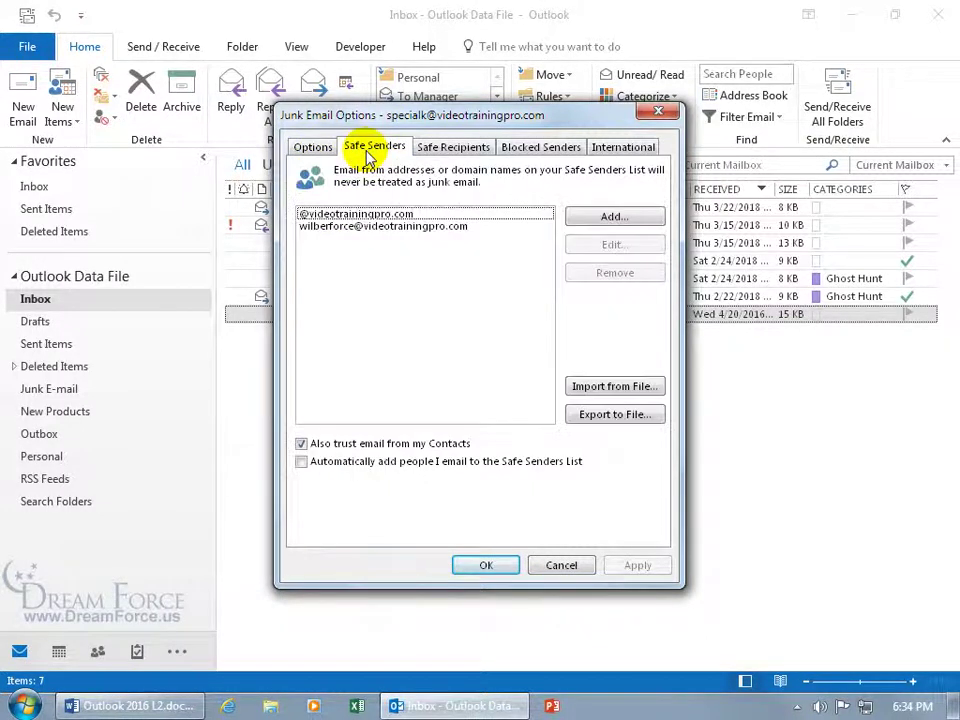
click(330, 215)
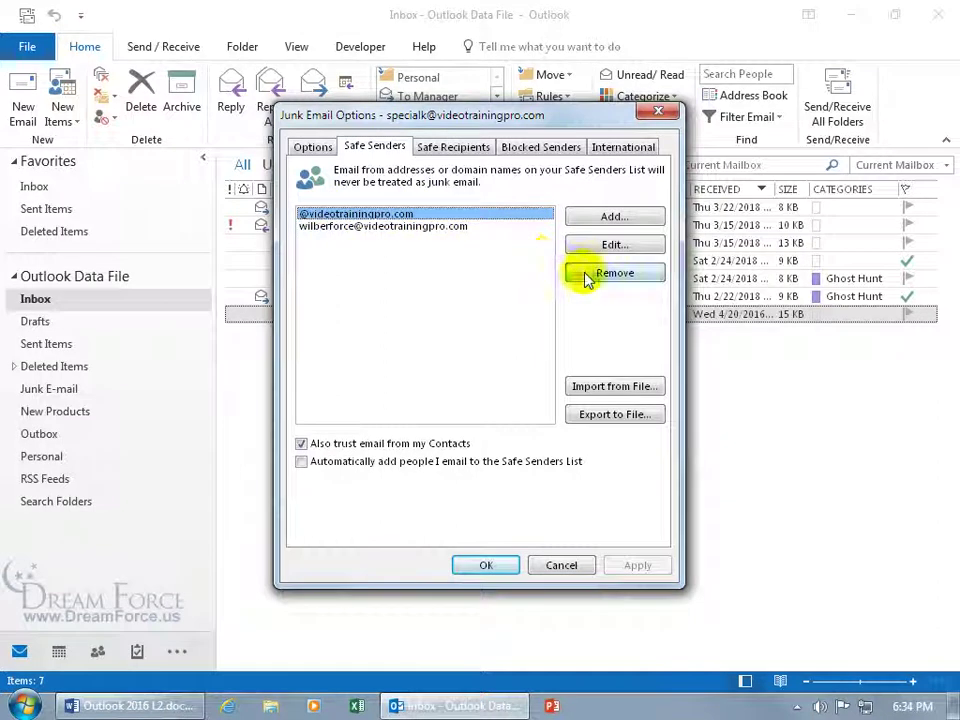
click(585, 274)
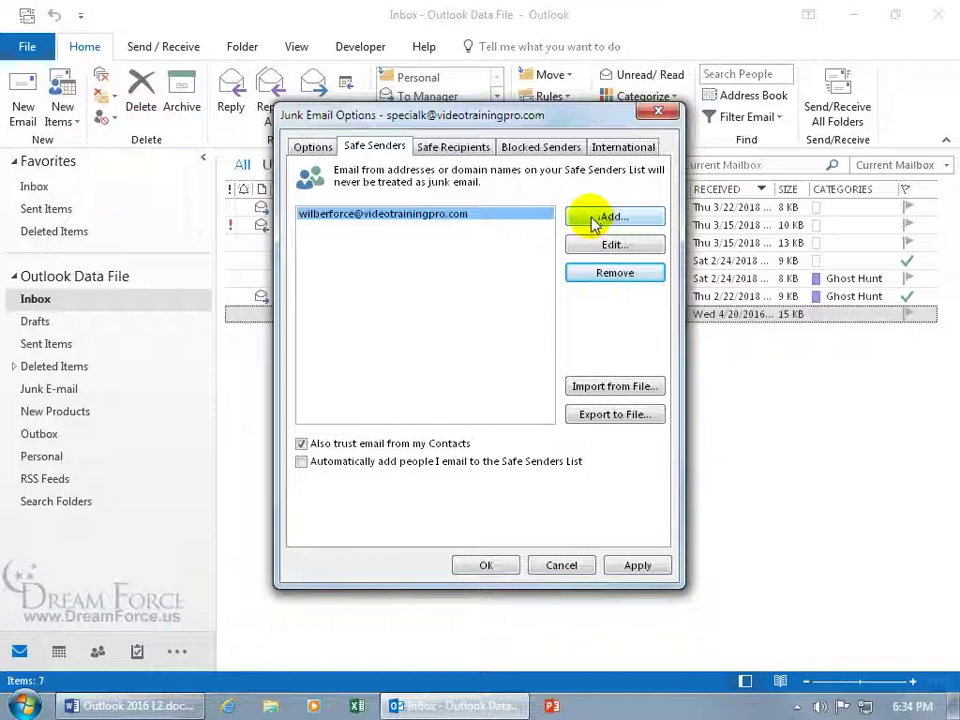
Look at the dialogs for adding and editing a Safe Senders address or domain, cancelling both
click(594, 218)
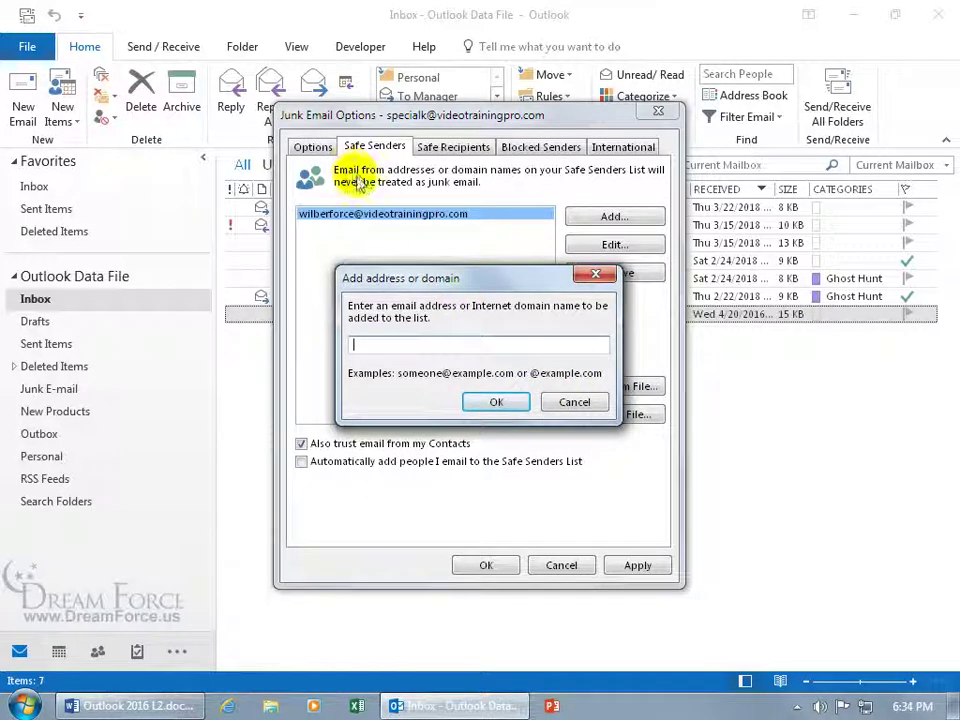
click(574, 401)
click(612, 244)
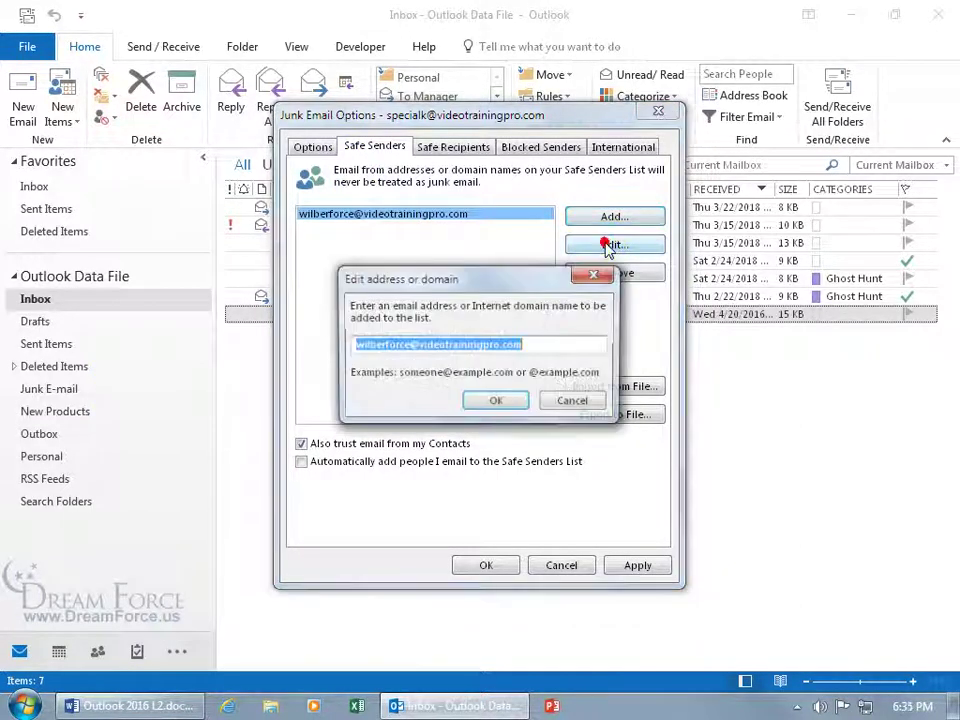
click(574, 401)
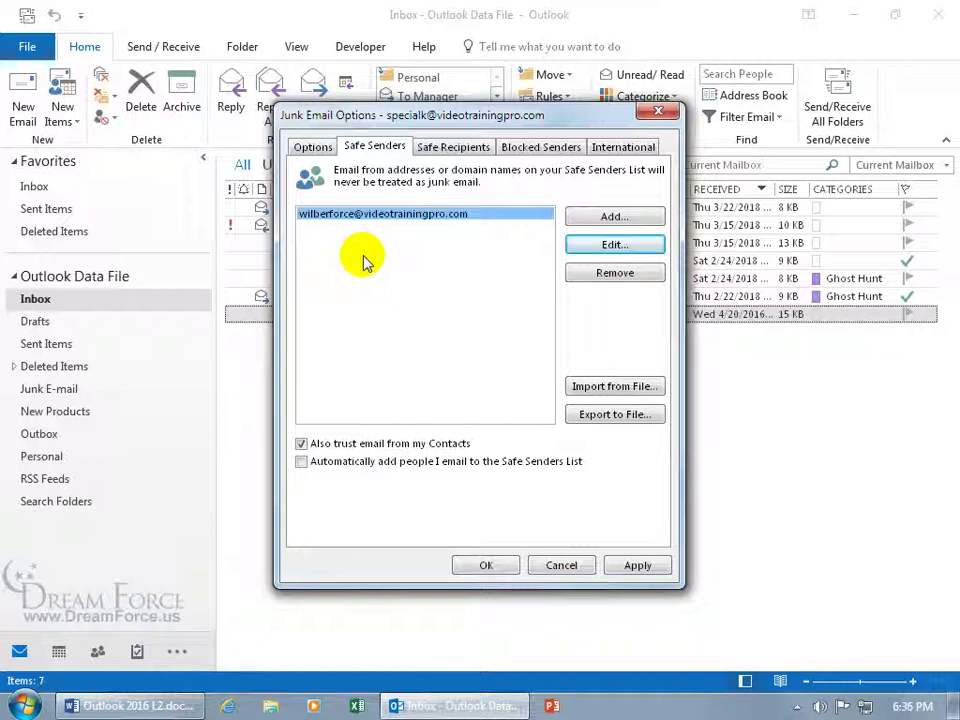
Compare the entries in the Safe Recipients, Safe Senders and Blocked Senders lists
click(450, 146)
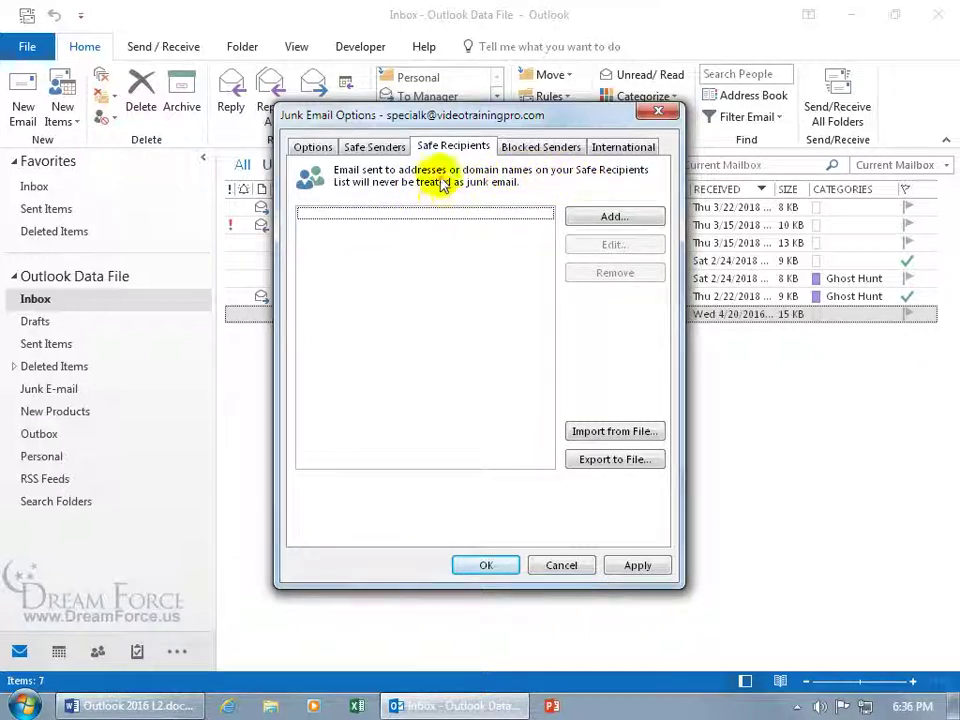
click(380, 146)
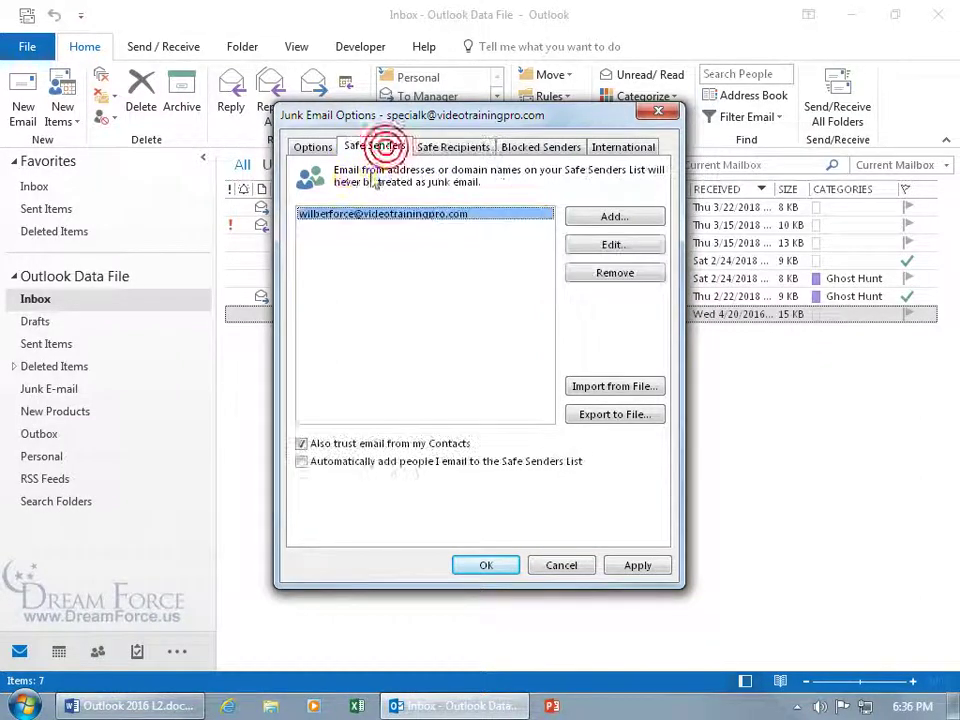
click(470, 148)
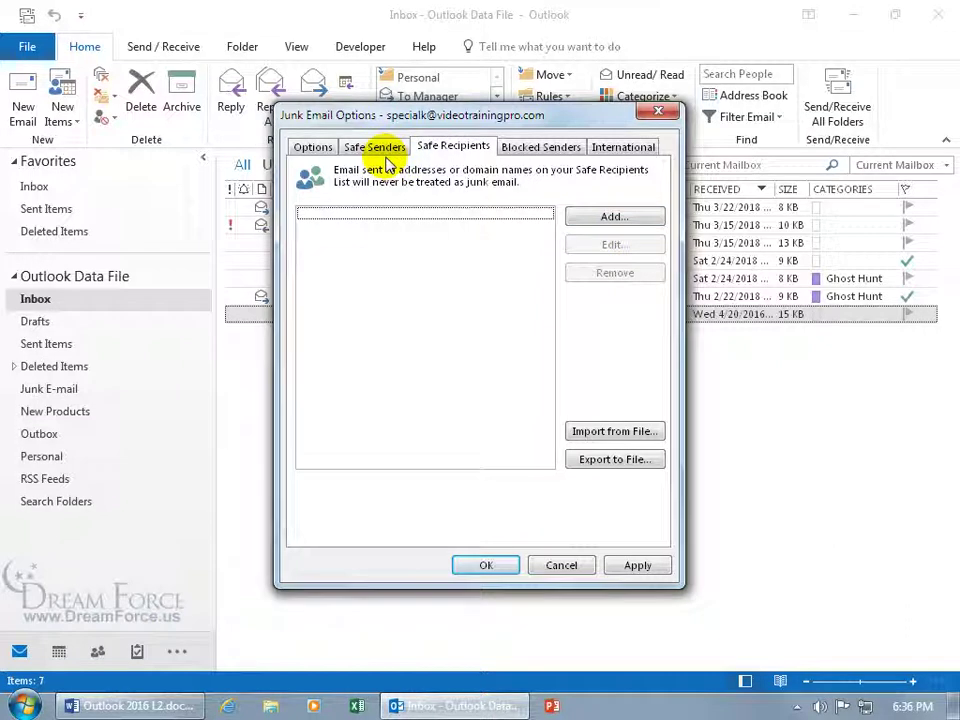
click(541, 147)
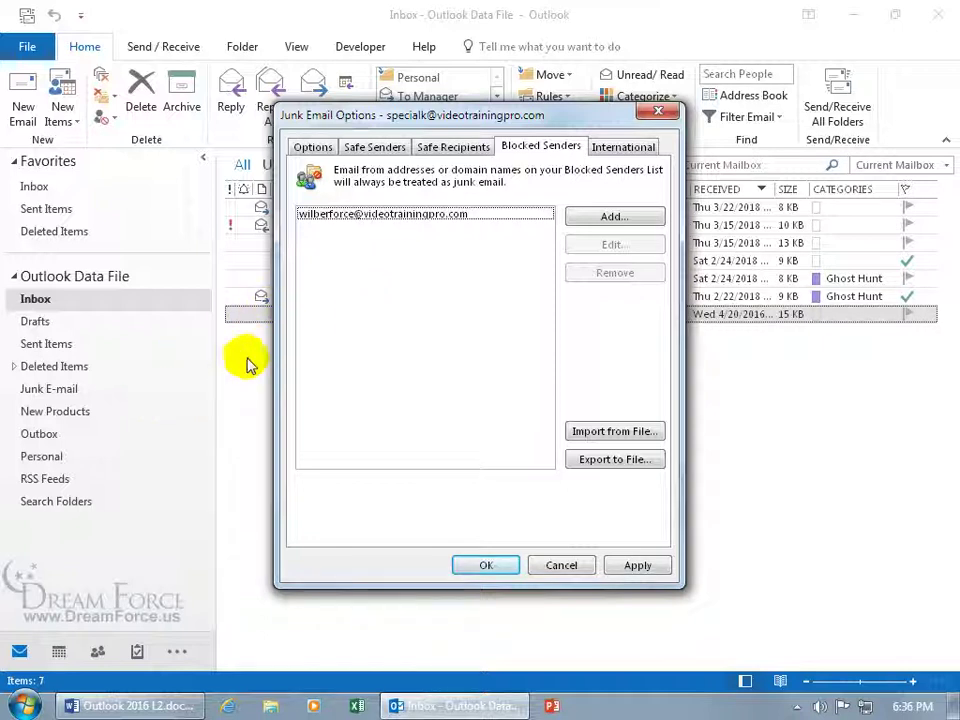
click(380, 148)
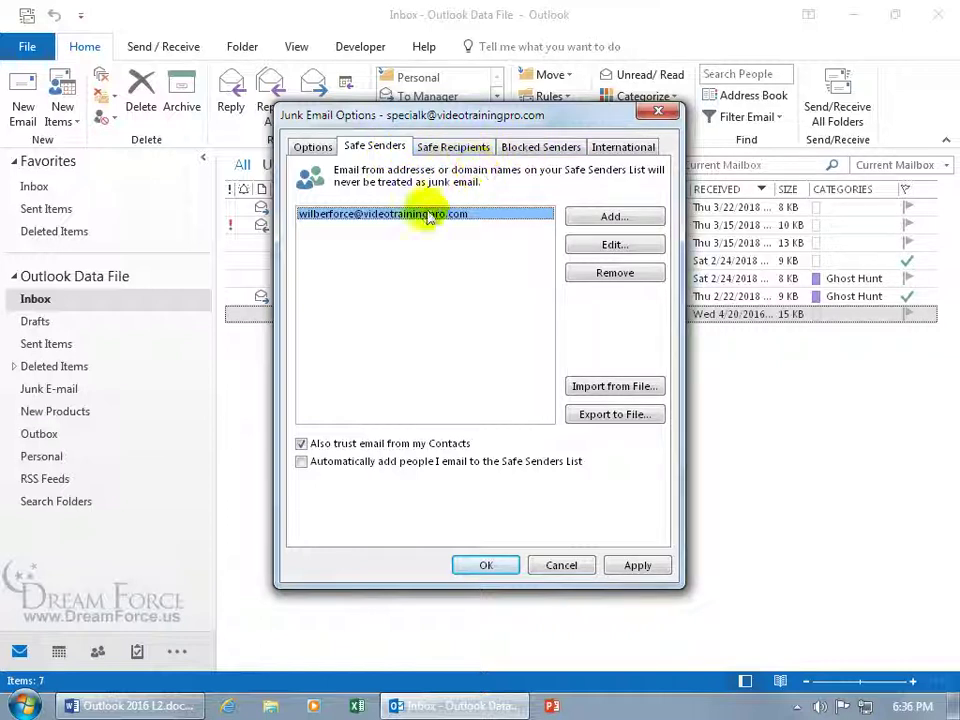
Remove the trusted sender's e-mail address from the Blocked Senders list
click(530, 148)
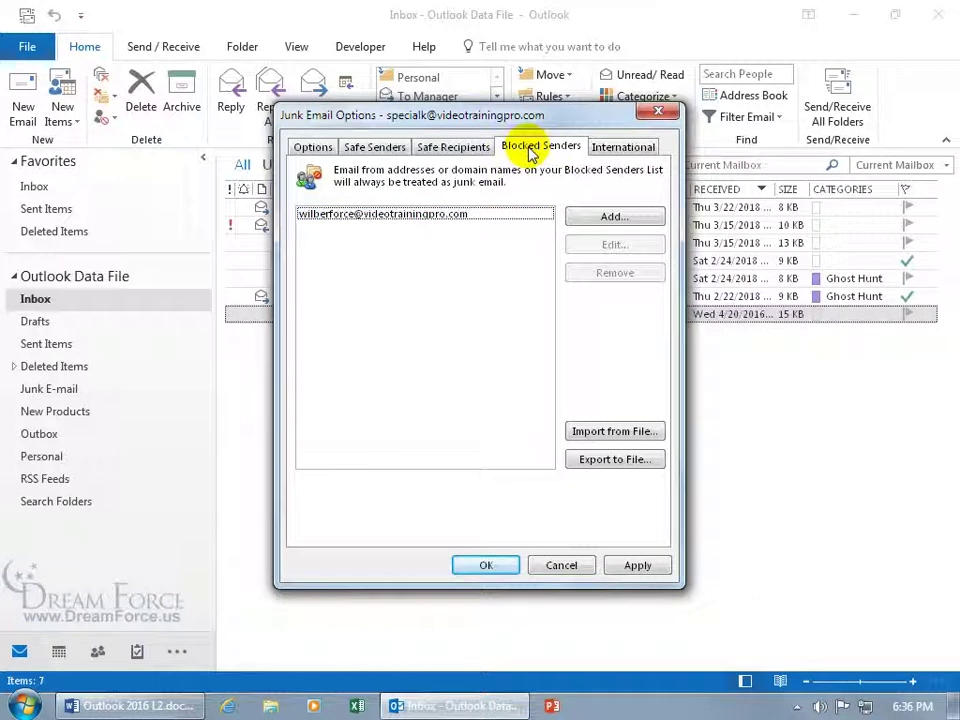
click(453, 215)
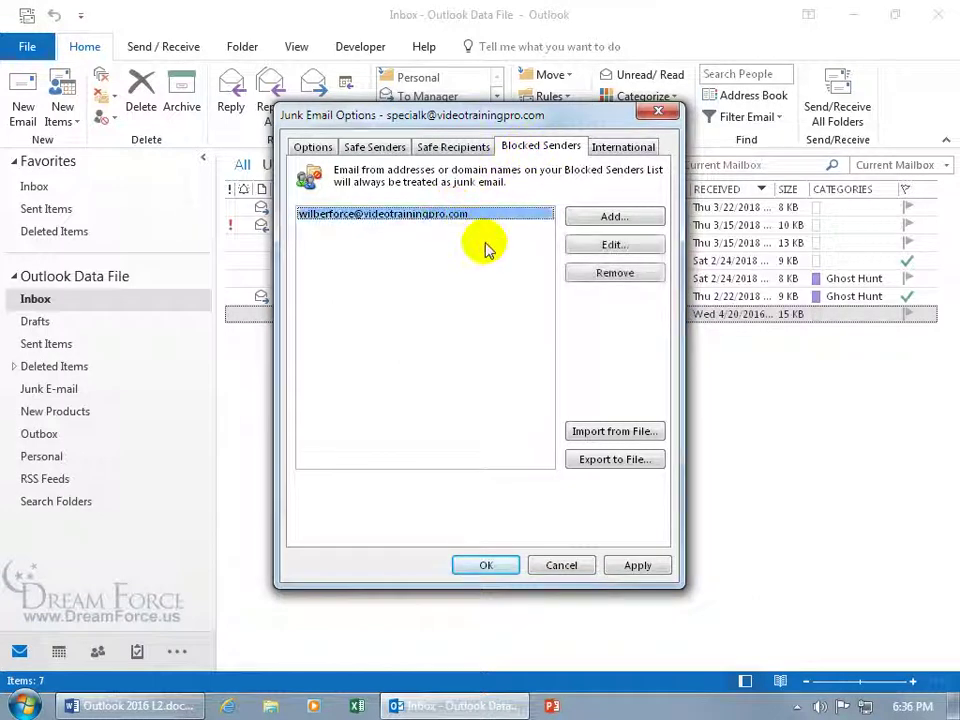
click(600, 274)
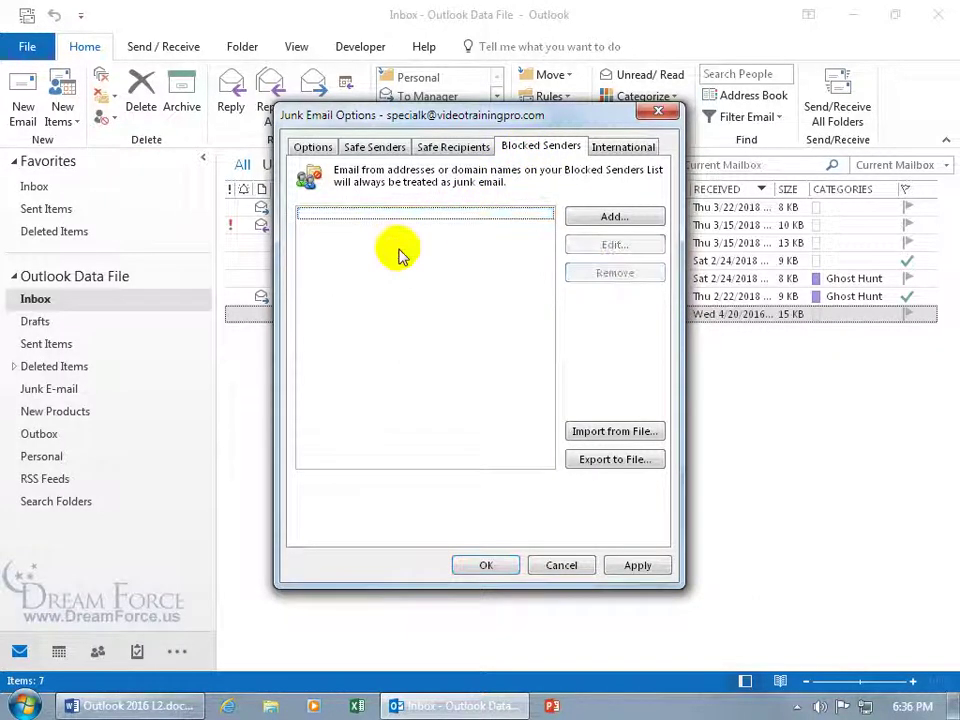
Add AL (Albania) to the Blocked Top-Level Domain List in the international junk email settings
click(617, 147)
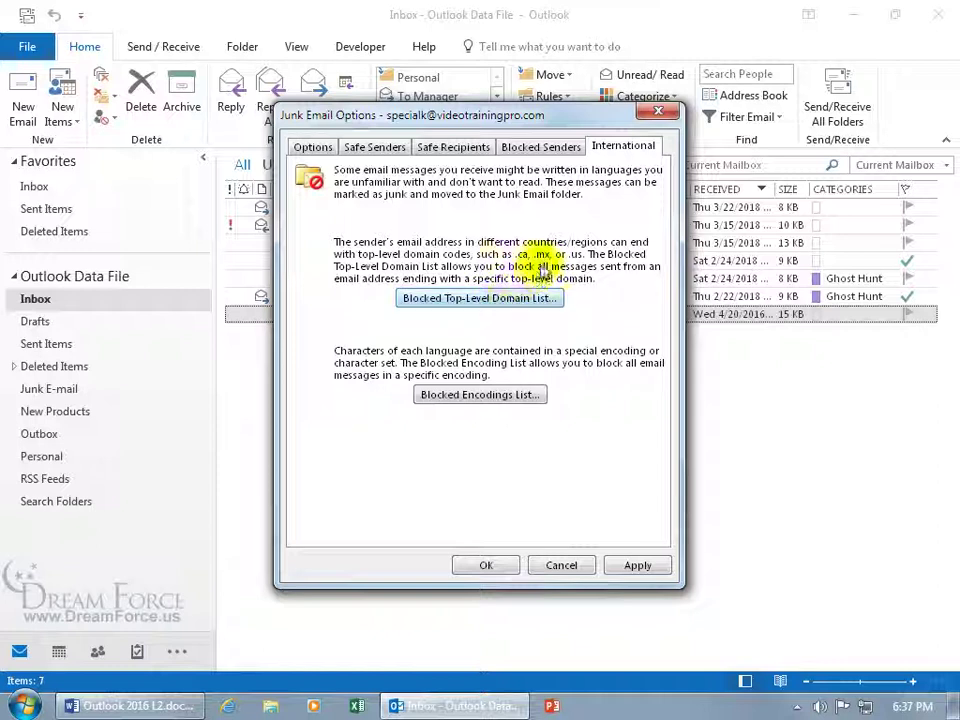
click(511, 299)
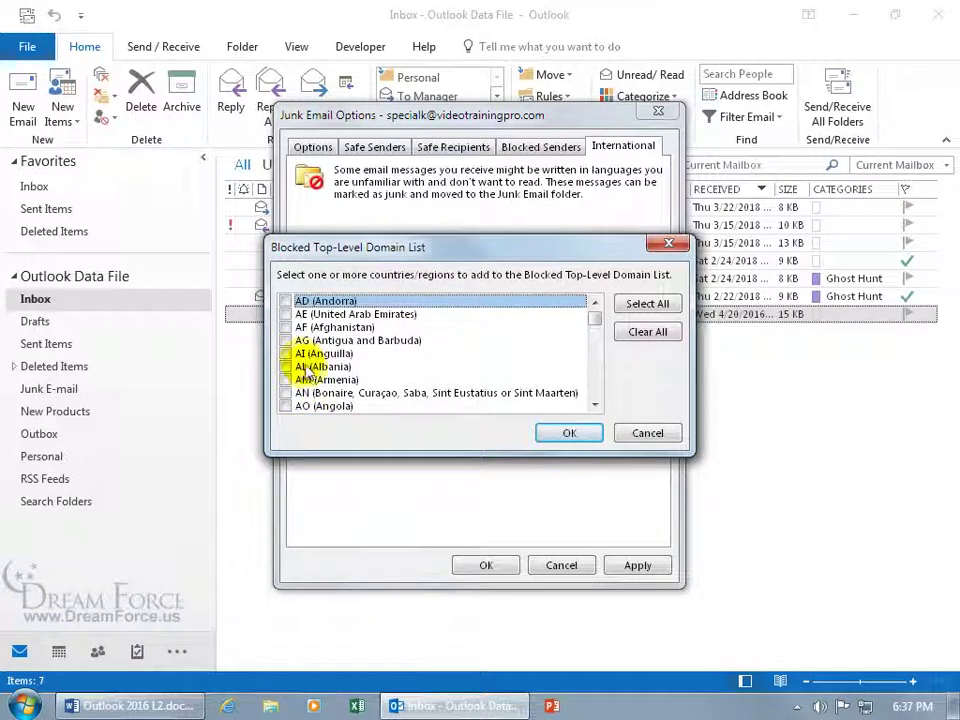
click(286, 367)
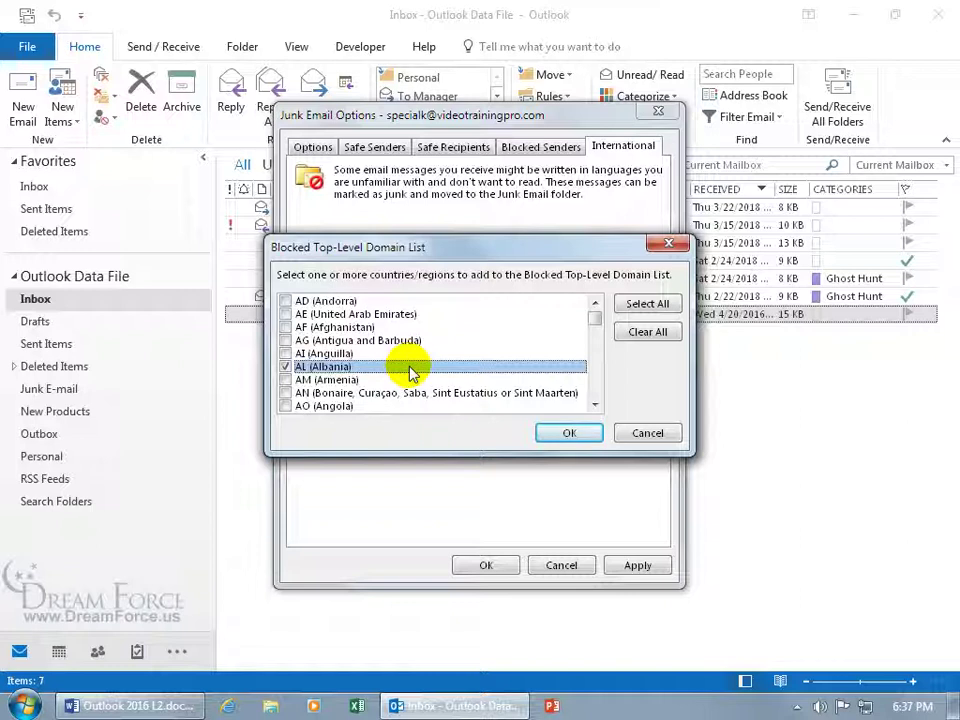
click(565, 433)
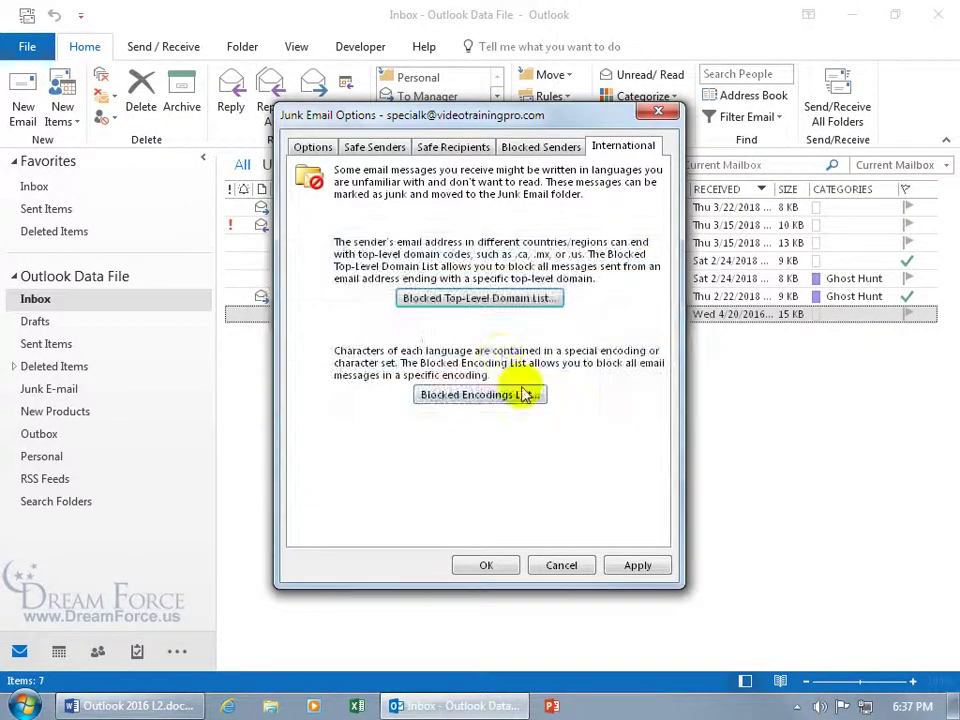
Clear AL (Albania) from the Blocked Top-Level Domain List and accept the list
click(489, 300)
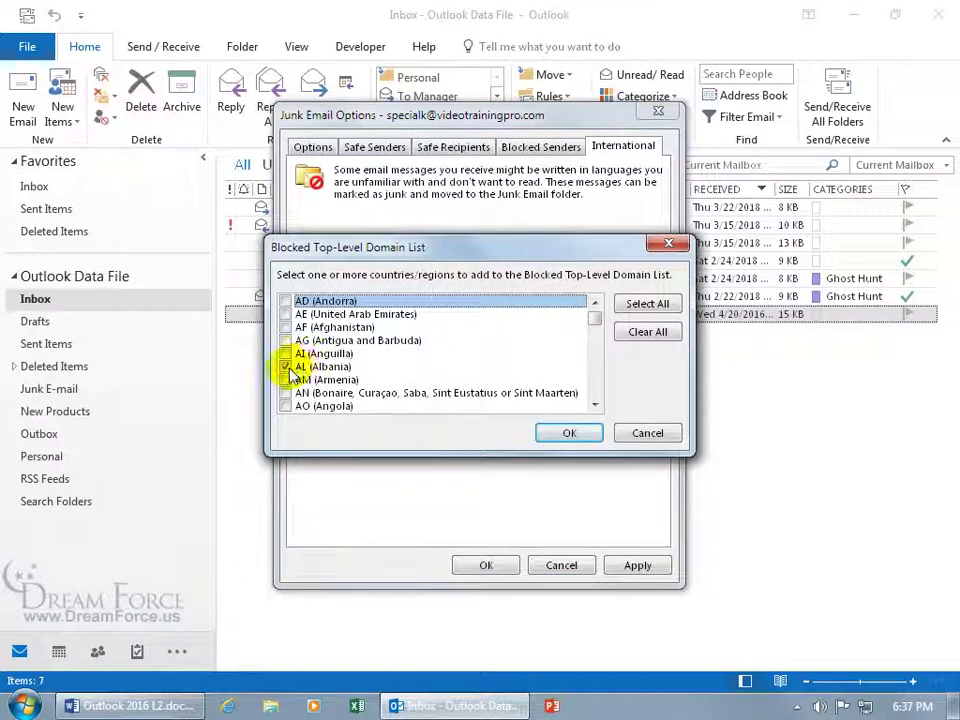
click(286, 367)
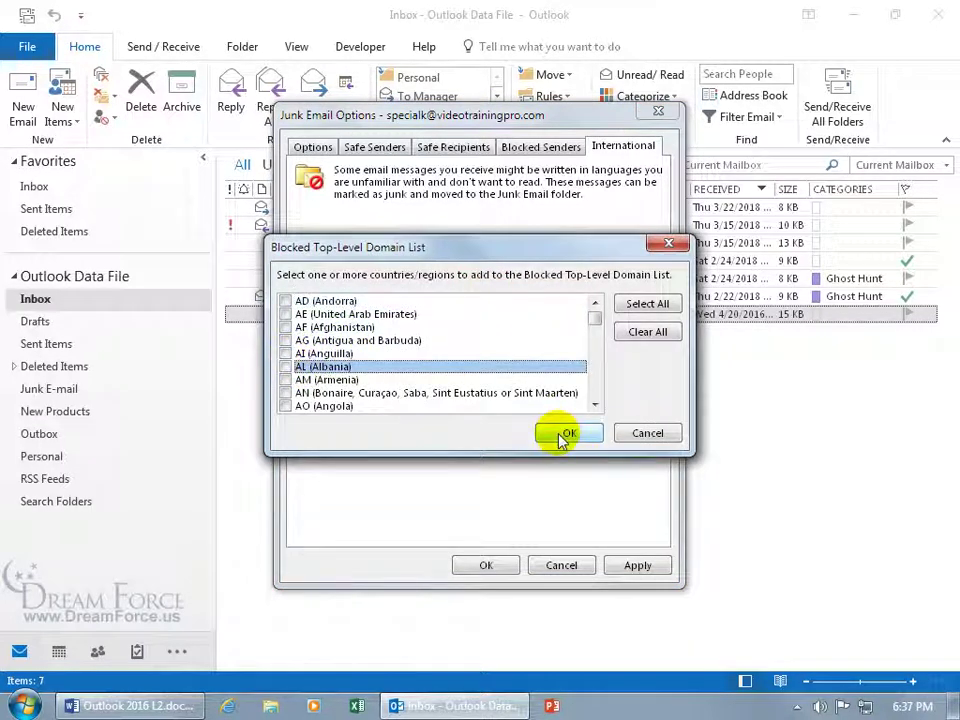
click(562, 437)
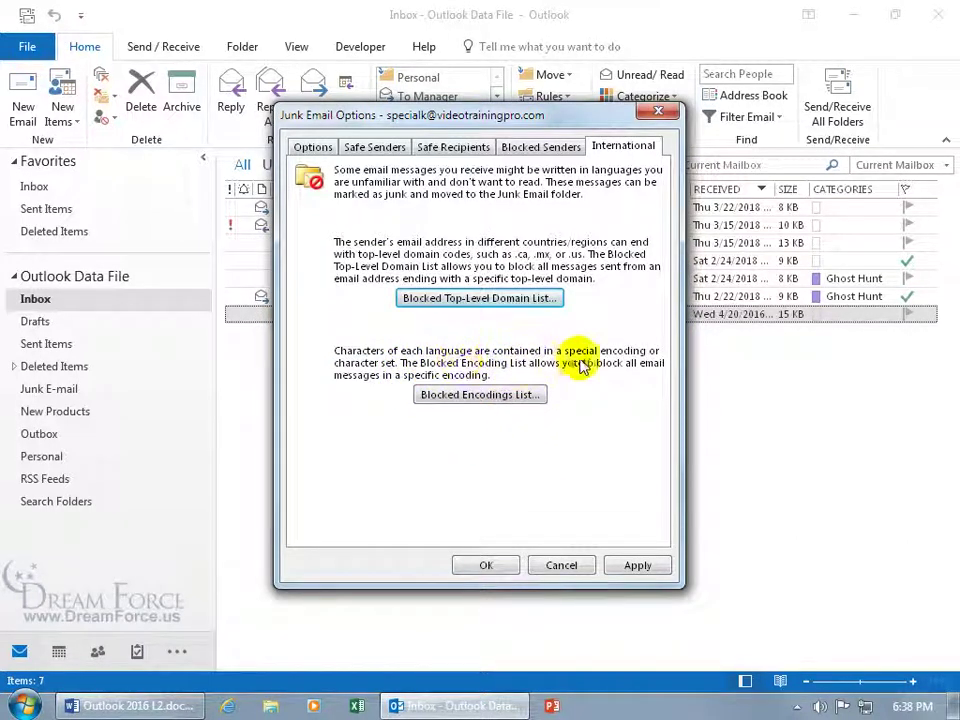
Review the encodings available in the Blocked Encodings List and close the junk email options without saving
click(467, 394)
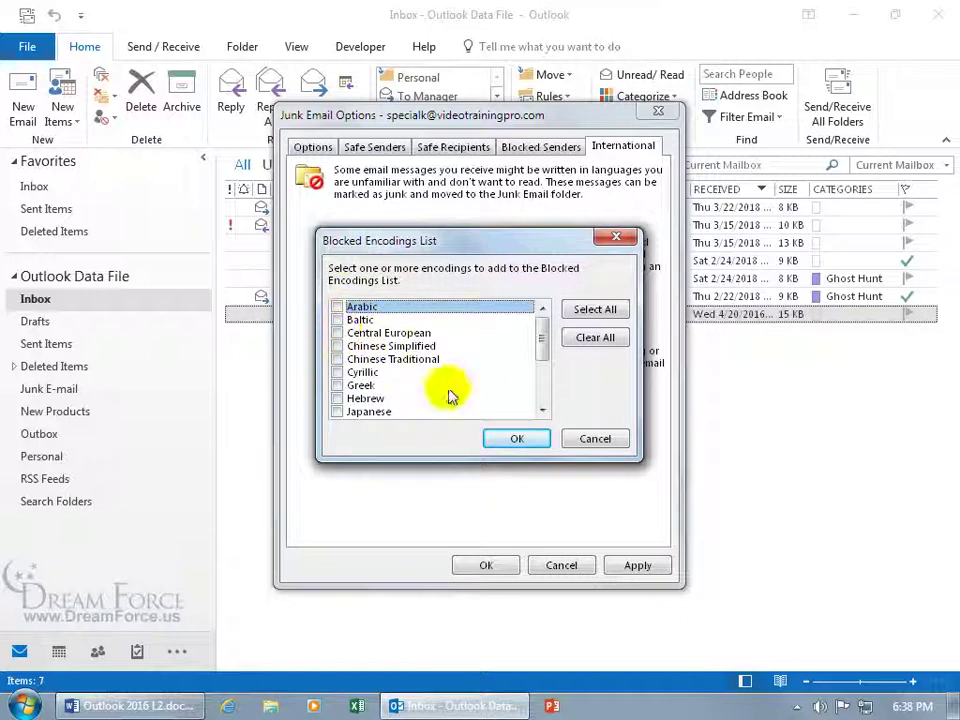
click(580, 440)
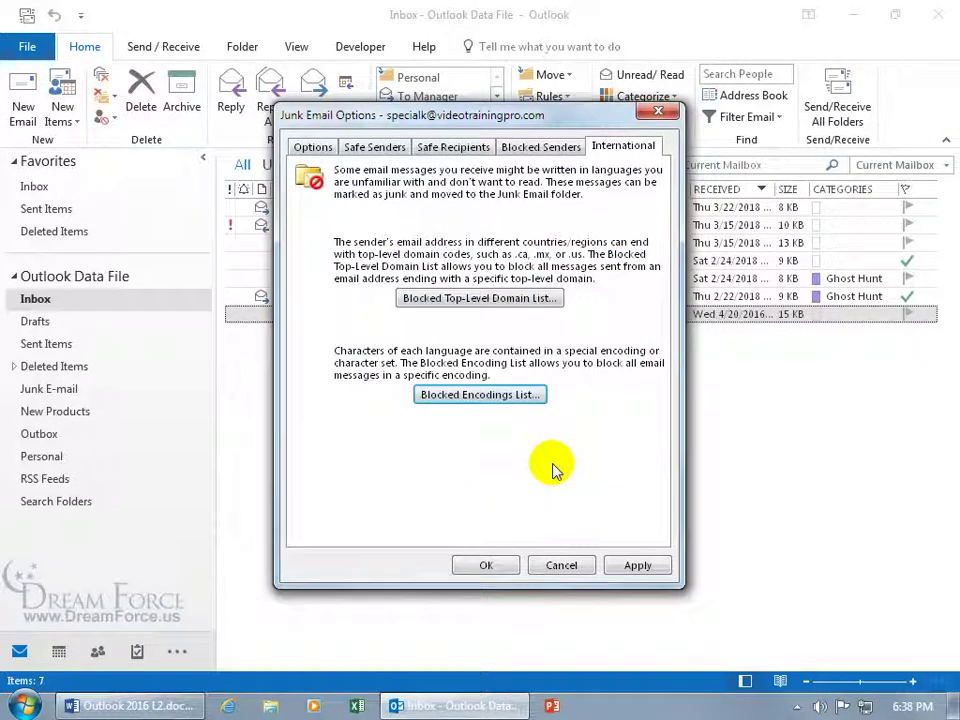
click(562, 565)
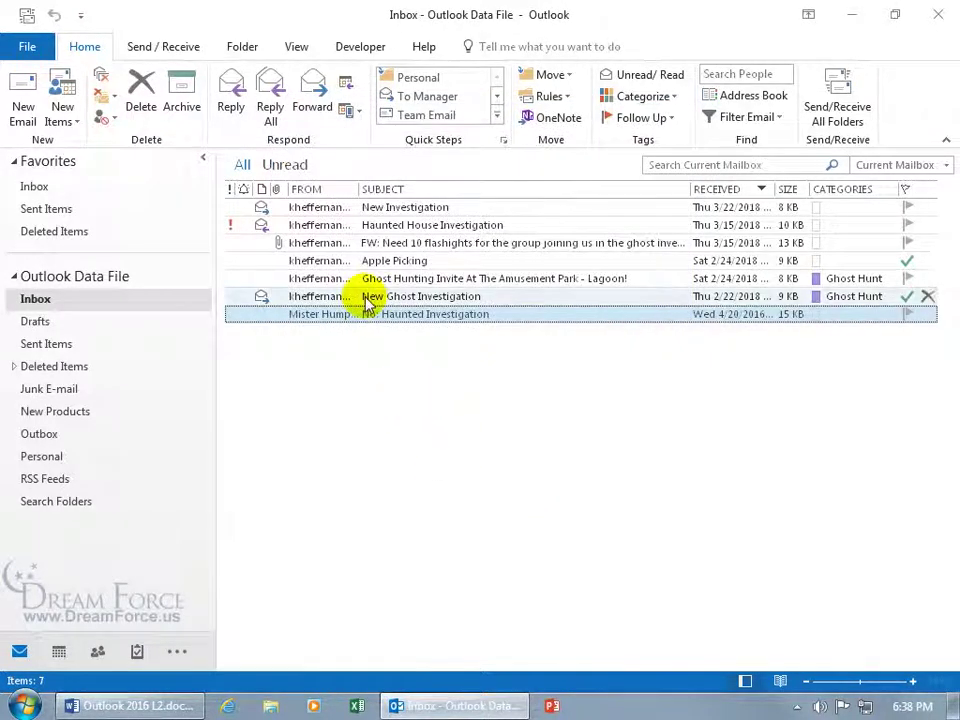
Widen the From column and set the "No: Haunted Investigation" message's sender domain to never be blocked
drag(356, 189, 421, 189)
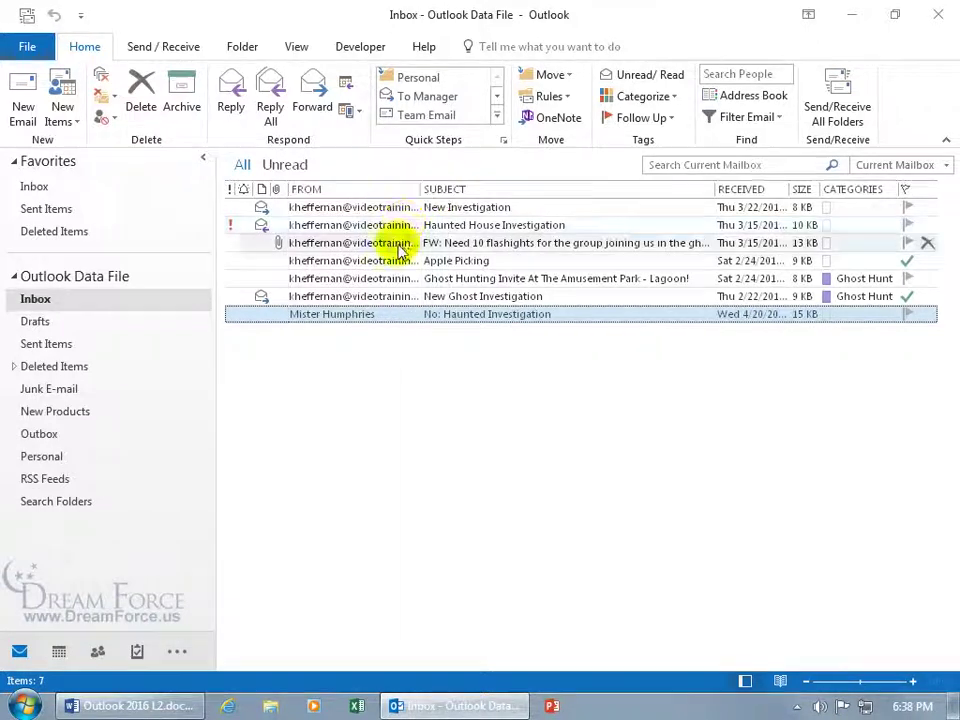
right_click(365, 318)
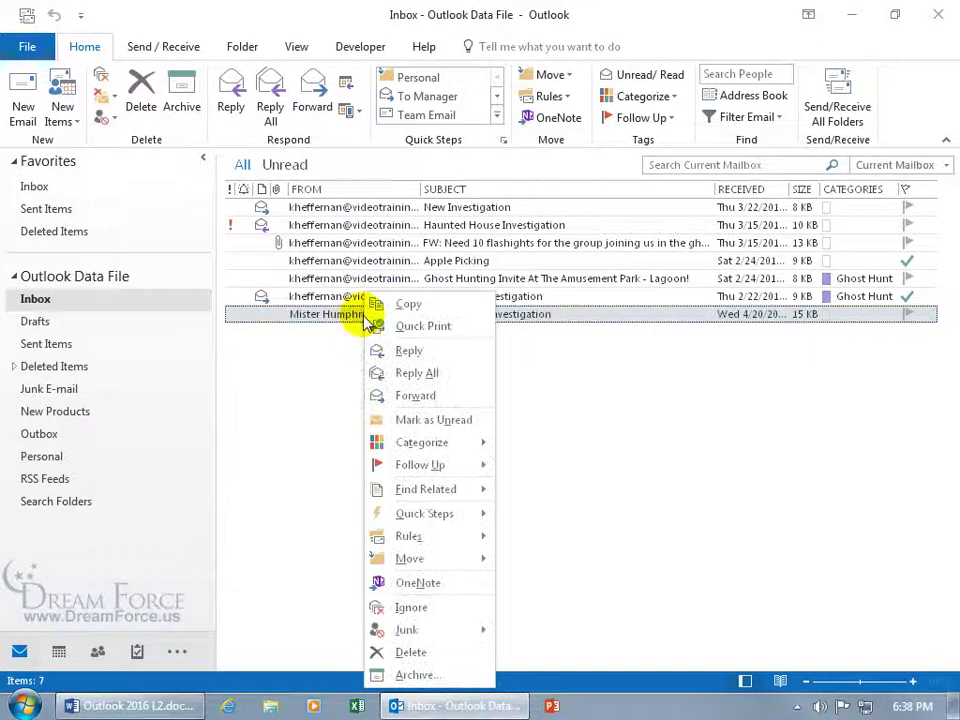
mouse_move(454, 632)
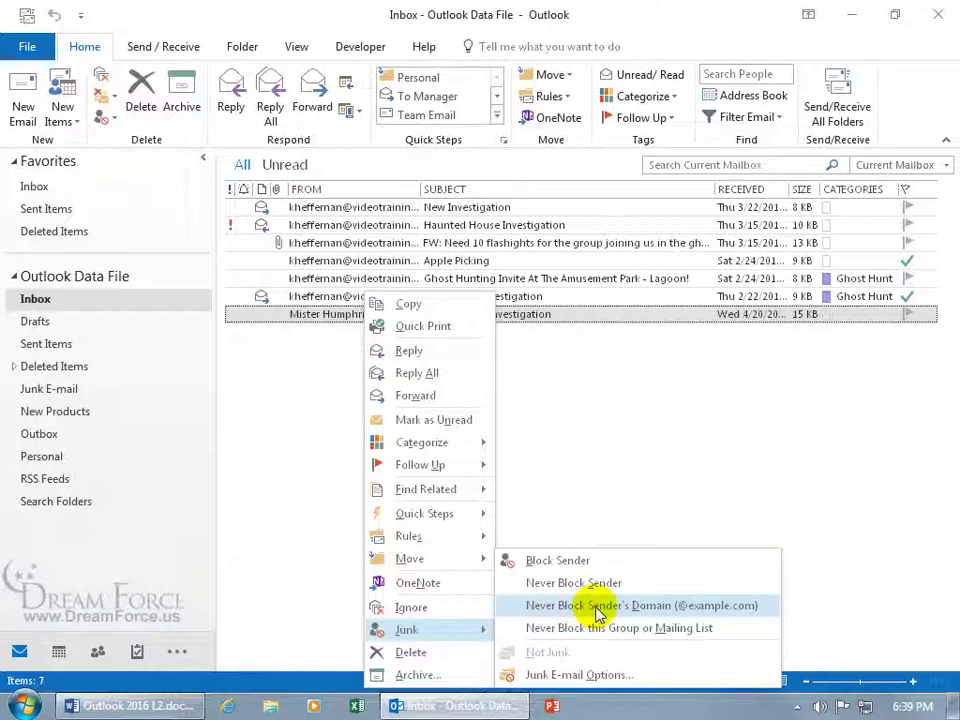
click(659, 612)
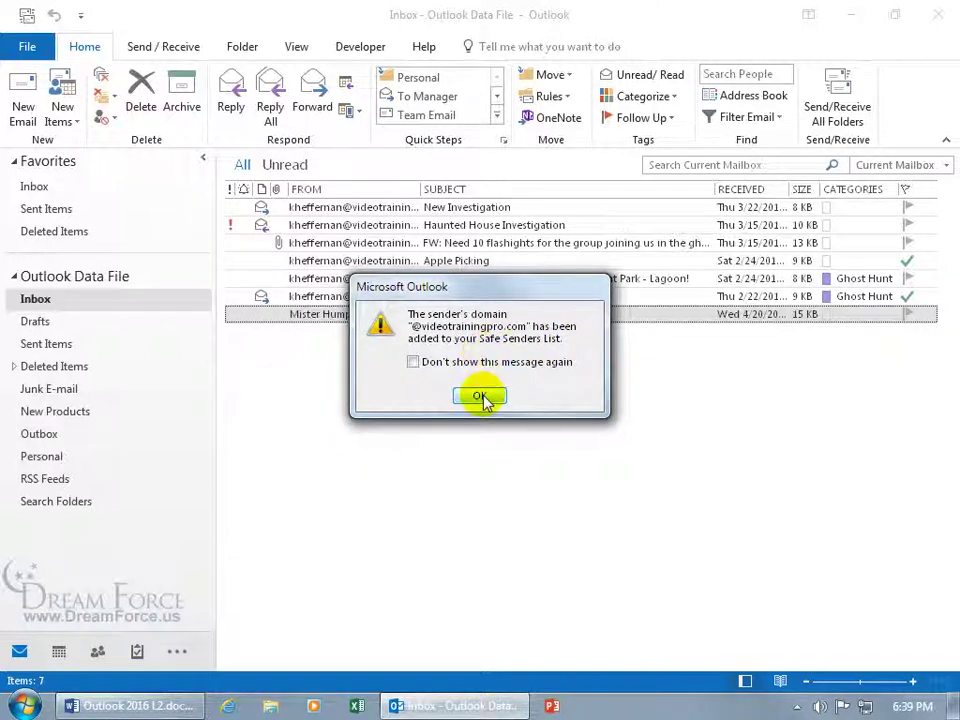
click(482, 396)
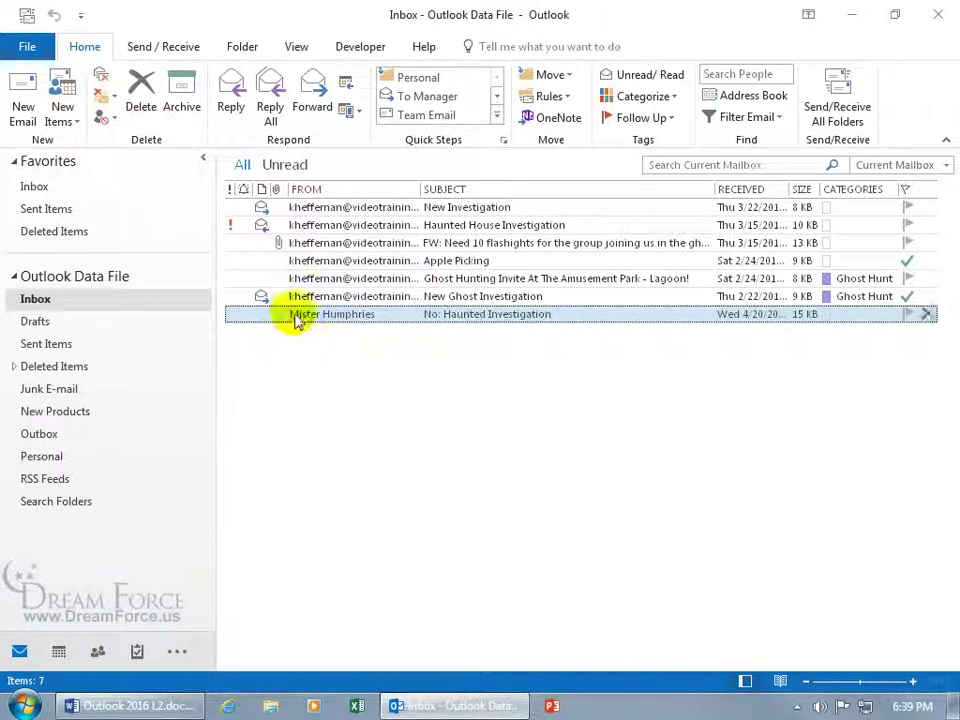
click(106, 124)
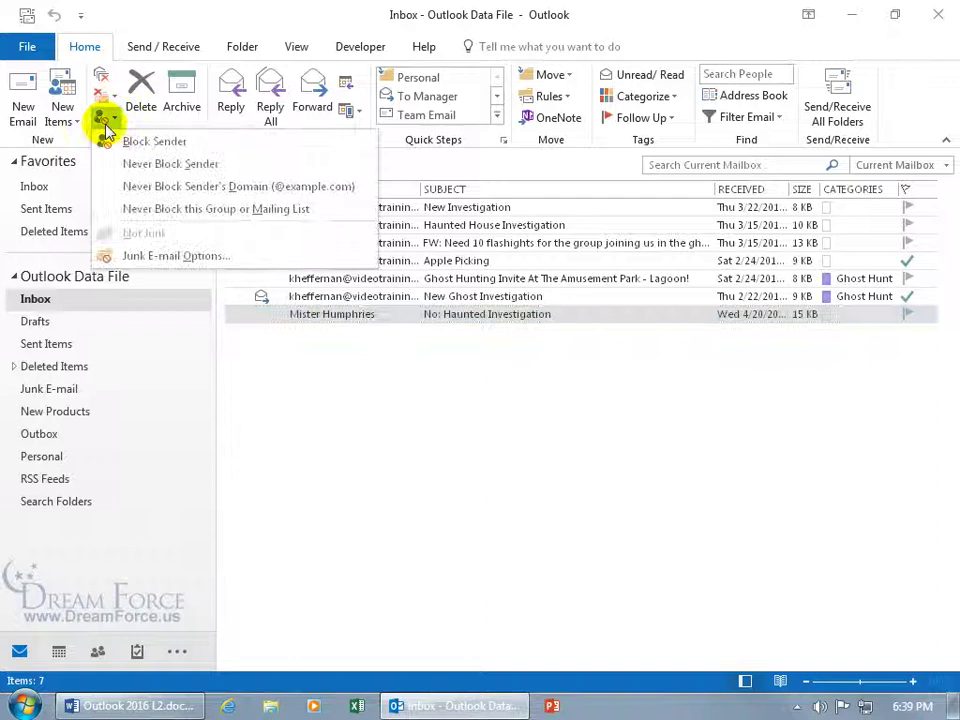
click(139, 254)
click(375, 147)
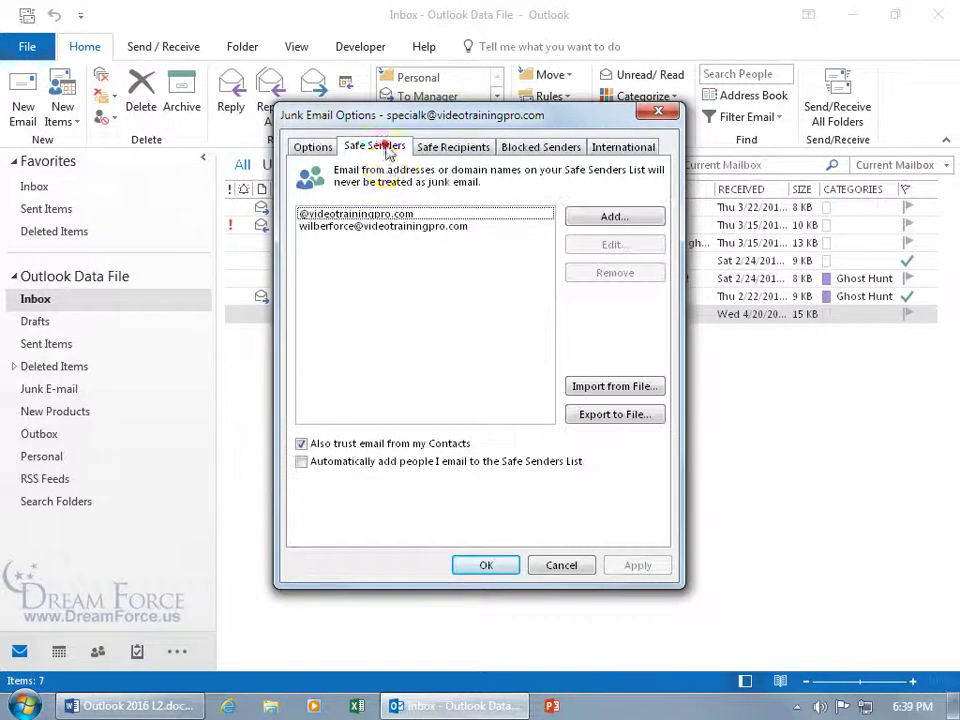
click(343, 214)
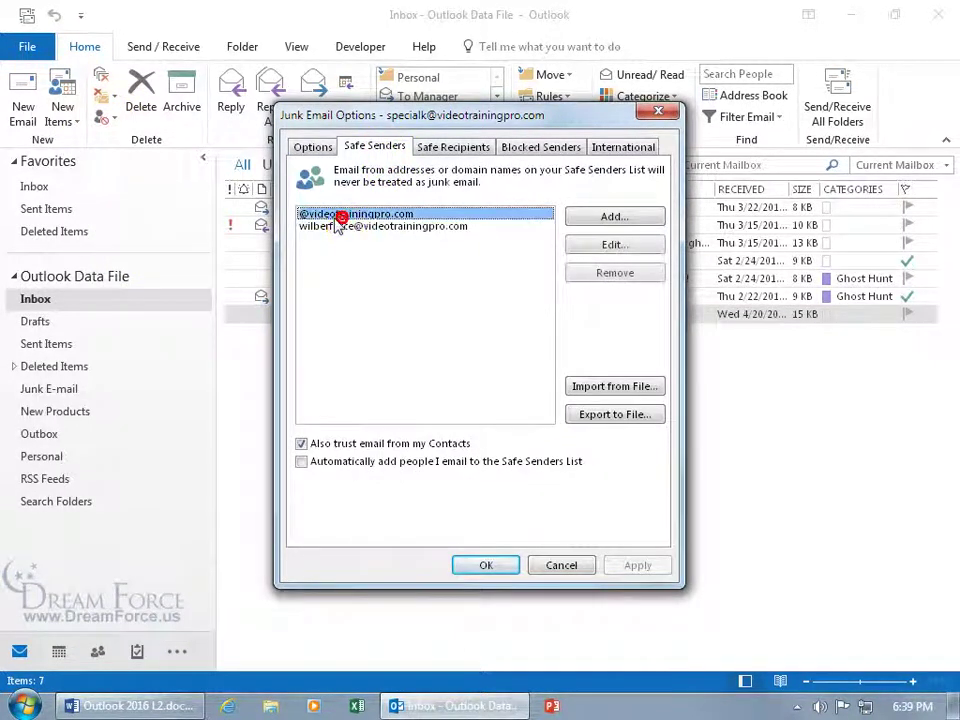
click(406, 226)
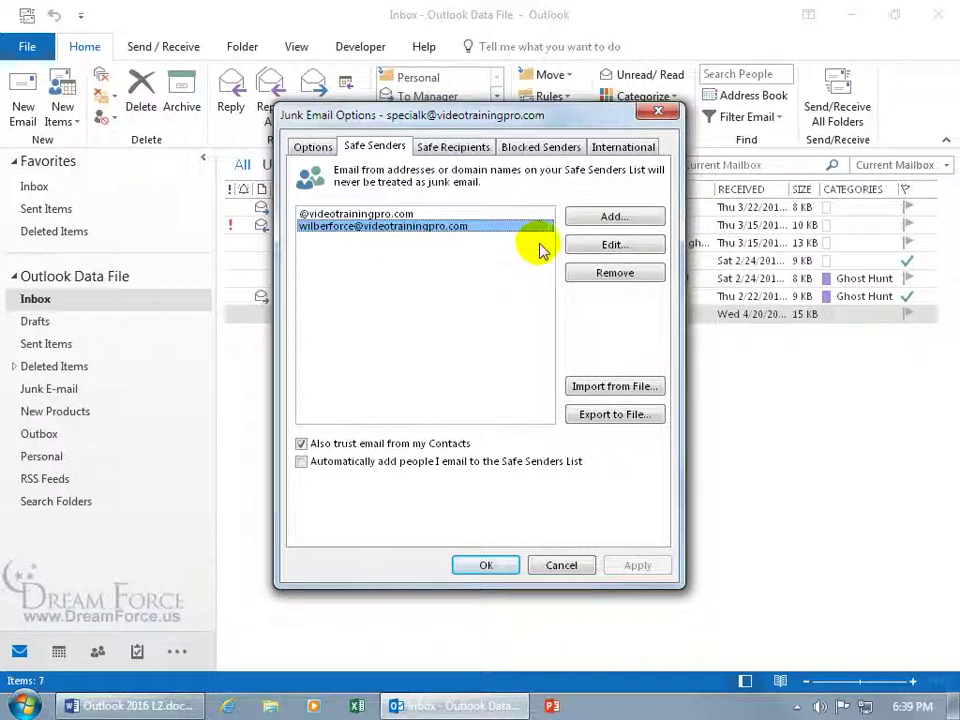
click(592, 278)
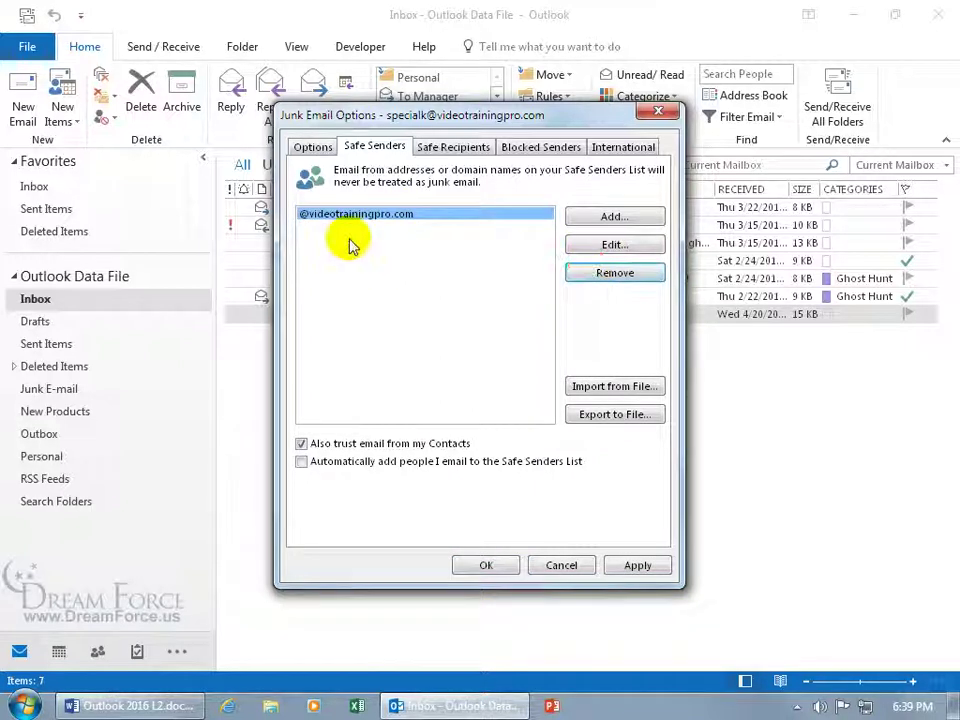
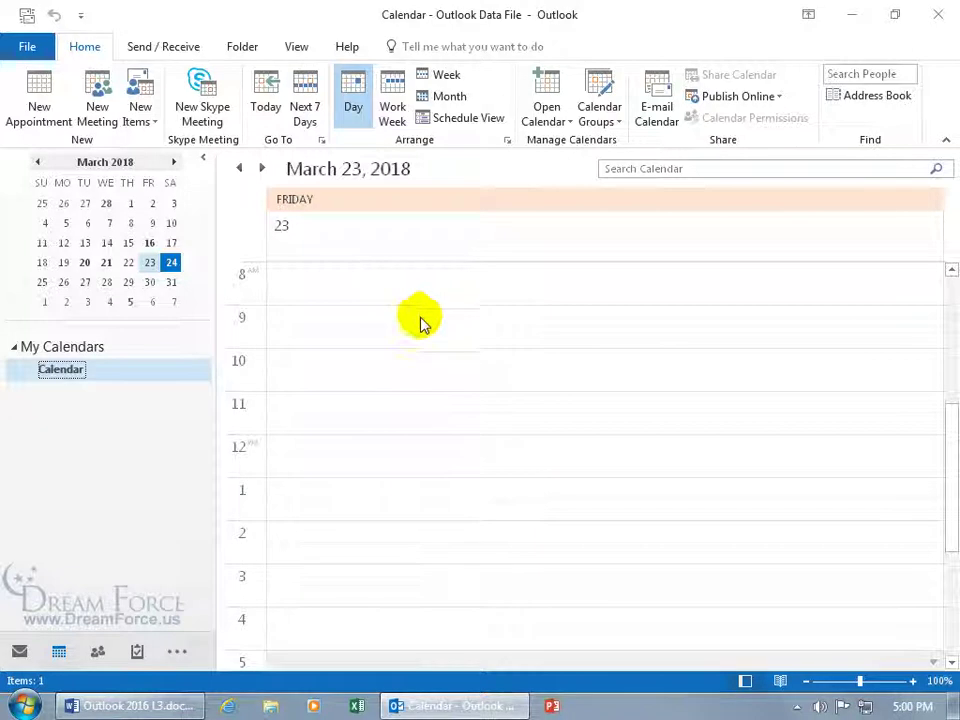
Set the calendar work hours to start at 7:30 AM and end at 4:30 PM
drag(943, 508, 949, 456)
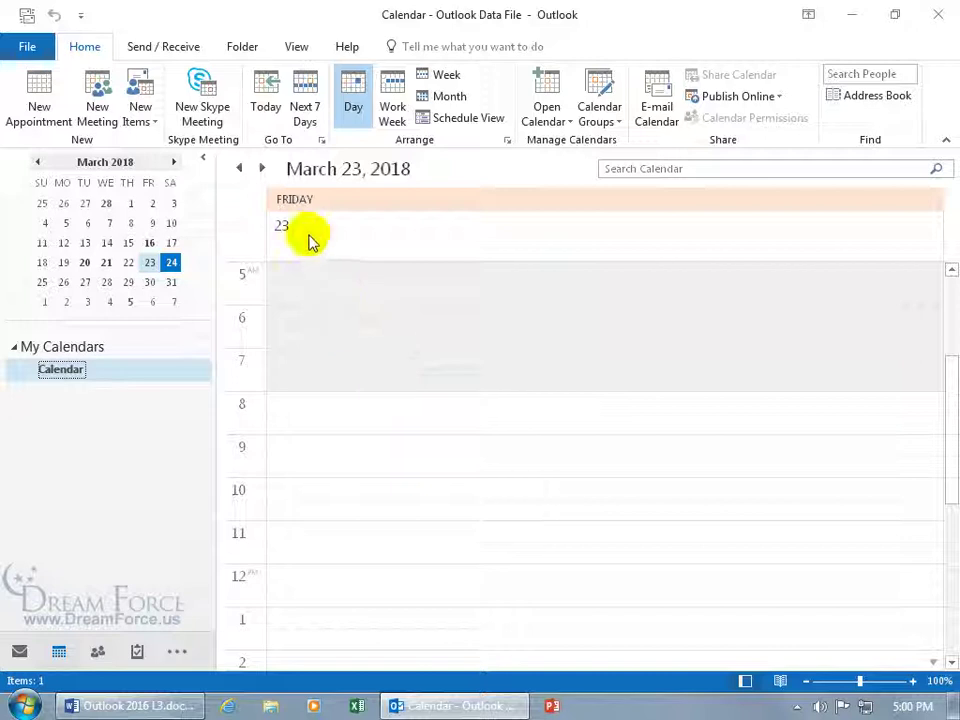
click(507, 143)
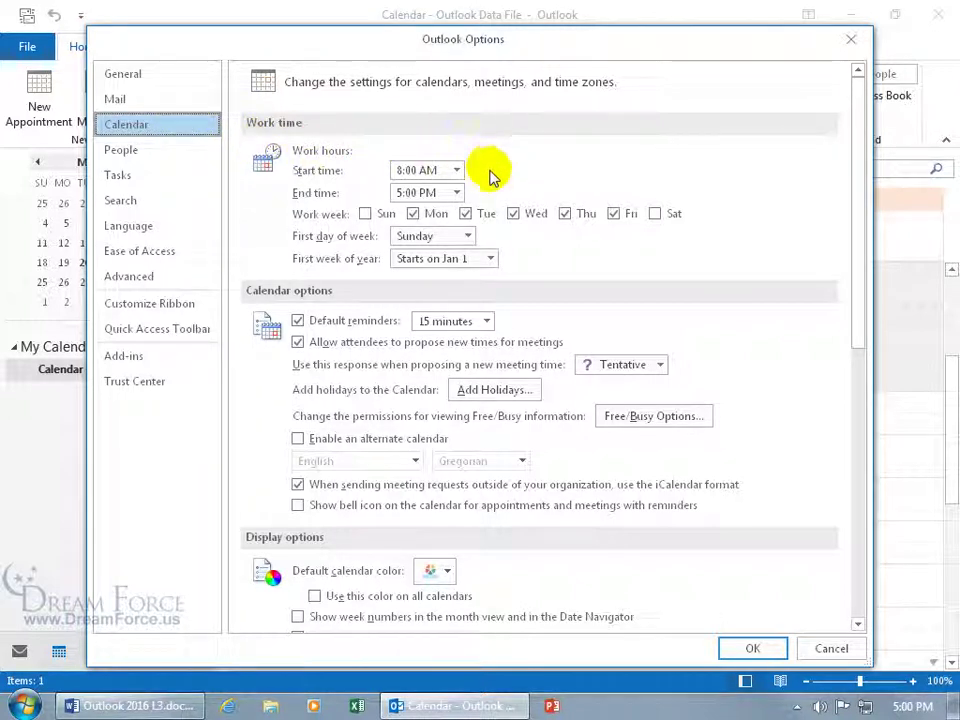
click(456, 170)
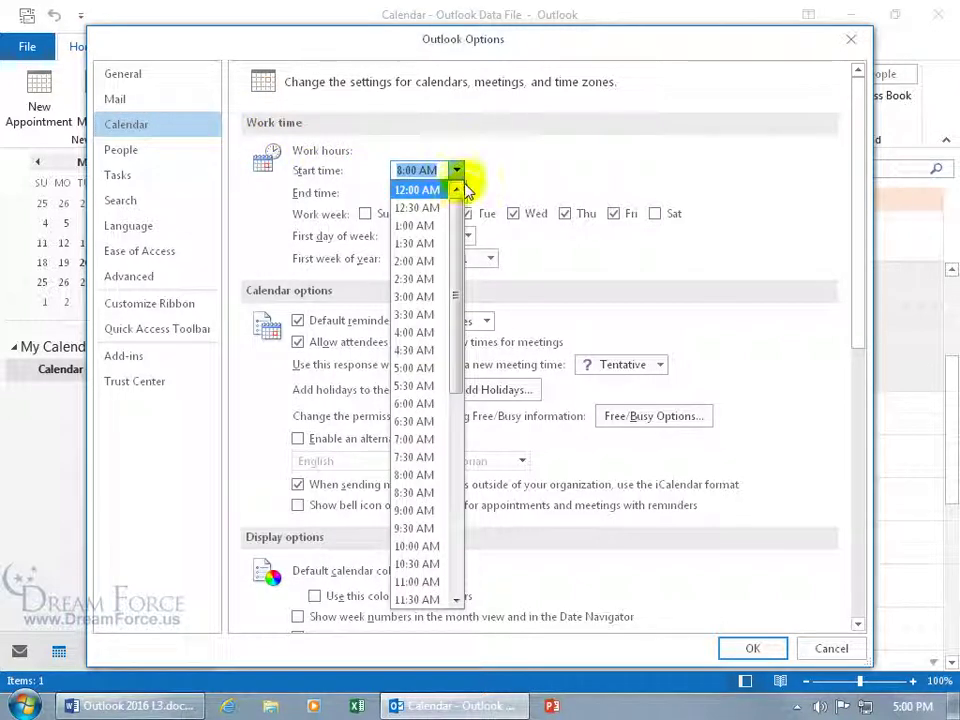
click(417, 456)
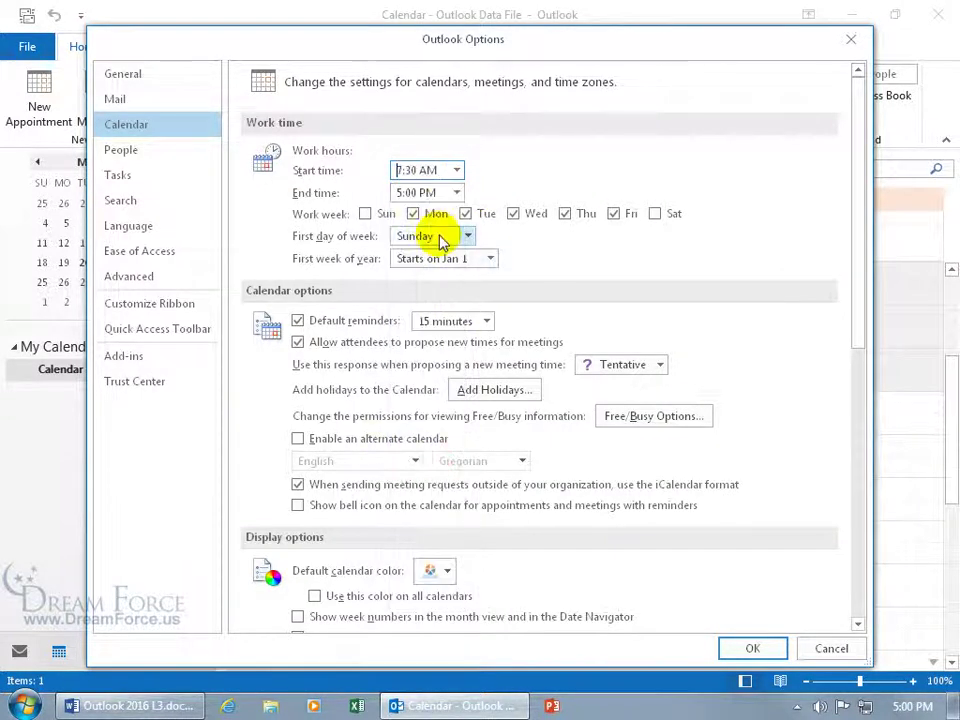
click(416, 170)
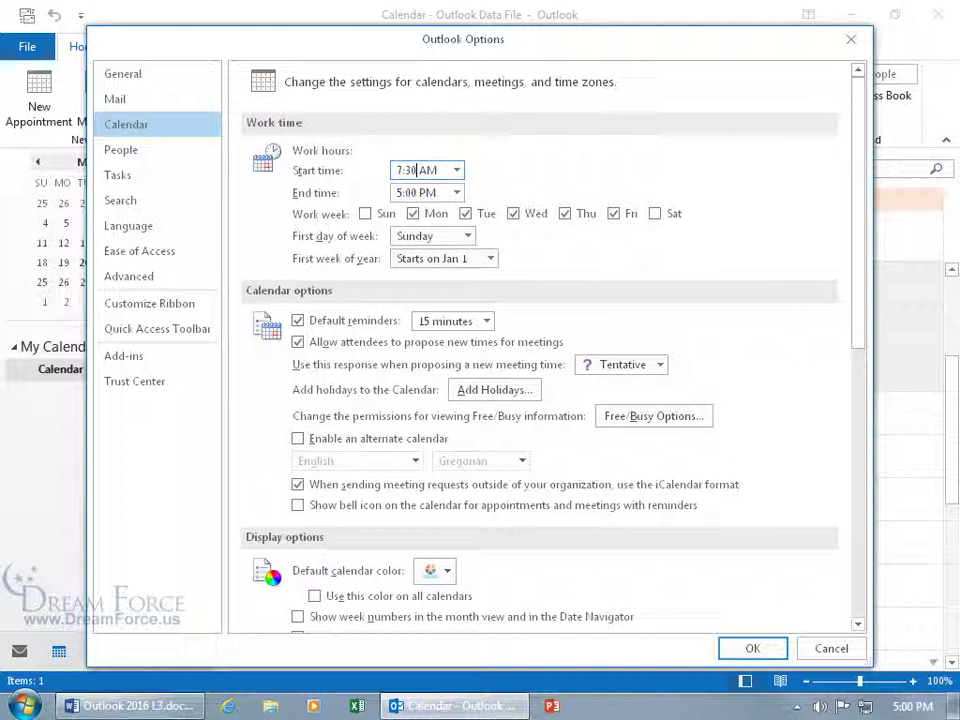
key(Tab)
click(456, 193)
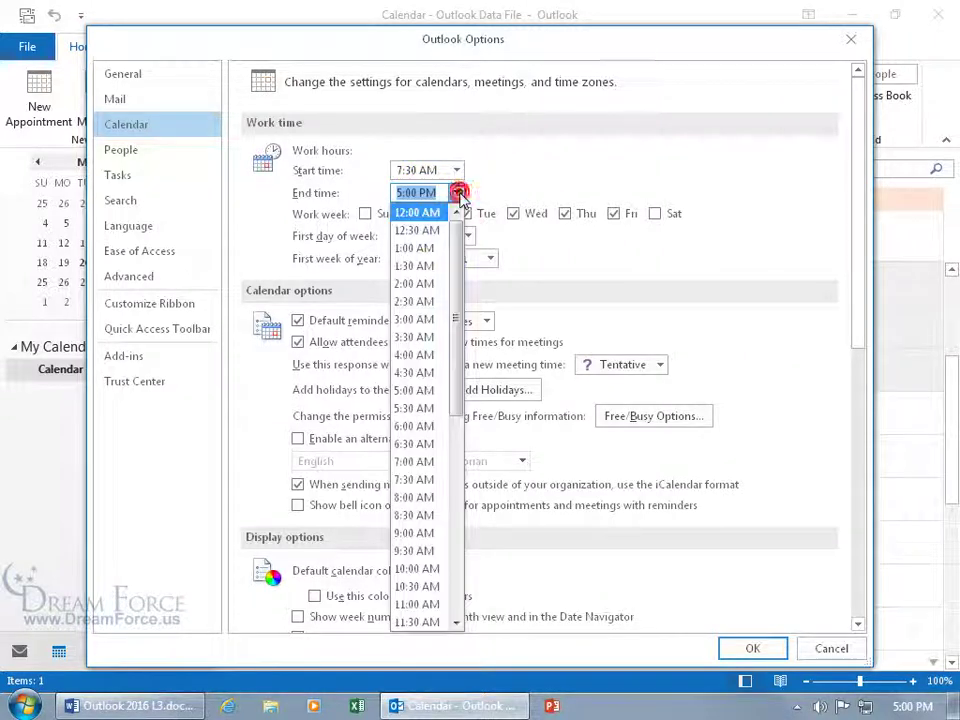
drag(460, 256, 460, 410)
click(414, 441)
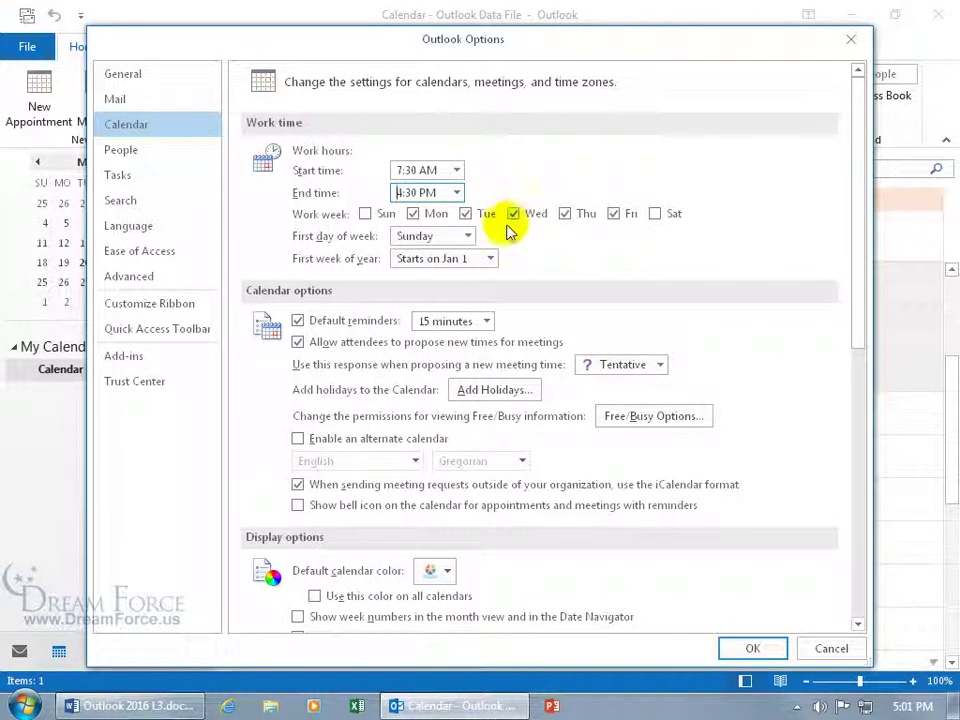
Exclude Friday from the work week, set the first day of the week to Monday, and save the calendar options
click(615, 213)
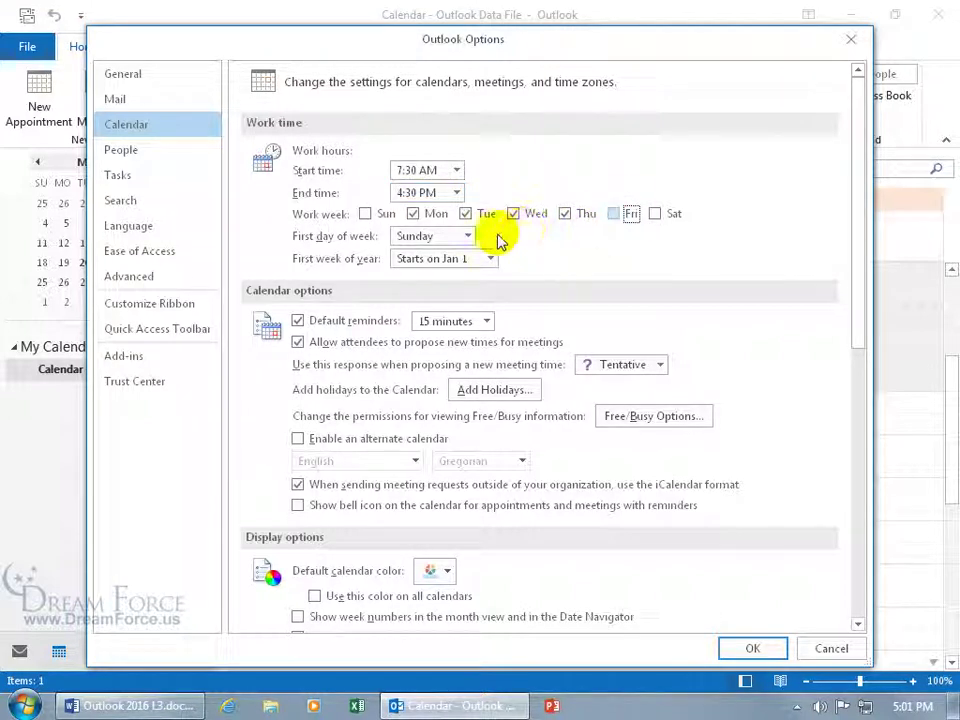
click(467, 236)
click(455, 272)
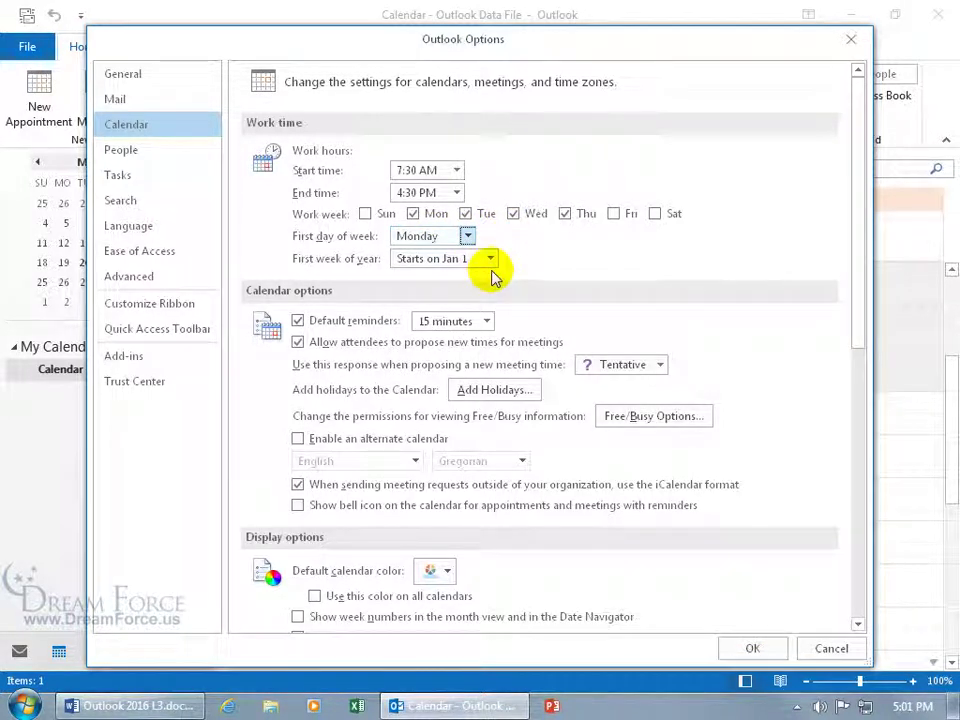
click(490, 258)
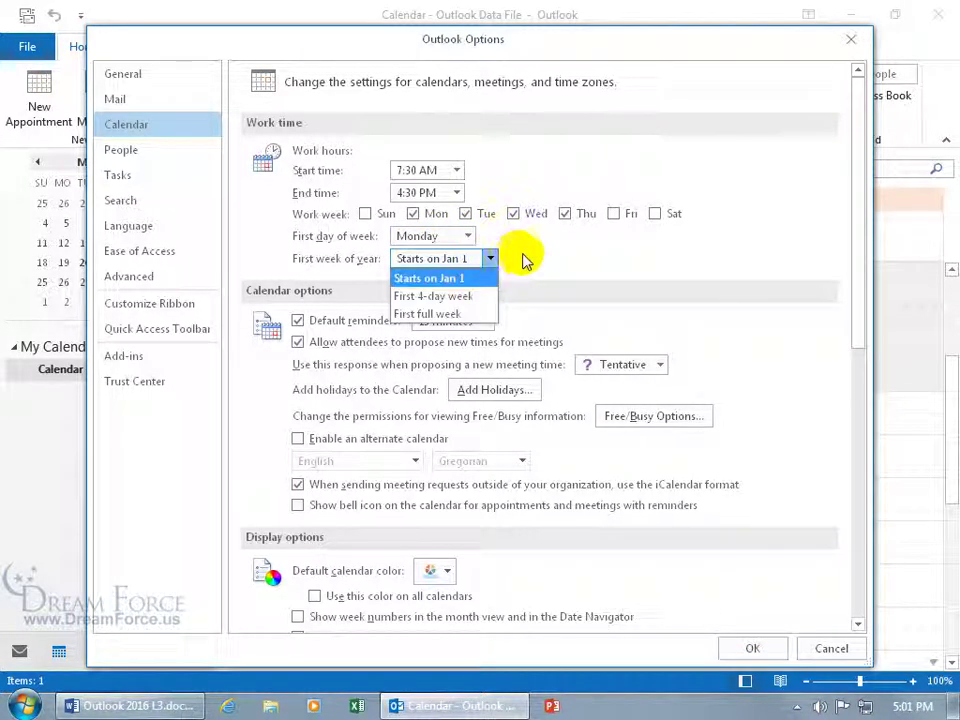
click(522, 257)
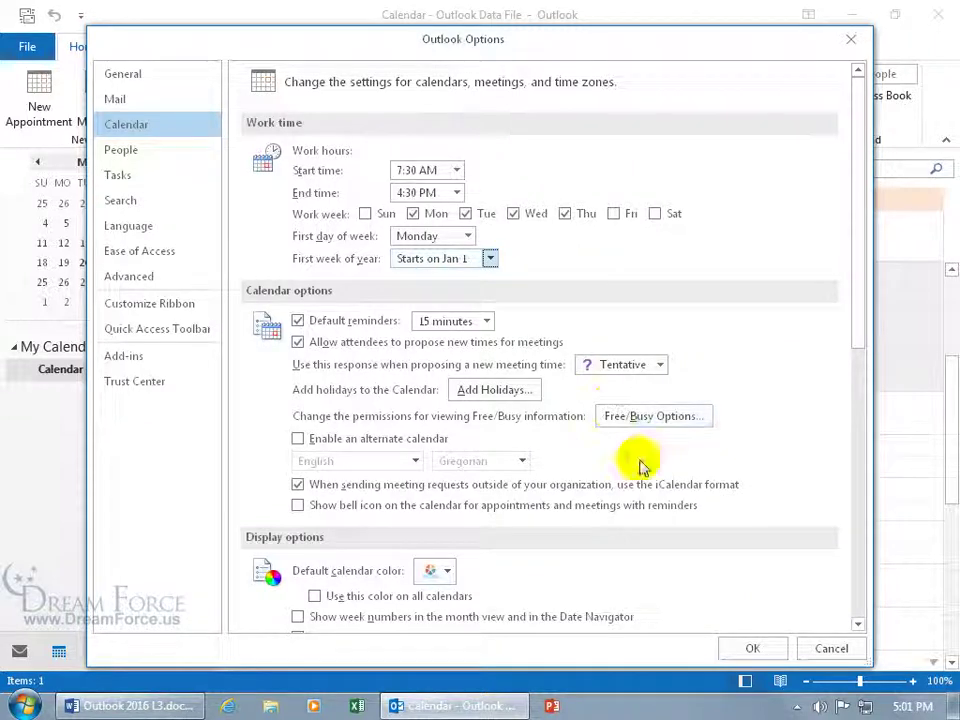
click(752, 648)
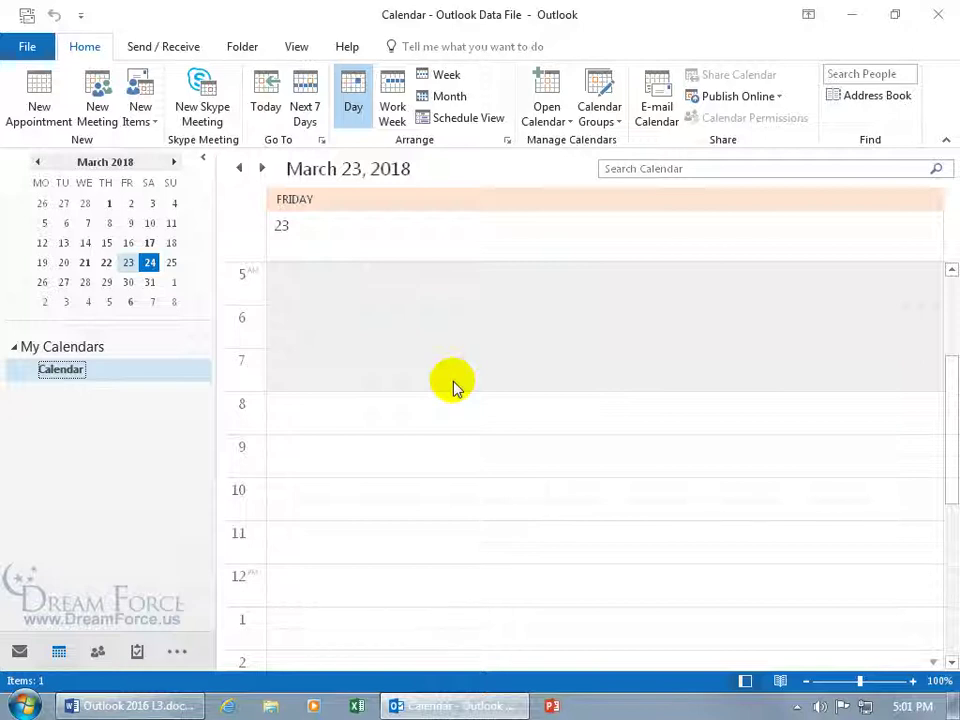
Reload the calendar from Mail and check the work hours shown on Friday, March 23 and Thursday, March 22, 2018
click(20, 652)
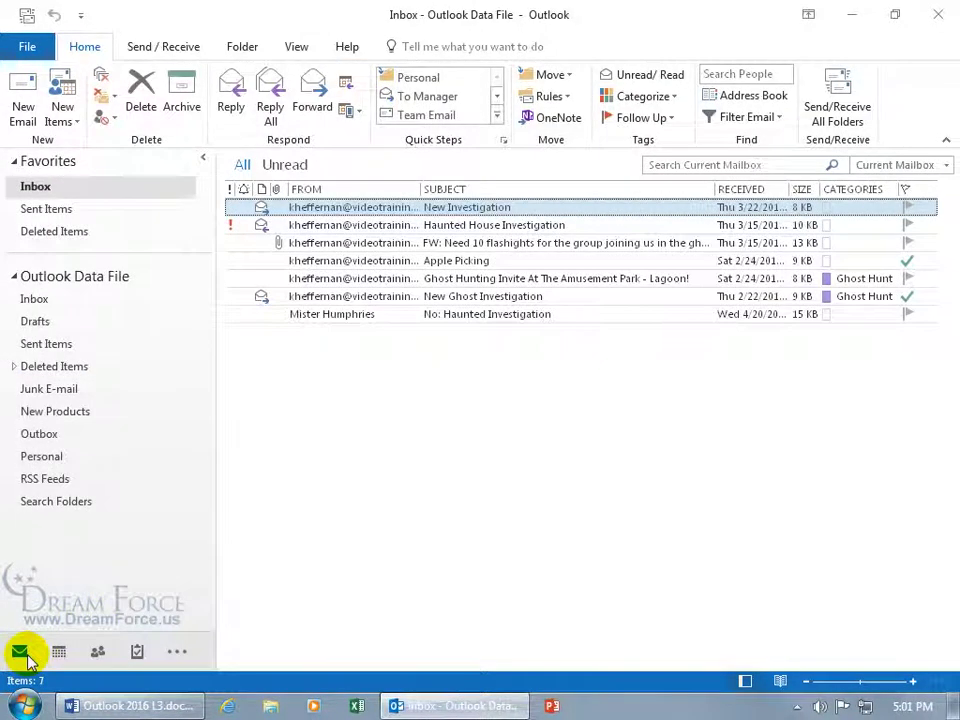
click(59, 652)
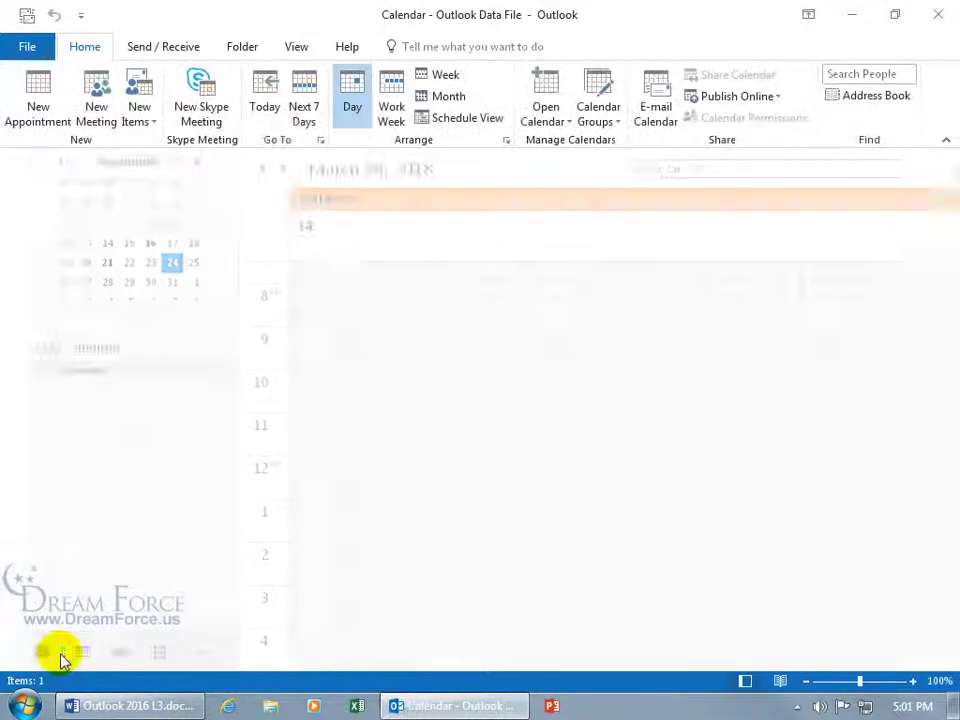
click(241, 169)
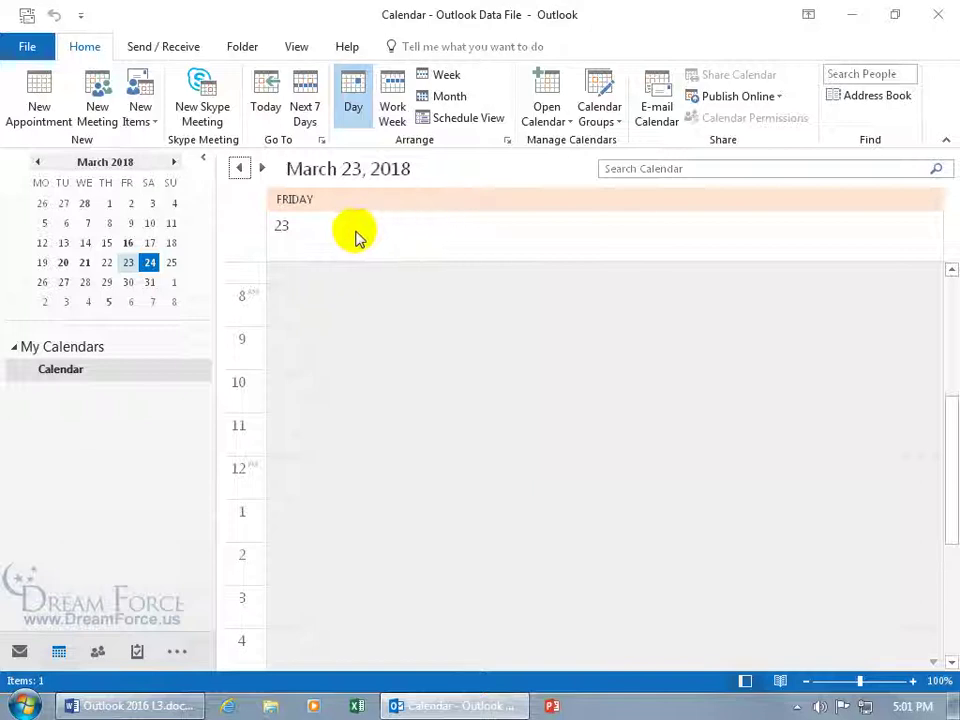
drag(947, 403, 949, 295)
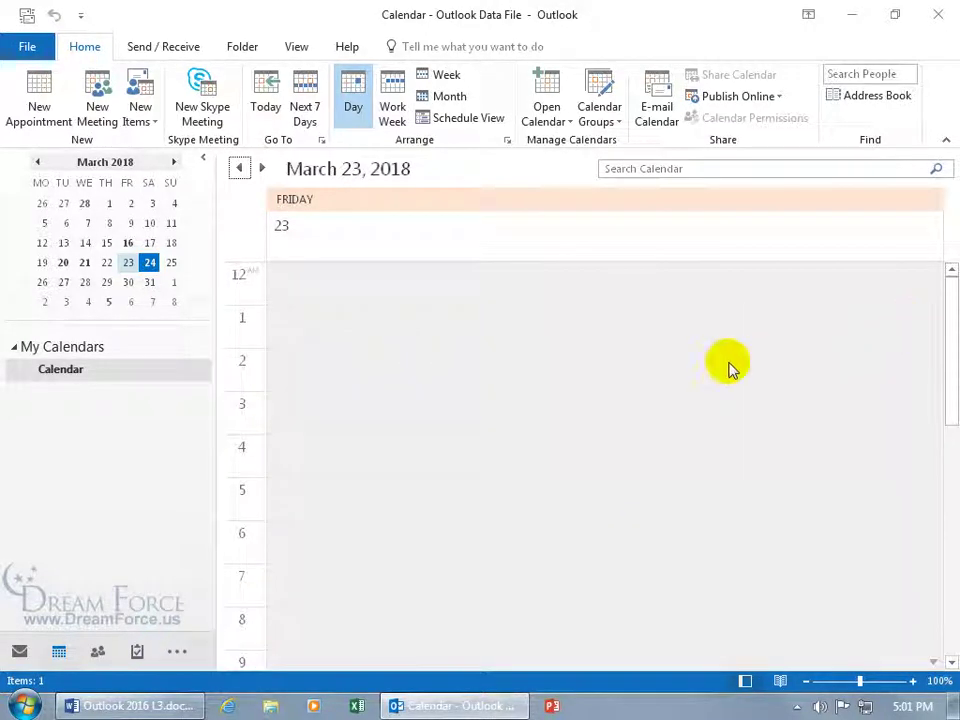
click(240, 170)
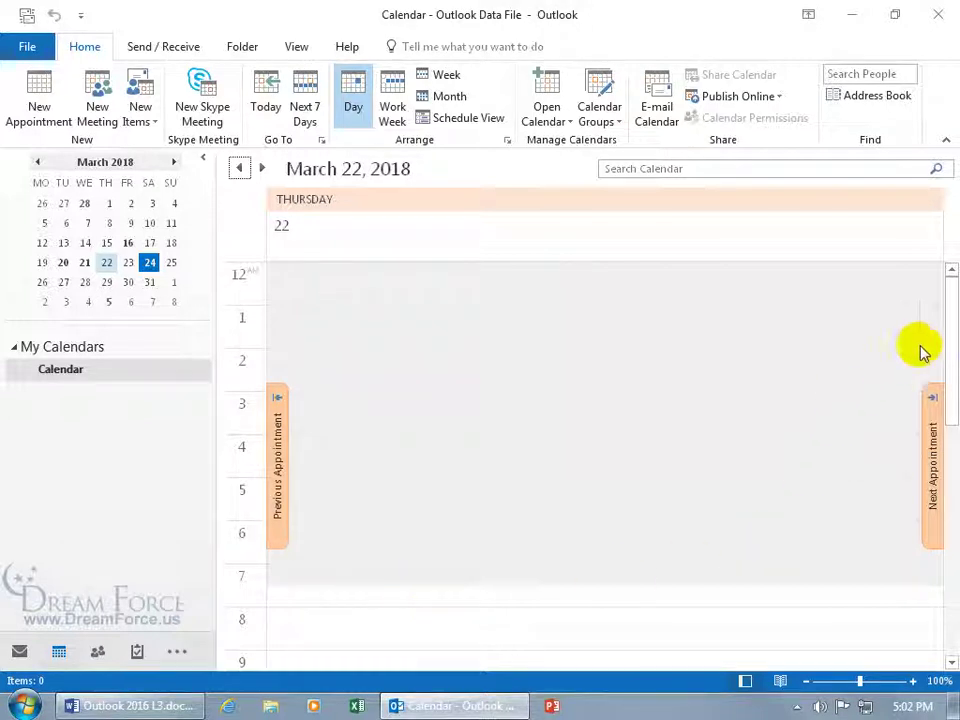
drag(950, 338, 951, 514)
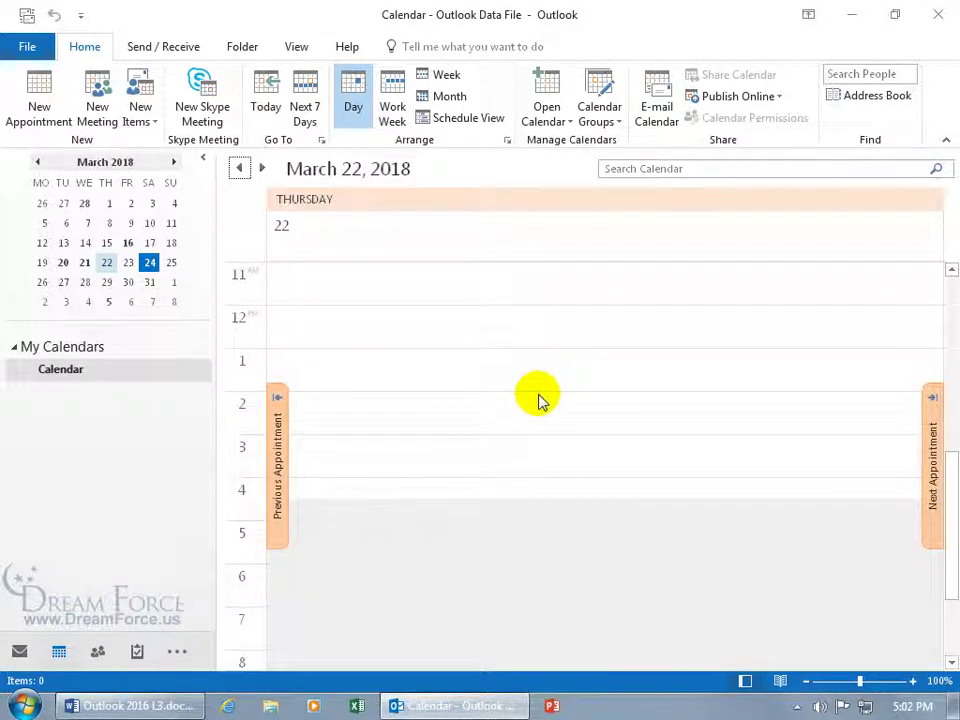
Display the calendar in the Work Week, Week and Month views in turn to compare the days shown
click(393, 106)
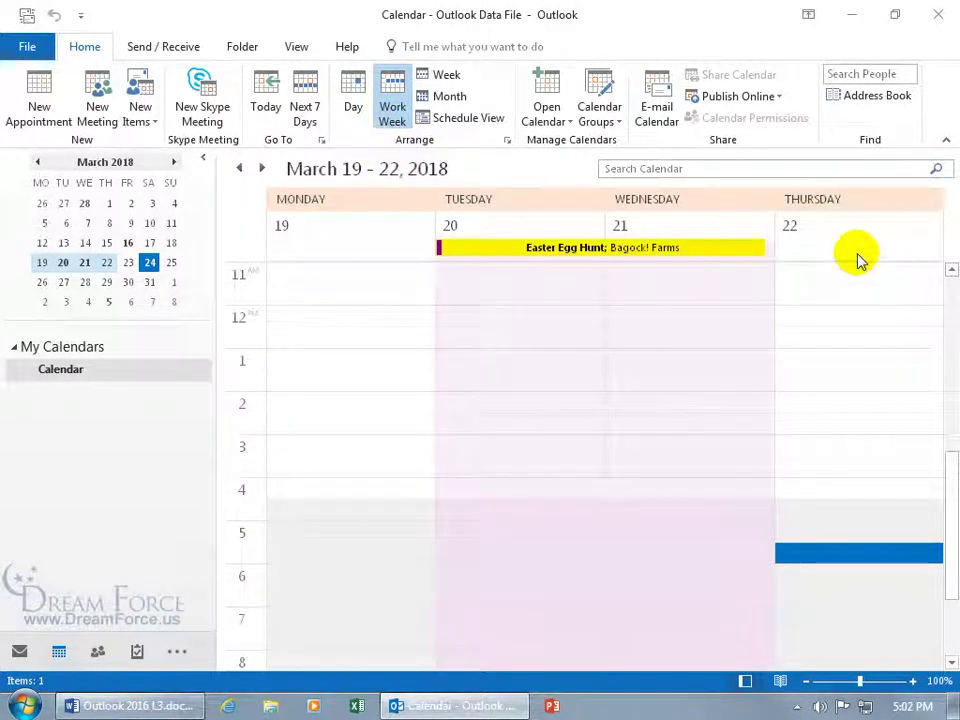
click(447, 76)
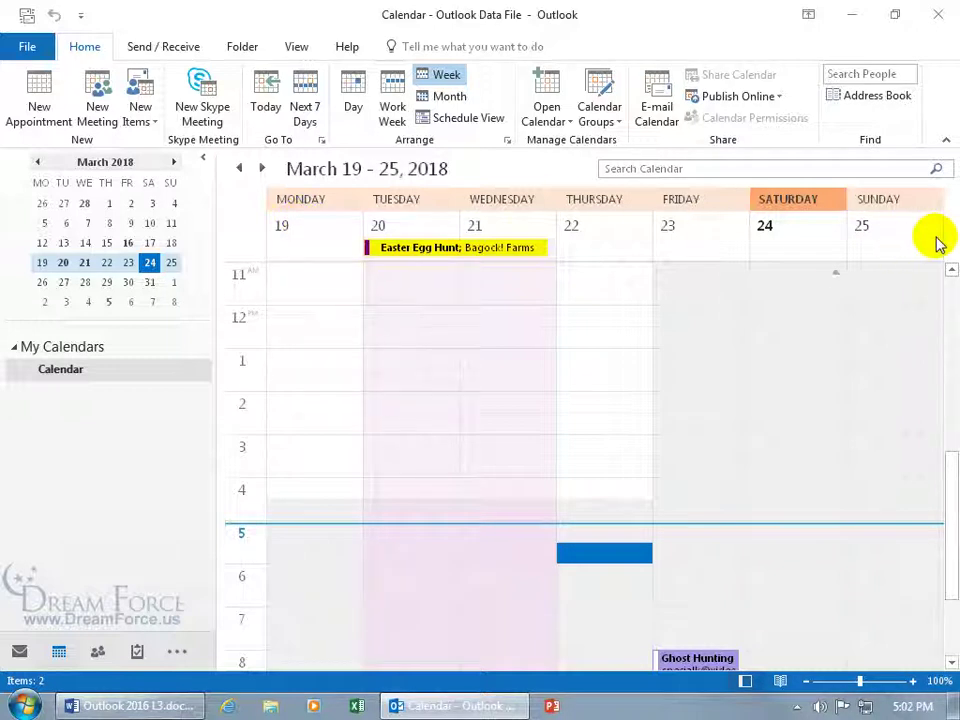
click(449, 96)
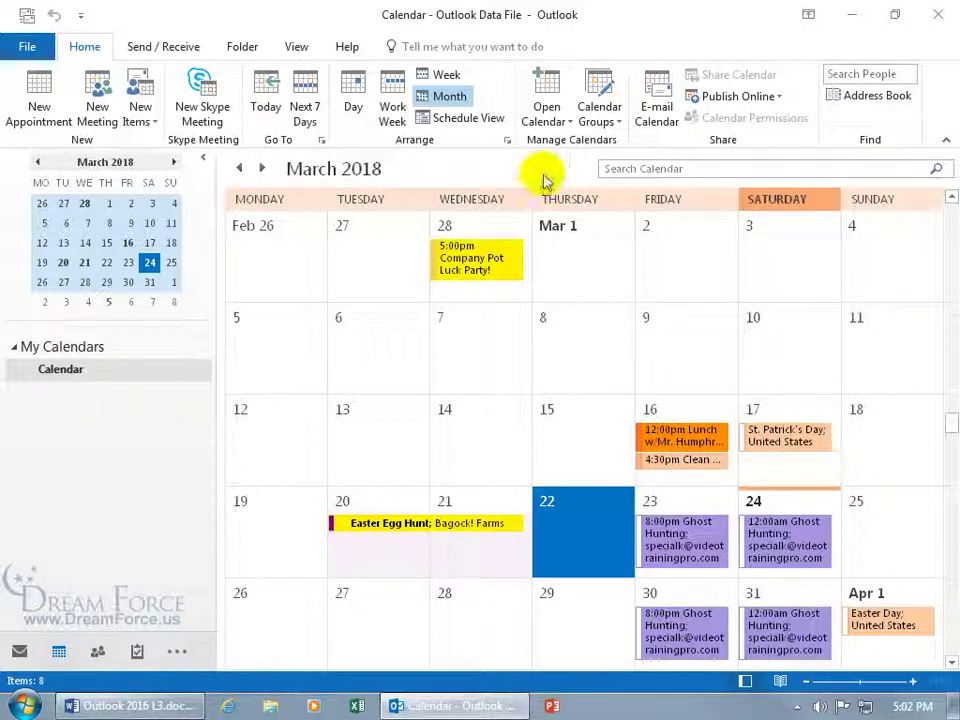
Display March 22, 2018 in Day view and set the calendar's time scale to 15 minutes through the advanced view settings
click(356, 96)
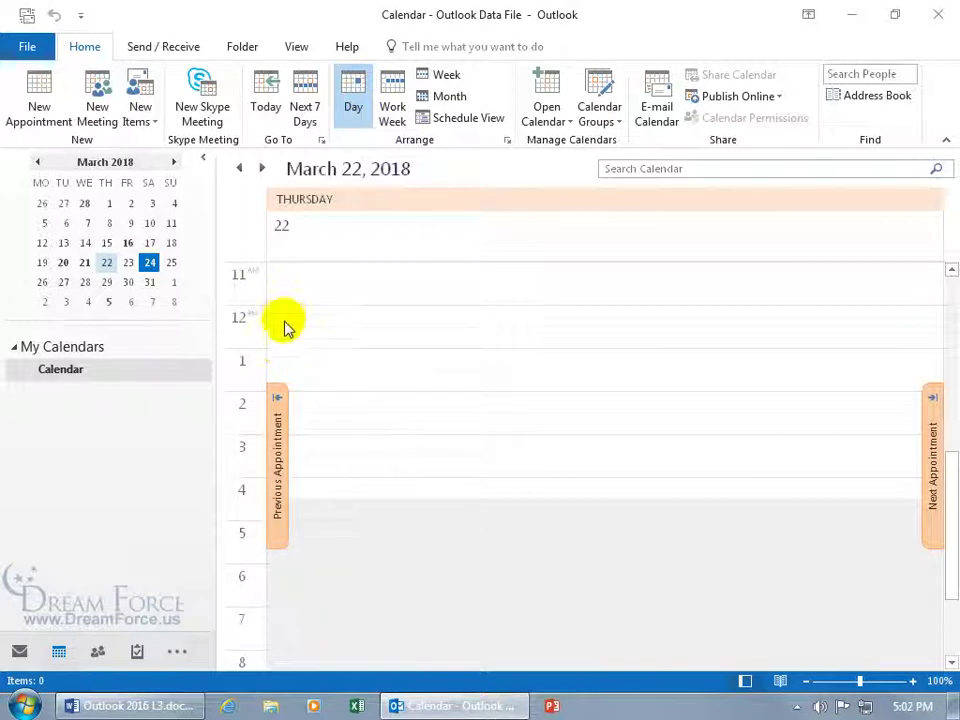
click(297, 48)
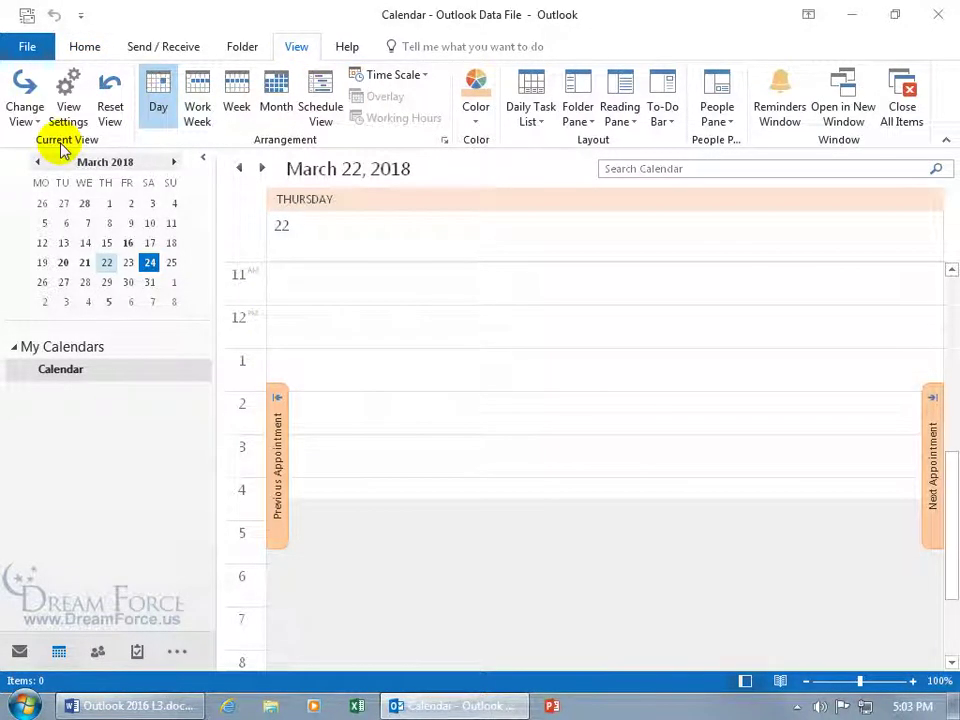
click(67, 98)
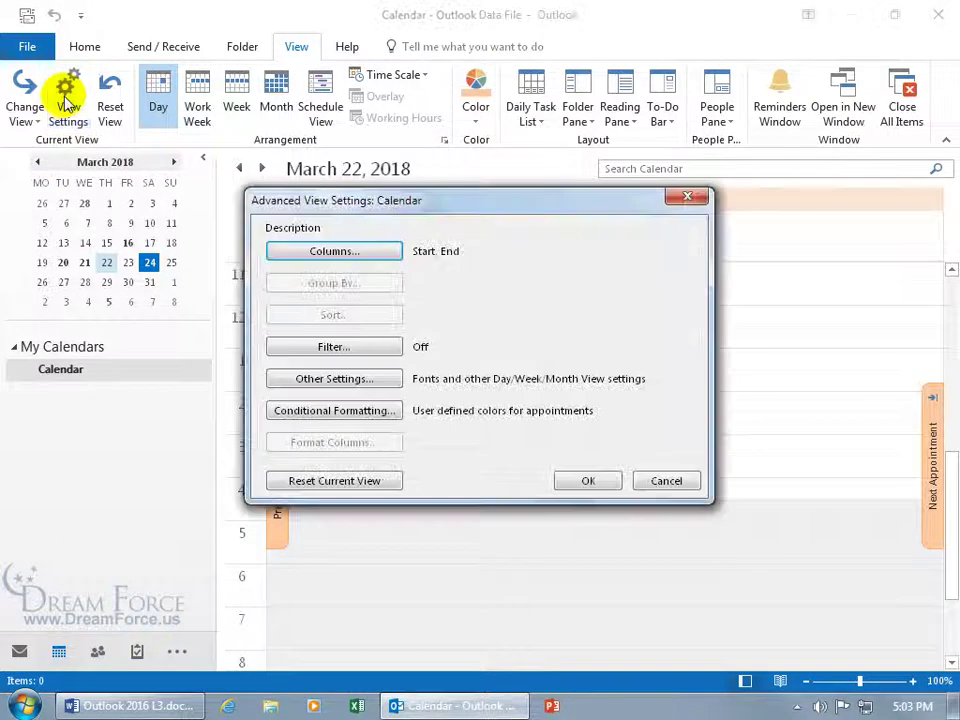
click(331, 380)
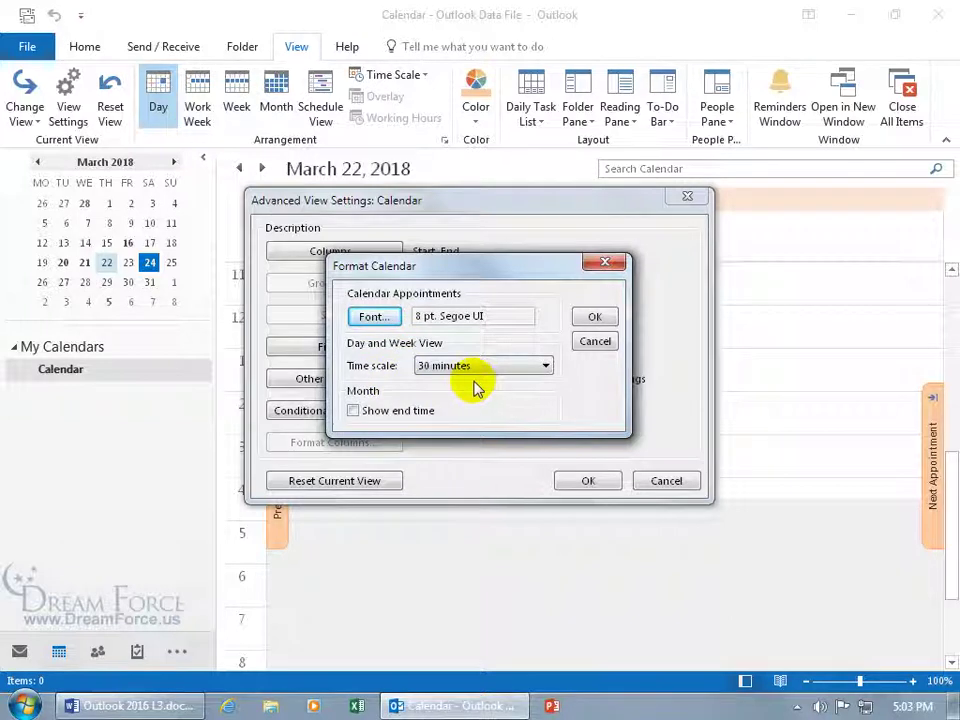
click(521, 368)
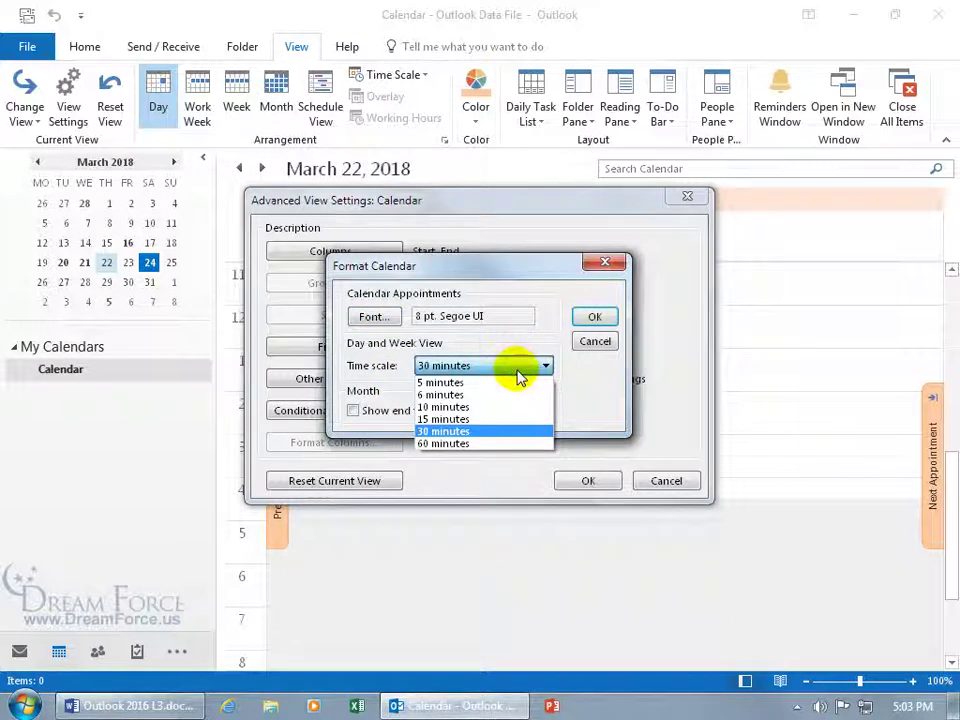
click(492, 419)
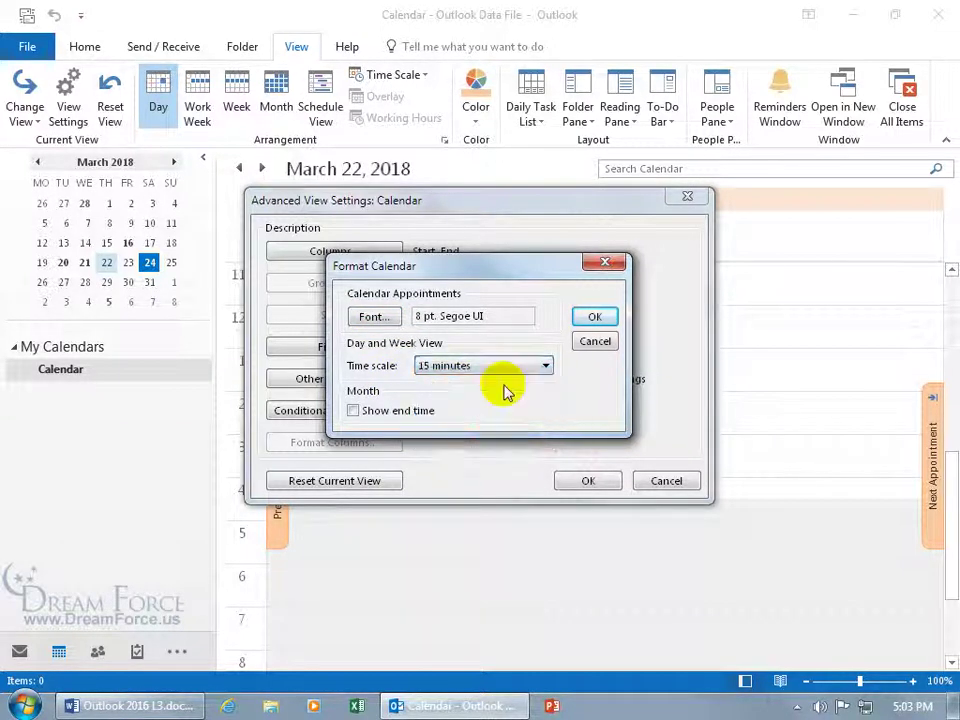
click(594, 317)
click(589, 481)
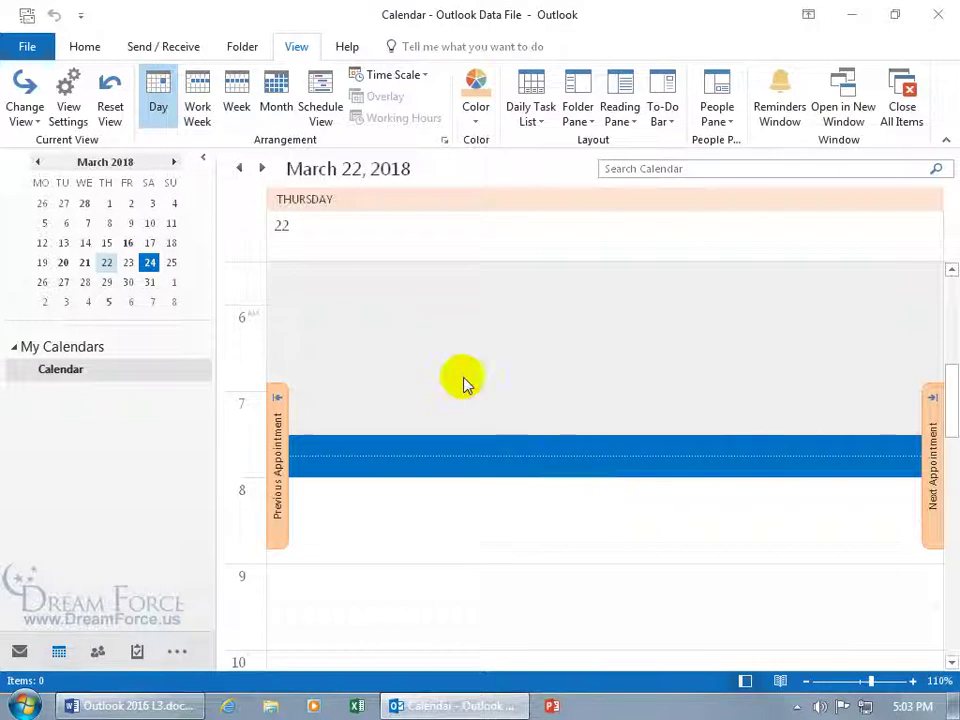
Examine the 15-minute intervals on March 22 around the start of work hours and select the 7:15 AM slot
drag(951, 385, 951, 422)
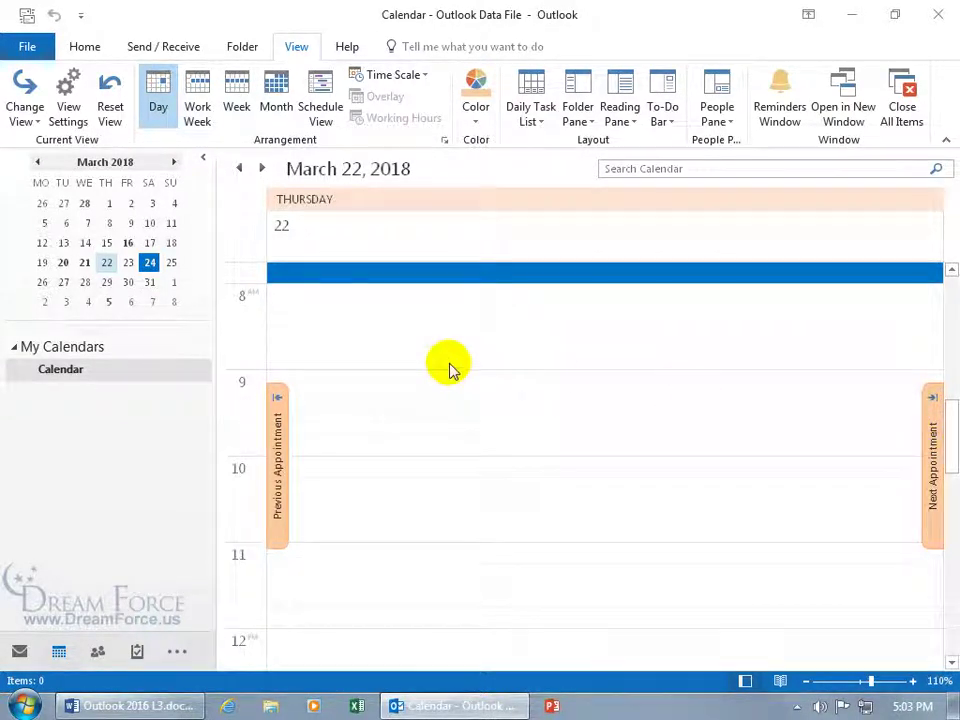
scroll(446, 364, up, 1)
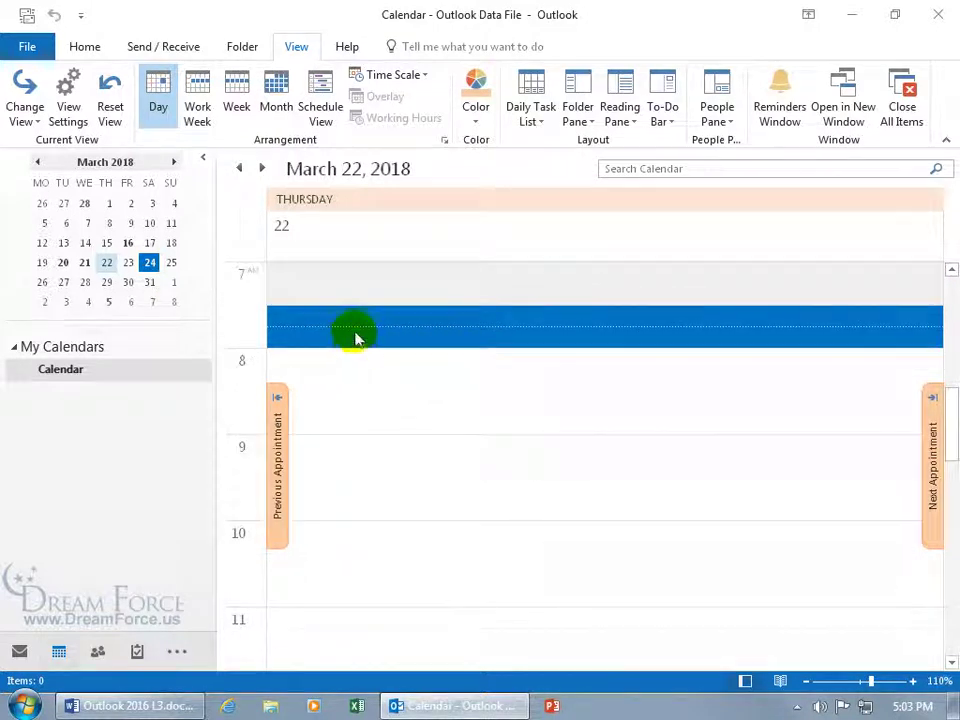
click(328, 293)
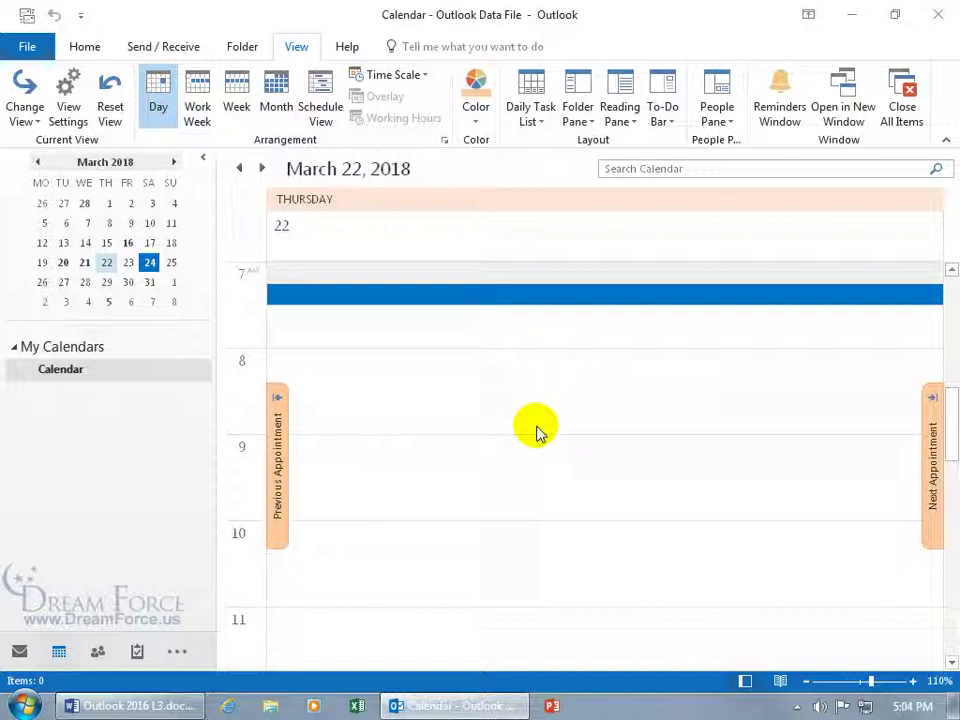
Display the March 2018 calendar in Month view
click(275, 90)
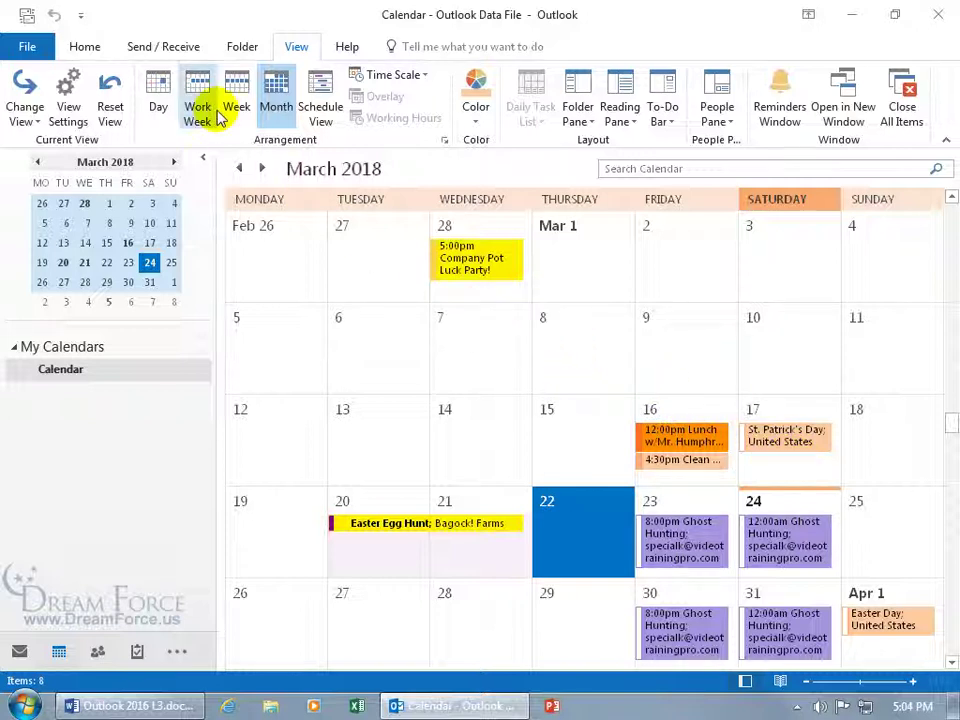
click(85, 50)
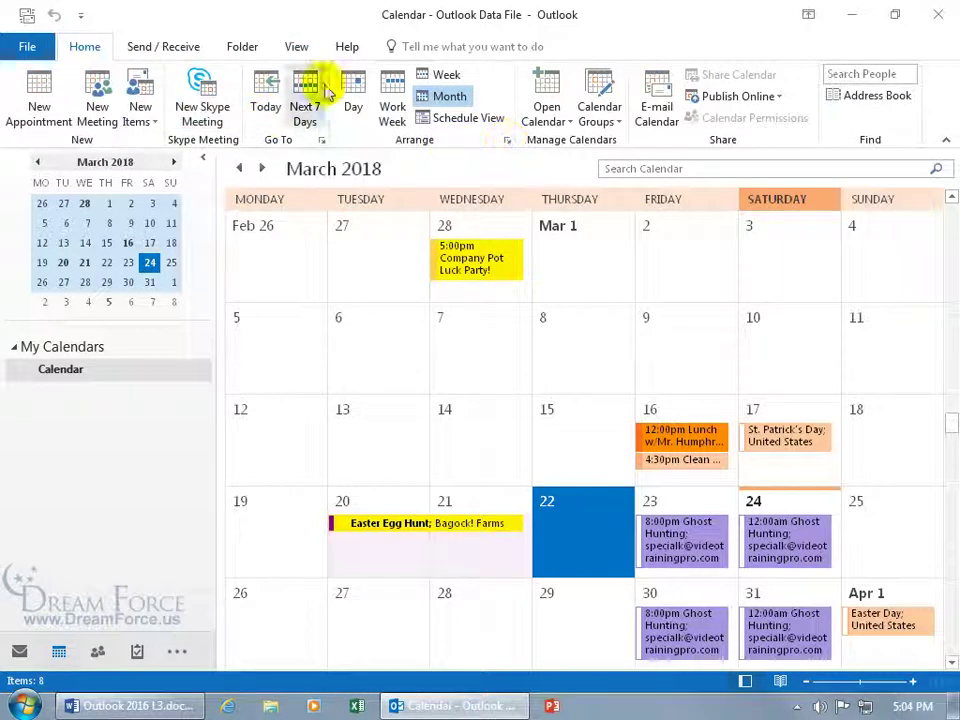
click(295, 48)
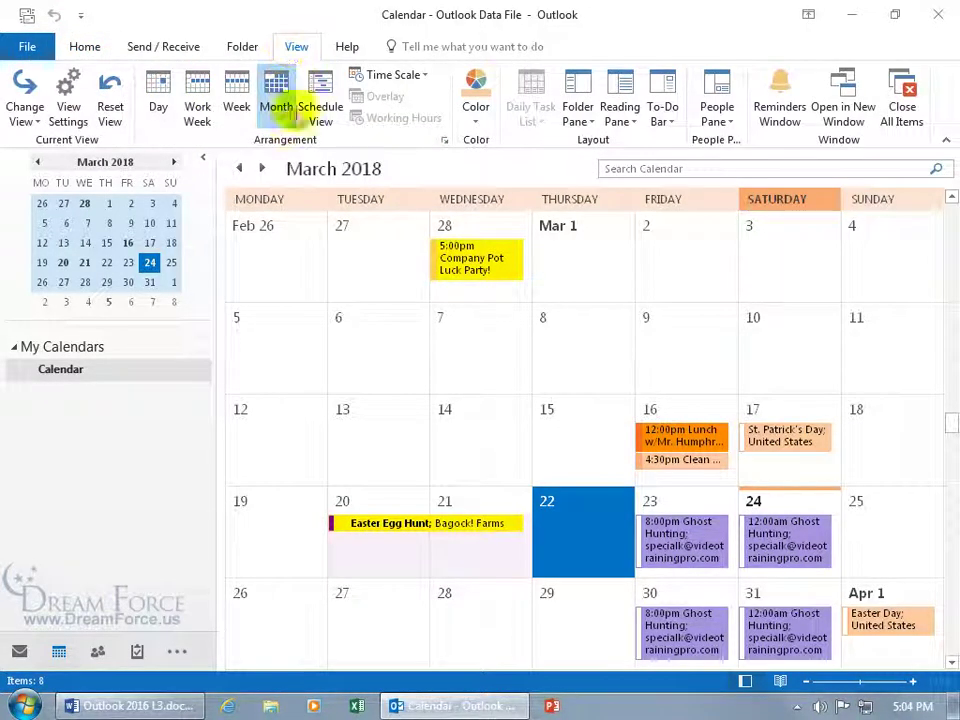
Try adding the United States holidays from the calendar options, decline reinstalling them, and cancel the options
click(445, 141)
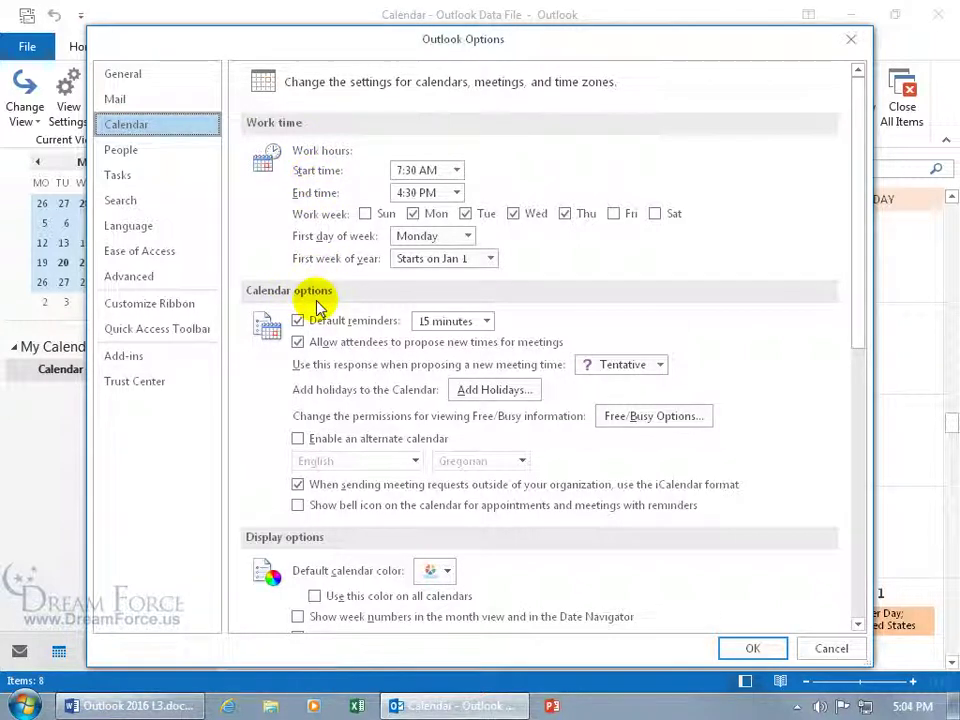
click(497, 394)
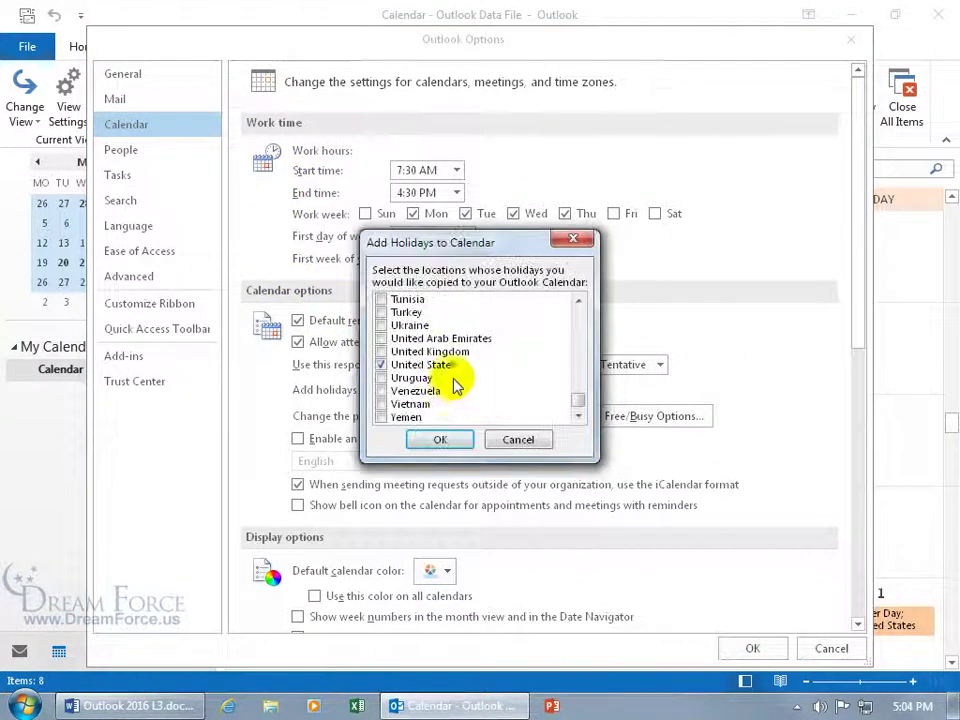
click(381, 378)
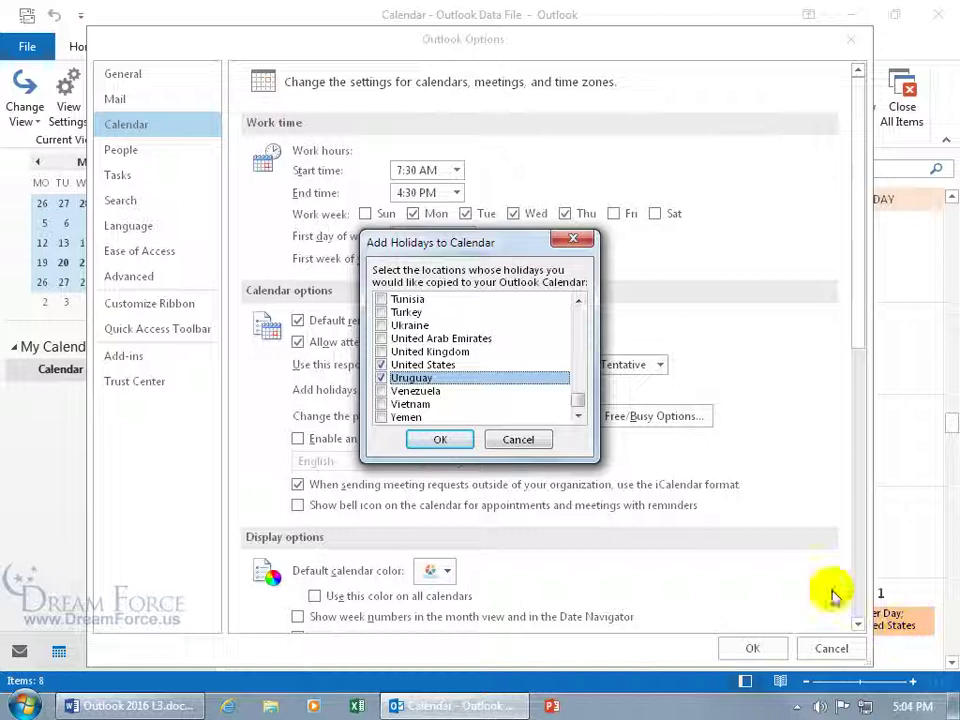
click(381, 378)
click(440, 439)
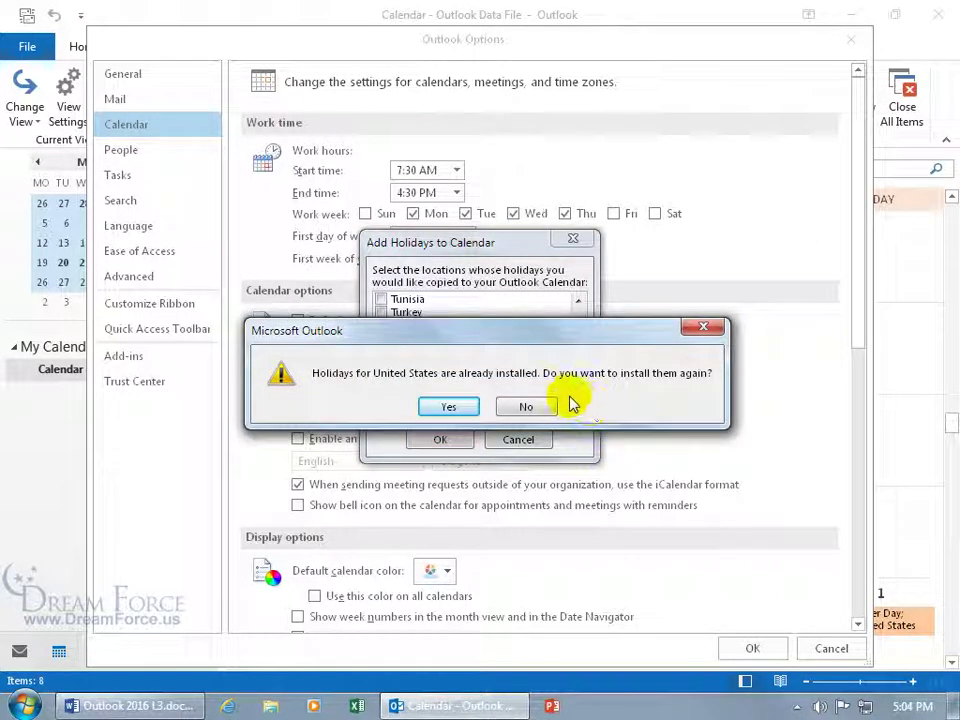
click(538, 405)
click(831, 648)
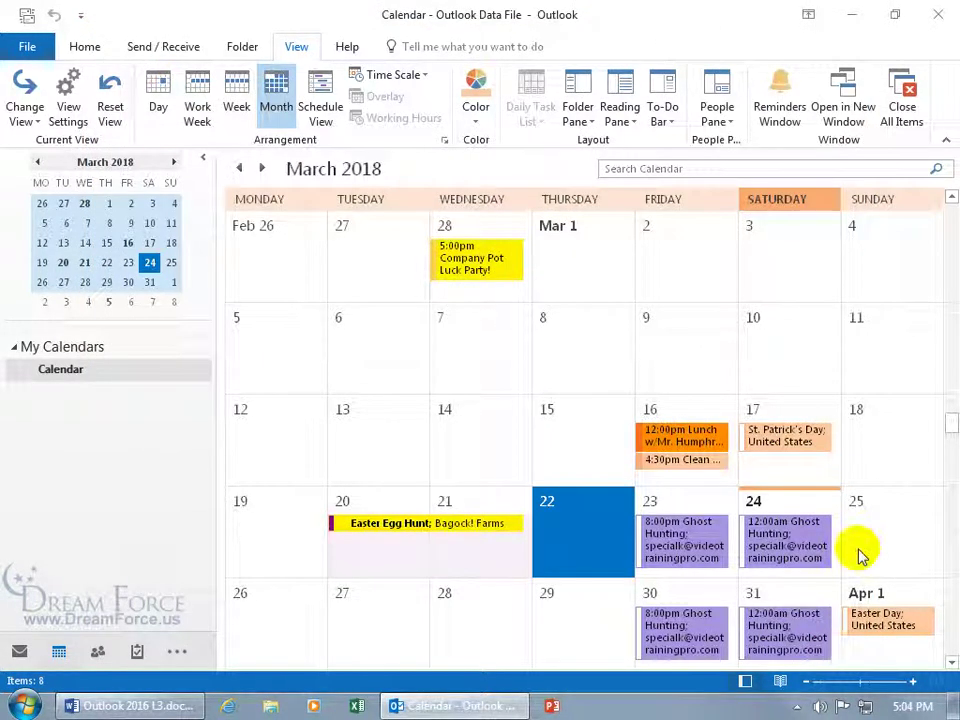
Open the St. Patrick's Day holiday on March 17, look at its event details, and close it
click(789, 440)
double_click(789, 440)
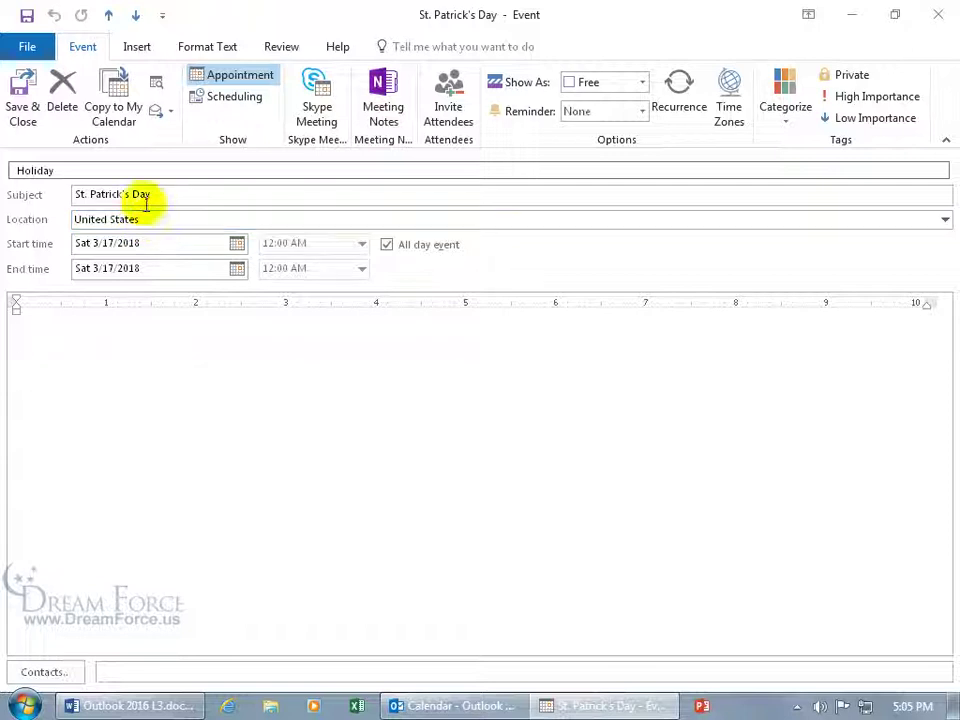
click(937, 14)
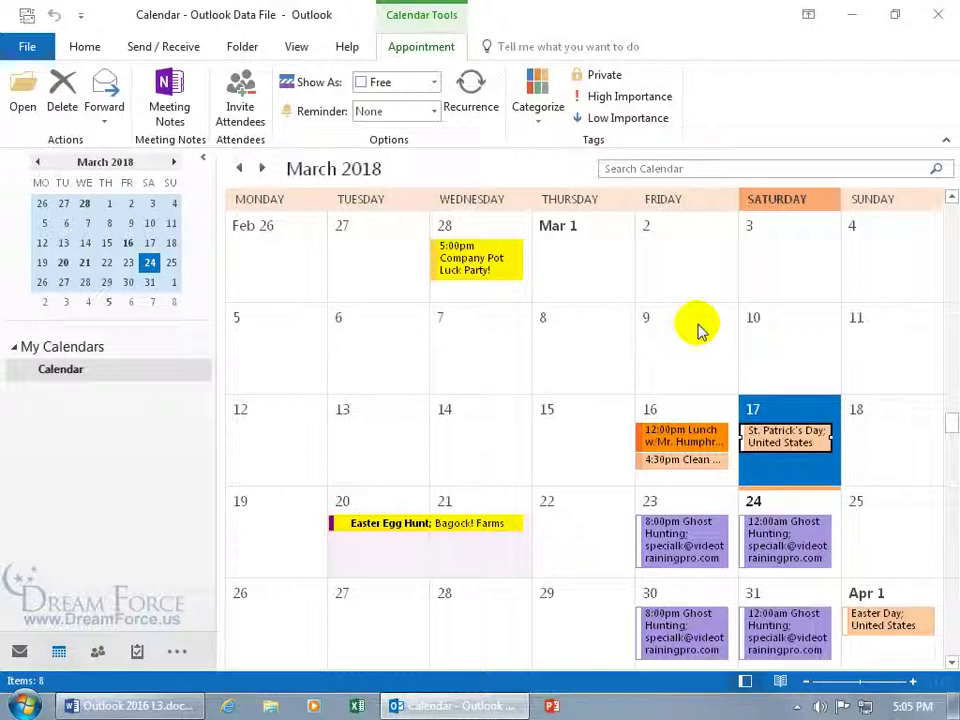
Change the first day of the week in the calendar options
click(85, 47)
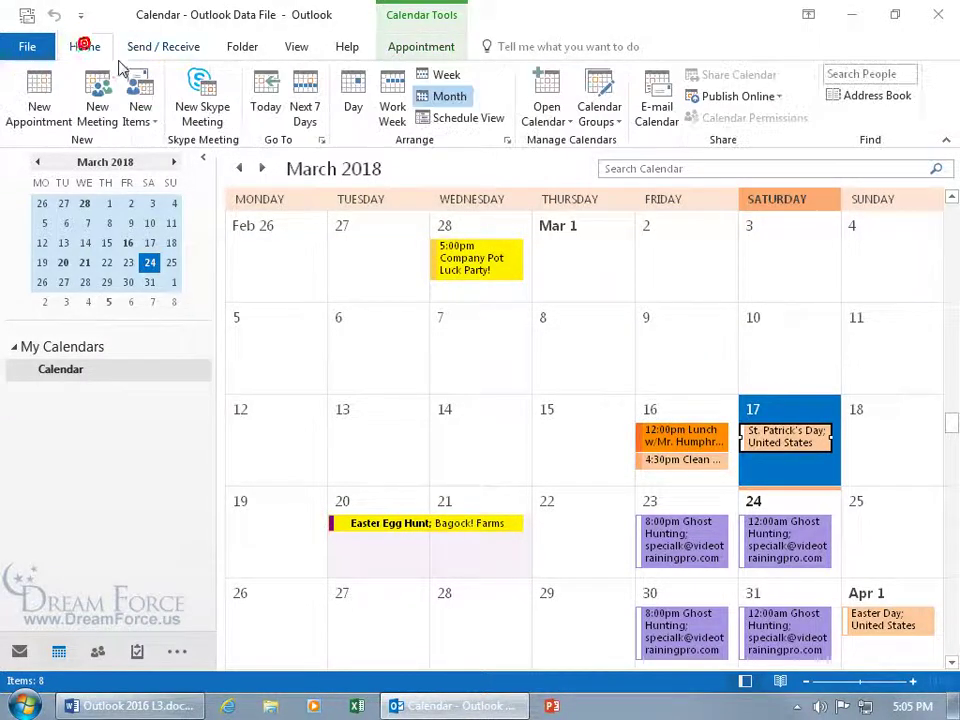
click(509, 141)
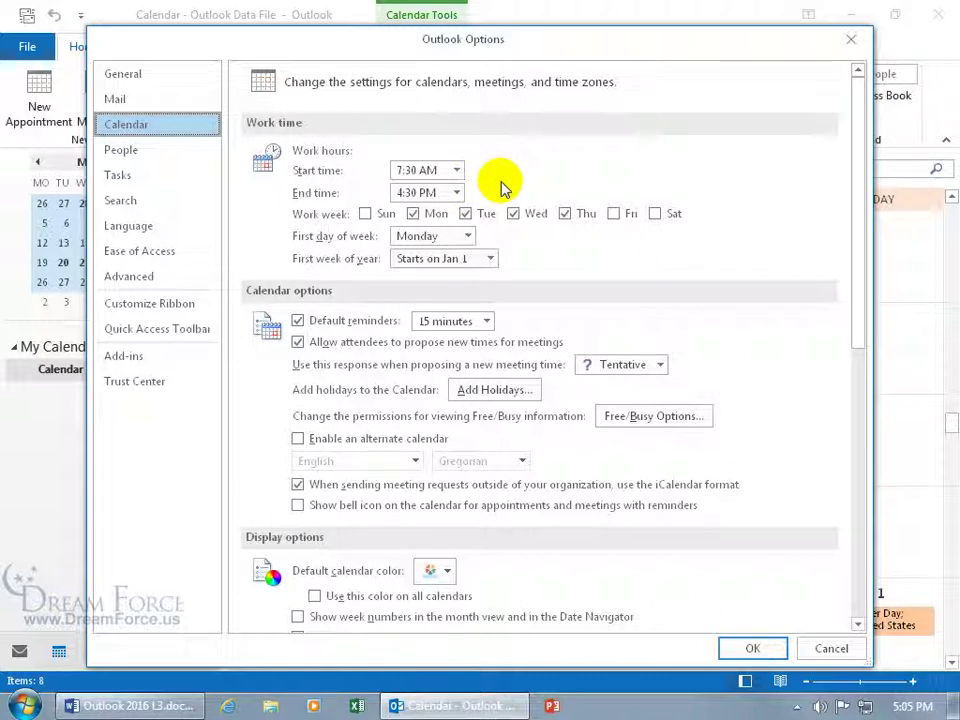
click(467, 236)
click(450, 254)
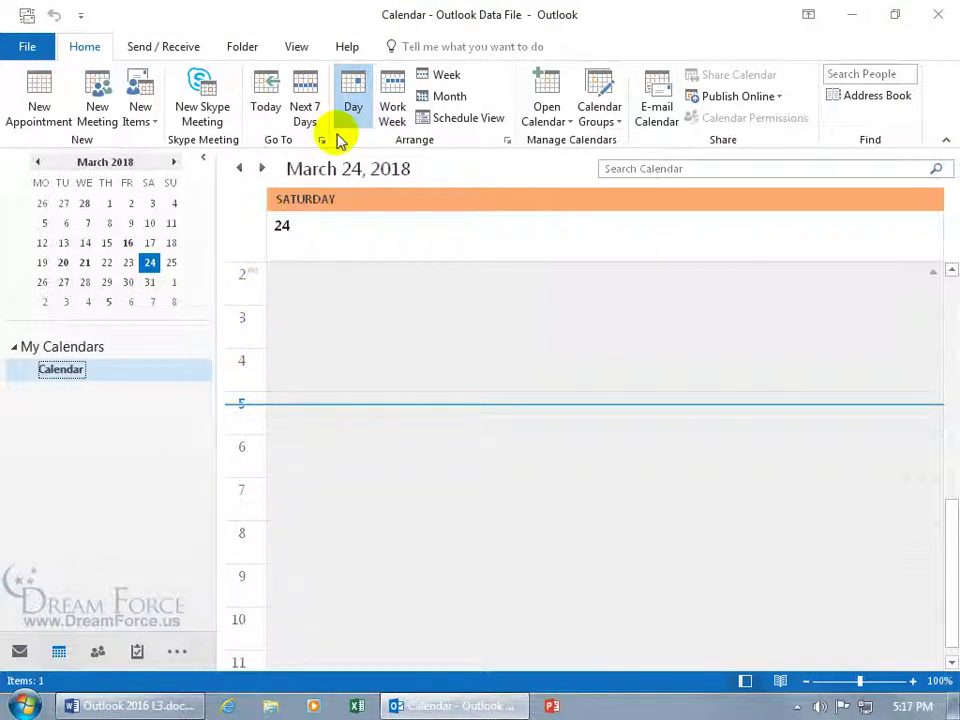
Check the calendar in the Work Week, Week and Month views, finishing with March 19 in Day view
click(389, 110)
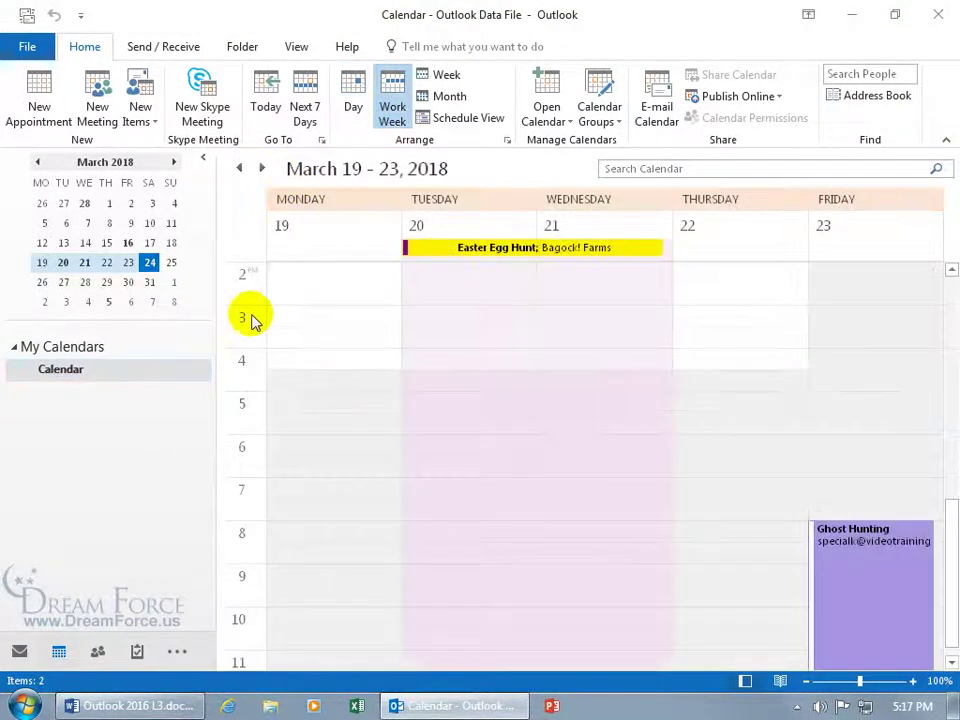
click(450, 77)
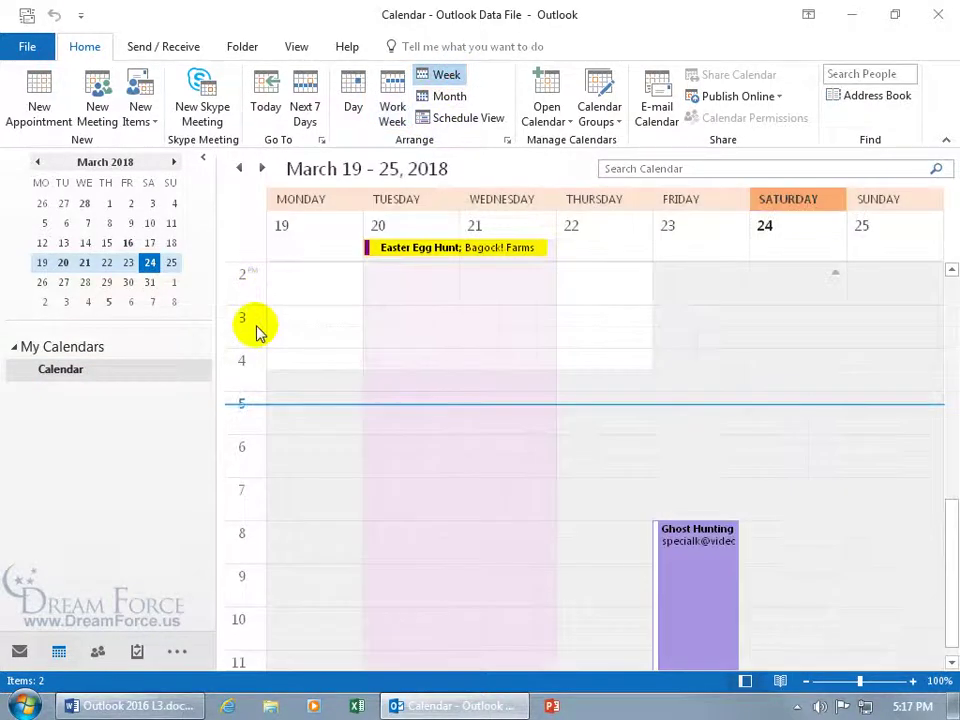
click(447, 97)
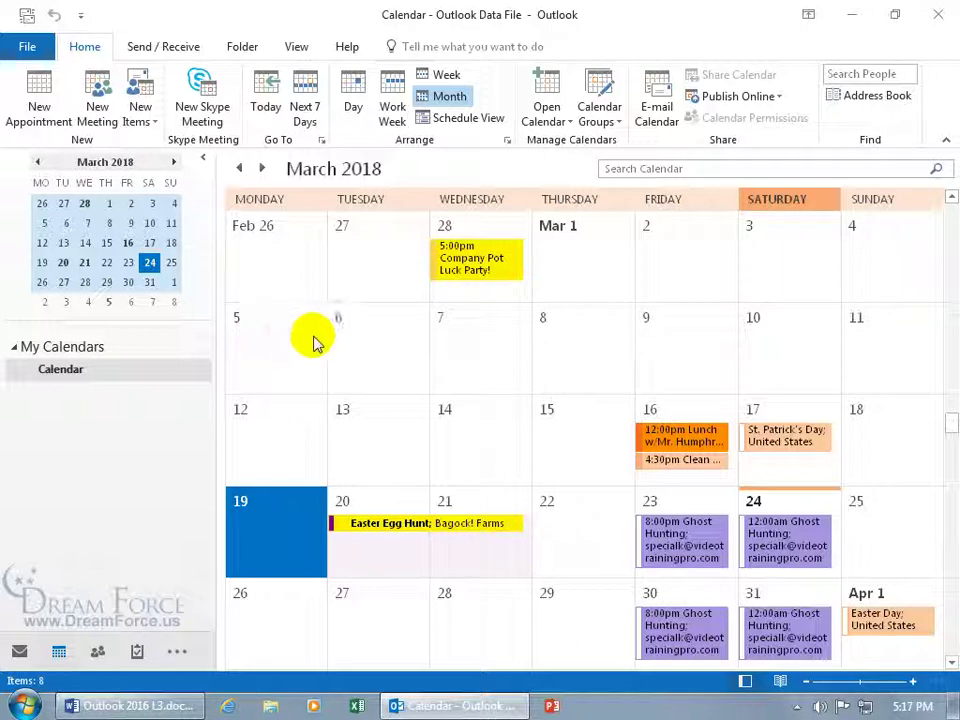
click(353, 95)
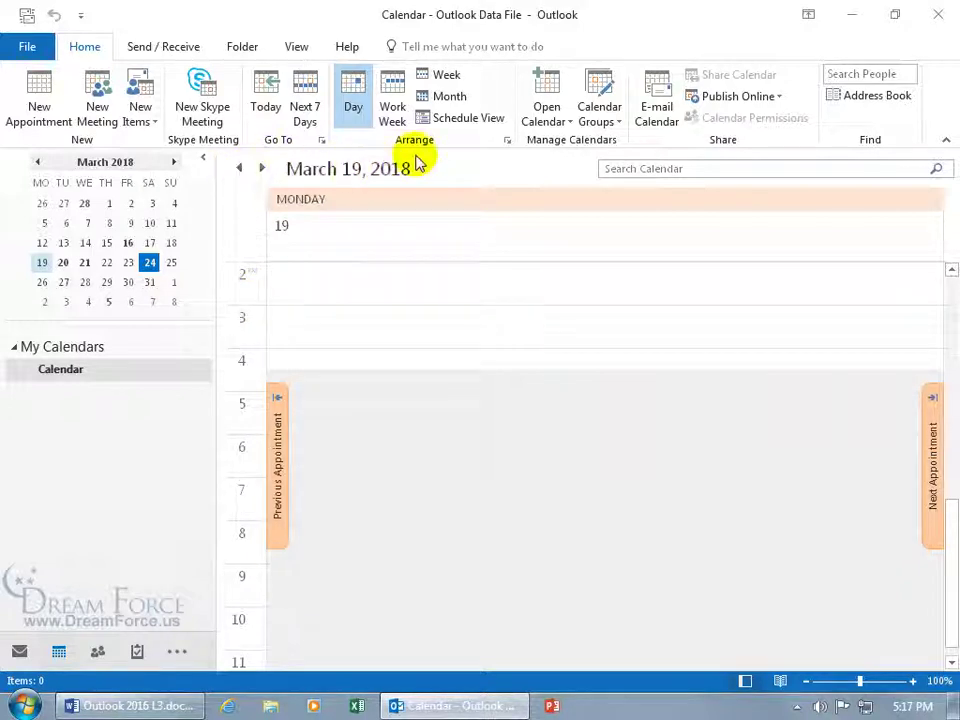
Enable showing a second time zone in the calendar options and open its list of time zones
click(508, 144)
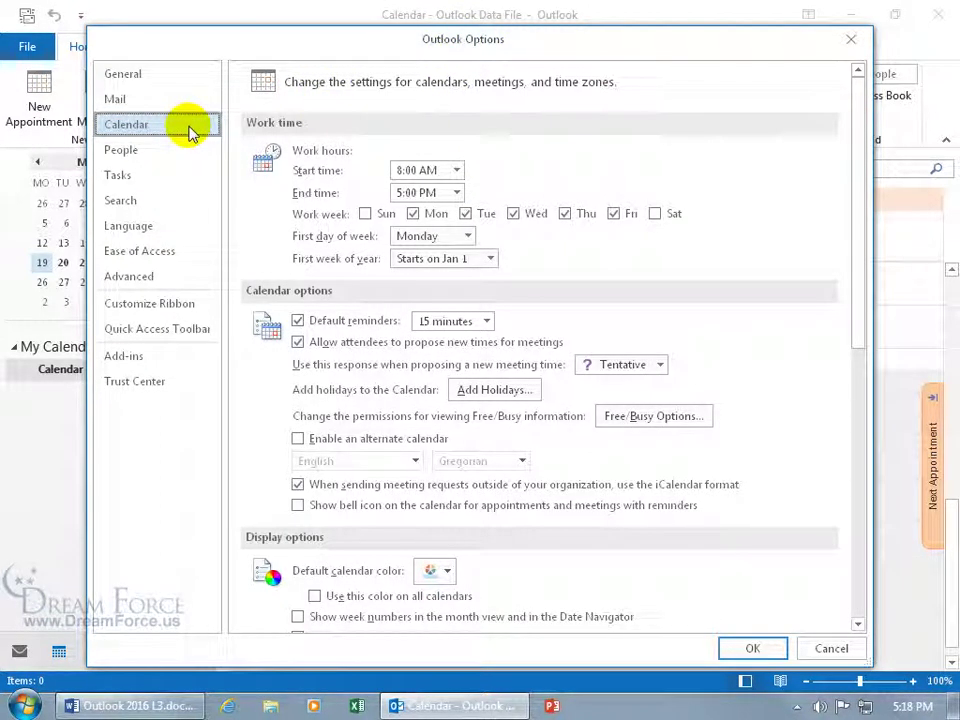
drag(857, 253, 857, 459)
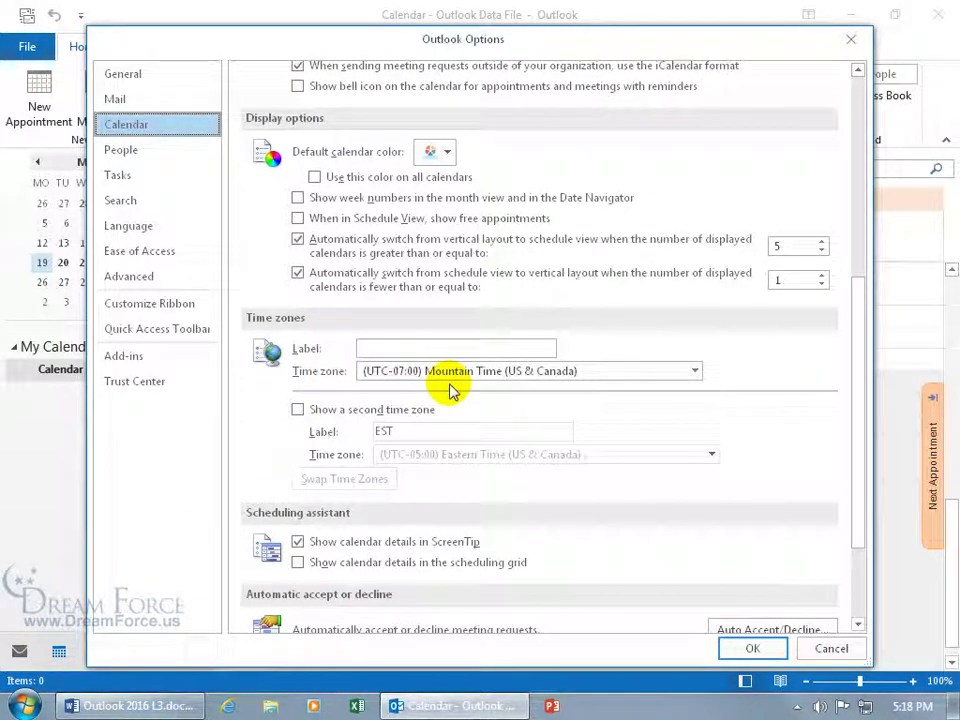
click(408, 347)
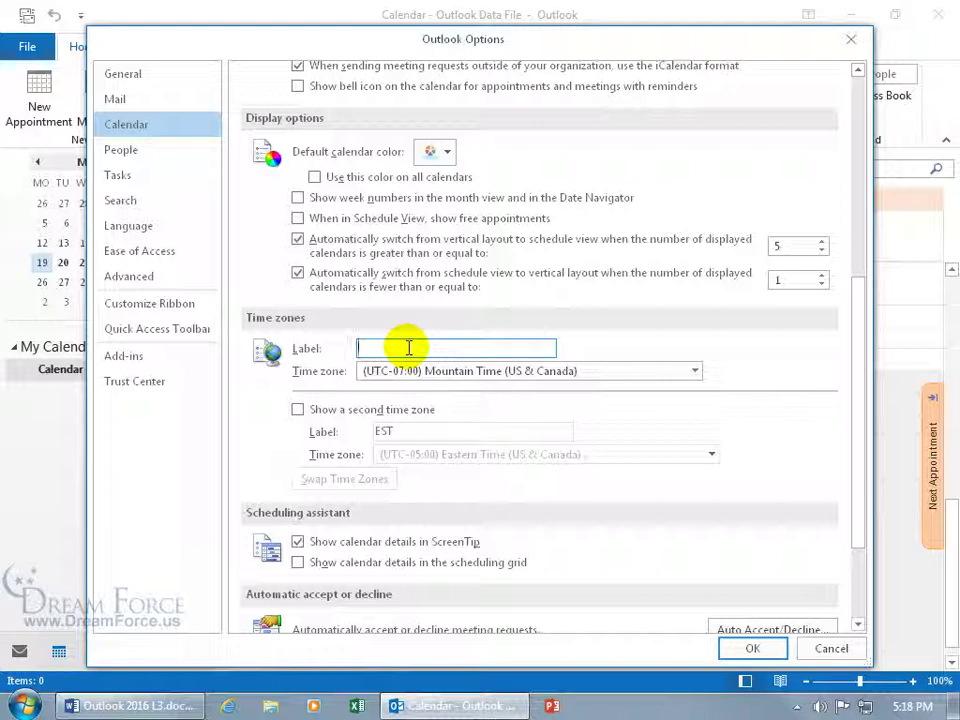
click(297, 410)
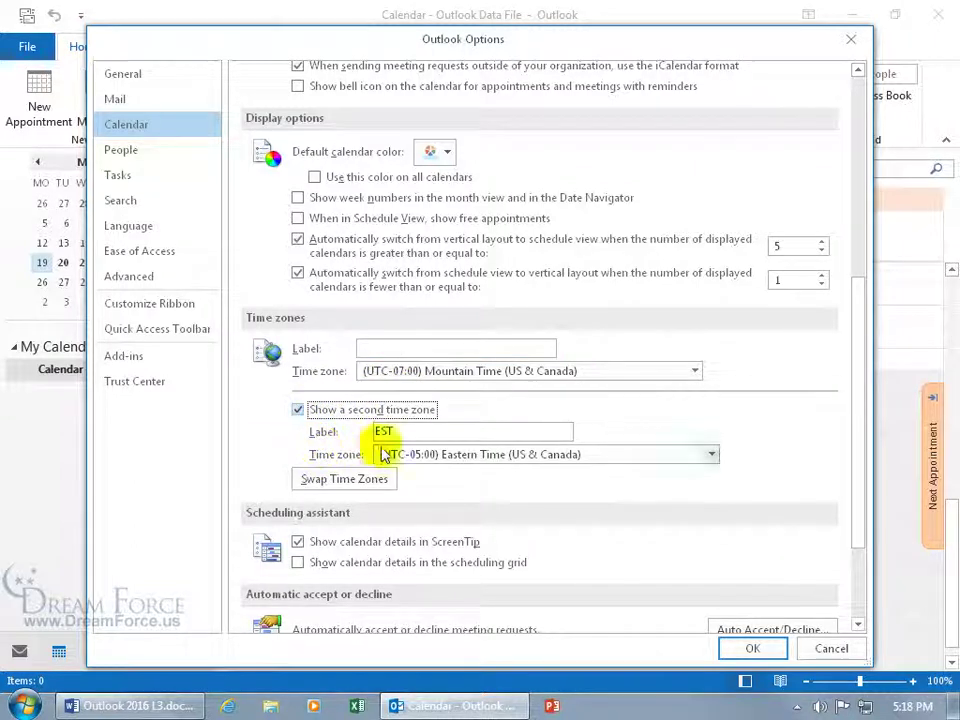
click(407, 432)
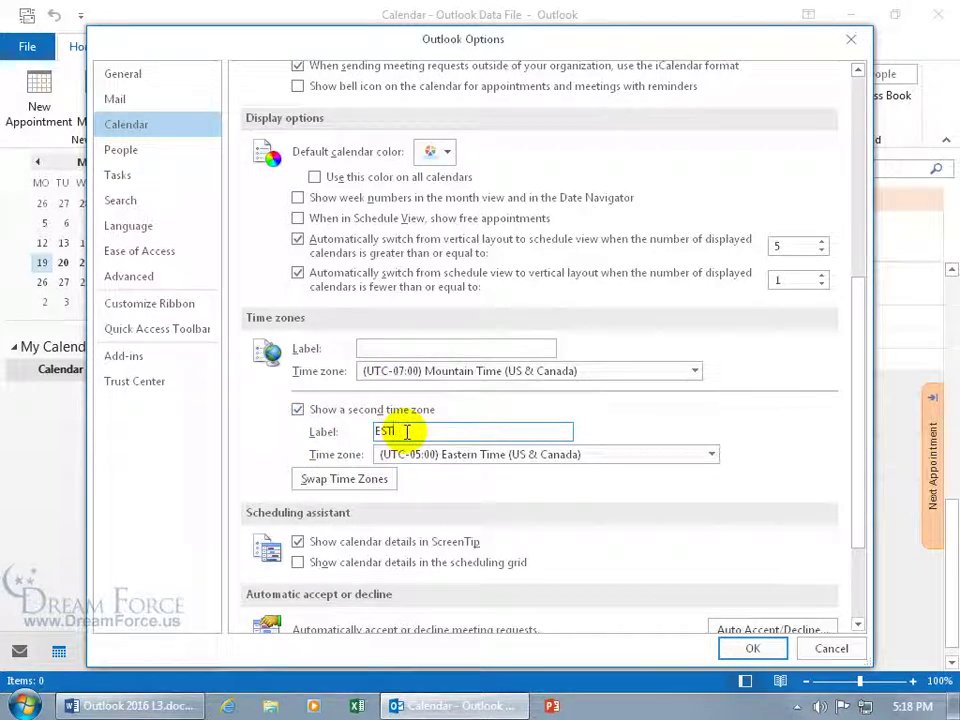
click(711, 455)
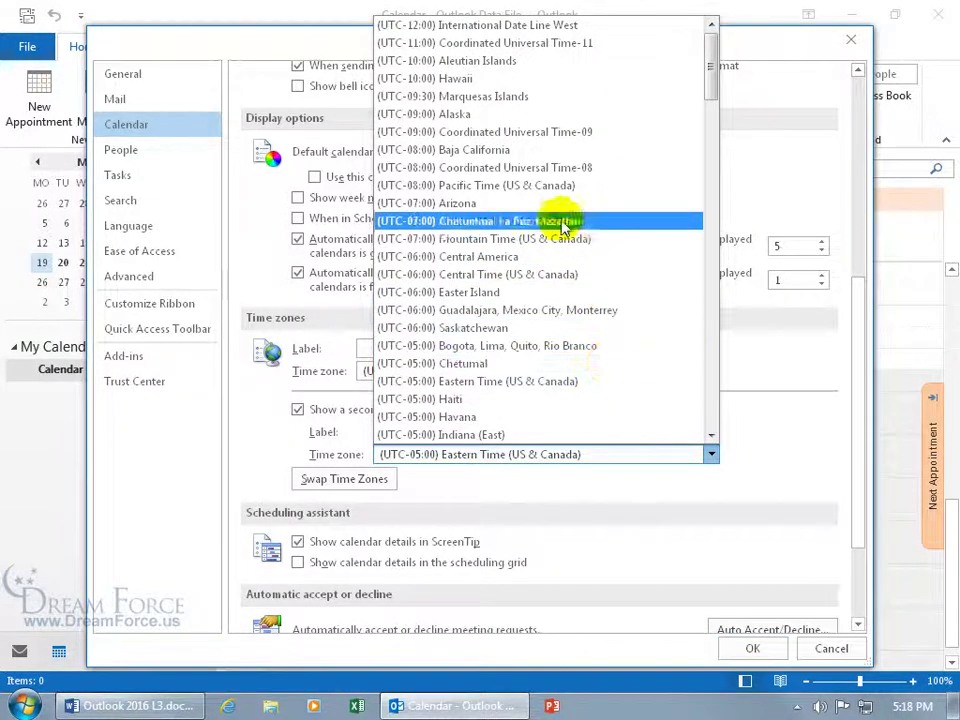
Set the second time zone to (UTC-05:00) Eastern Time (US & Canada) and label it NYST
click(555, 381)
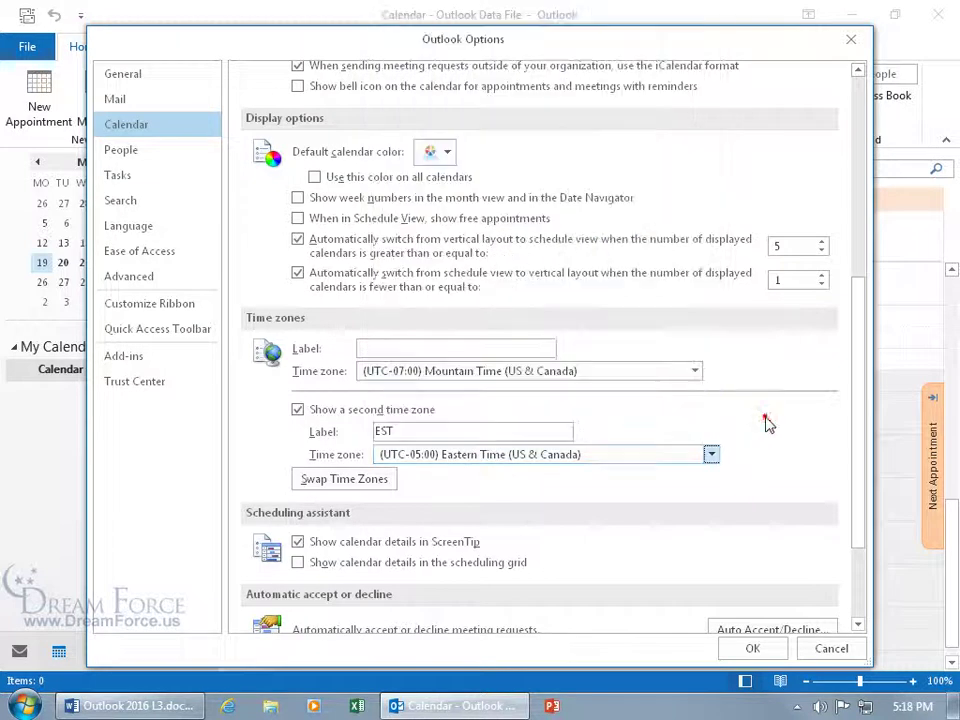
click(407, 430)
double_click(407, 430)
text(N)
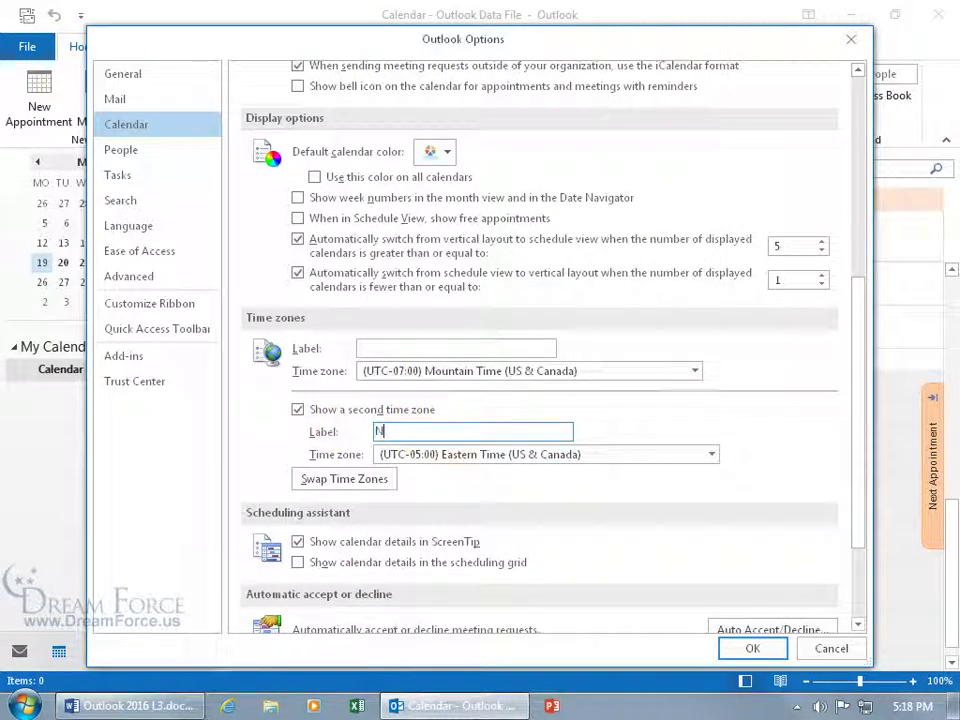
text(YST)
Label the primary time zone MST, swap the two time zones, and apply the calendar options
click(365, 347)
text(MST)
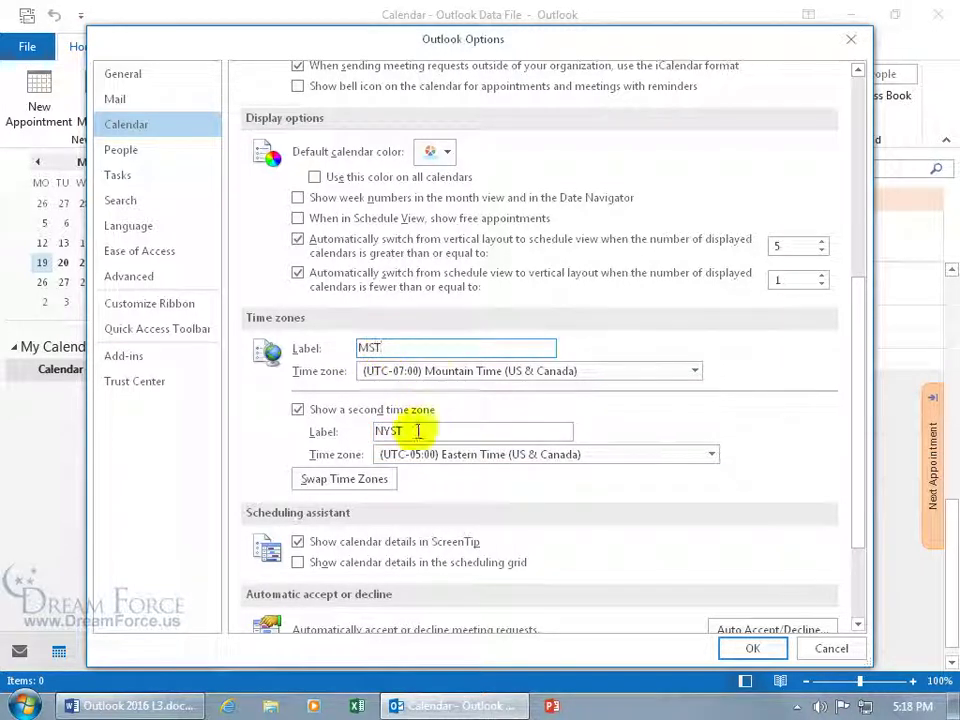
click(372, 481)
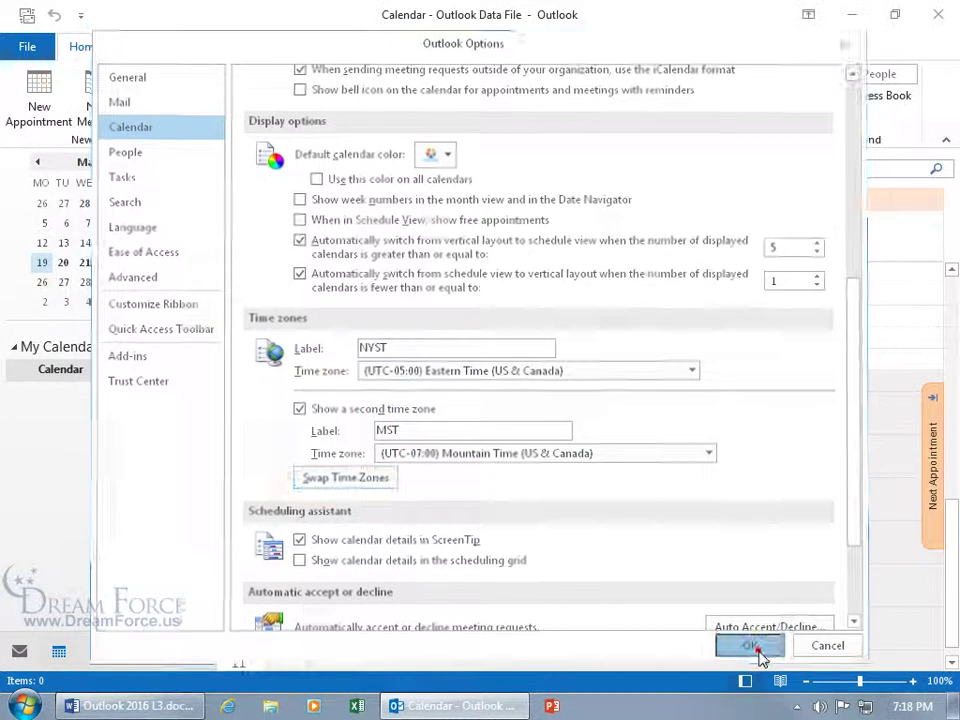
click(752, 648)
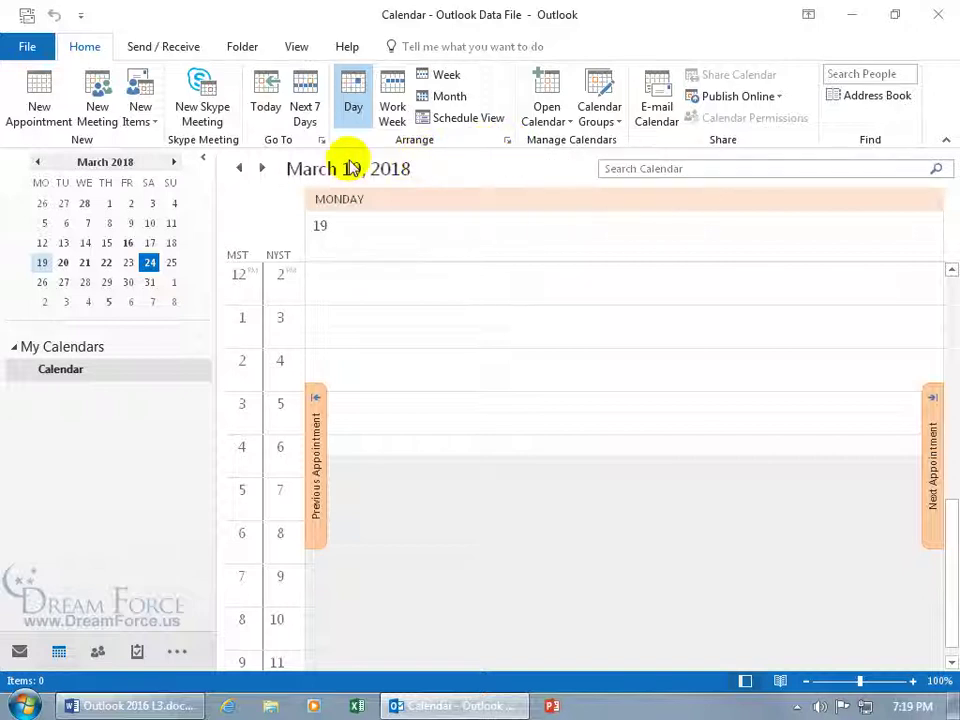
Set the calendar day view's time scale to 15 minutes
click(271, 378)
right_click(271, 378)
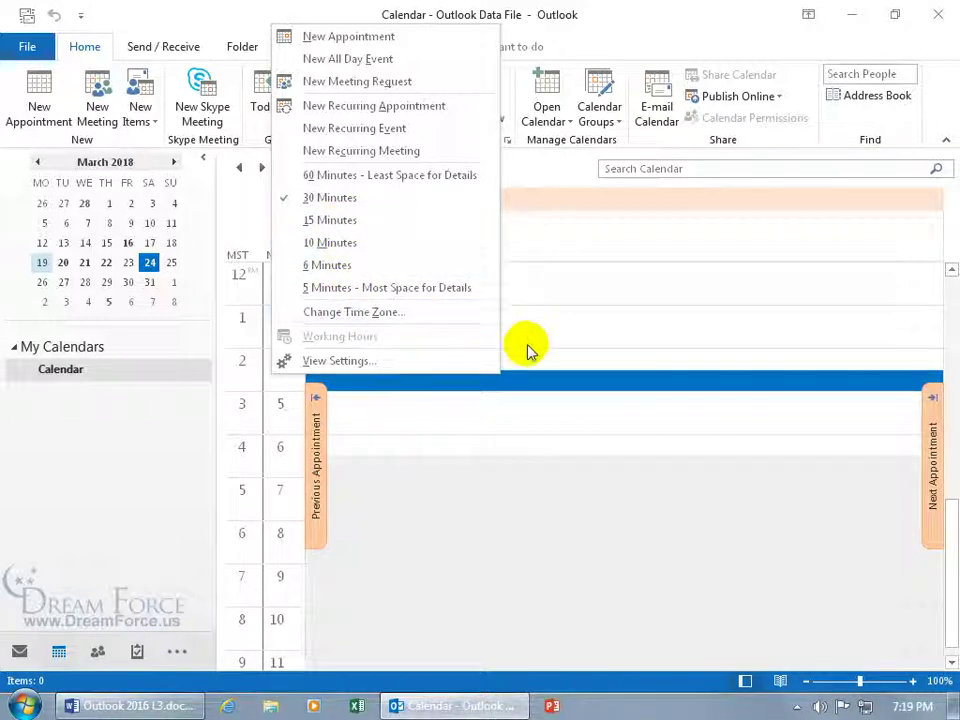
click(355, 221)
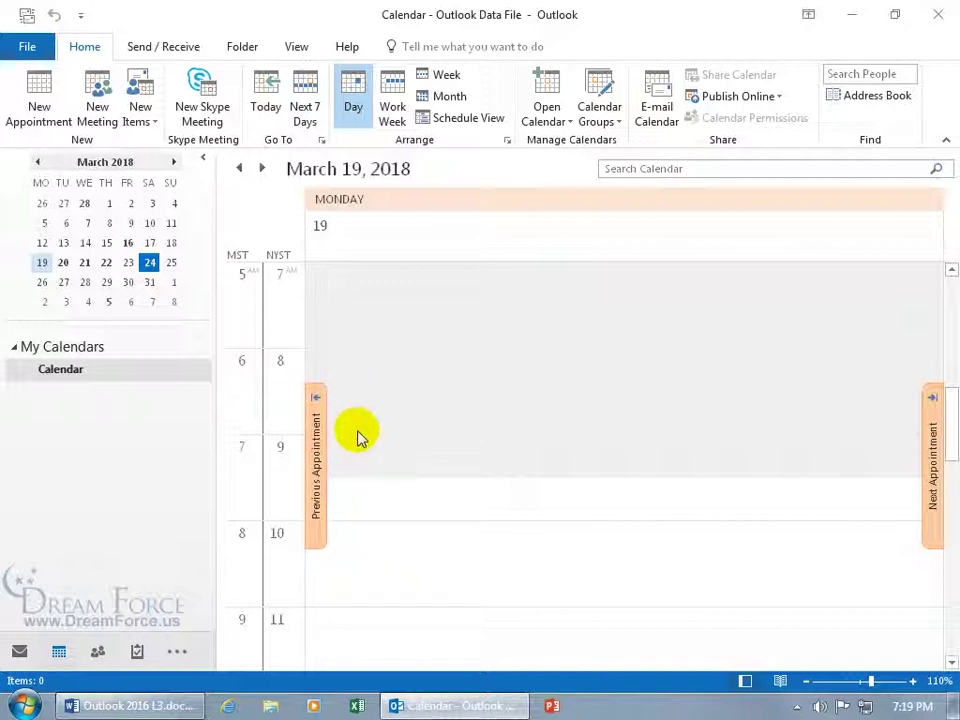
Return the calendar day view's time scale to 30 minutes
click(281, 401)
right_click(282, 401)
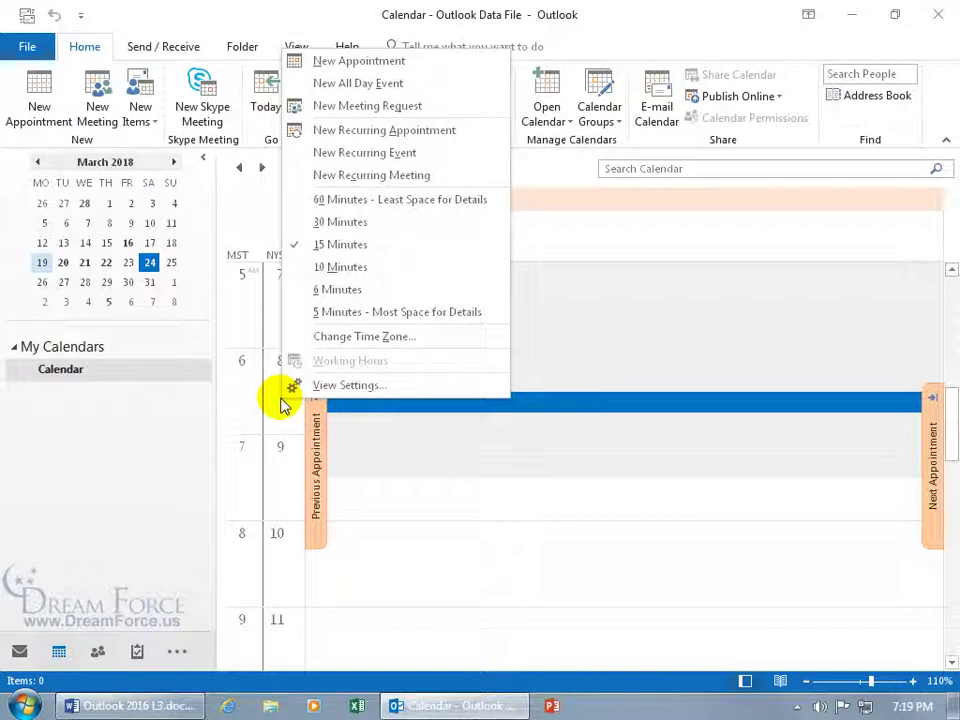
click(300, 222)
Swap the time zones back so Mountain Time is primary, and turn off the second time zone
right_click(276, 384)
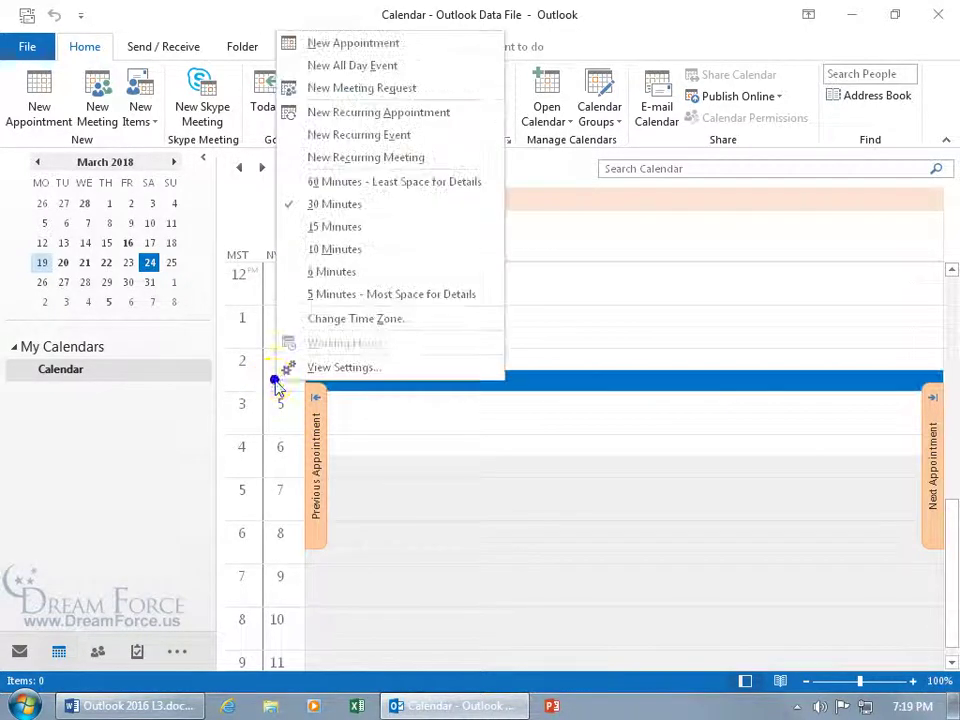
click(360, 319)
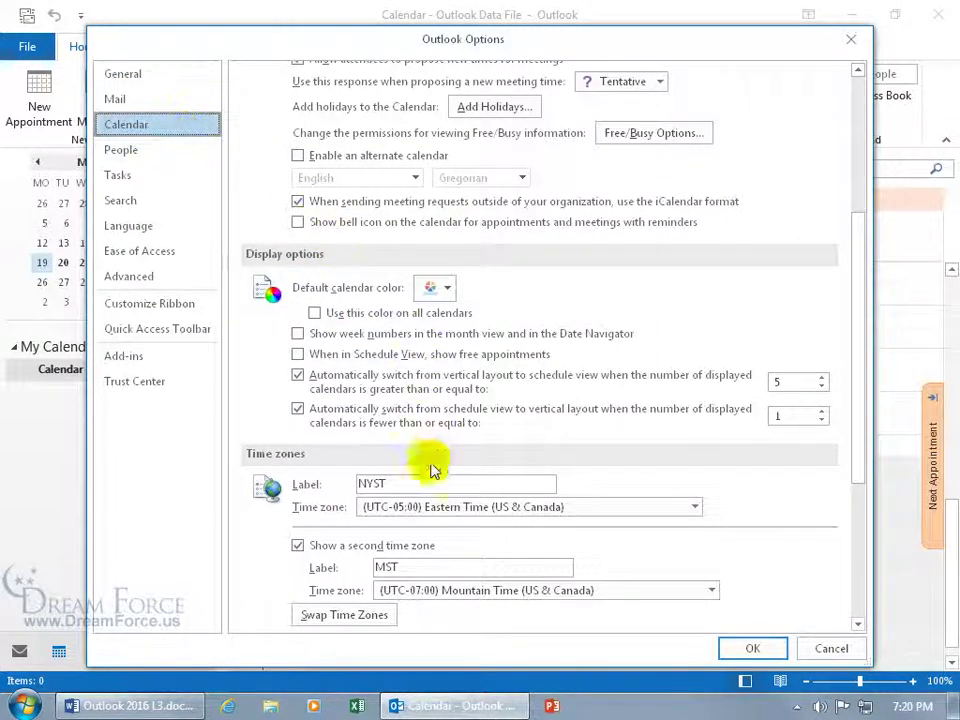
drag(862, 474, 864, 546)
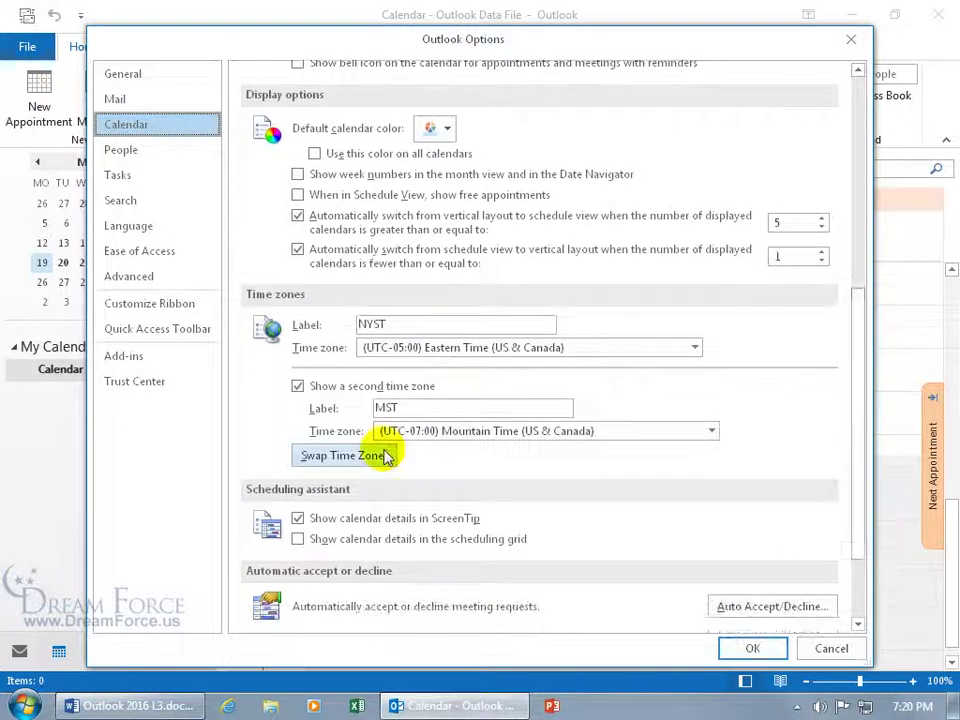
click(297, 387)
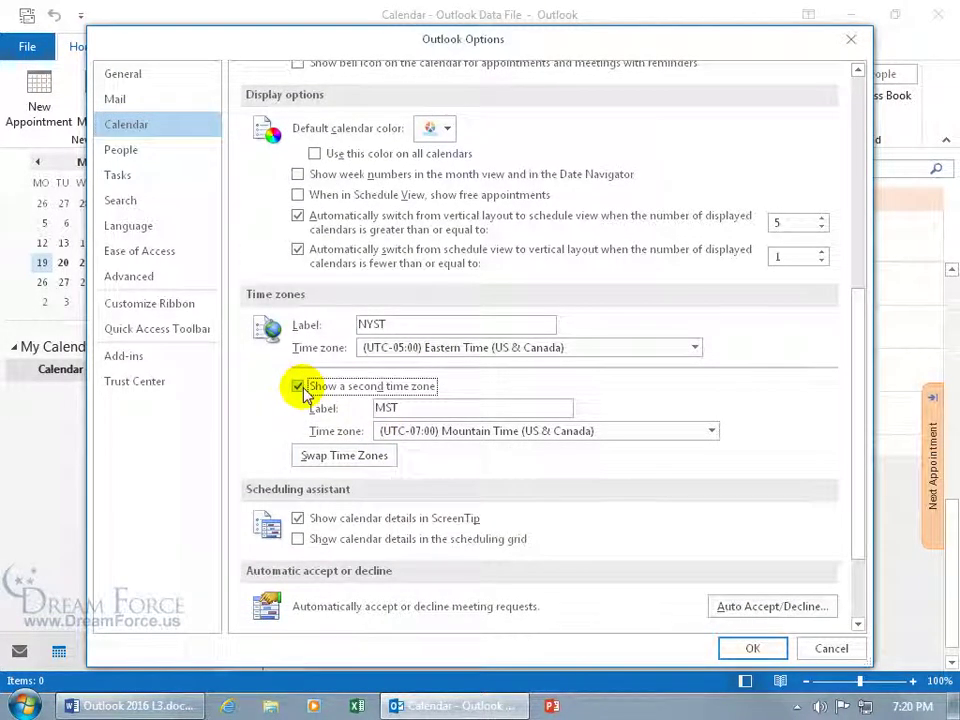
click(333, 457)
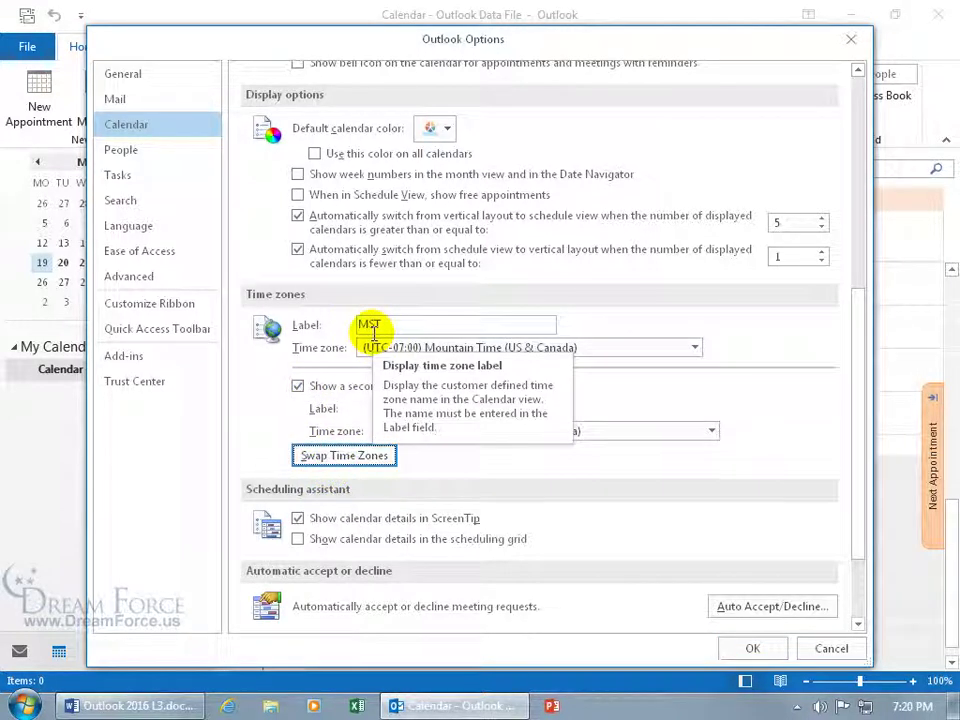
click(297, 387)
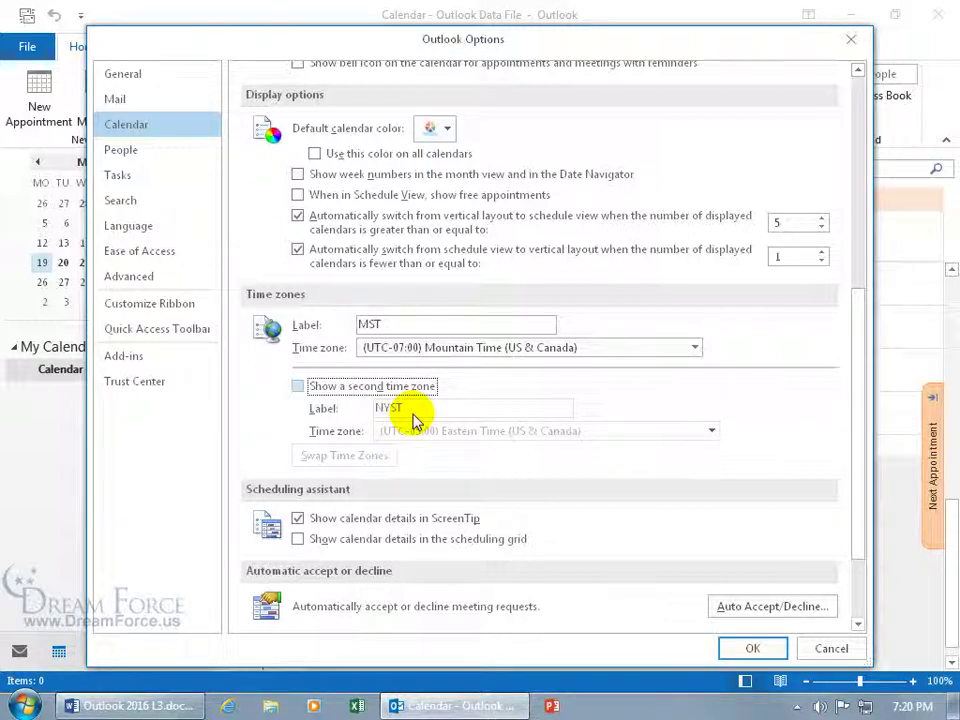
click(750, 645)
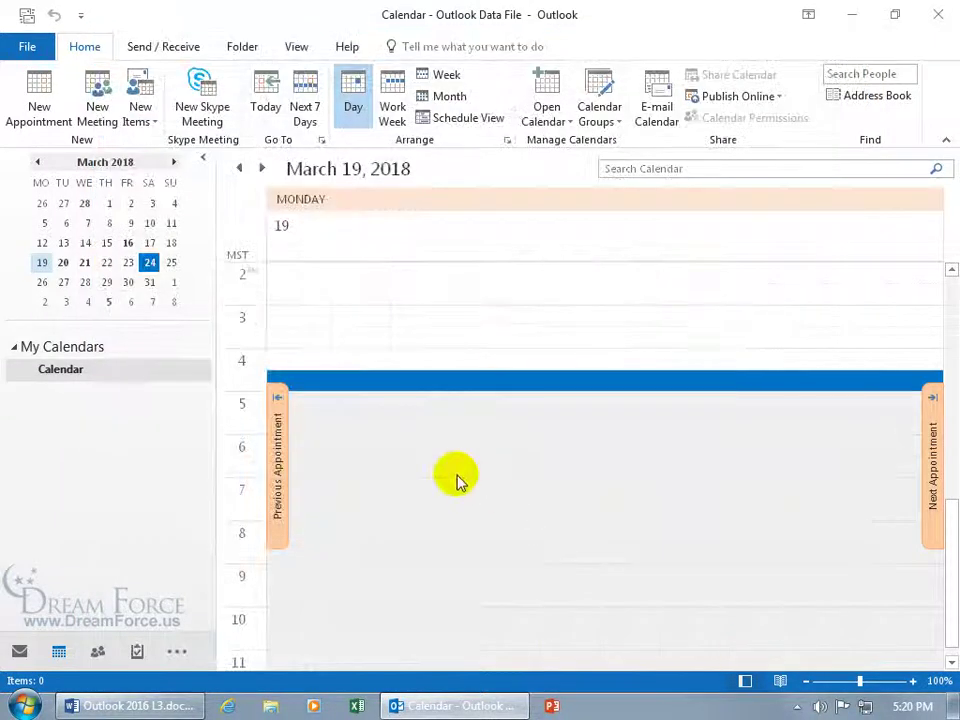
Remove the primary time zone's label in the calendar options and apply the change
right_click(244, 264)
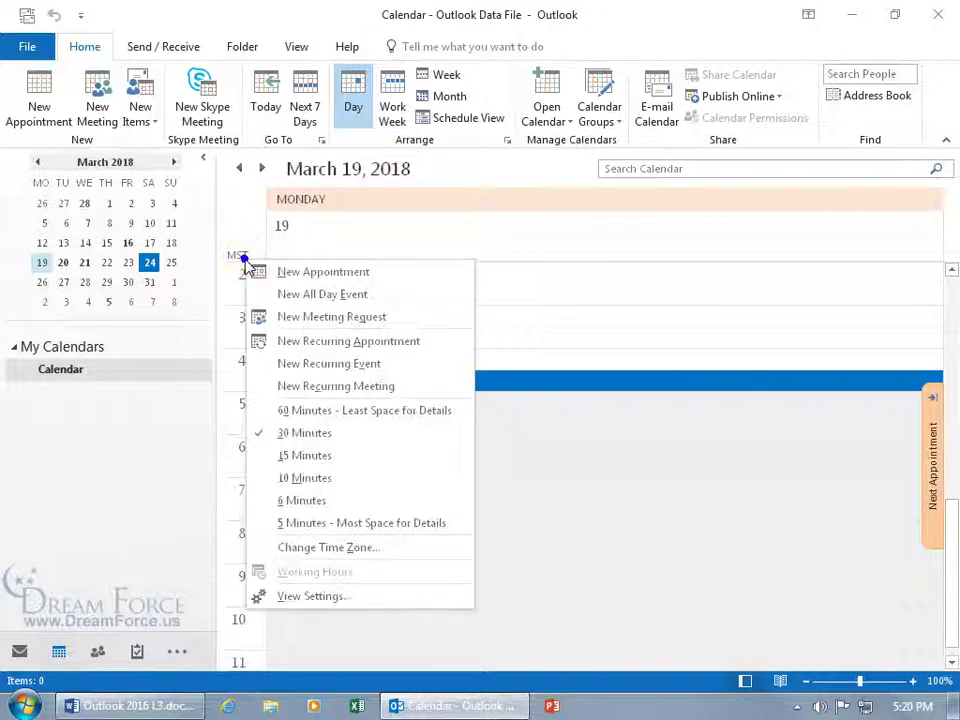
click(317, 552)
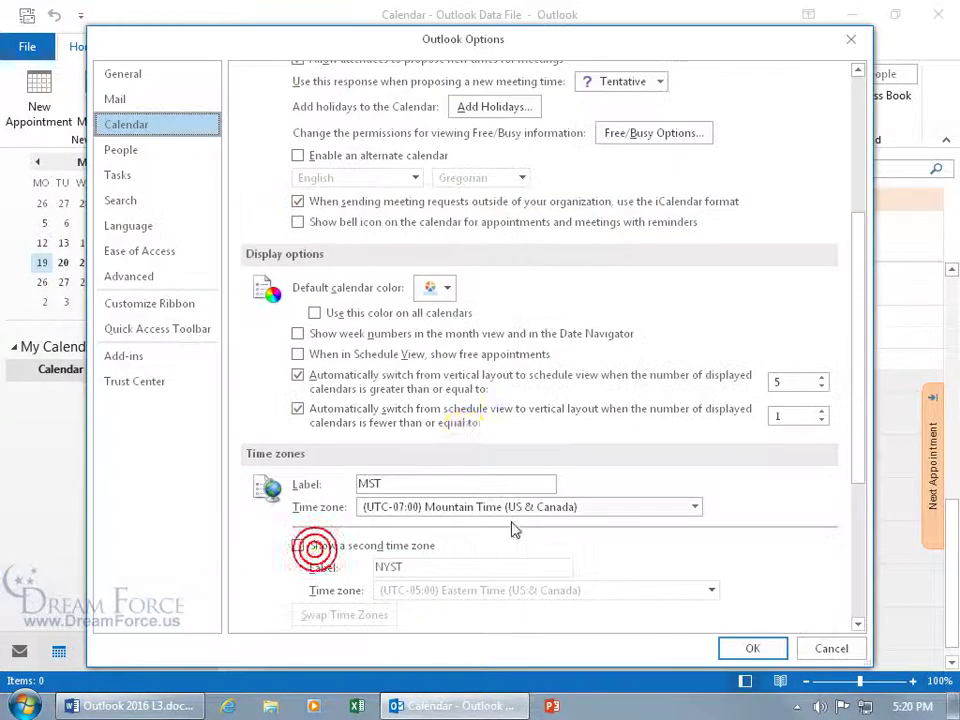
double_click(392, 485)
key(Delete)
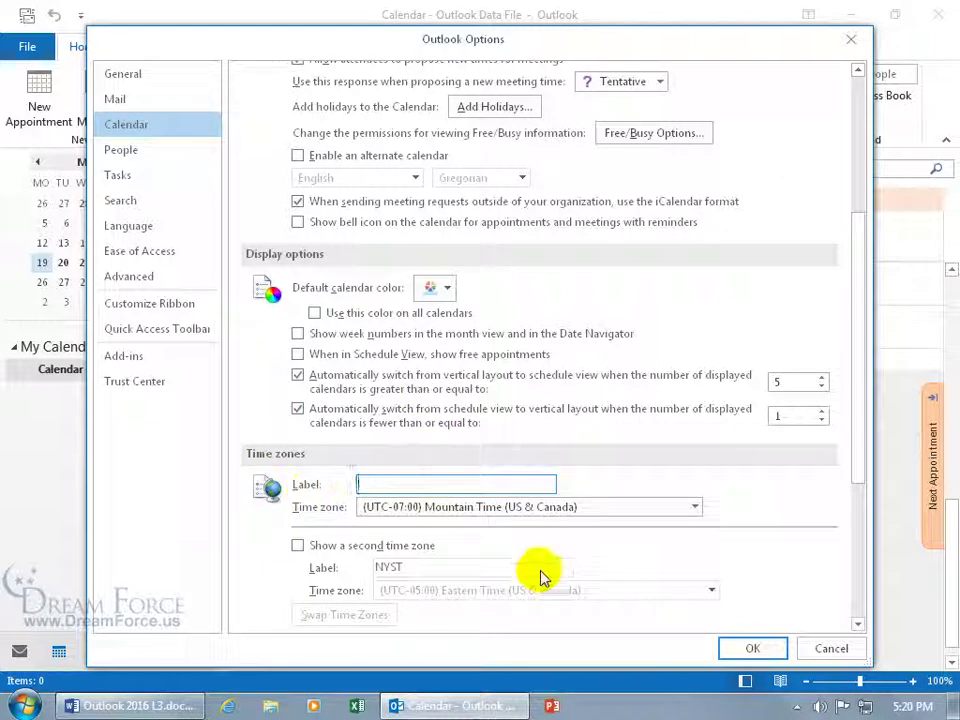
click(740, 646)
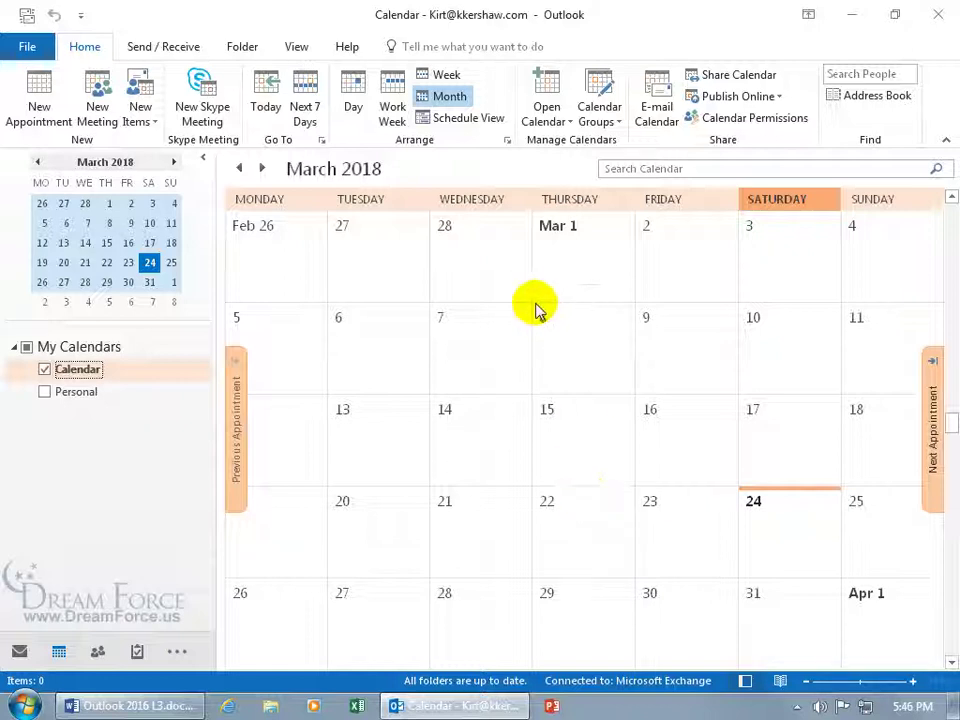
Open the calendar's Free/Busy permissions and examine the Internet Free/Busy Options
click(508, 143)
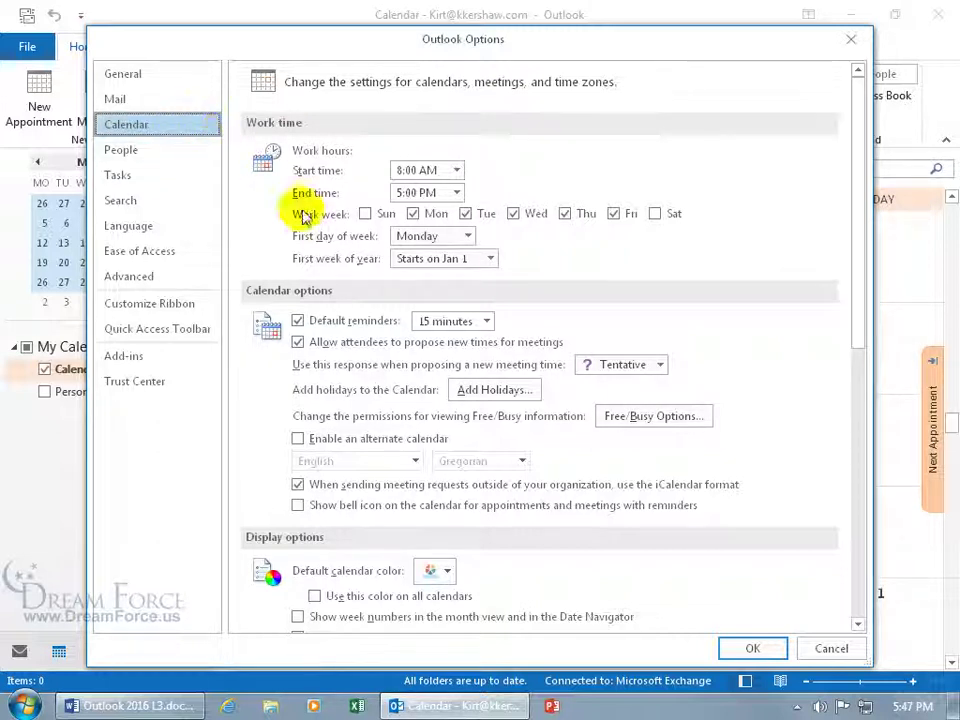
click(652, 420)
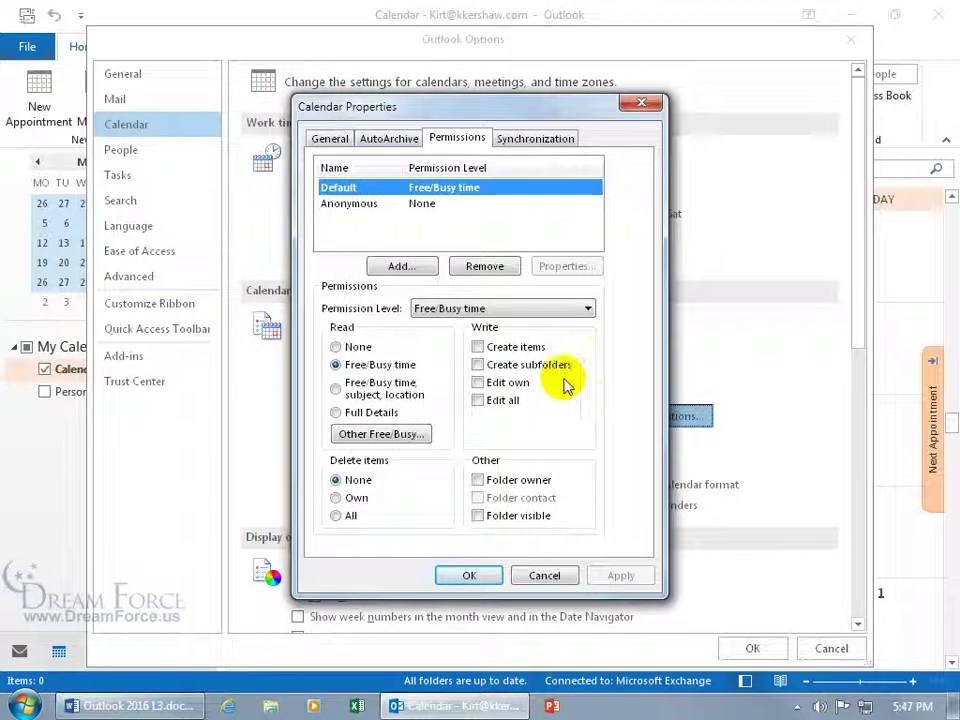
click(379, 436)
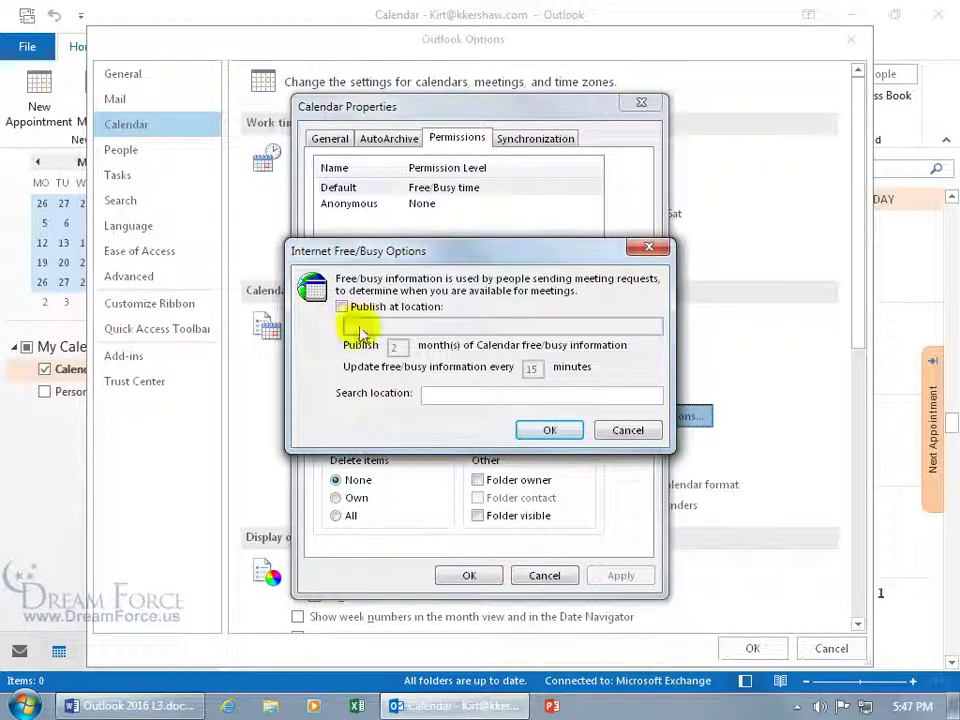
drag(415, 258, 404, 187)
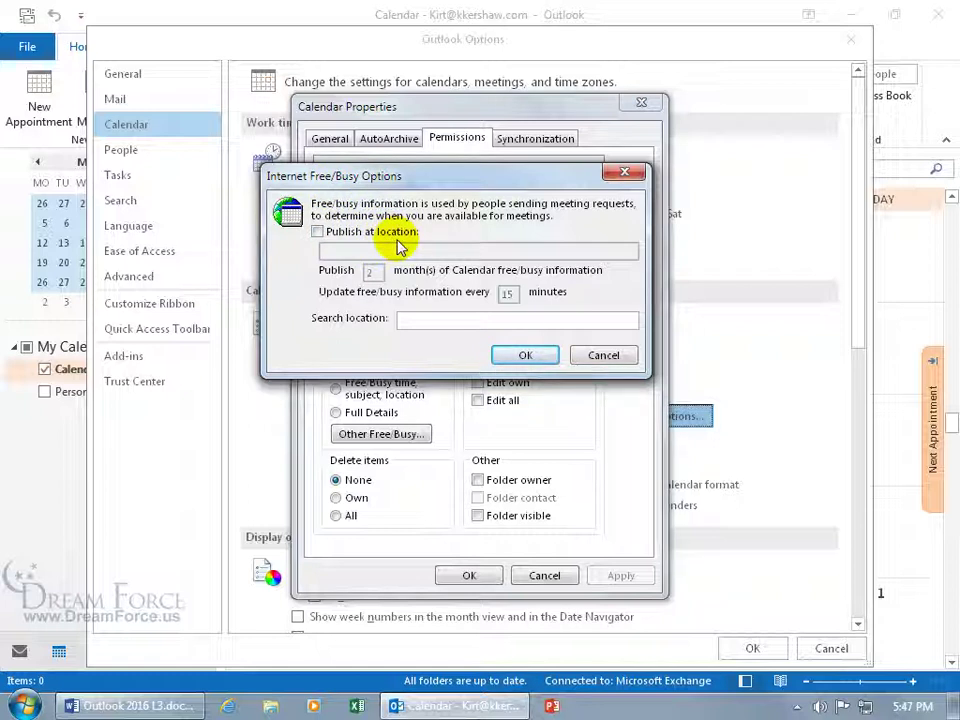
Try enabling free/busy publishing at a location, then discard the changes and close all the option dialogs
click(317, 233)
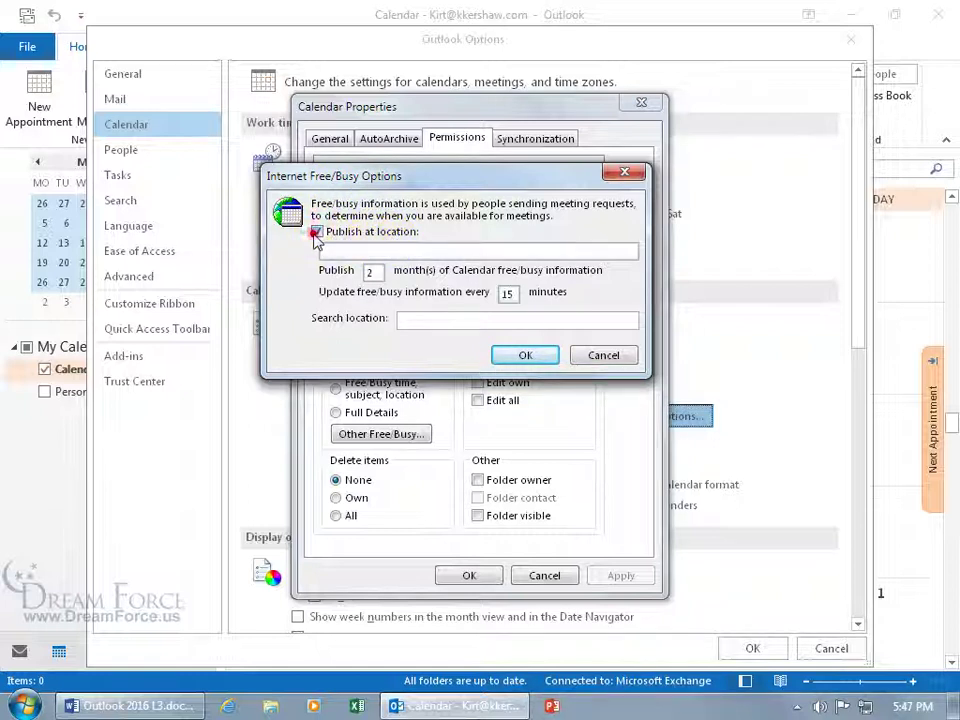
click(341, 251)
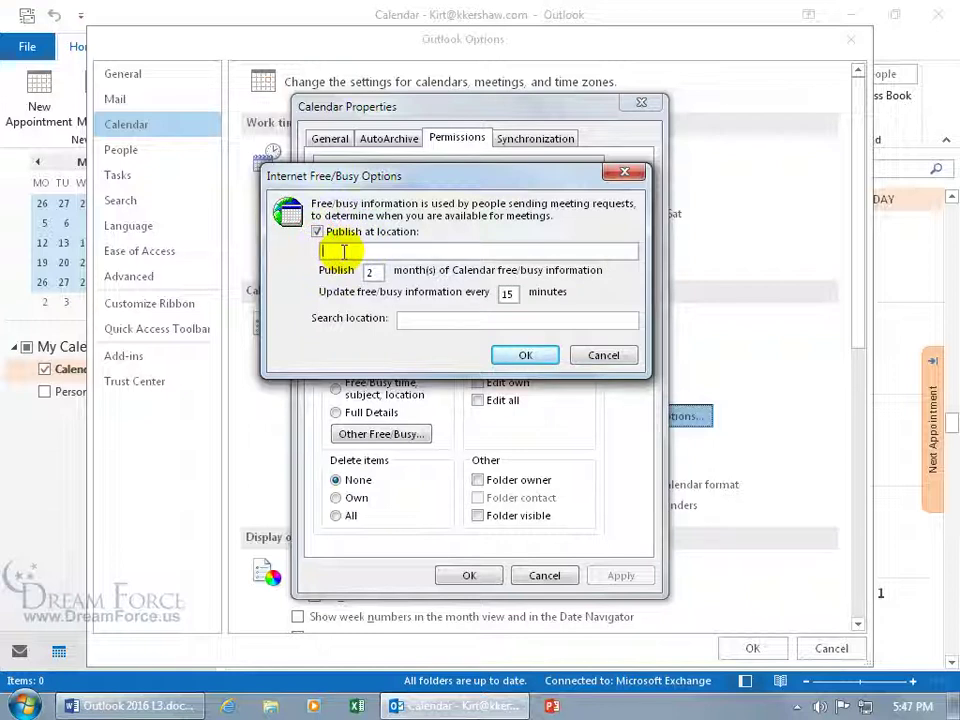
key(Tab)
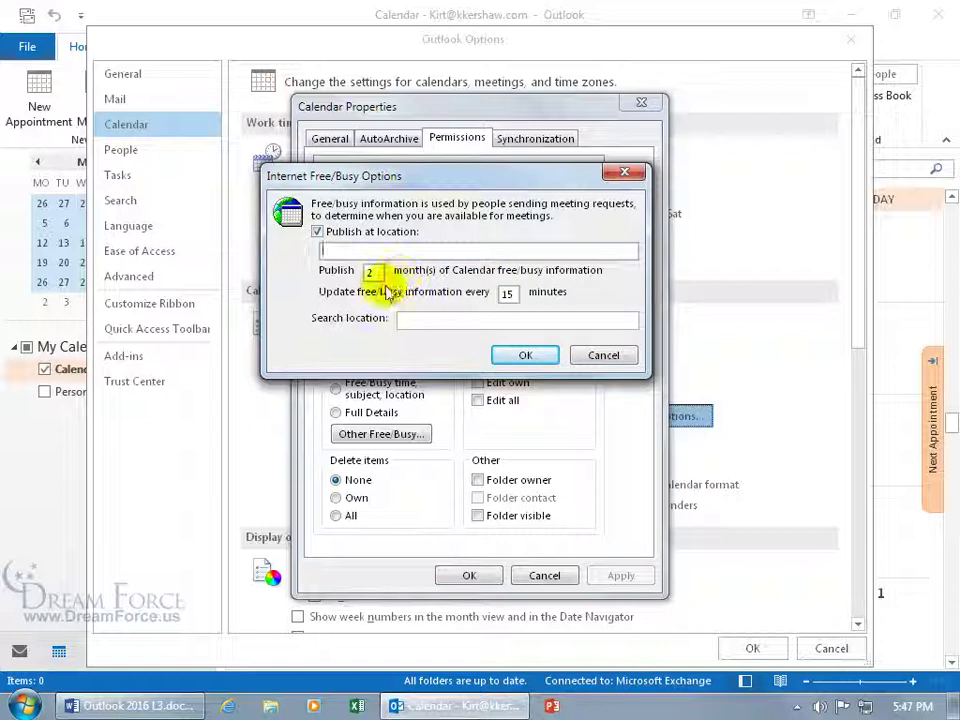
key(shift+Tab)
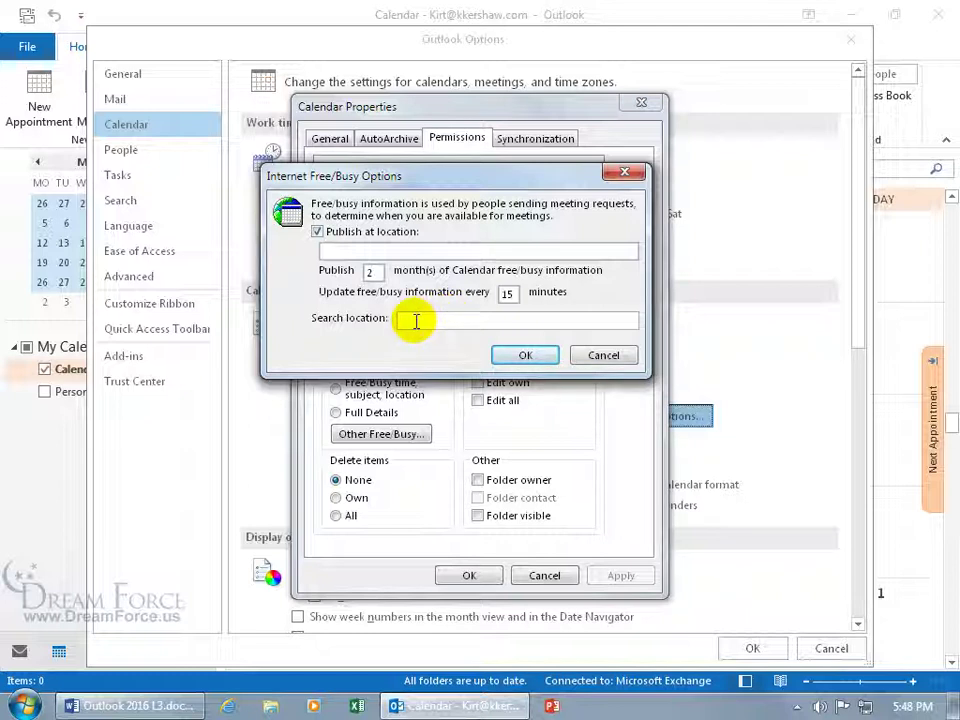
click(604, 356)
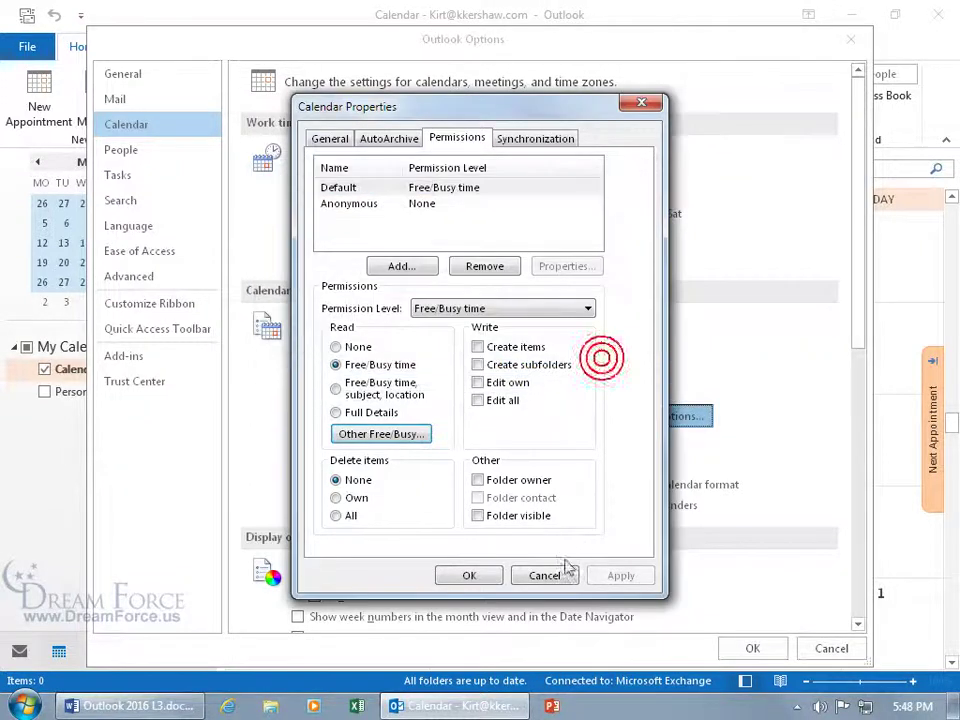
click(550, 579)
click(826, 648)
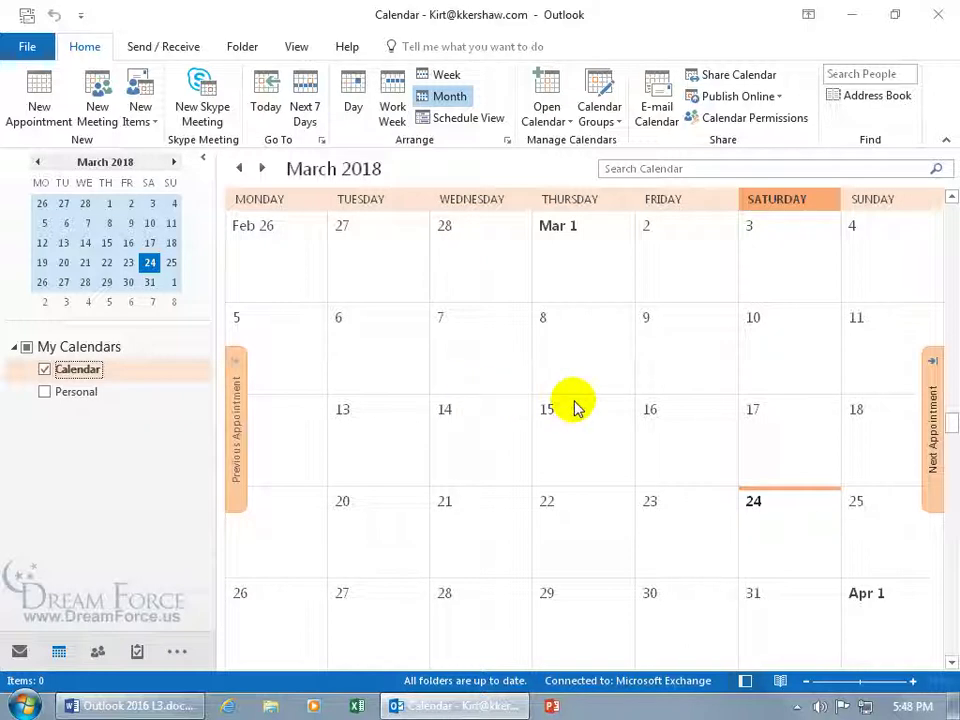
Start a meeting invitation for Tue 3/27/2018 with the subject Footage Review and the all day event option turned off
double_click(393, 620)
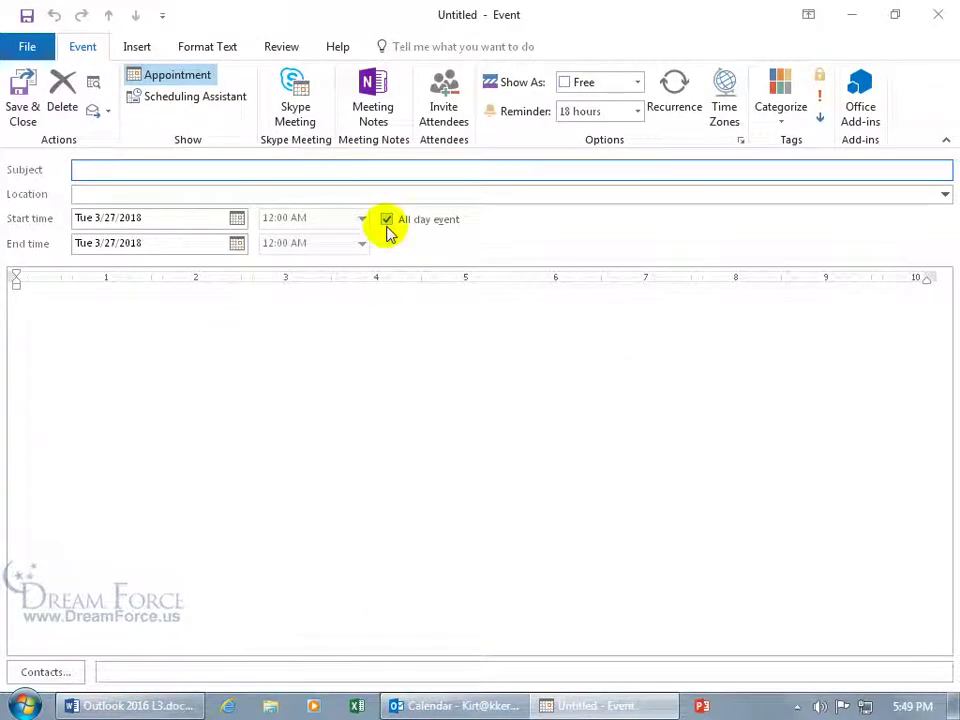
click(386, 222)
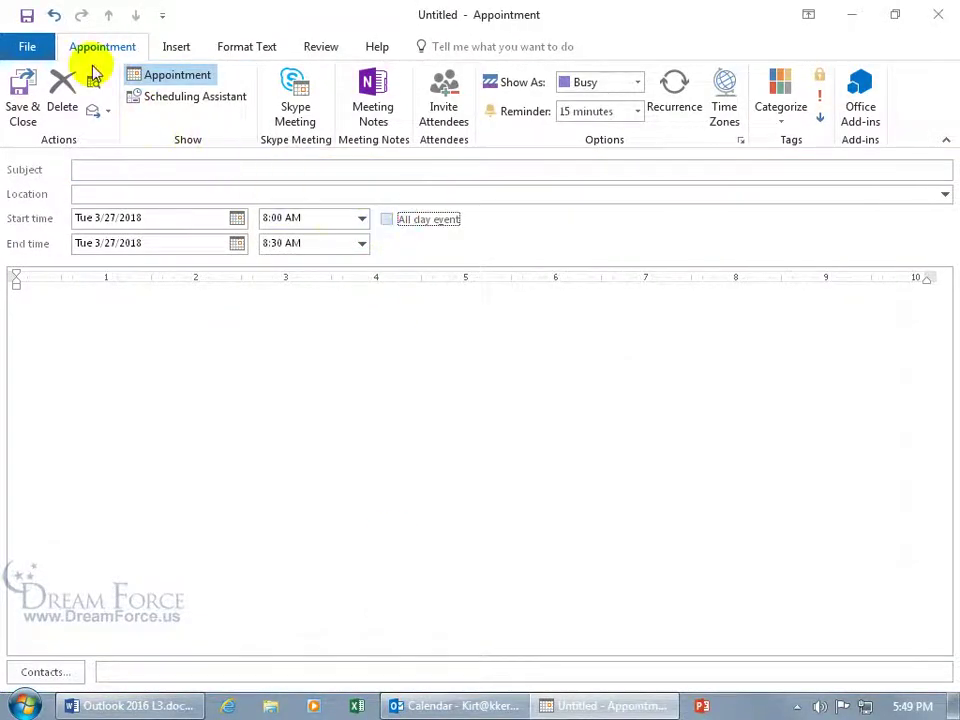
click(133, 170)
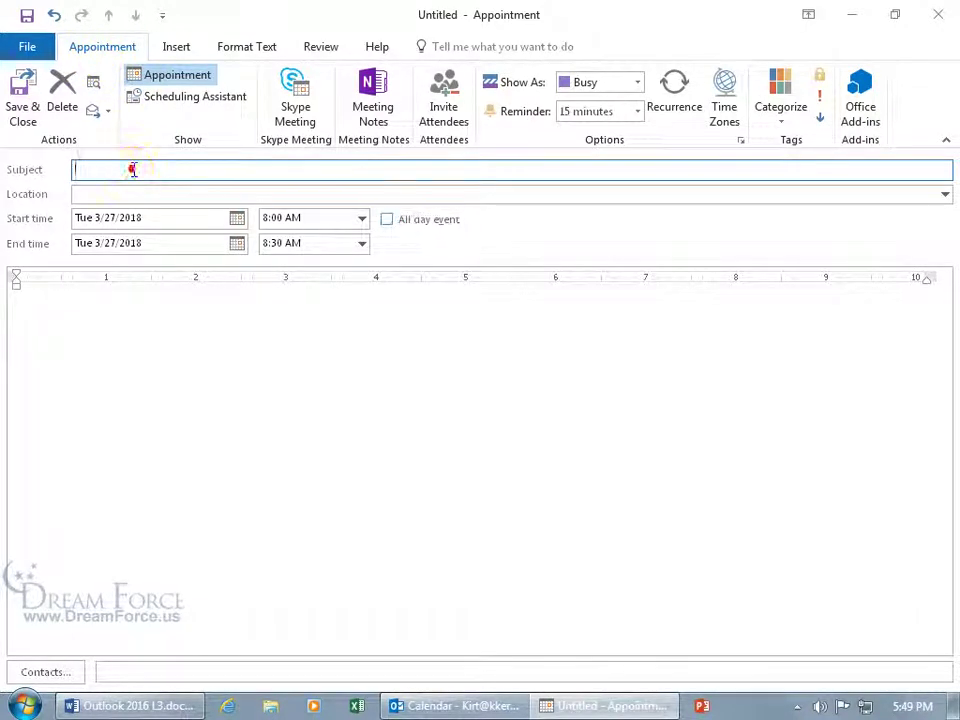
text(Footag)
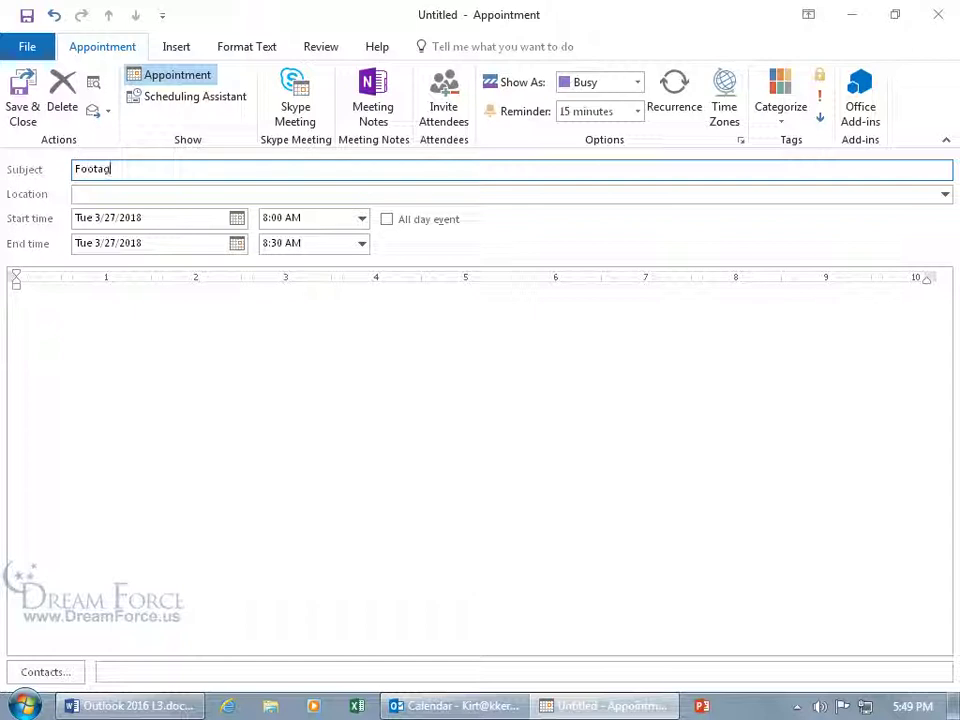
text(e Review)
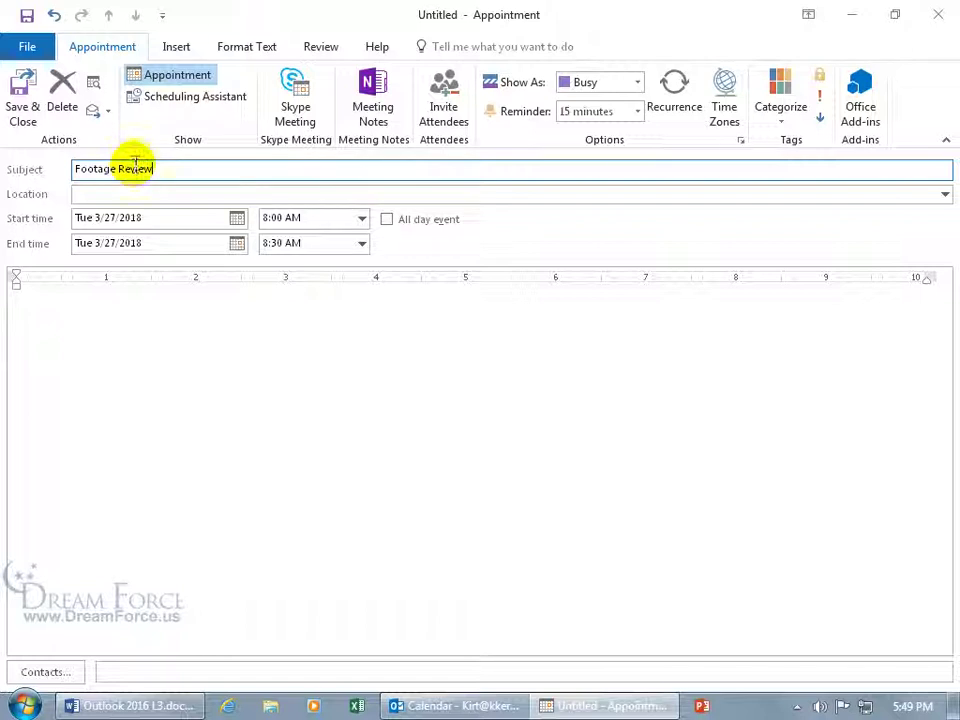
click(443, 115)
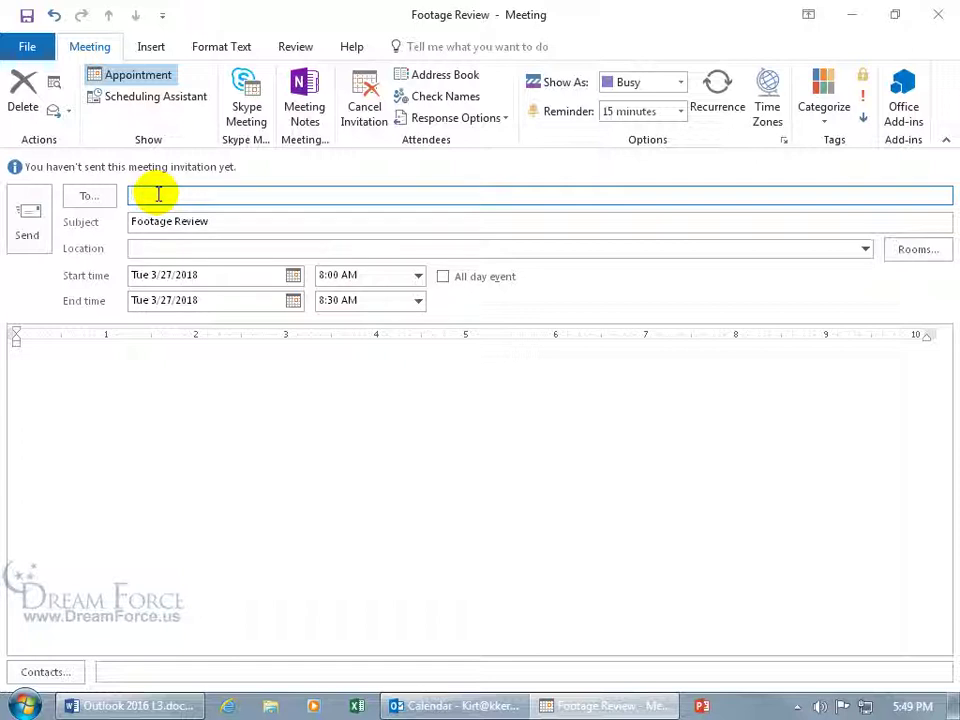
In the Scheduling Assistant, add the colleague listed first in the address book as a required attendee of the Footage Review meeting
click(179, 106)
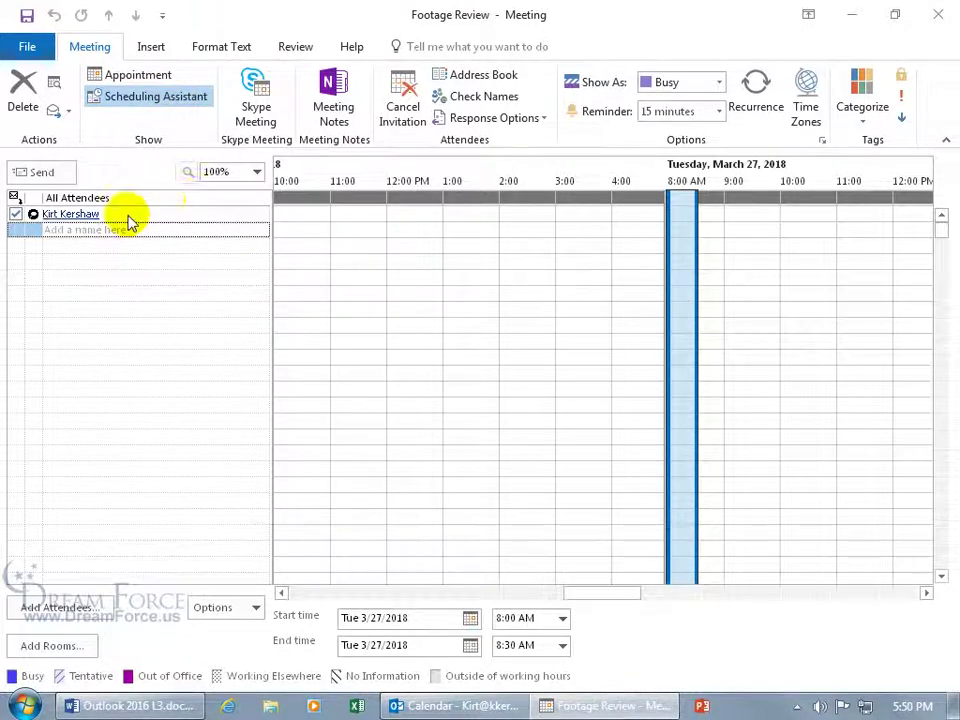
mouse_move(129, 216)
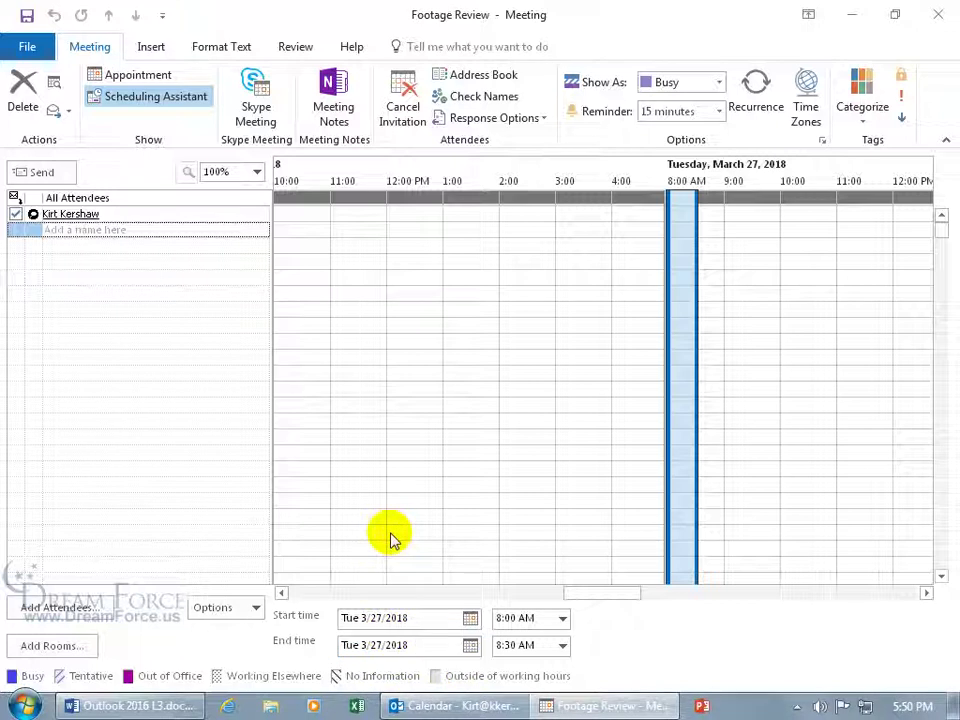
click(128, 74)
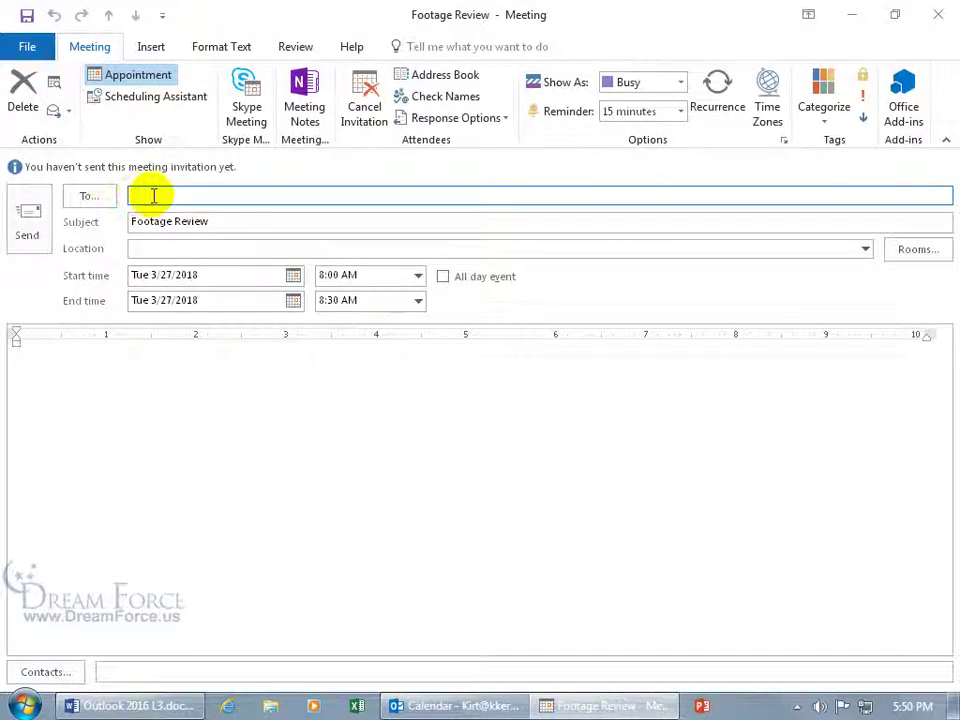
click(146, 96)
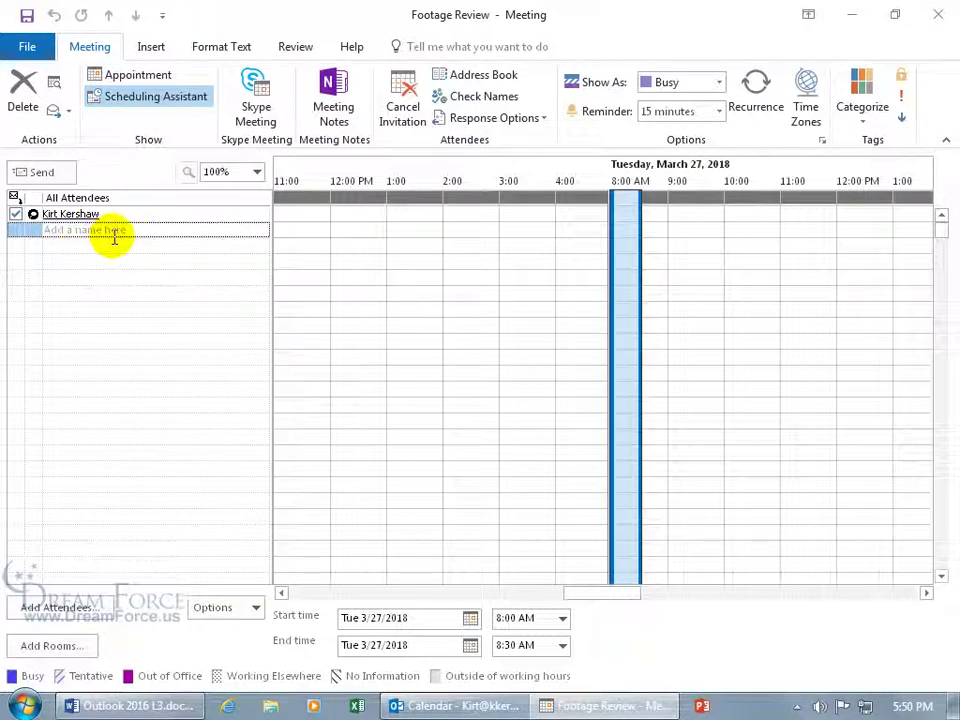
click(80, 608)
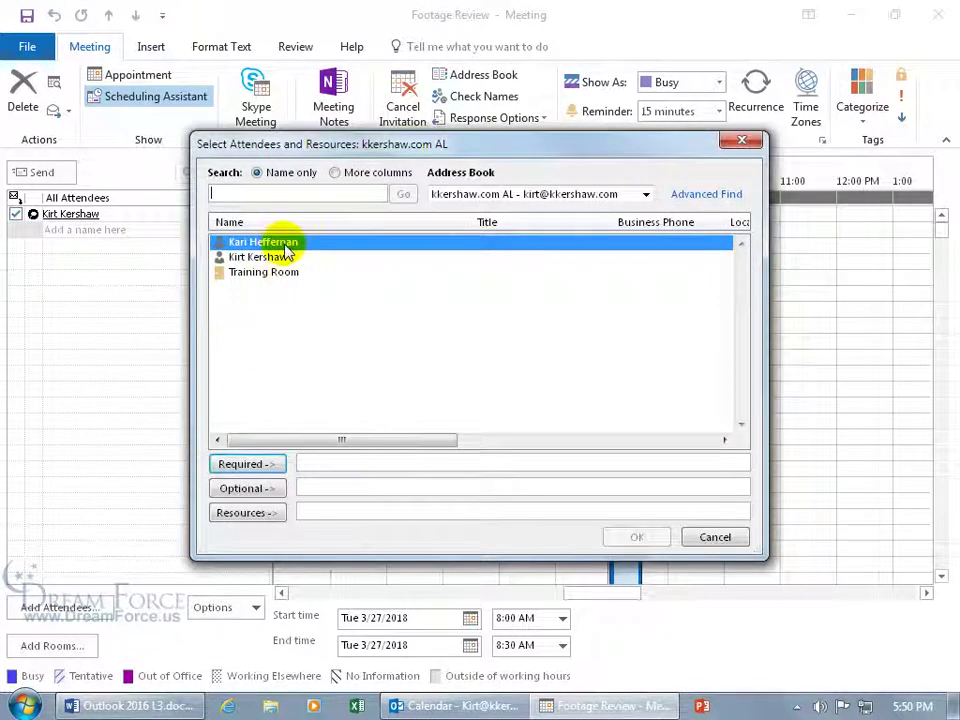
click(267, 466)
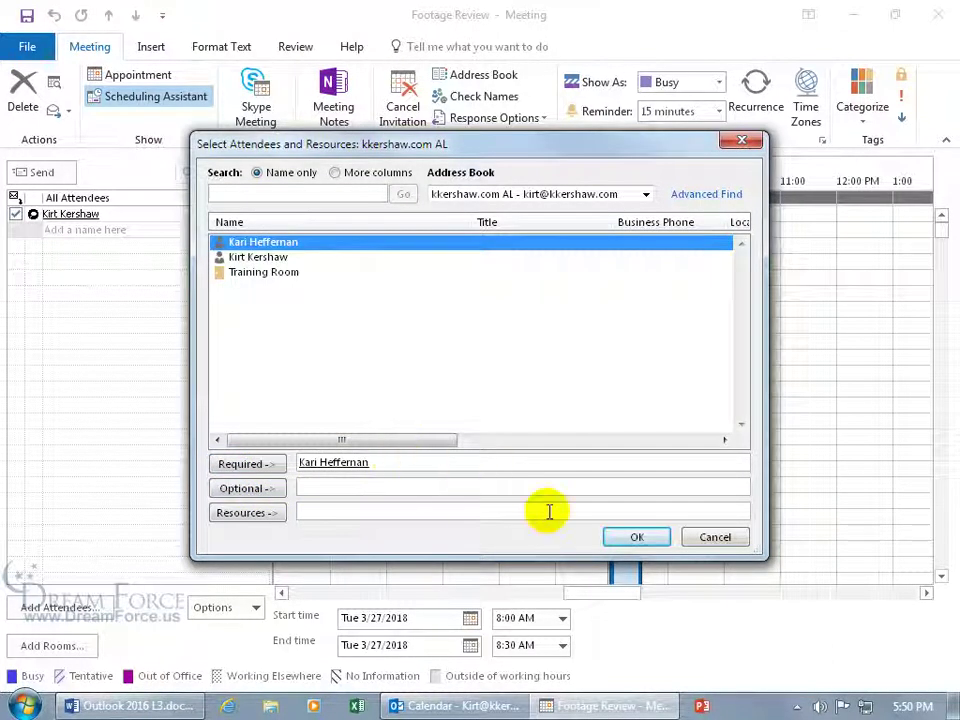
click(636, 540)
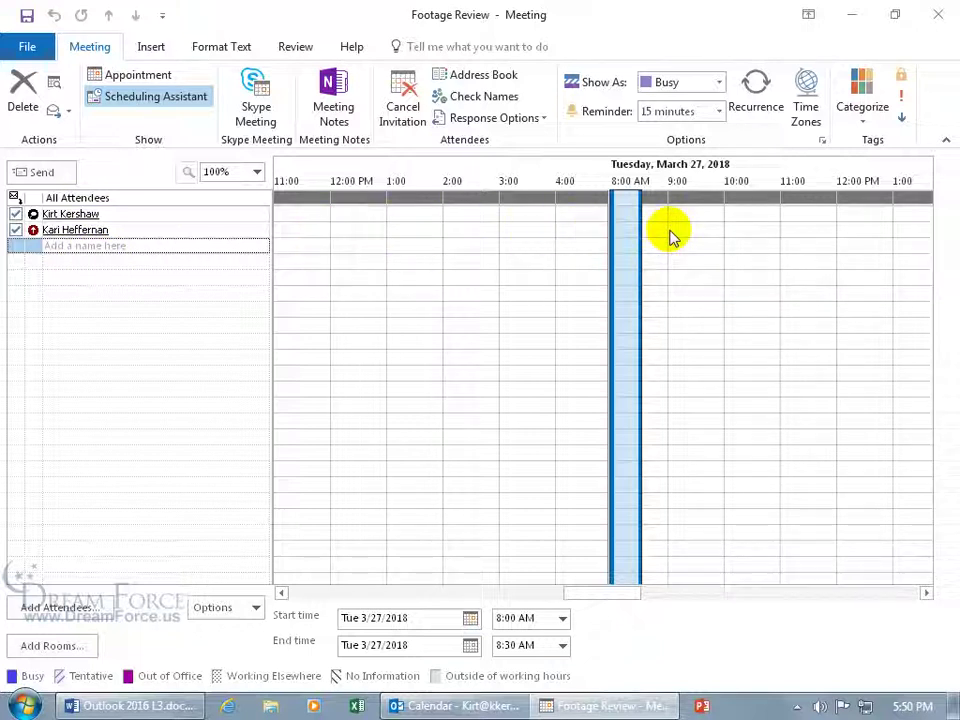
Reschedule the Footage Review meeting to Sun 3/25/2018 from 8:00 AM to 9:00 AM and return to the appointment view
click(470, 619)
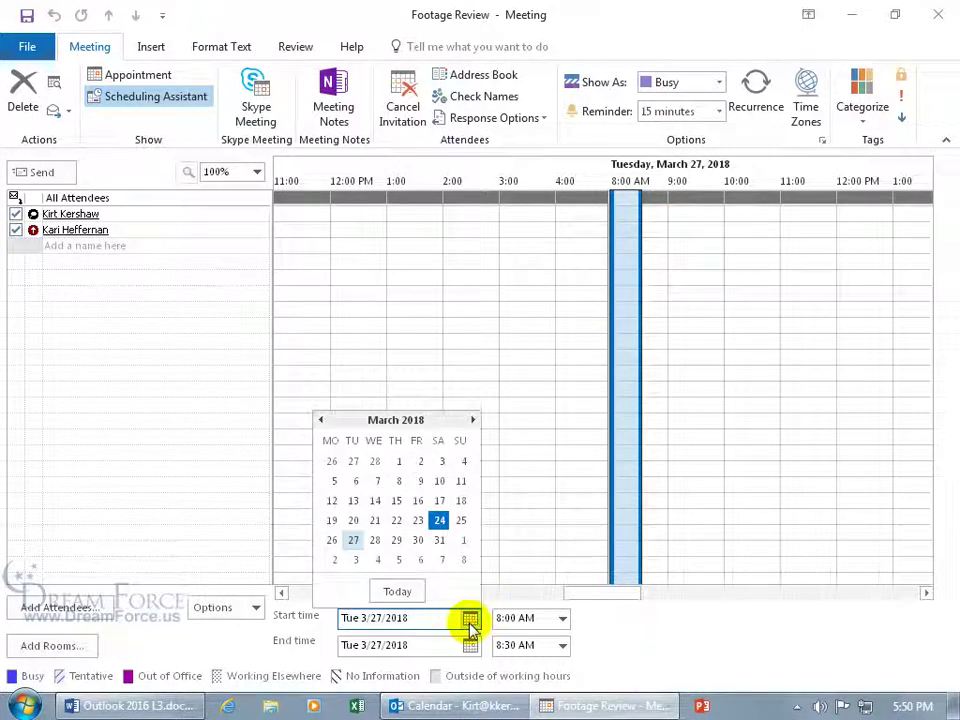
click(461, 521)
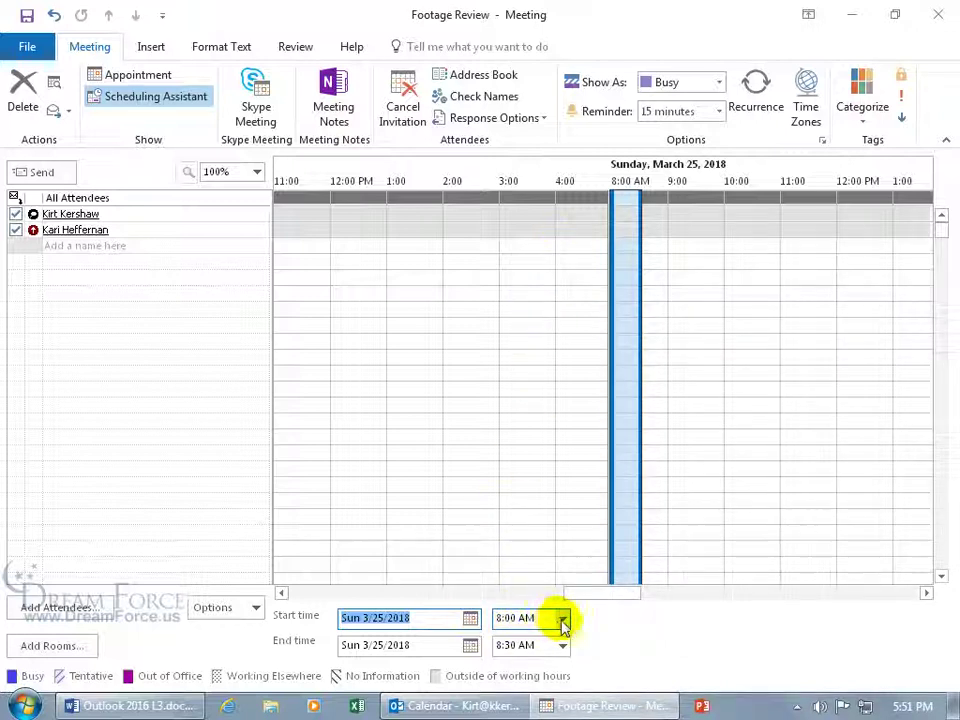
click(614, 368)
drag(614, 368, 580, 375)
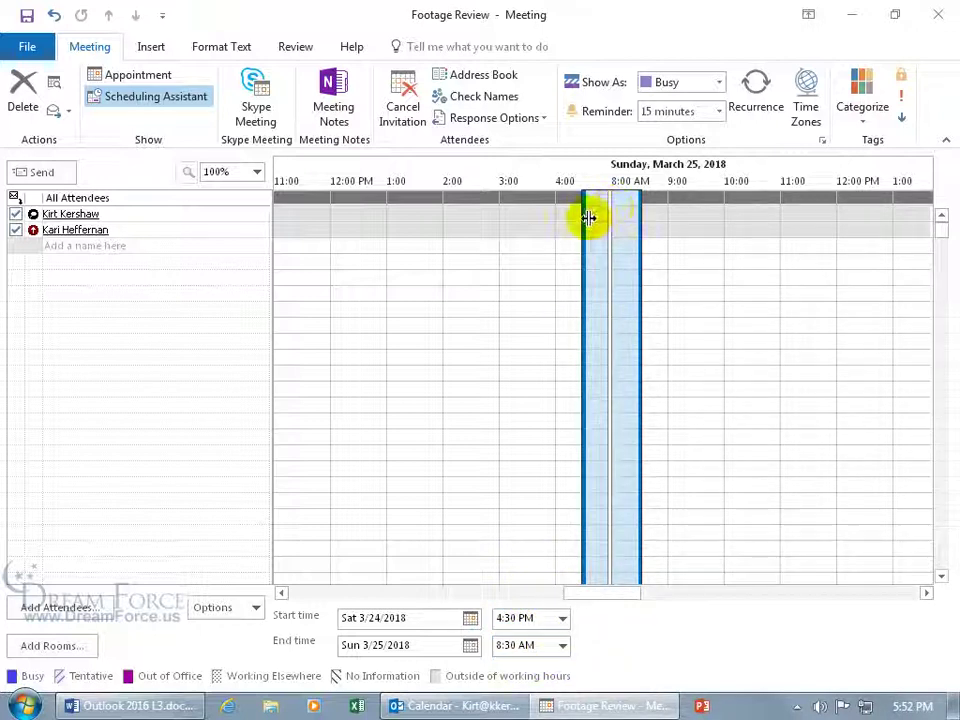
drag(589, 216, 669, 221)
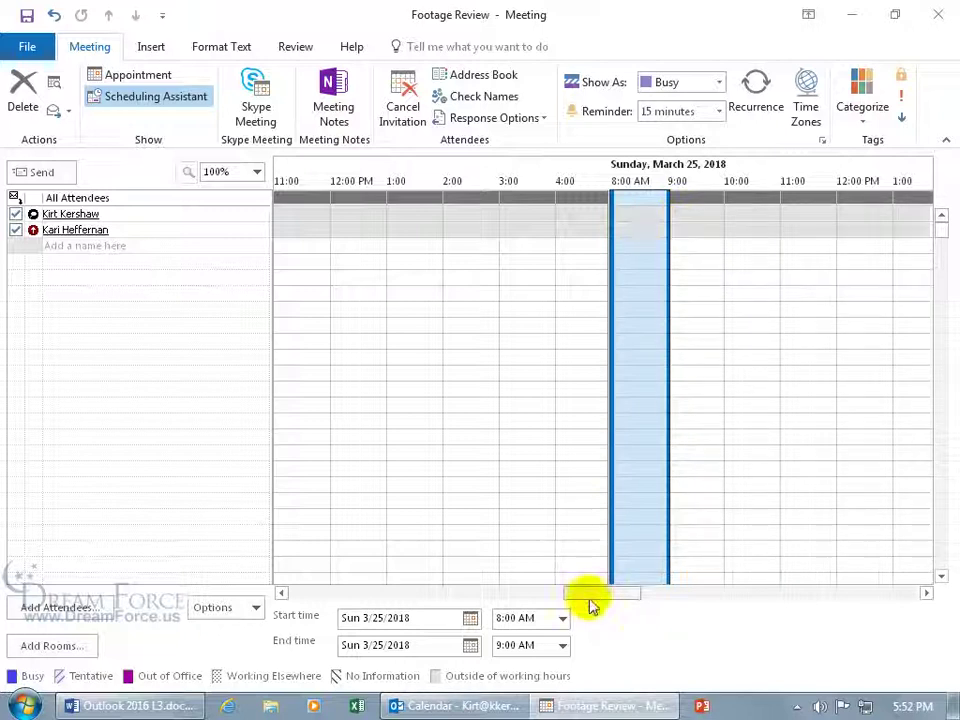
click(140, 76)
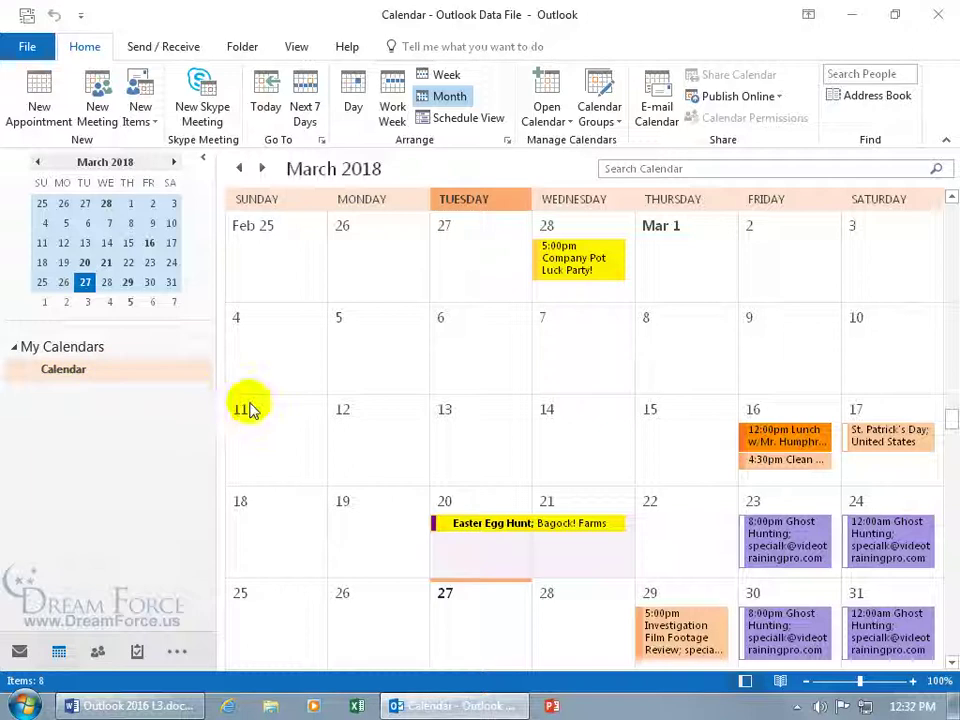
Begin a new calendar from the existing one under My Calendars and name it Personal
right_click(61, 369)
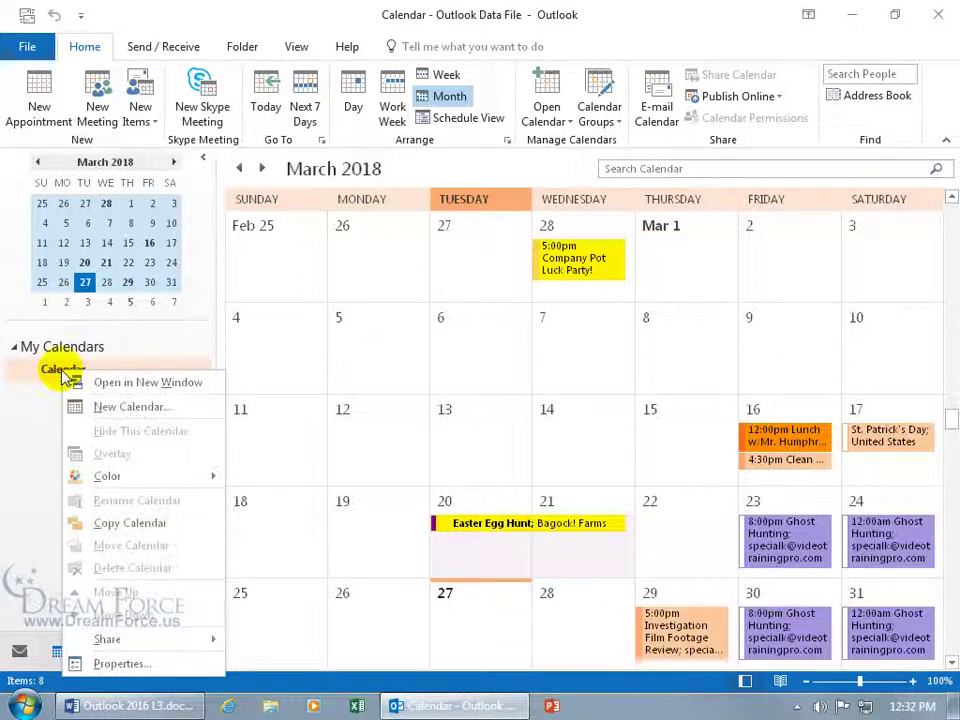
click(130, 410)
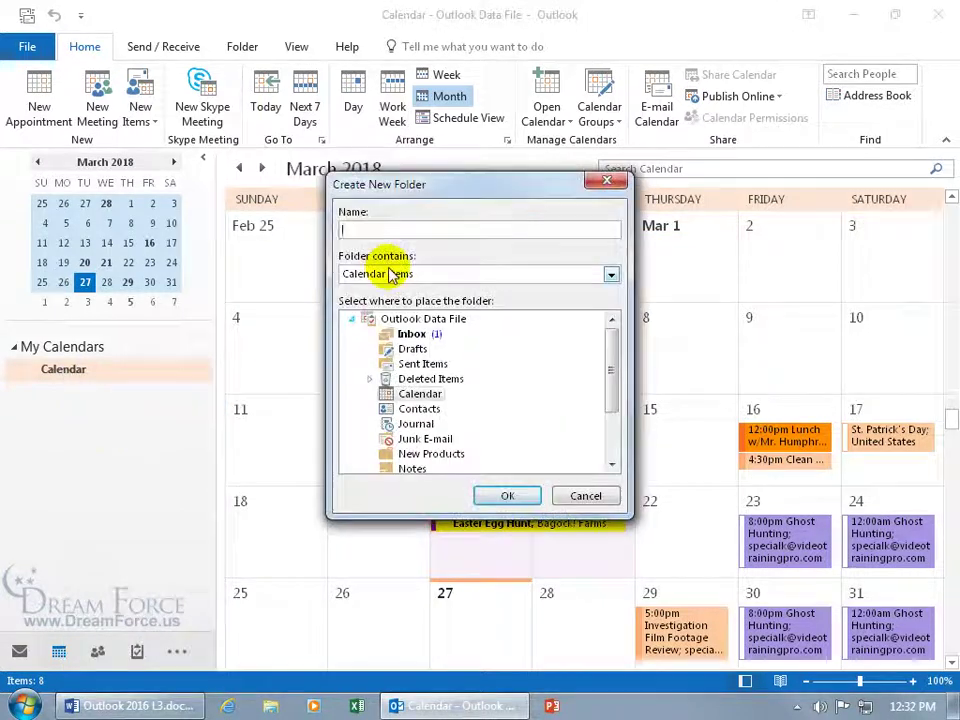
text(Personal)
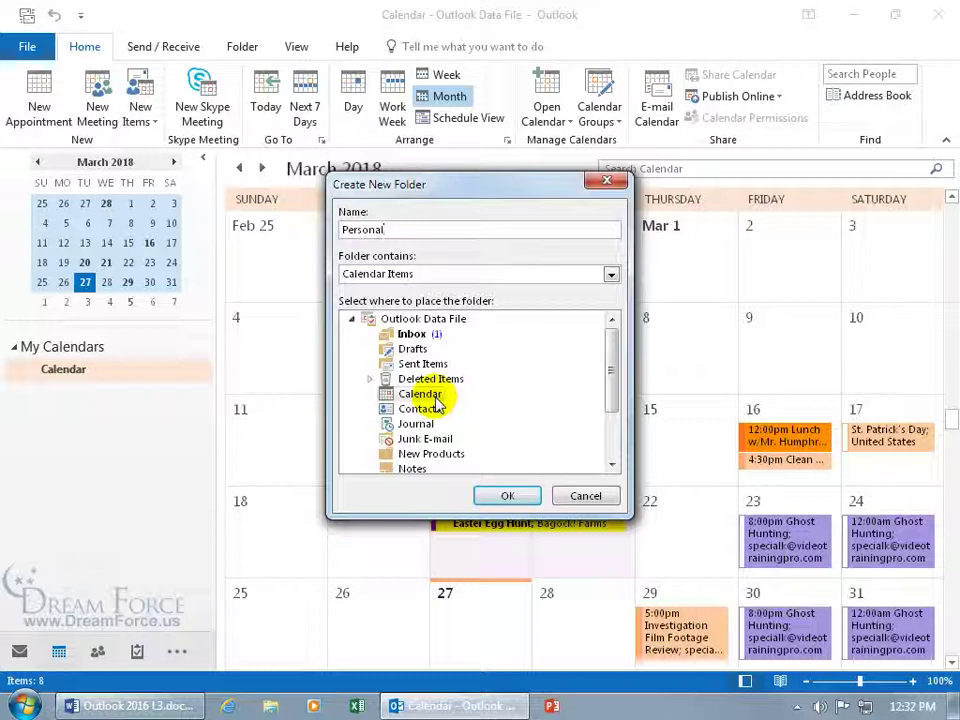
Try Contact Items stored under Contacts for the new folder, and return the settings to Calendar Items under Calendar
click(610, 274)
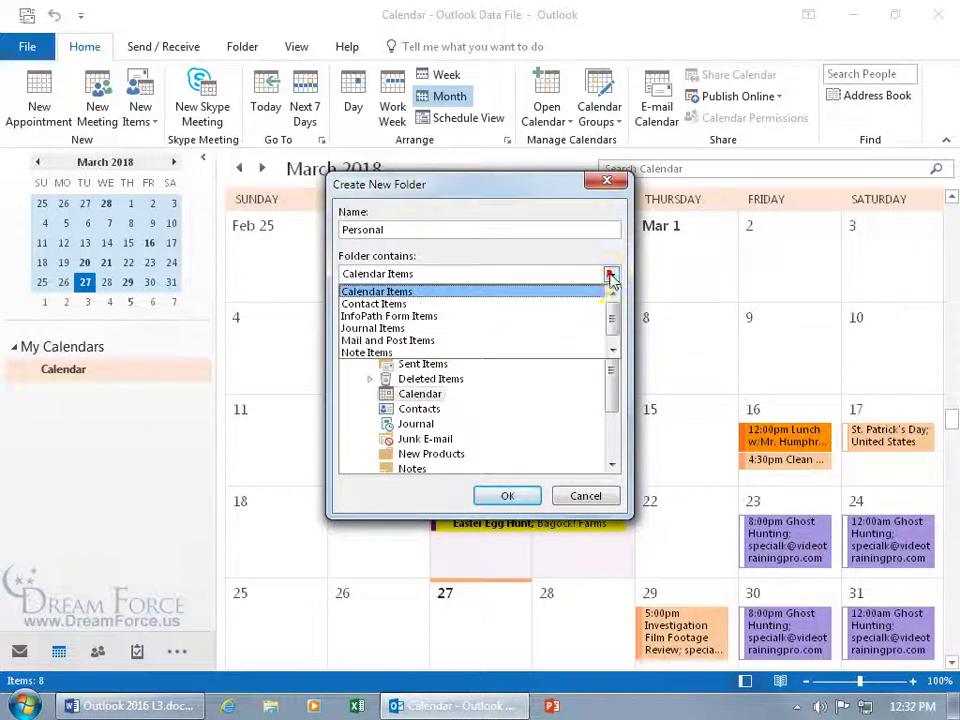
click(553, 304)
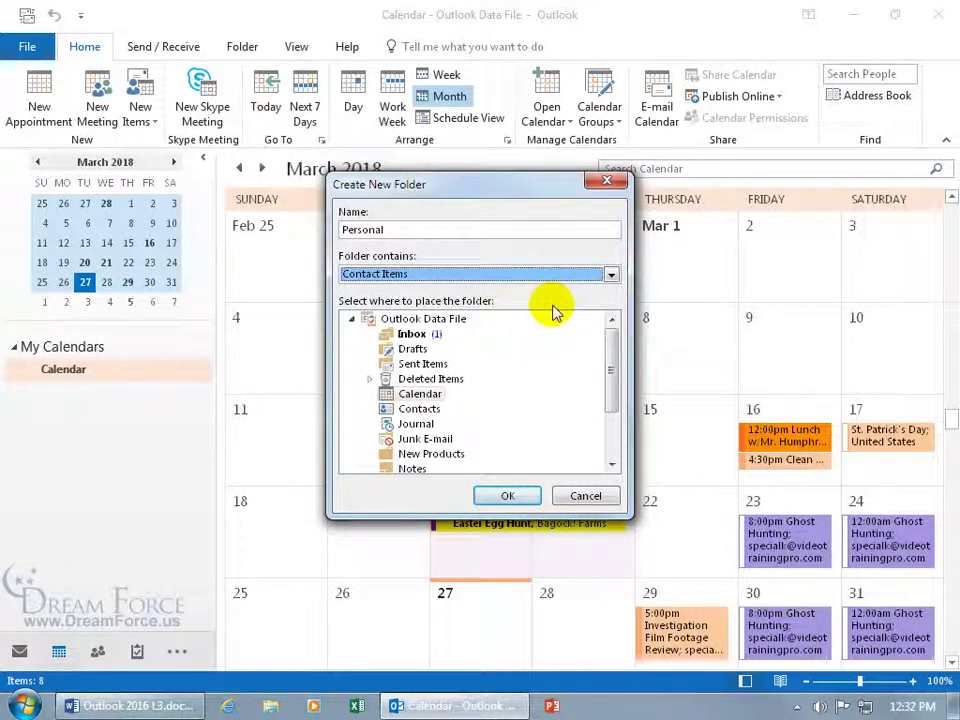
click(425, 410)
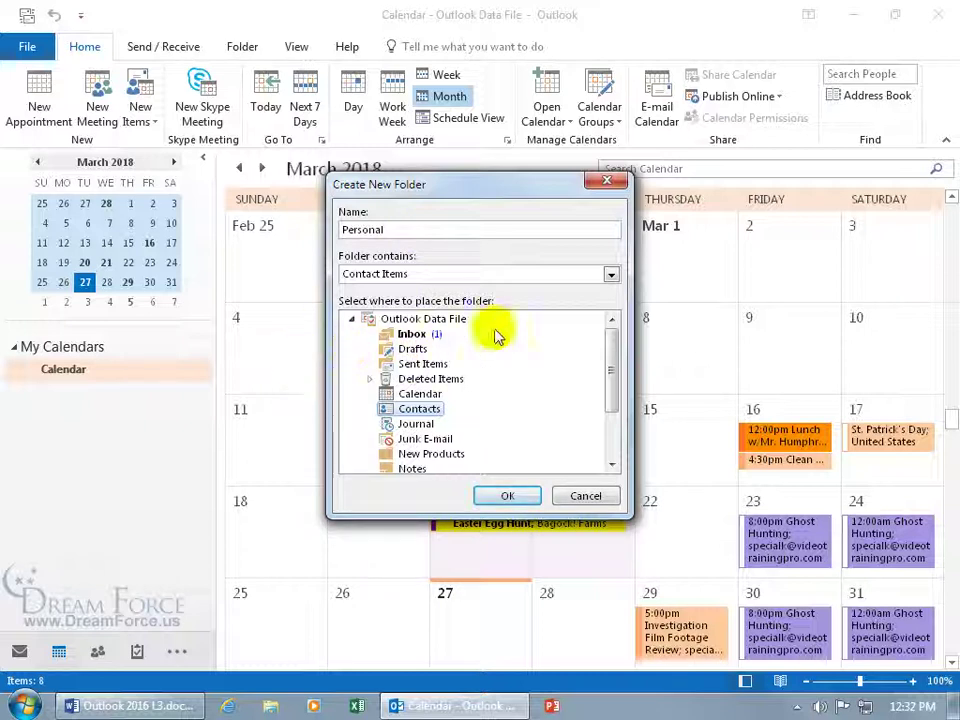
click(611, 274)
click(612, 296)
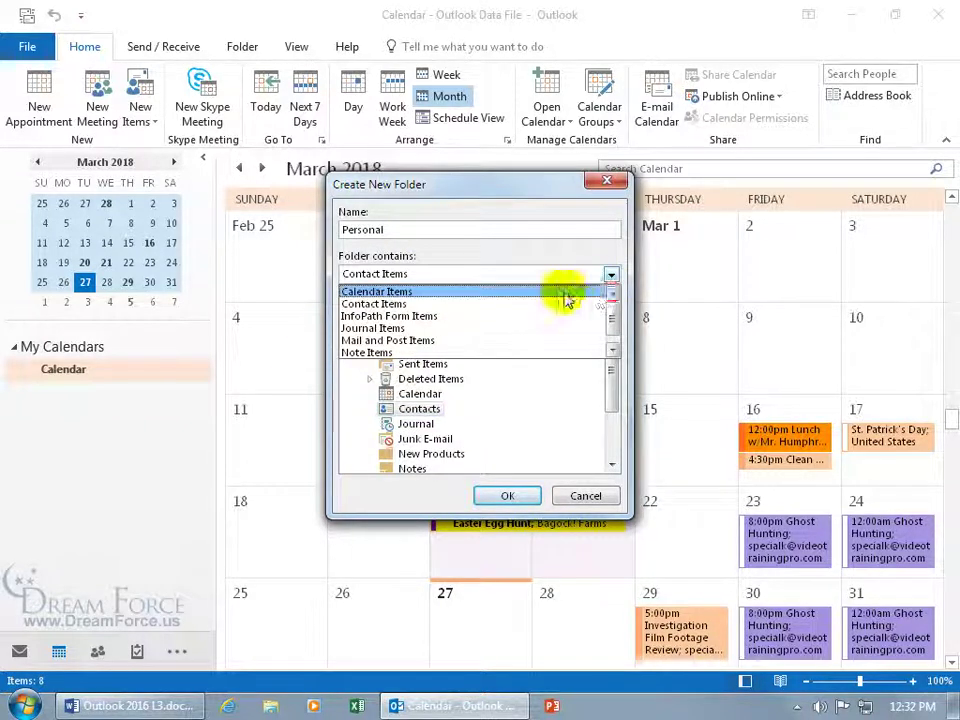
click(566, 290)
click(418, 395)
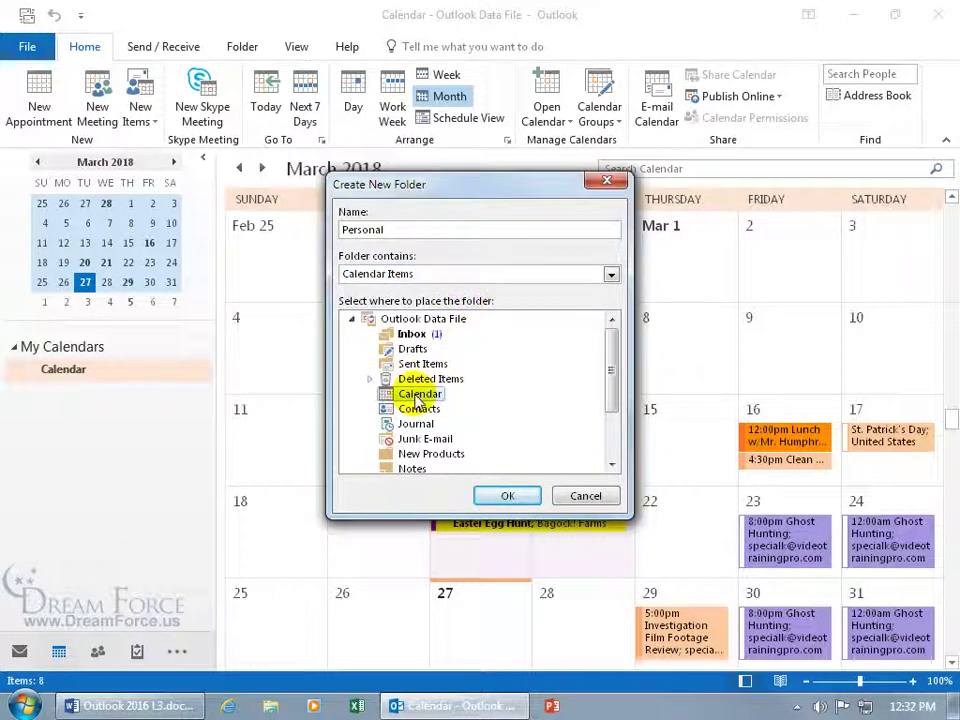
Confirm creation of the Personal calendar and display it side by side with the main calendar
click(507, 496)
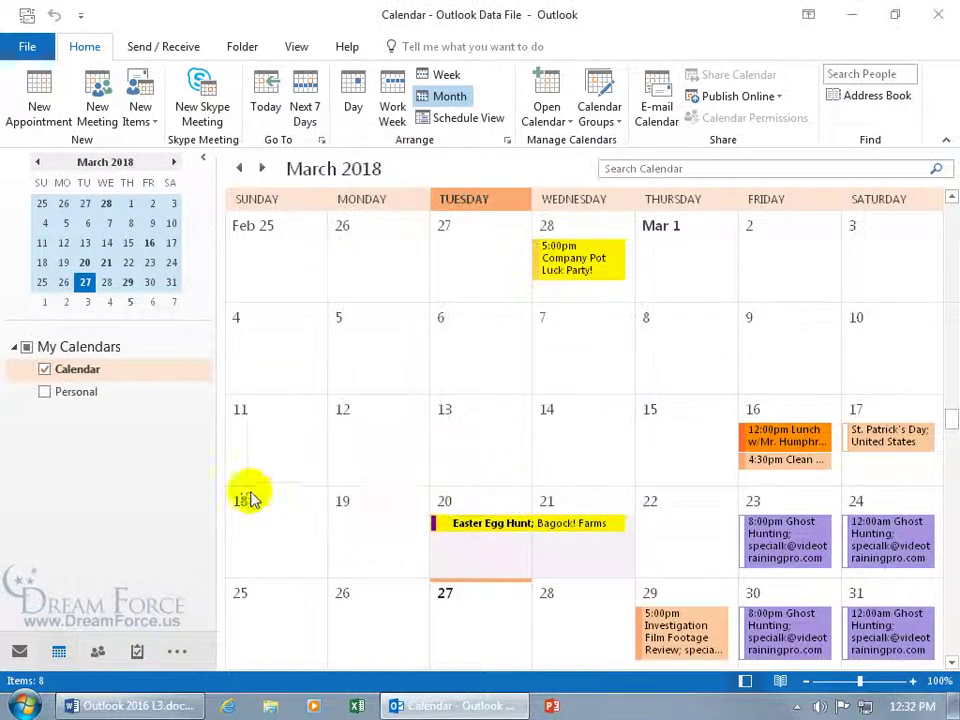
click(44, 392)
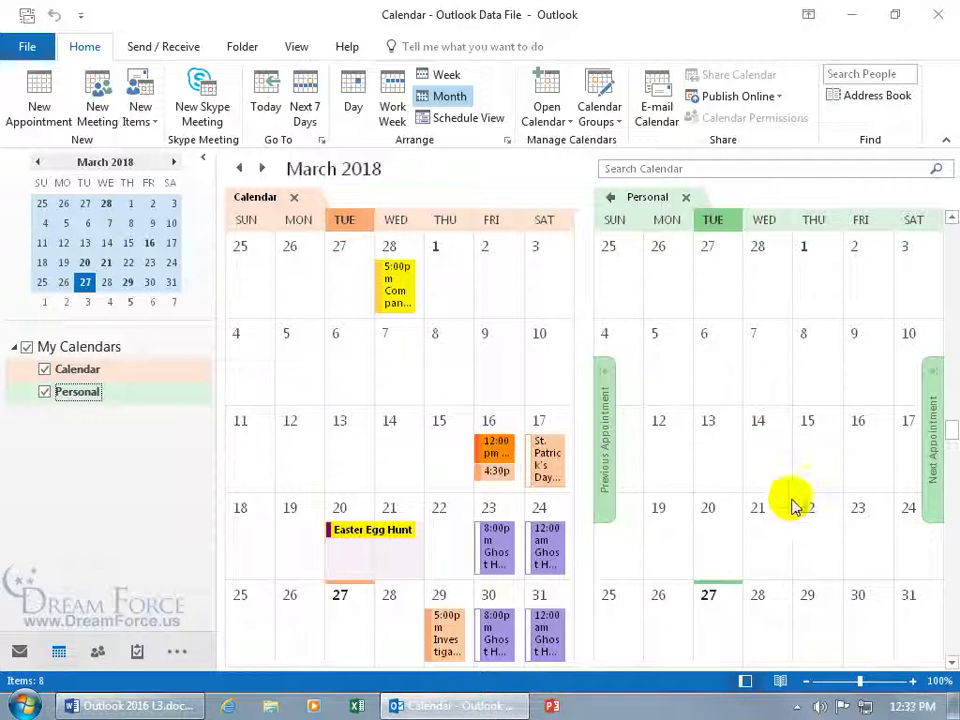
Create an appointment in the Personal calendar on Fri 3/30/2018 with the subject Dentist, from 12:00 PM to 1:00 PM
right_click(862, 620)
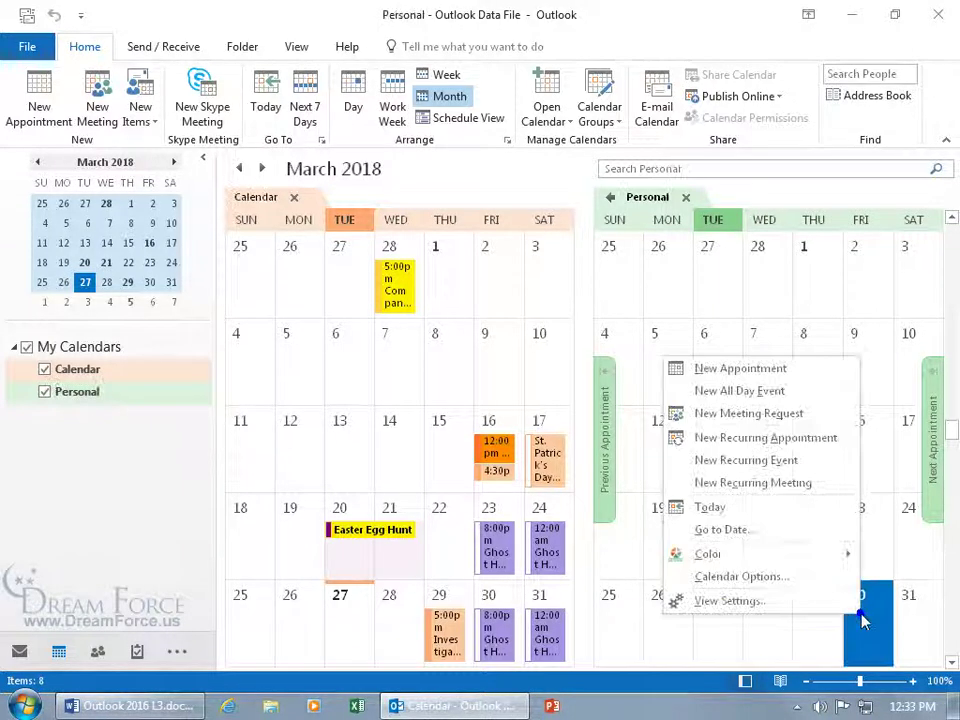
click(752, 368)
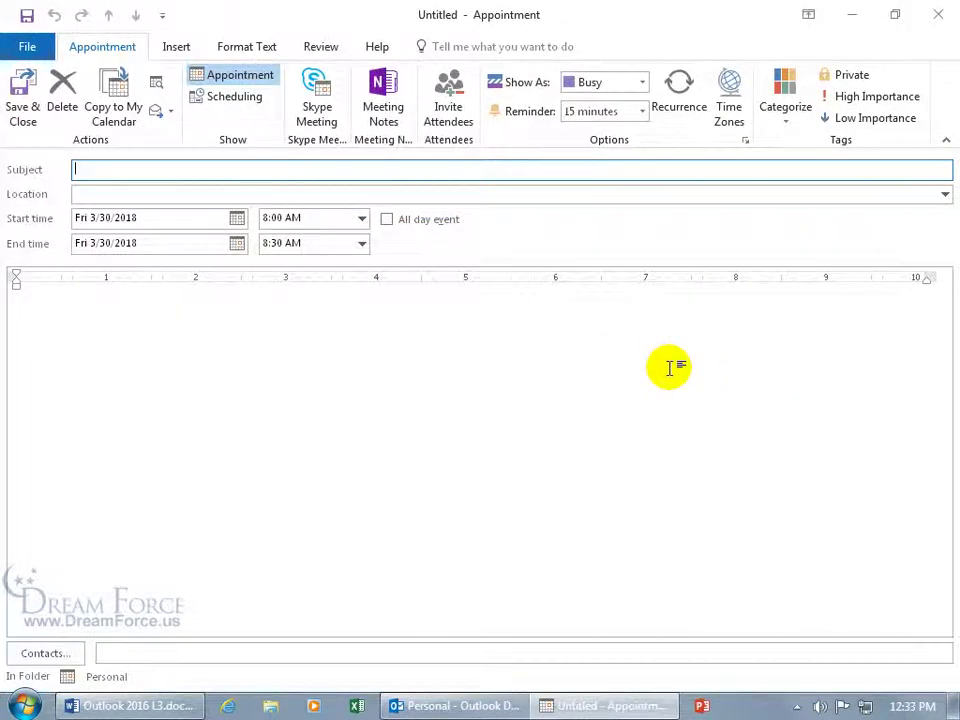
text(Dentist)
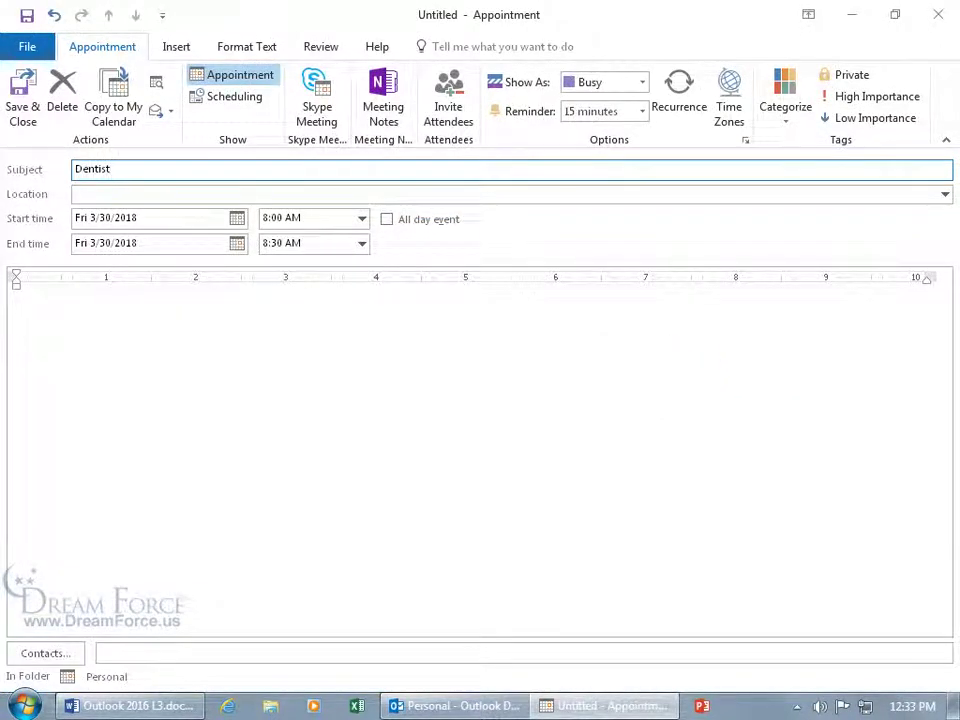
click(361, 218)
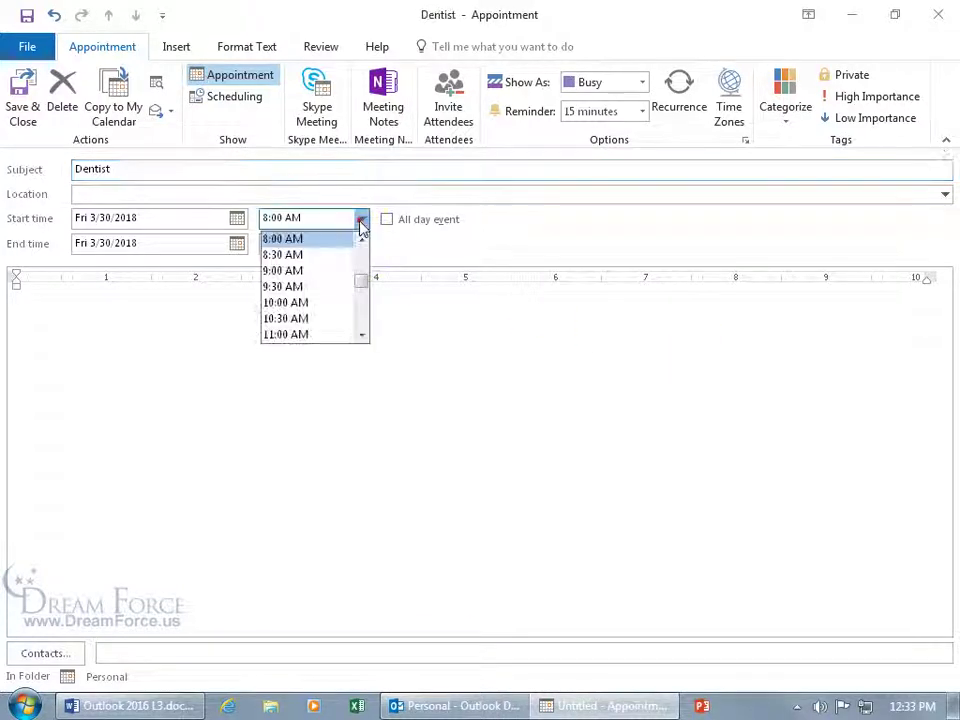
drag(364, 273, 365, 288)
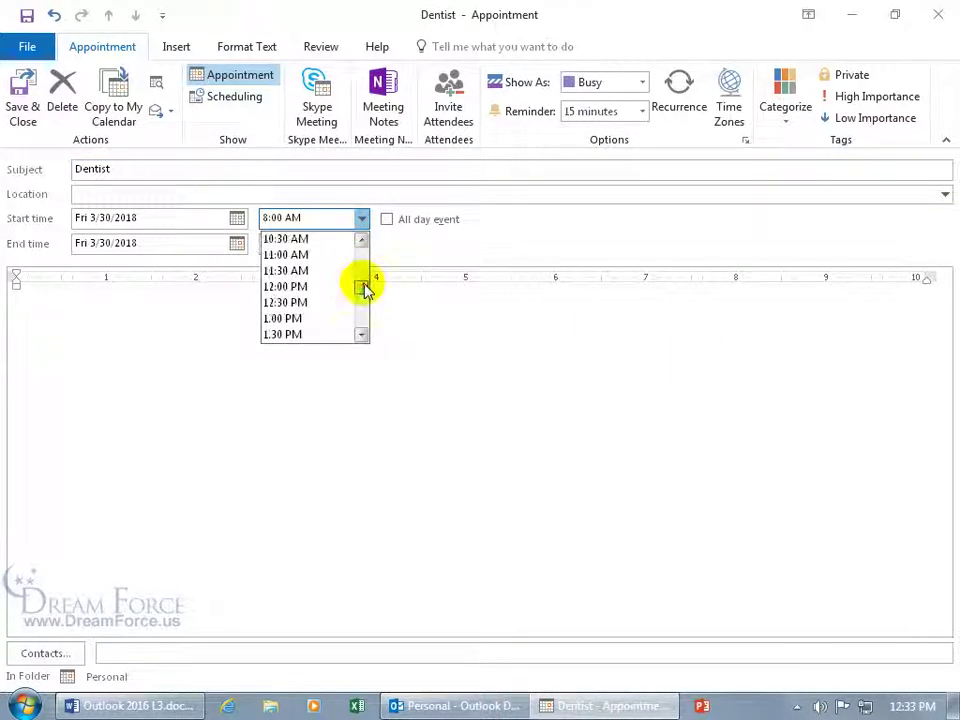
click(334, 286)
click(362, 244)
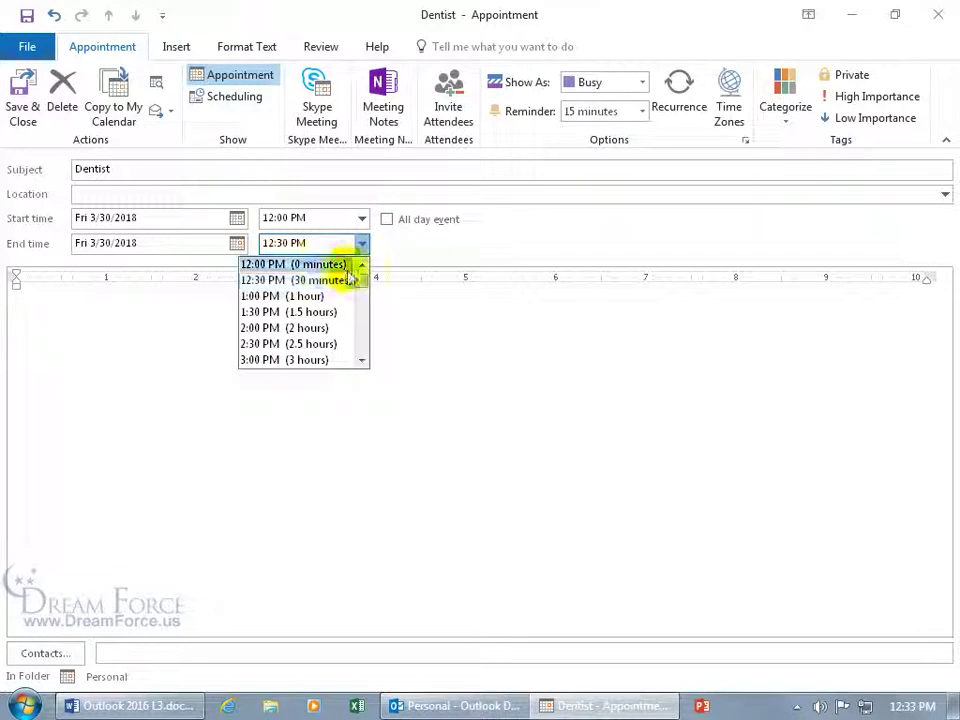
click(330, 296)
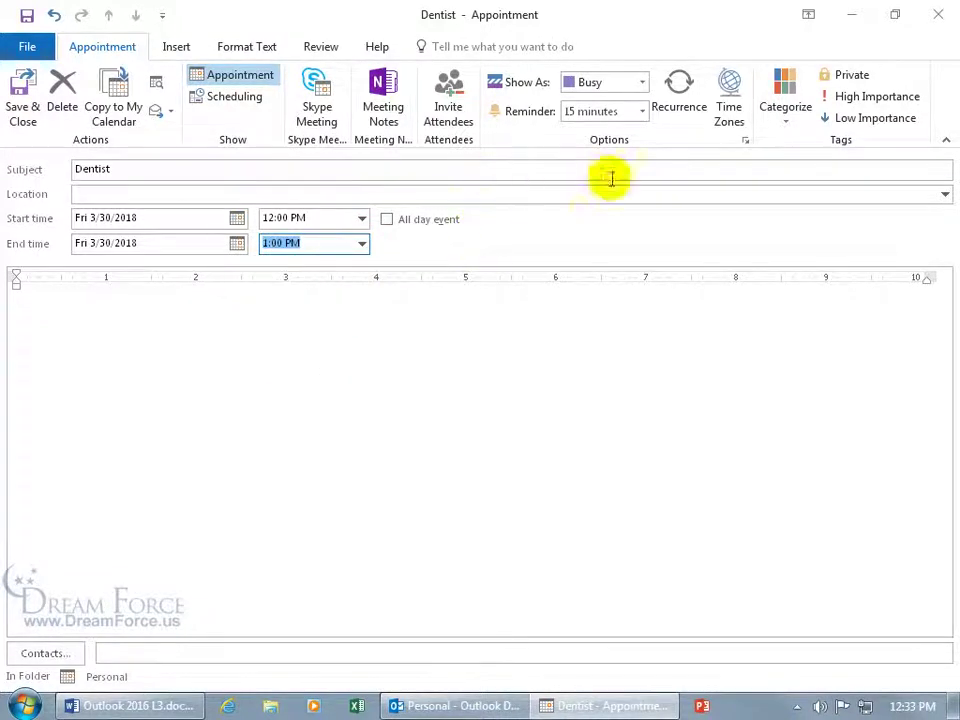
Keep the Dentist appointment shown as Busy, set its reminder to None, and save and close it
click(642, 84)
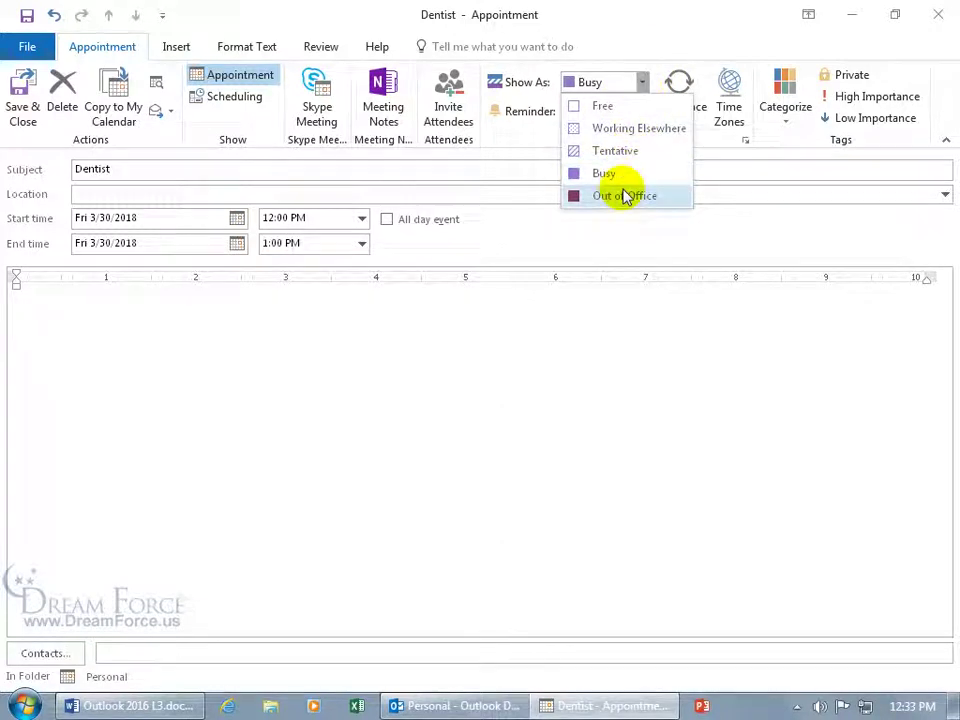
click(526, 137)
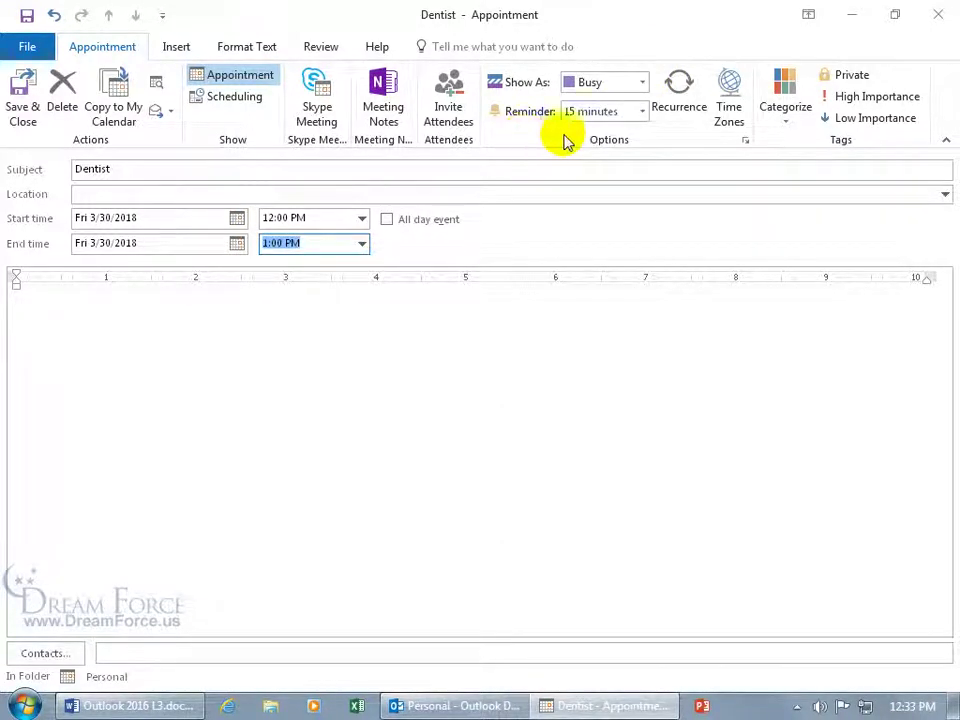
click(642, 112)
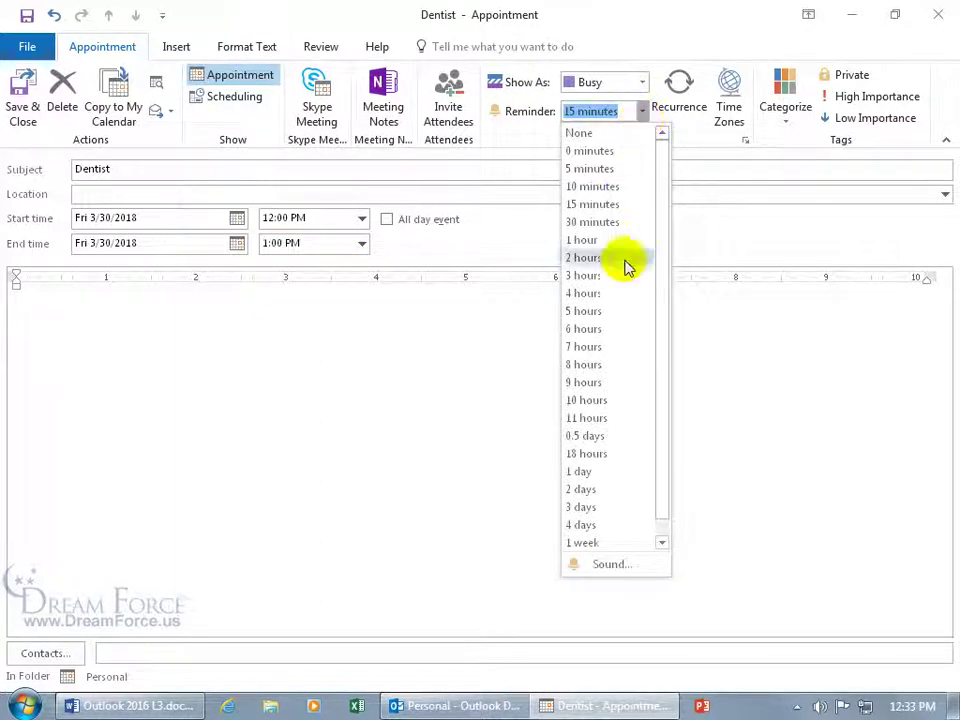
click(583, 133)
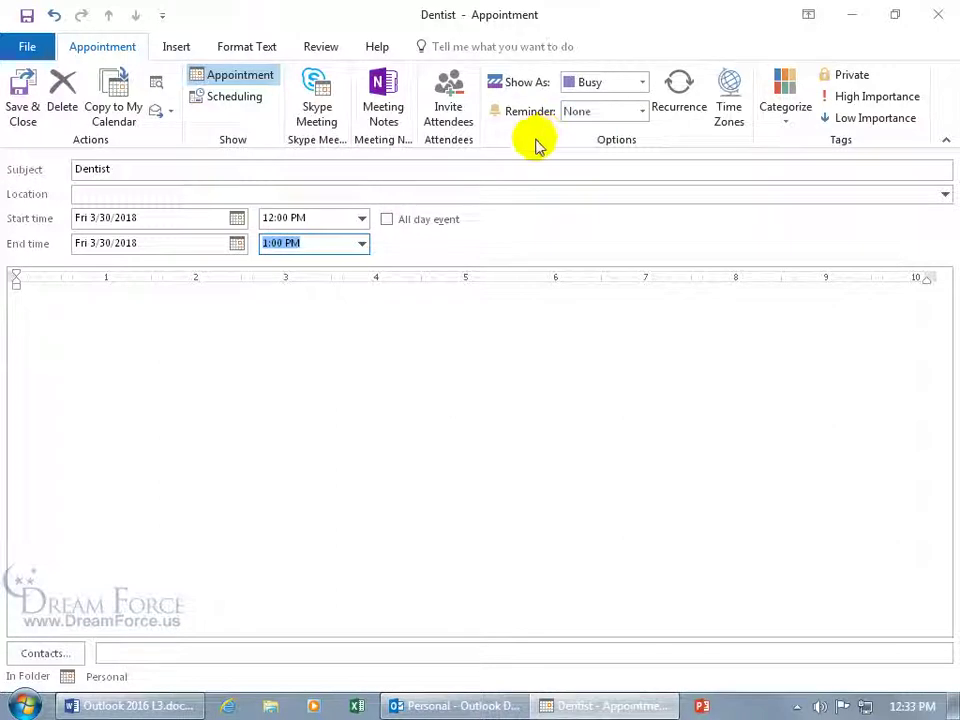
click(24, 88)
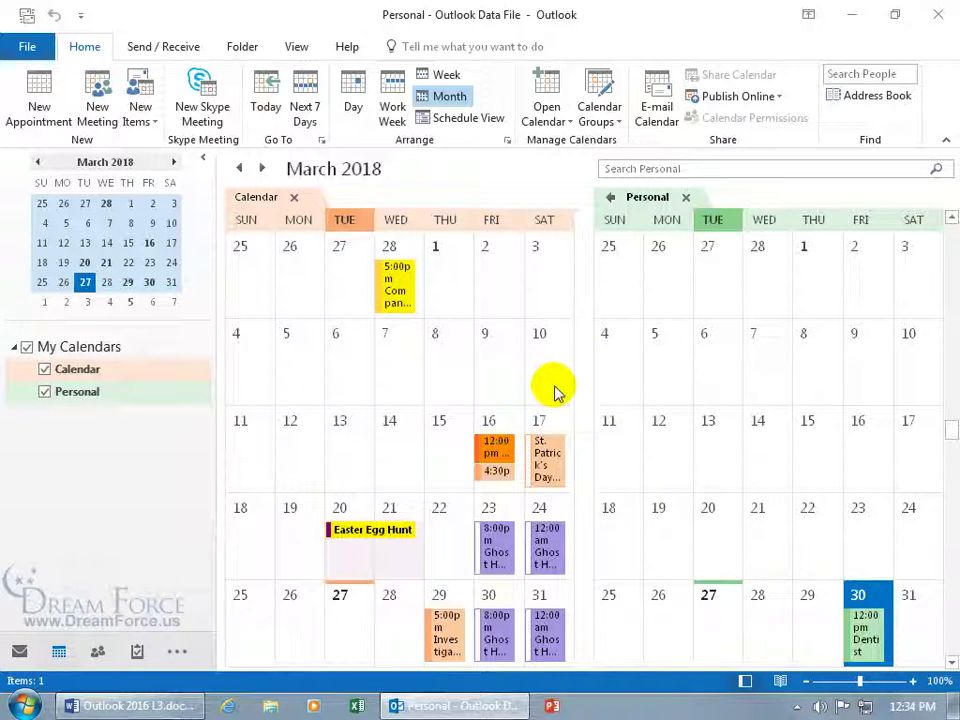
Overlay the Personal calendar with the main calendar in a single month view
click(612, 202)
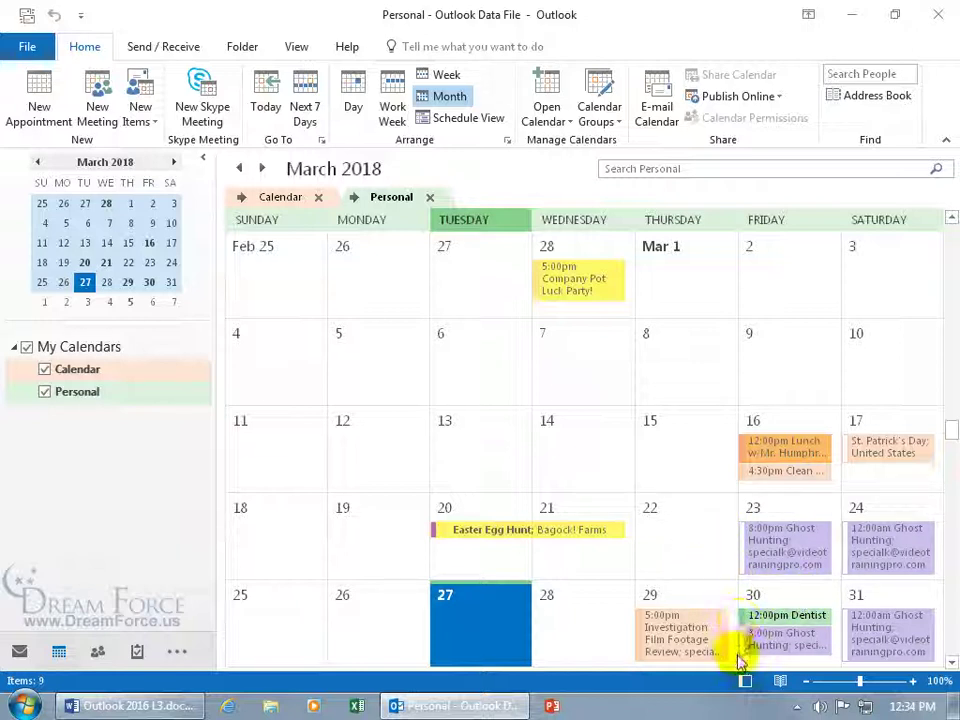
Create an all-day event named New One in the Personal calendar on Wed 3/28/2018, shown as Out of Office, and save it
mouse_move(738, 657)
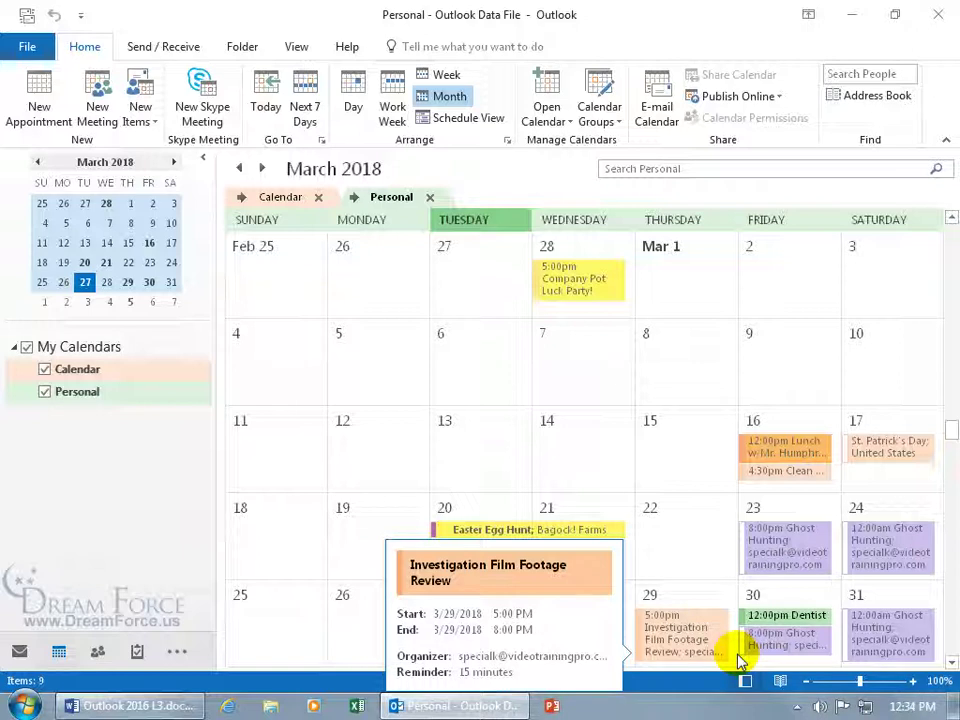
mouse_move(763, 643)
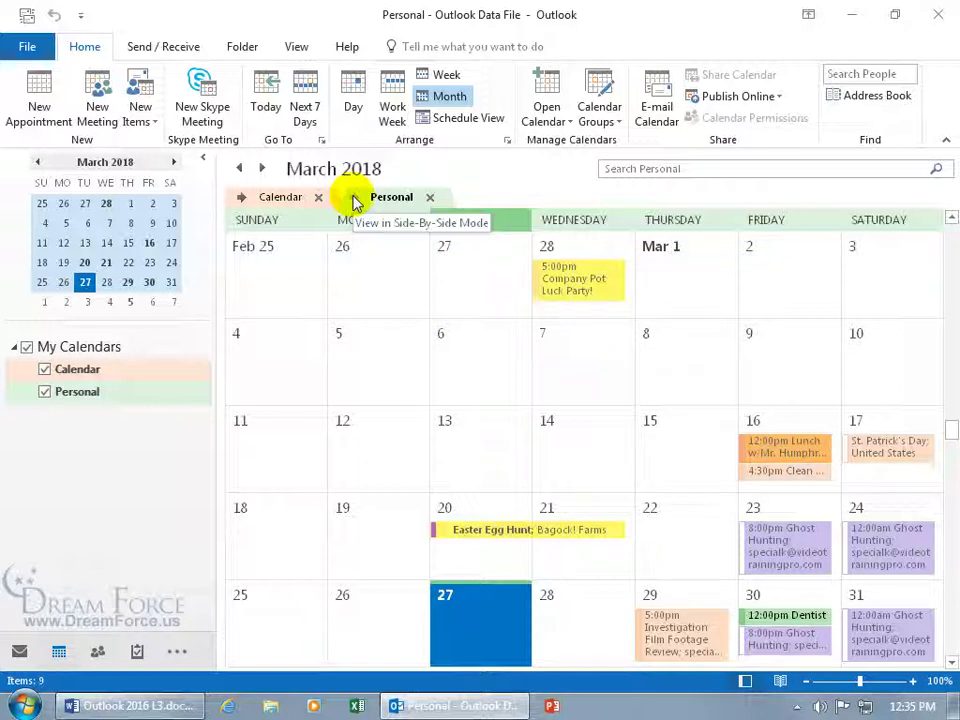
right_click(596, 606)
click(655, 358)
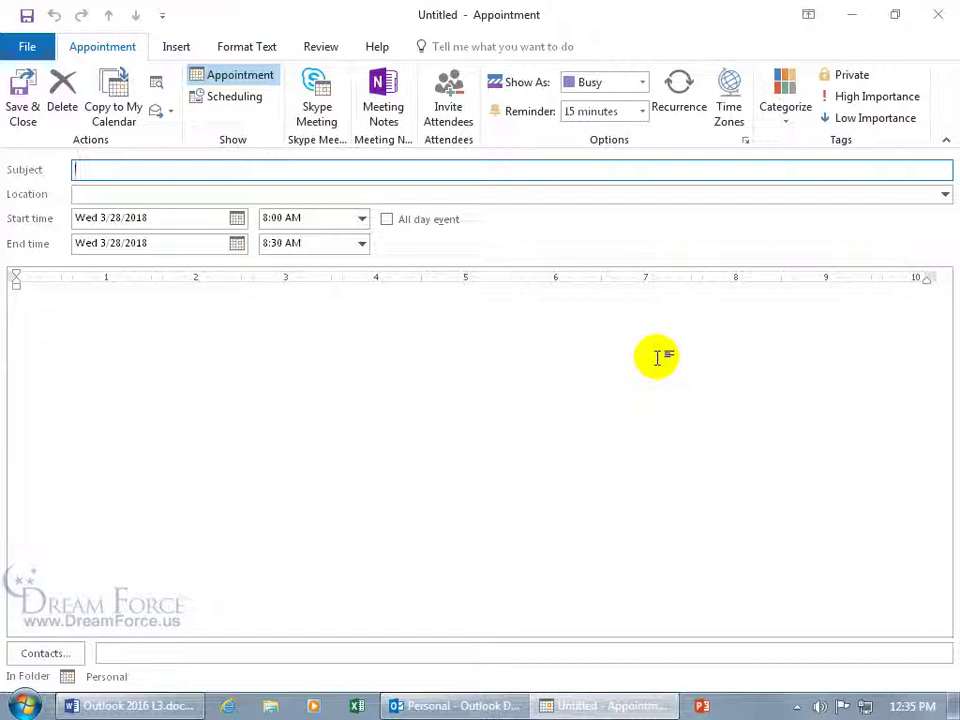
text(M)
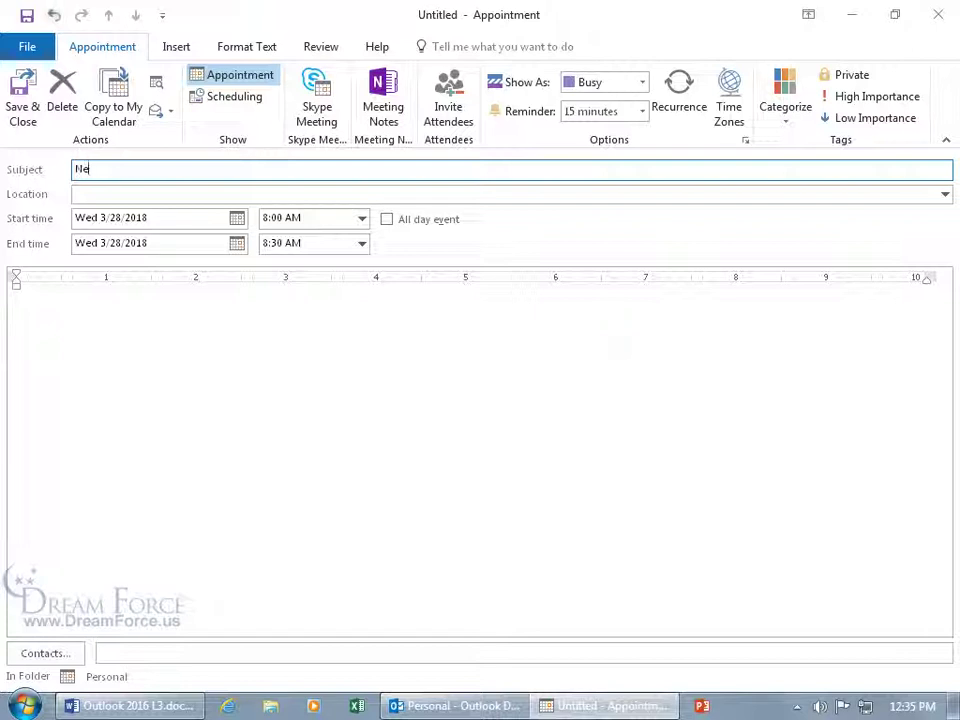
click(387, 219)
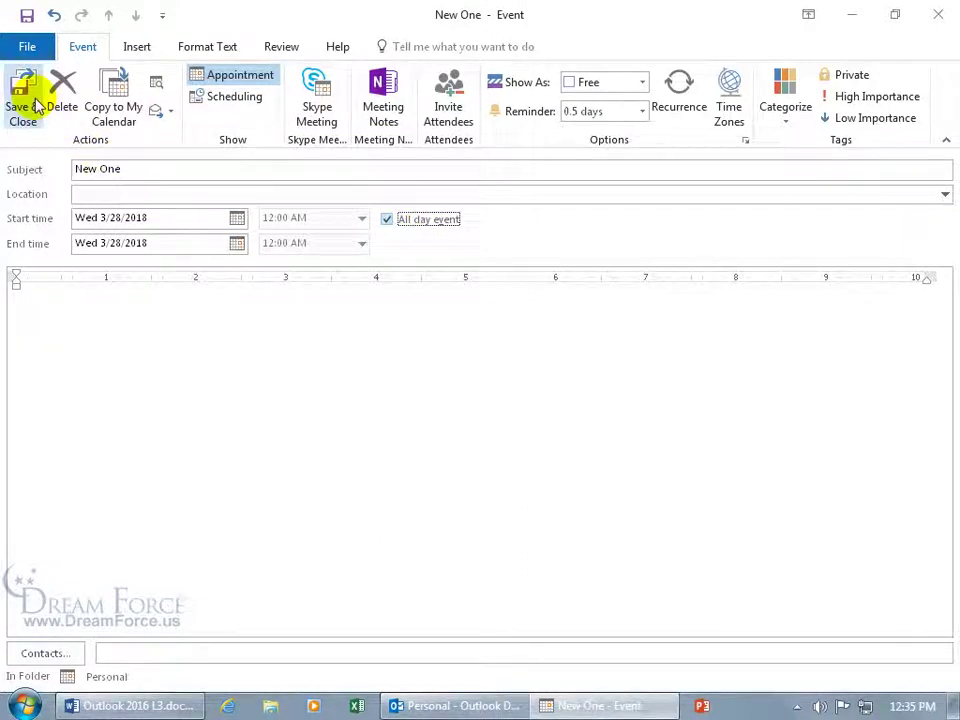
click(641, 82)
click(628, 194)
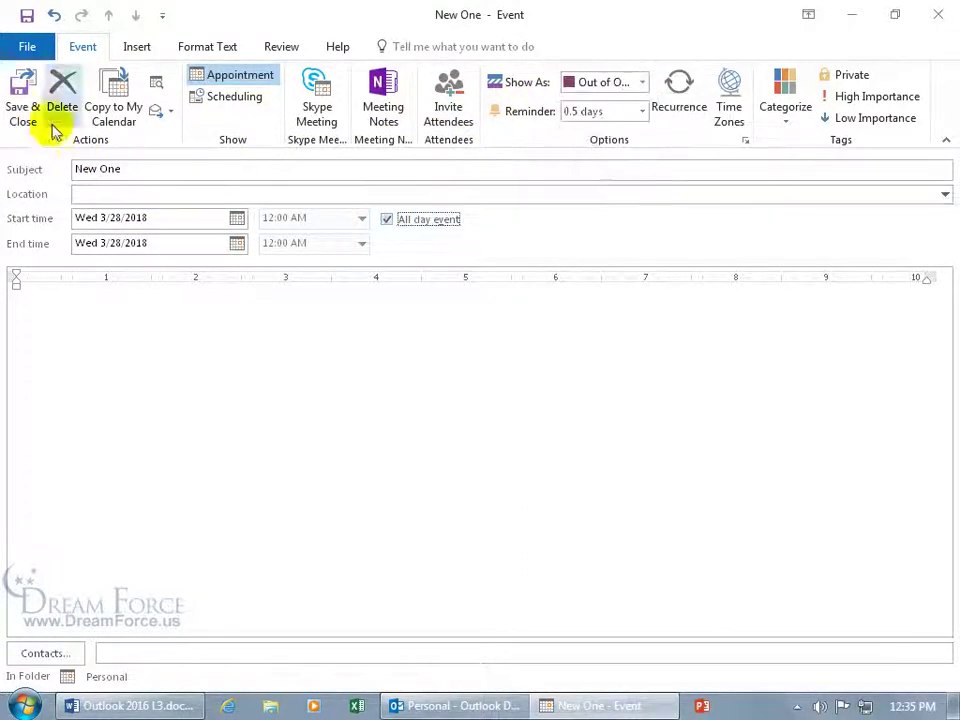
click(25, 100)
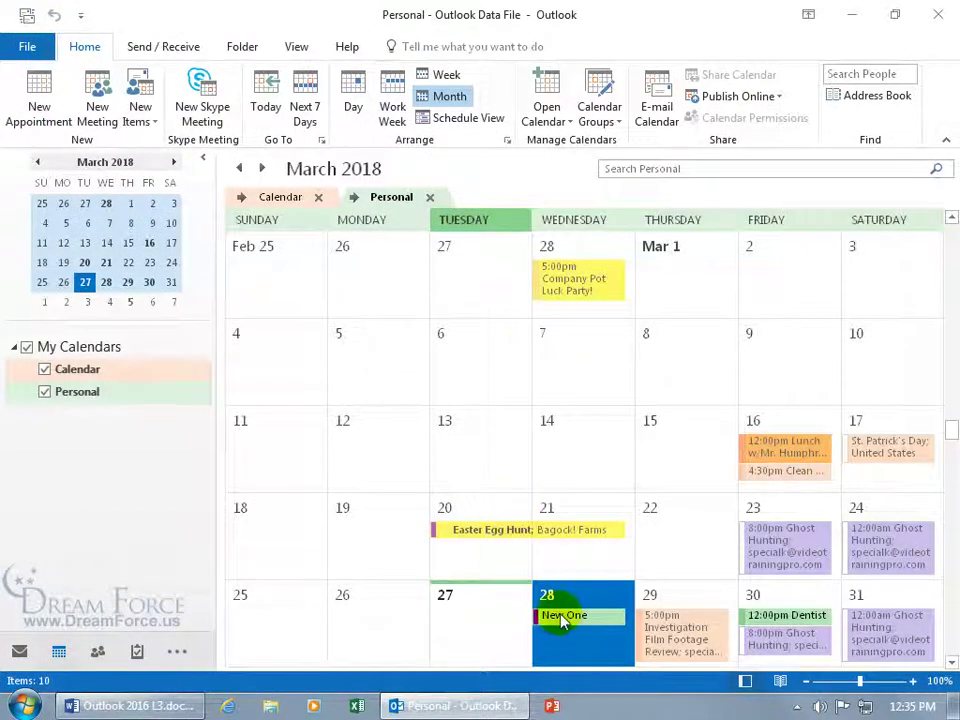
Dismiss the reminder for the New One event
mouse_move(565, 622)
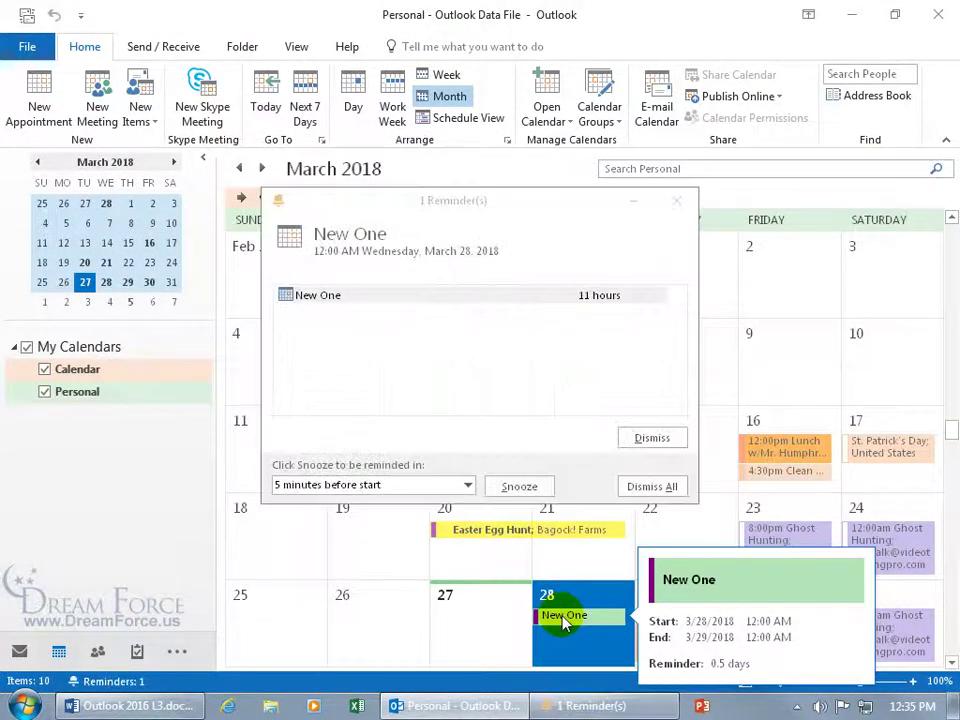
click(440, 295)
click(645, 438)
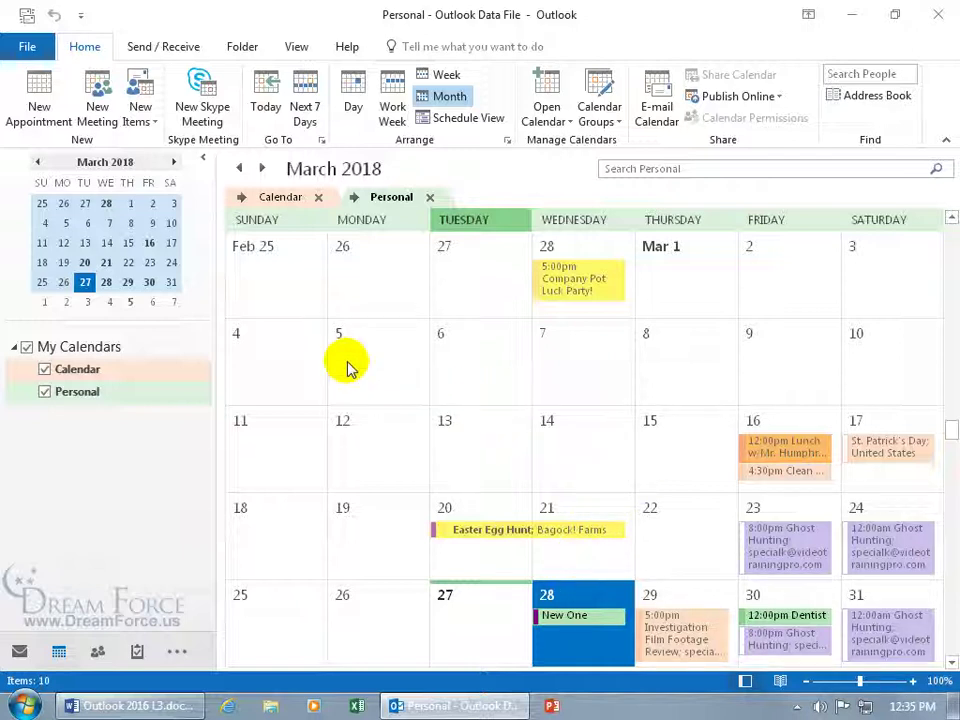
Turn off the overlay for the Personal calendar and move it up ahead of the main calendar
right_click(356, 202)
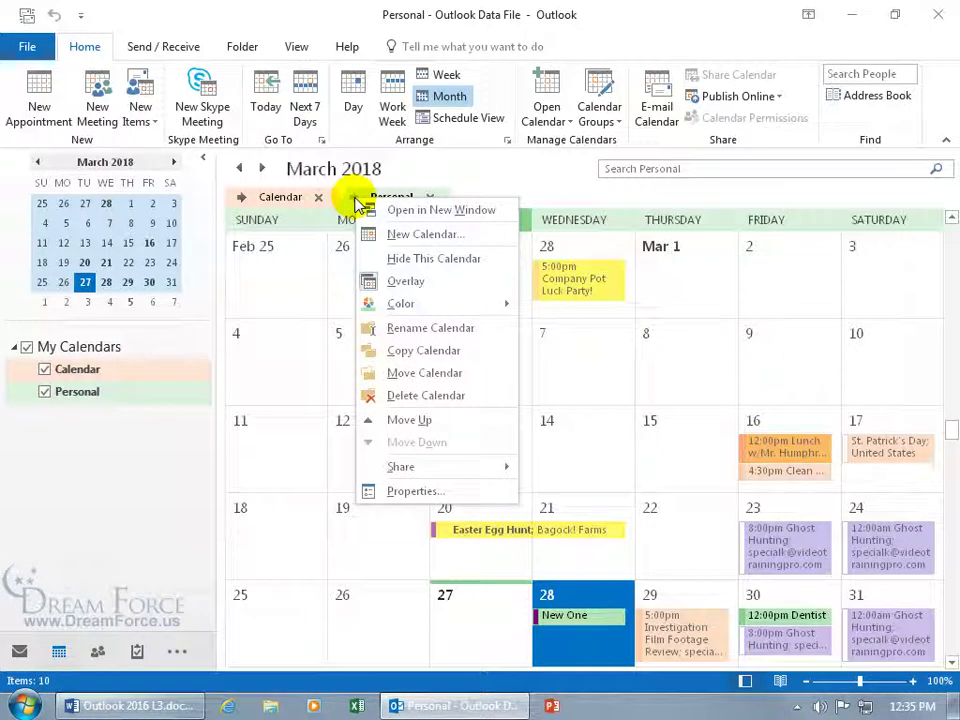
click(400, 283)
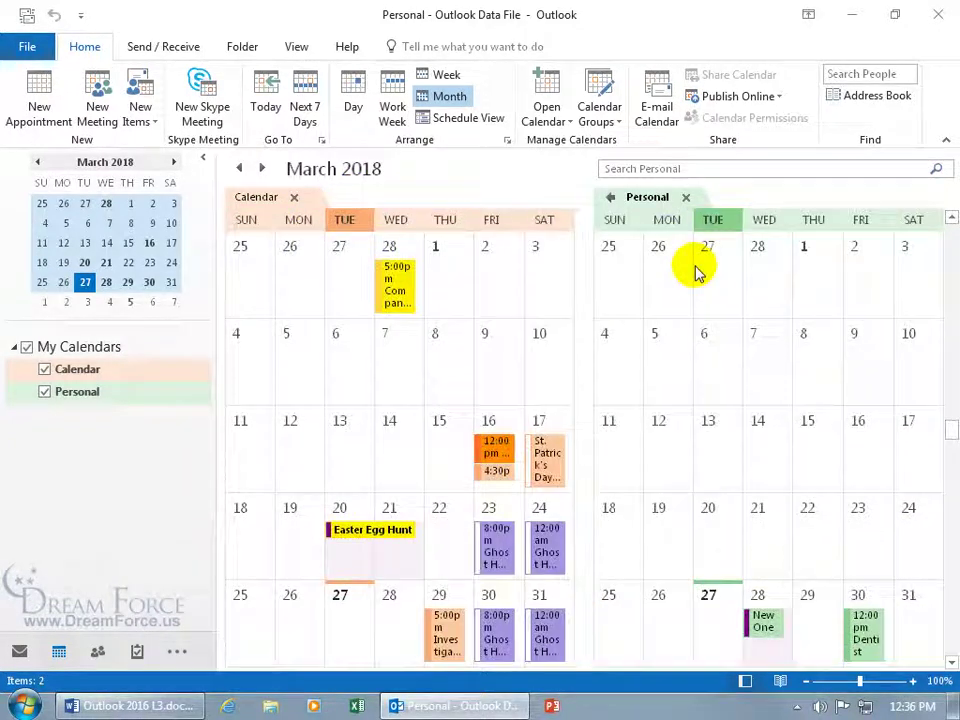
right_click(630, 199)
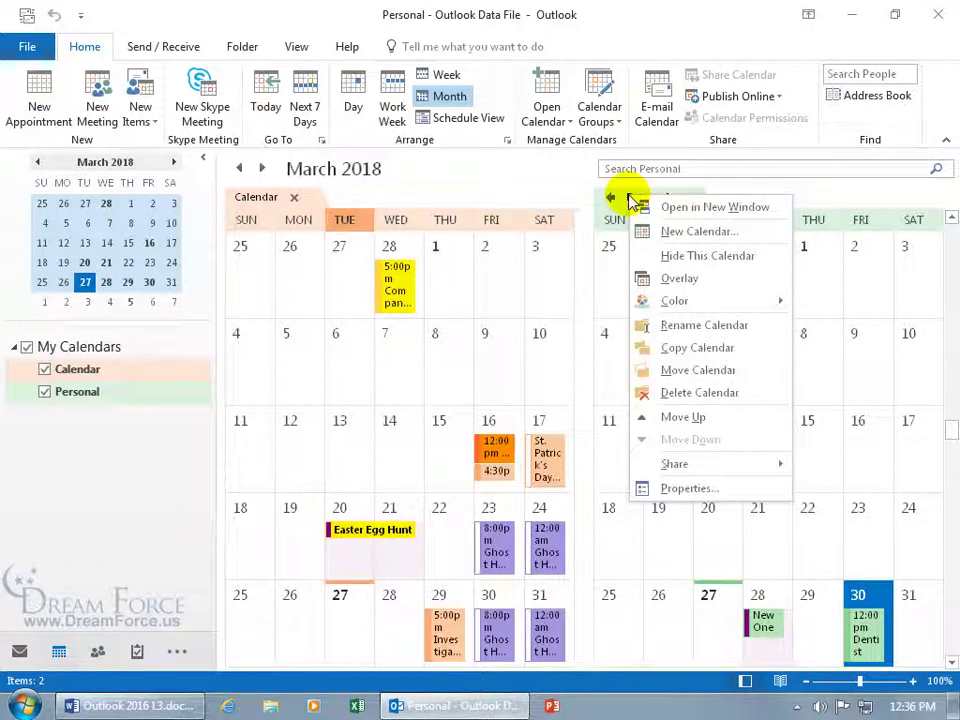
mouse_move(655, 303)
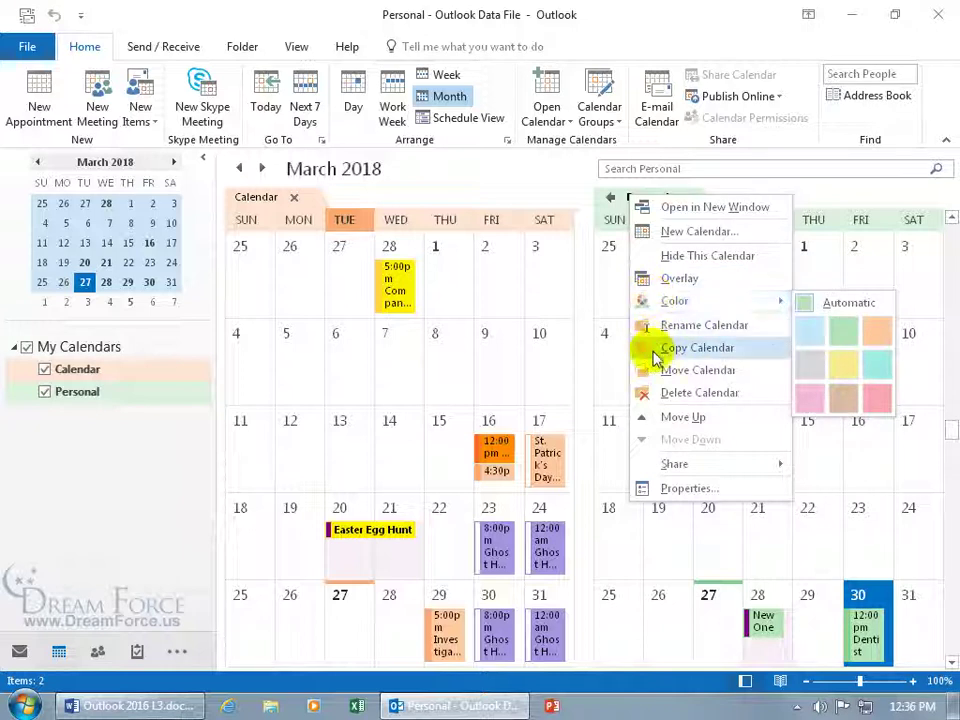
click(648, 418)
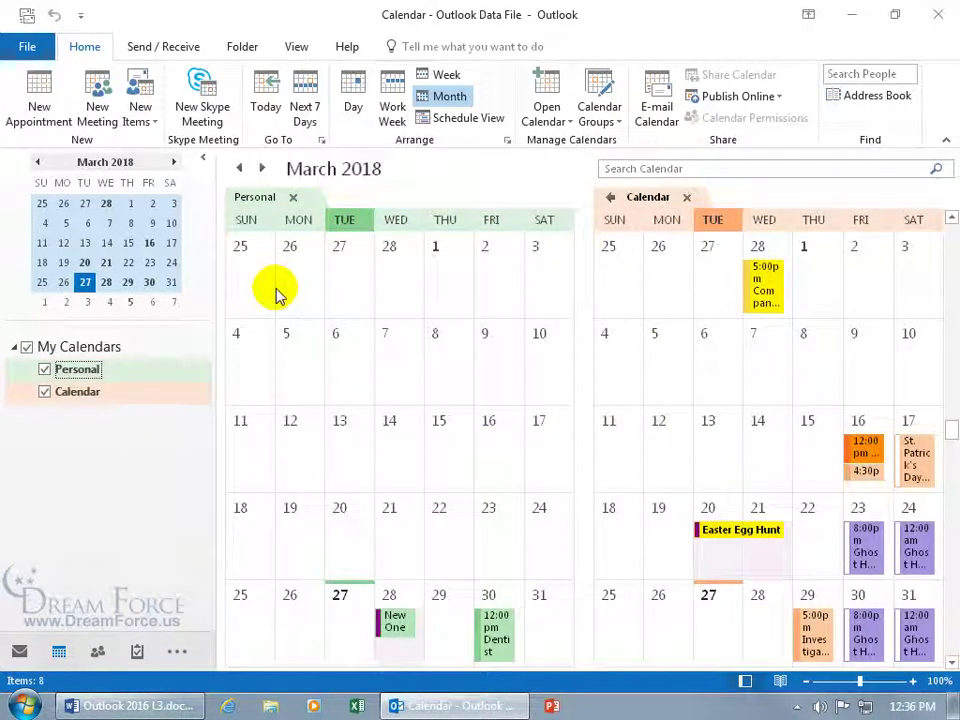
Overlay the main calendar on Personal, and hide and redisplay the main calendar
click(610, 197)
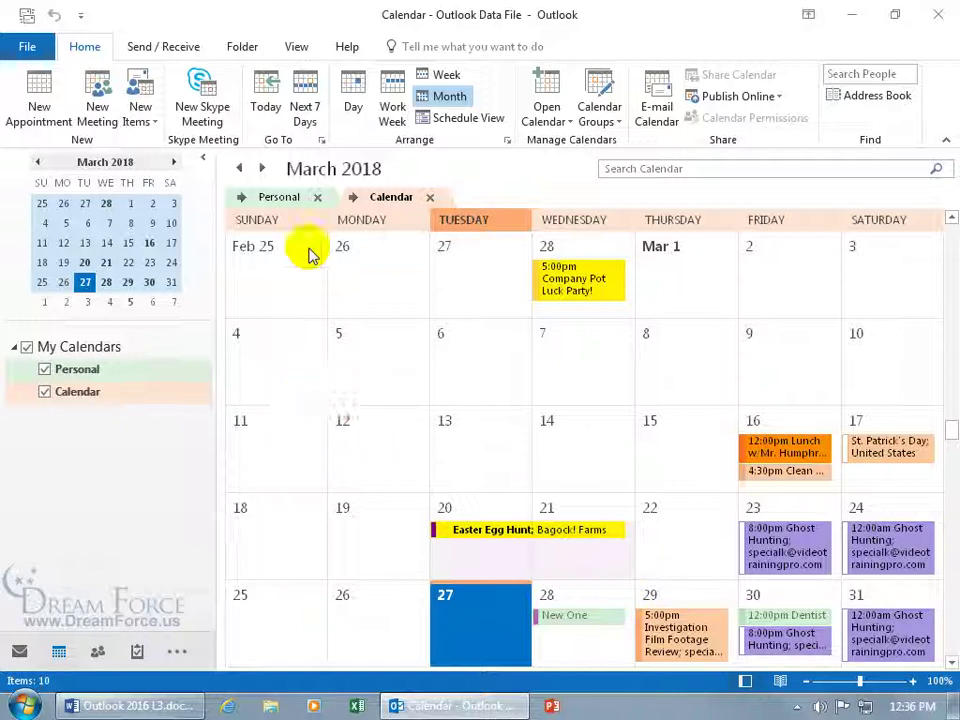
click(44, 392)
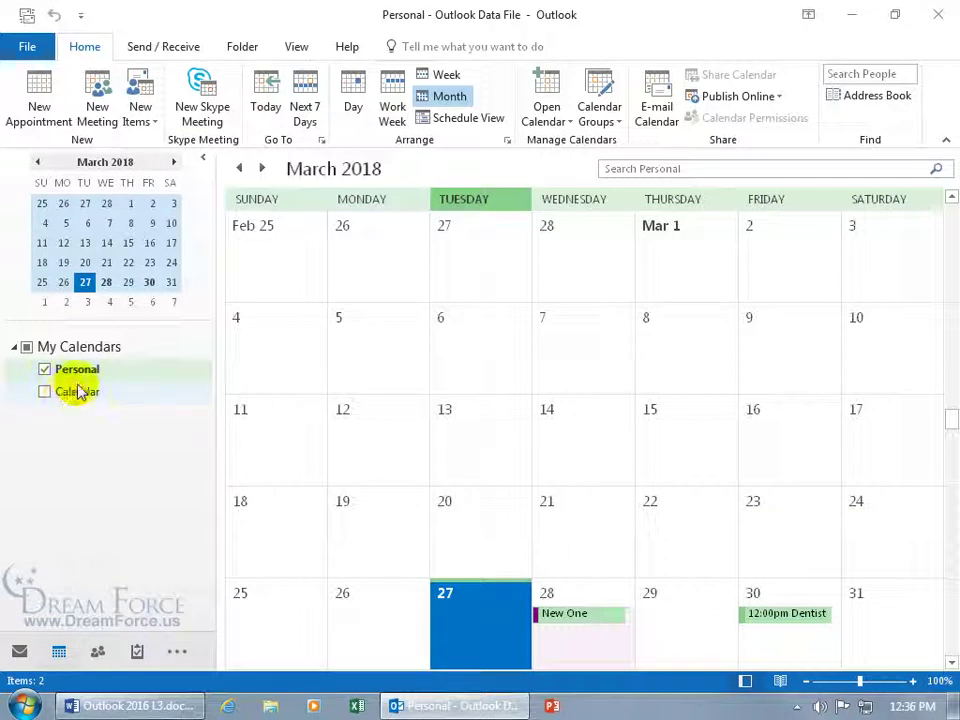
click(44, 391)
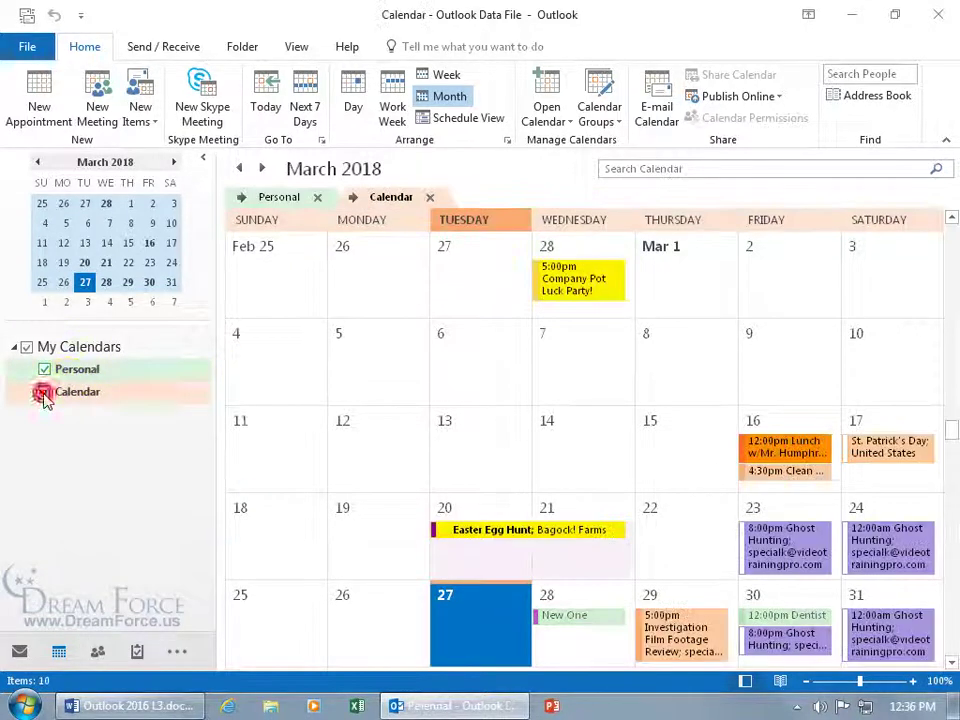
Move the main calendar up ahead of Personal and hide the Personal calendar from the view
right_click(384, 201)
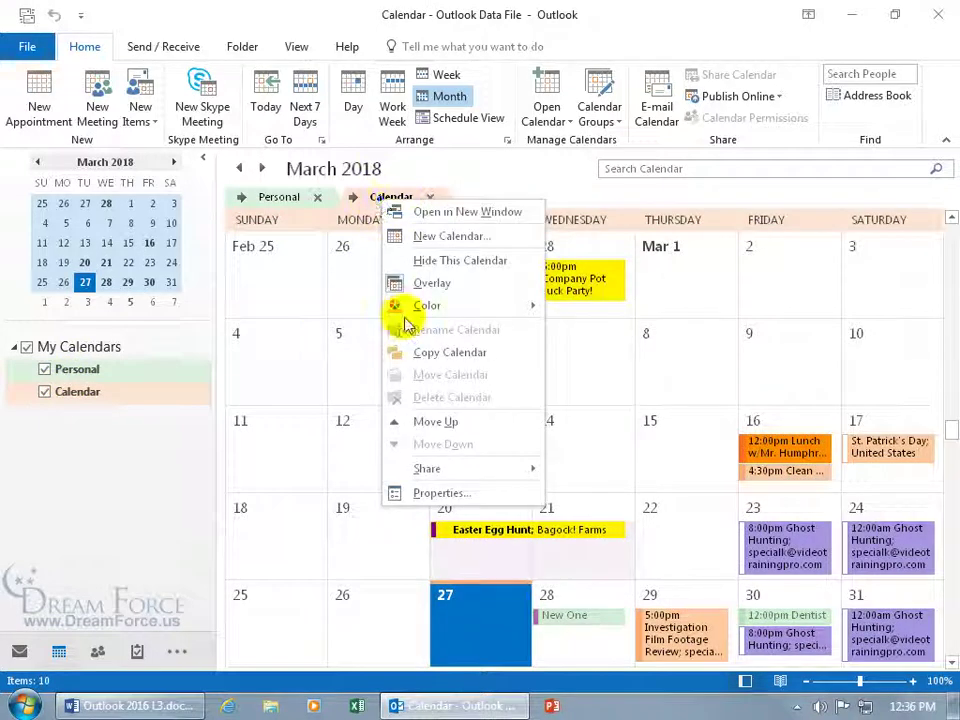
click(422, 418)
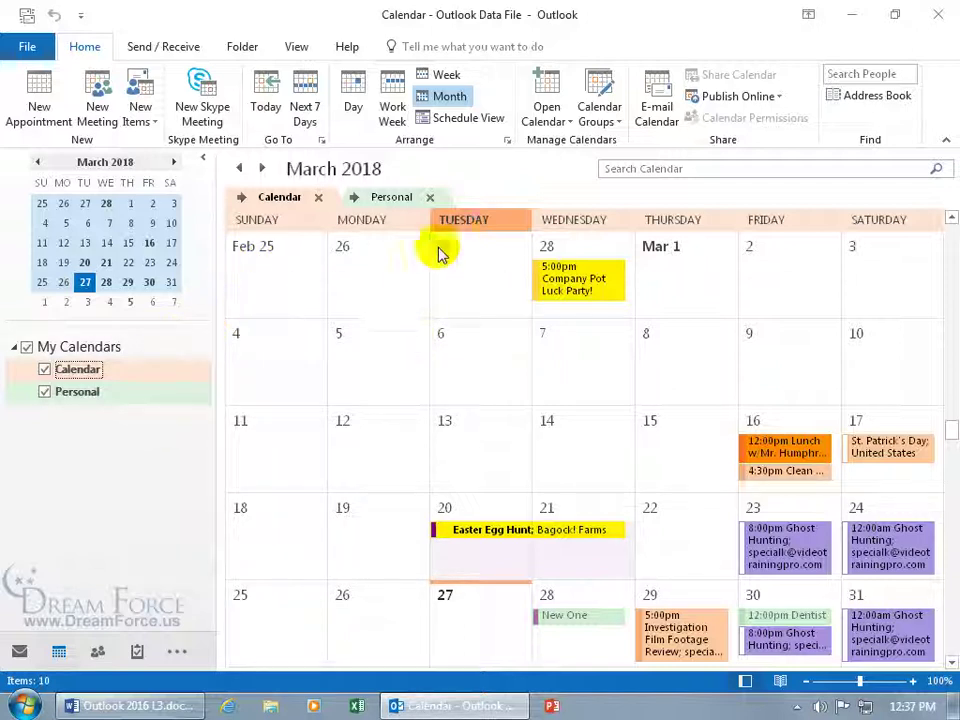
click(430, 197)
click(431, 196)
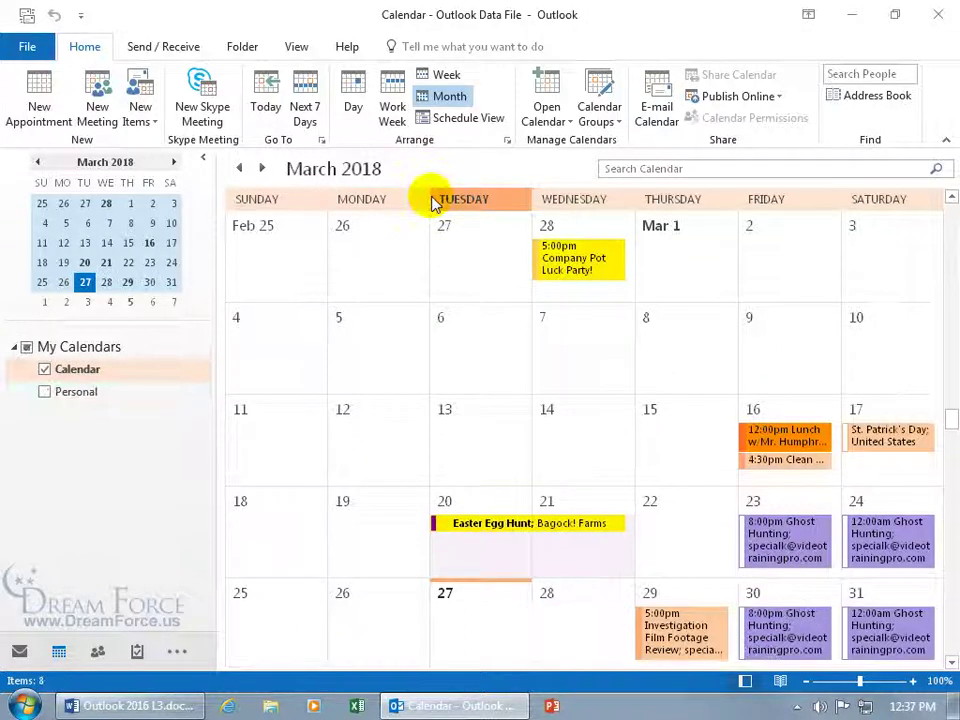
Delete the Personal calendar and confirm moving it to the Deleted Items folder
right_click(68, 399)
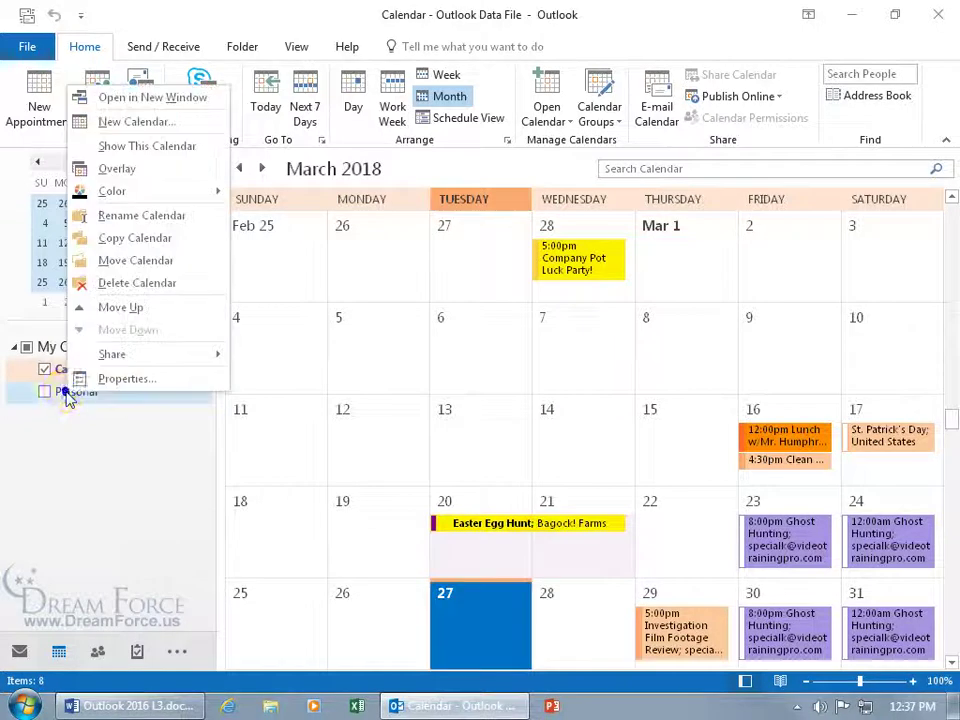
click(132, 282)
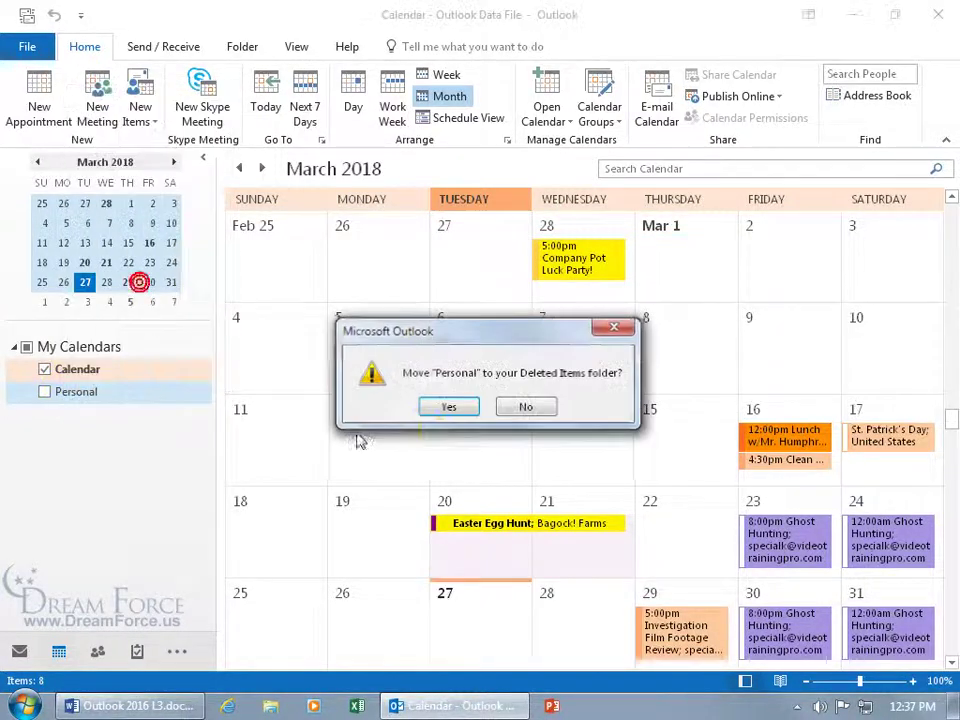
click(466, 409)
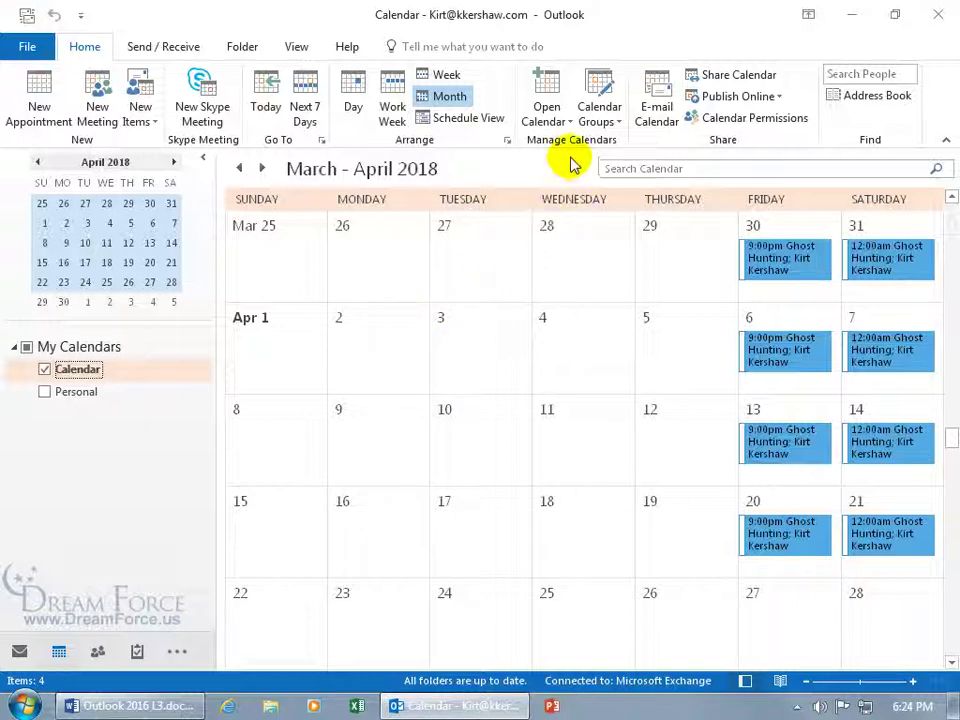
Create a new calendar group named Homies with the first colleague in the address book as its member
click(610, 122)
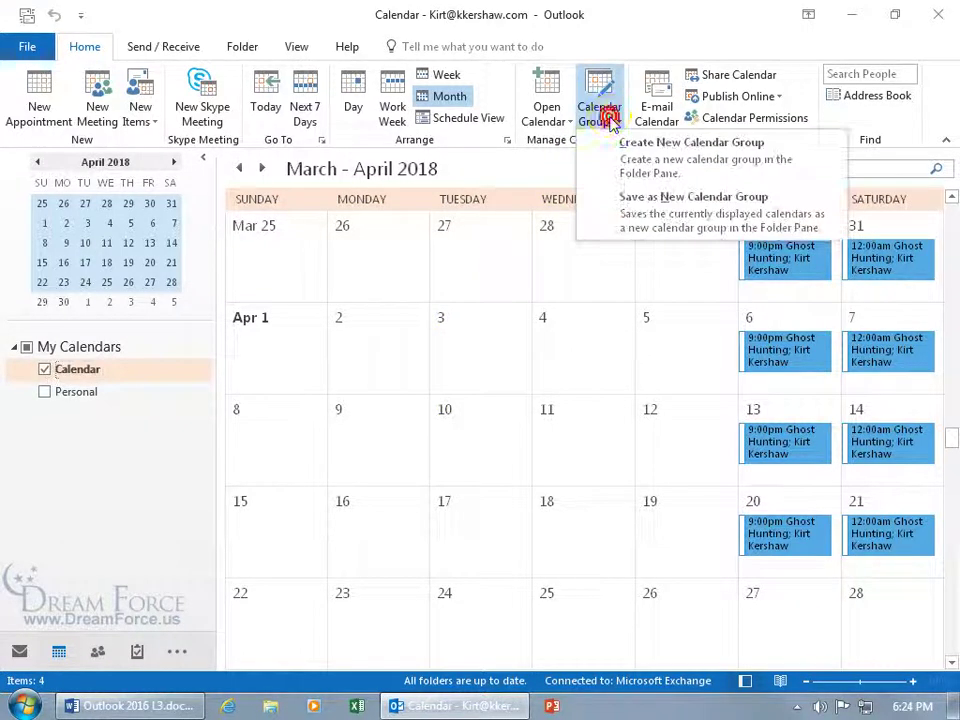
click(648, 170)
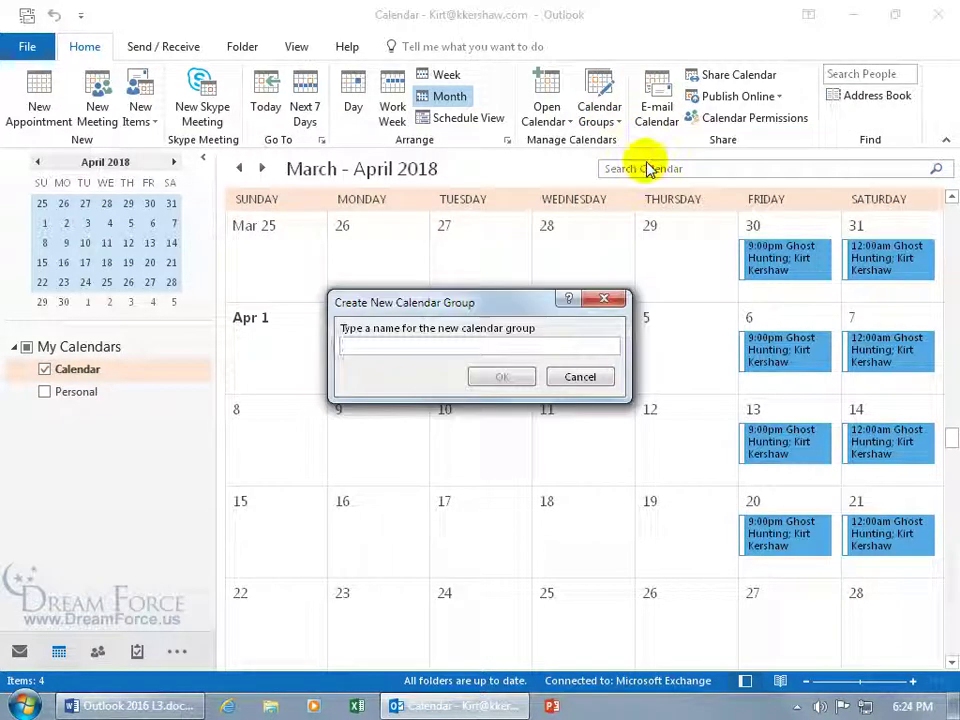
text(Homies)
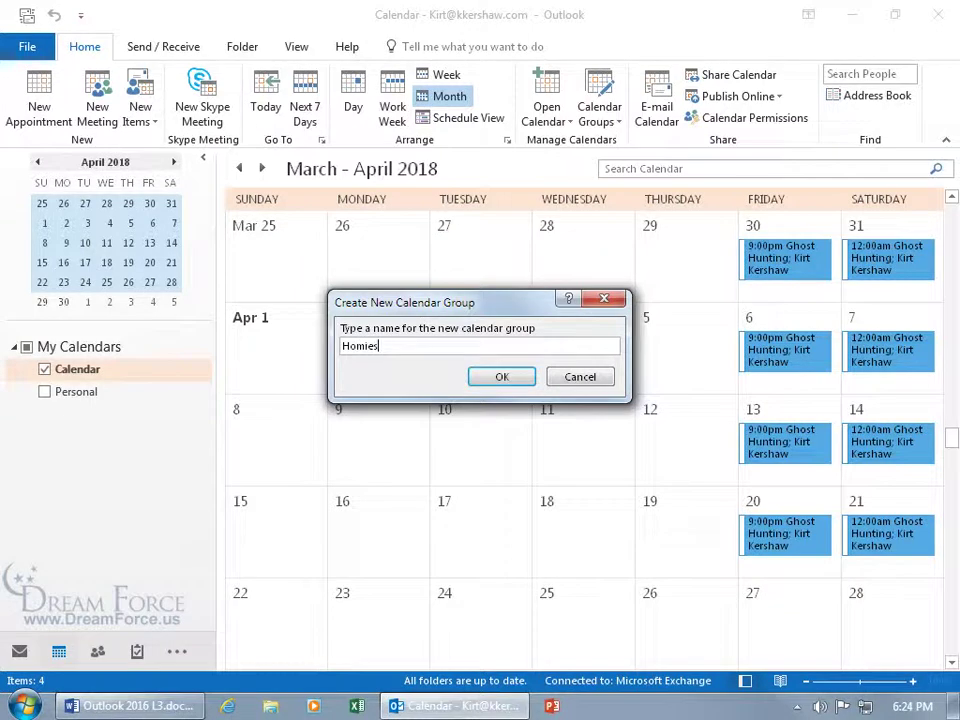
key(Return)
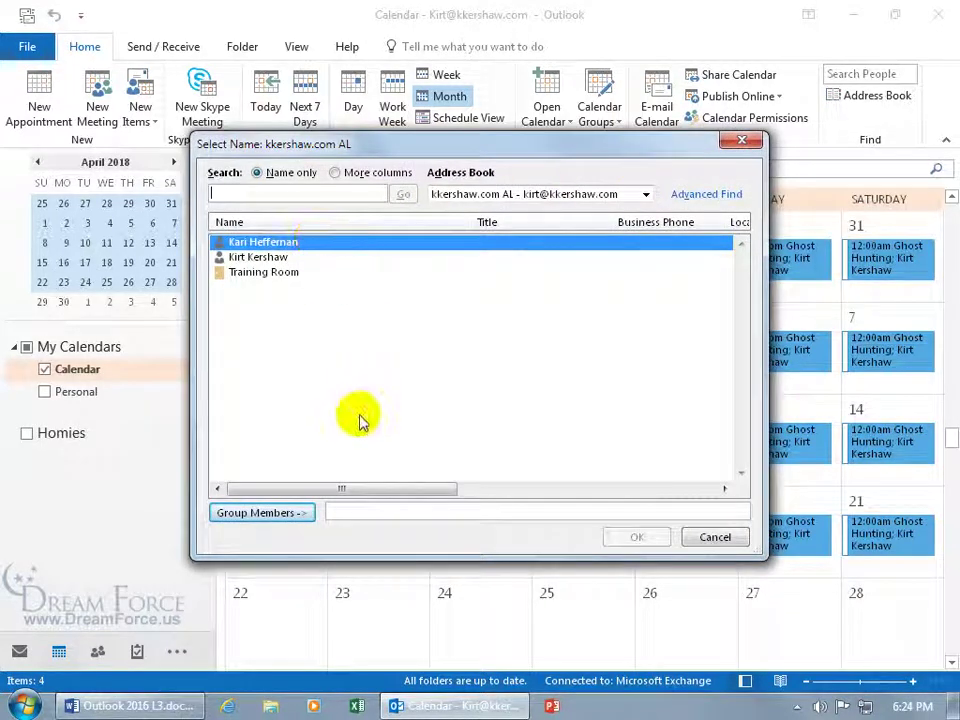
double_click(300, 250)
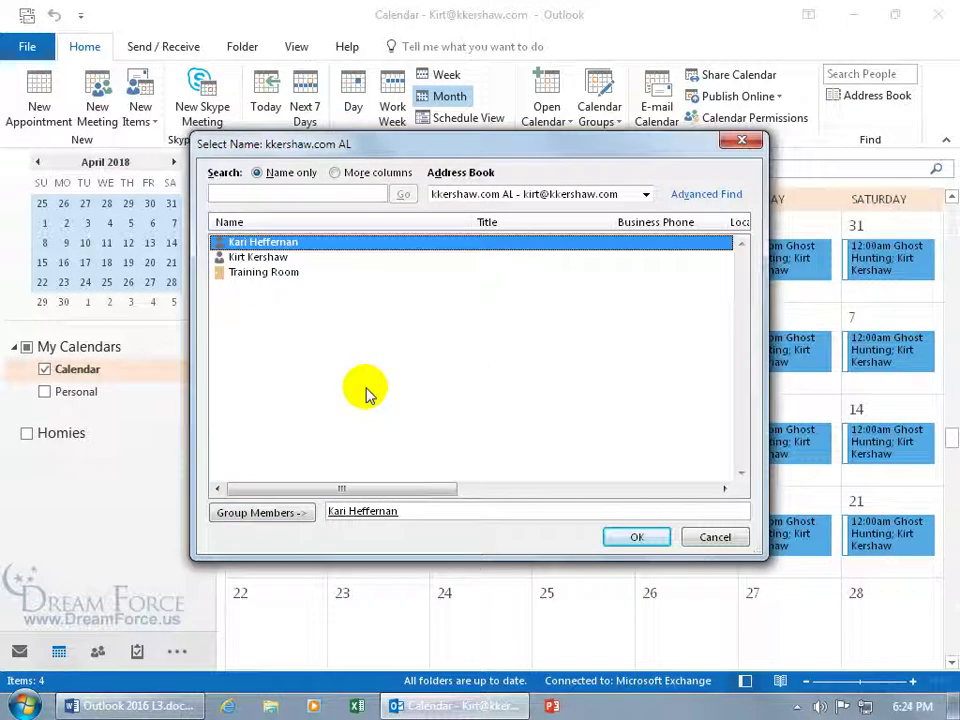
click(643, 538)
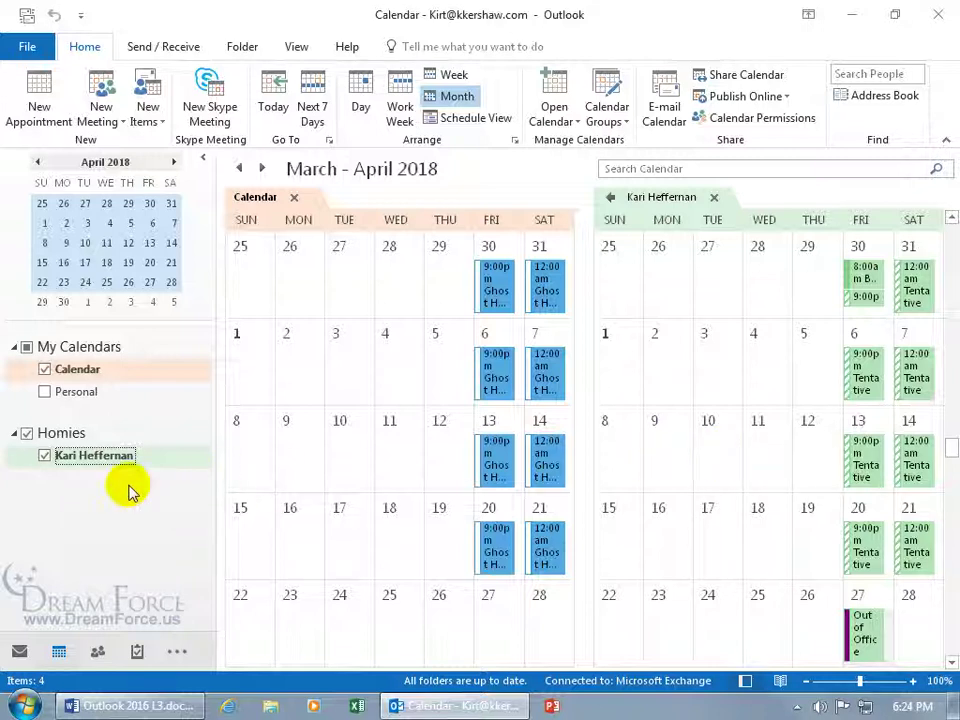
Hide and redisplay the Homies member's calendar, try to open its 8:00 AM entry on March 30, and close the sharing request prompt
click(45, 455)
click(45, 455)
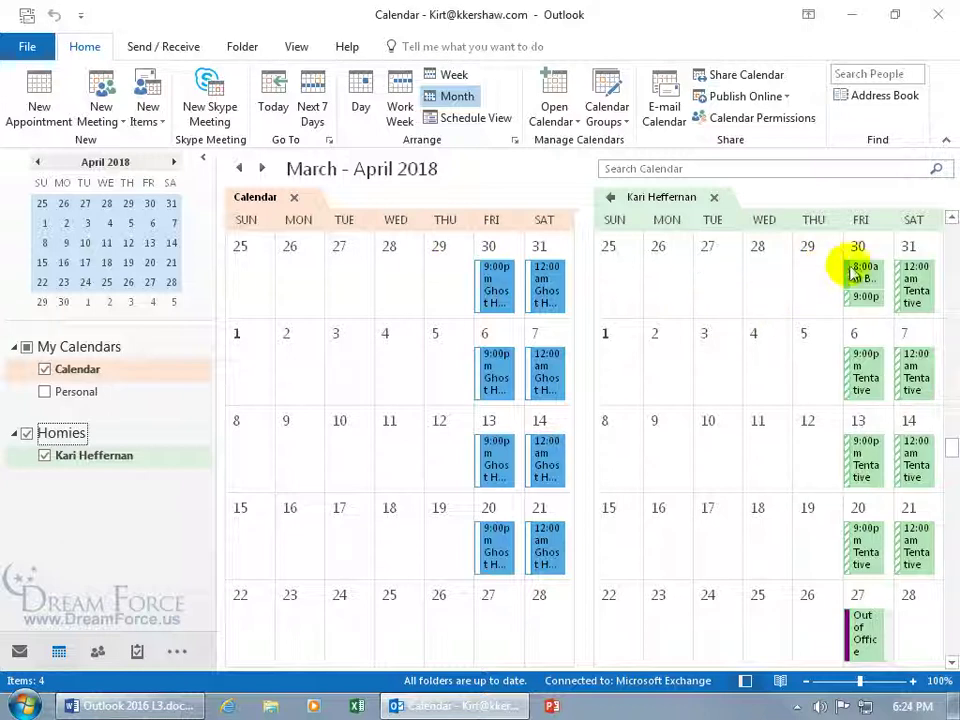
mouse_move(870, 280)
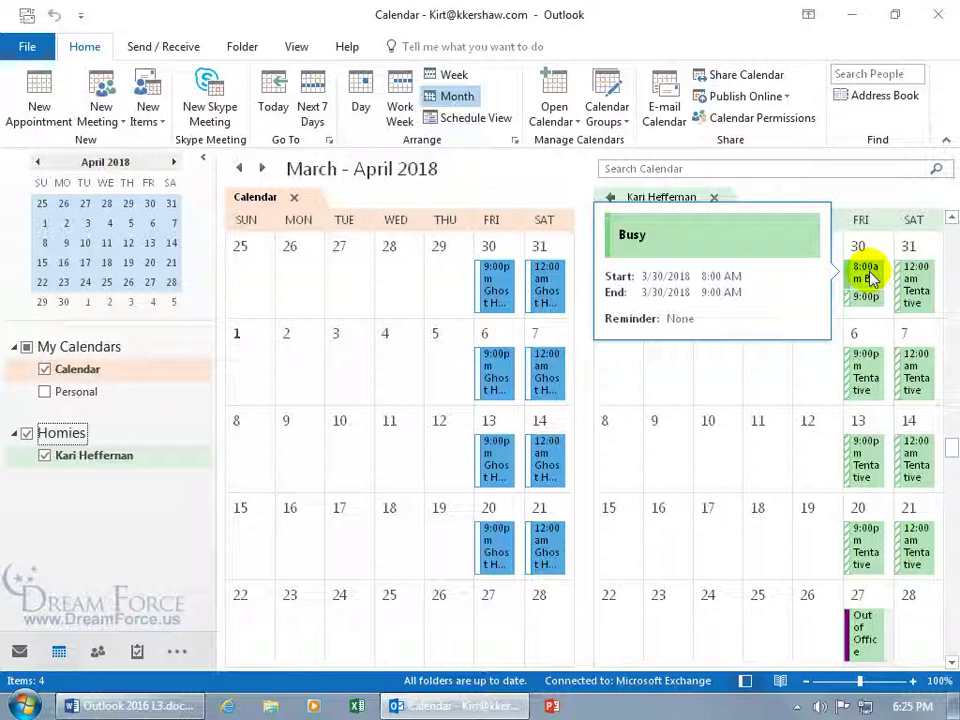
click(866, 276)
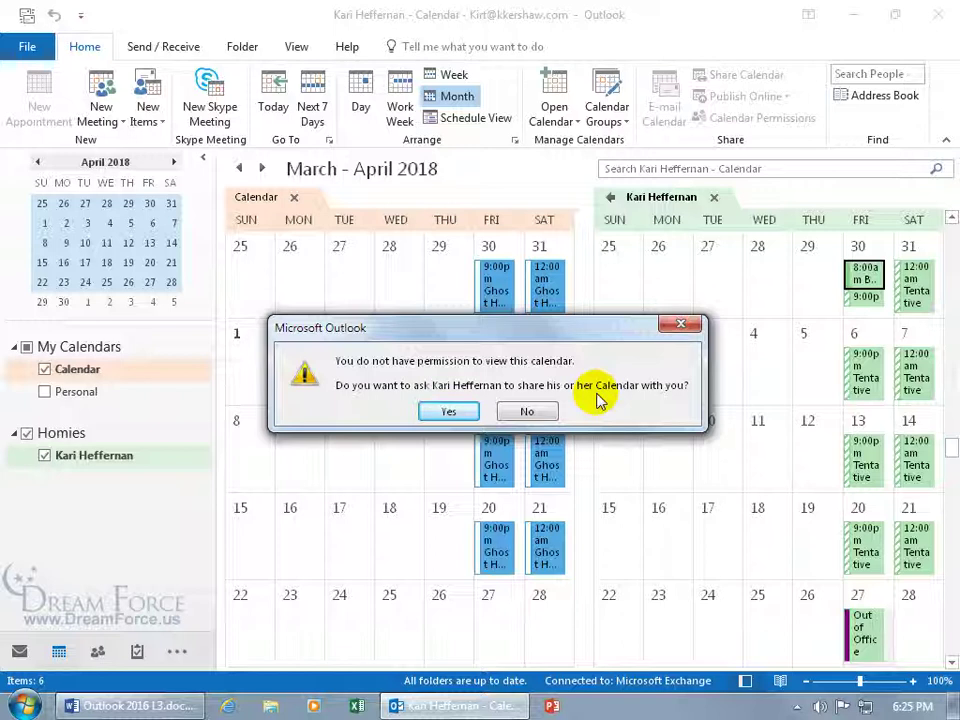
click(684, 326)
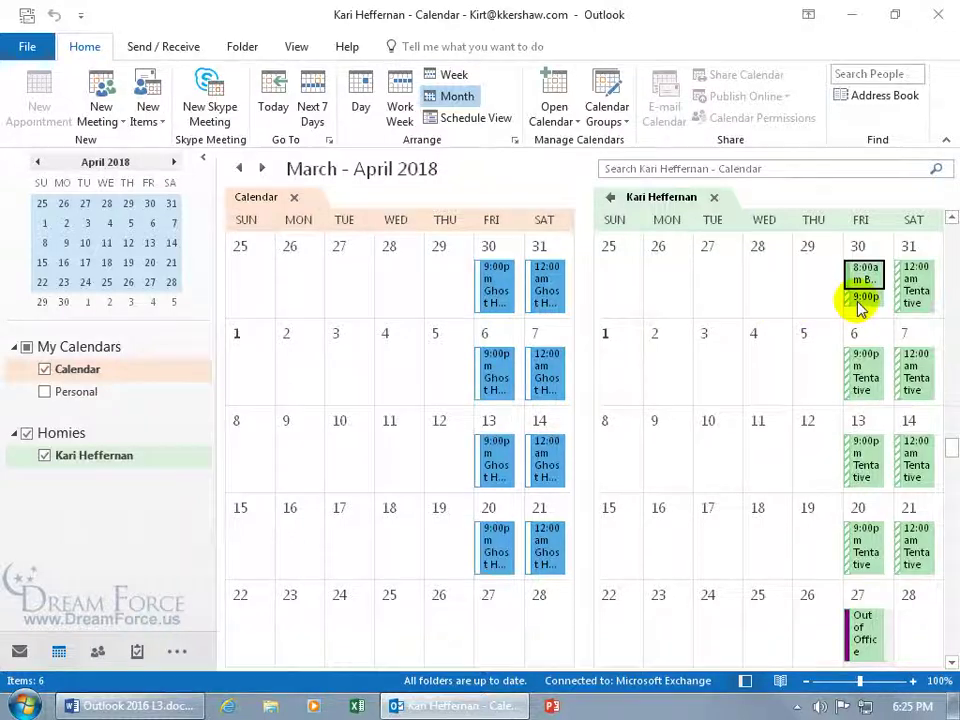
Overlay the Homies member's calendar with the main calendar in one month view
mouse_move(859, 307)
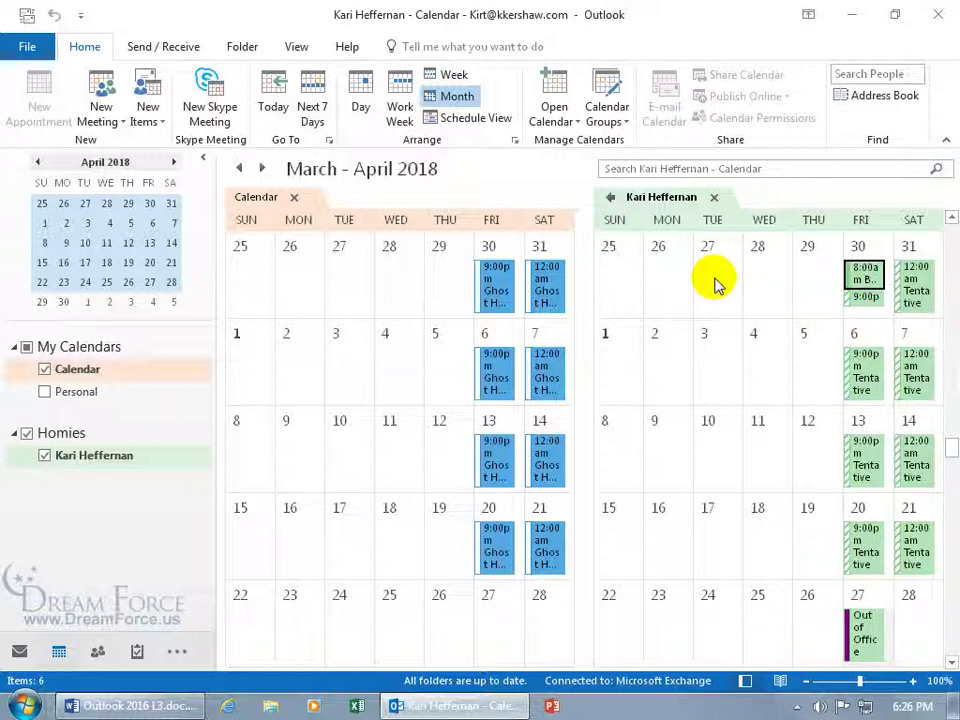
click(612, 199)
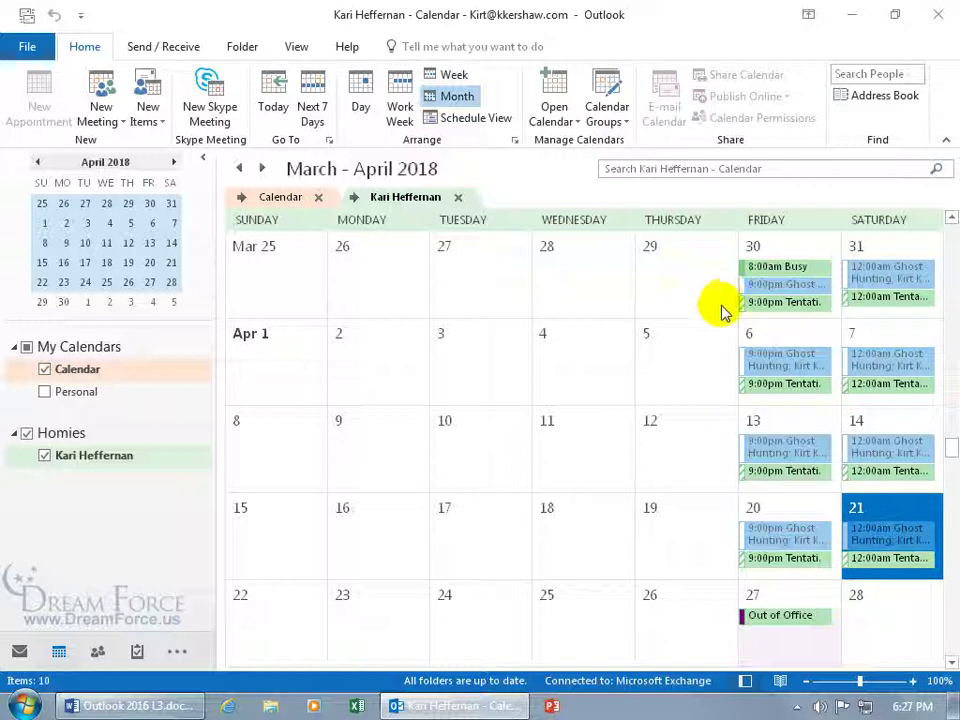
Select April 19, separate the overlaid calendars, and overlay the Homies member's calendar on the main calendar again
click(671, 525)
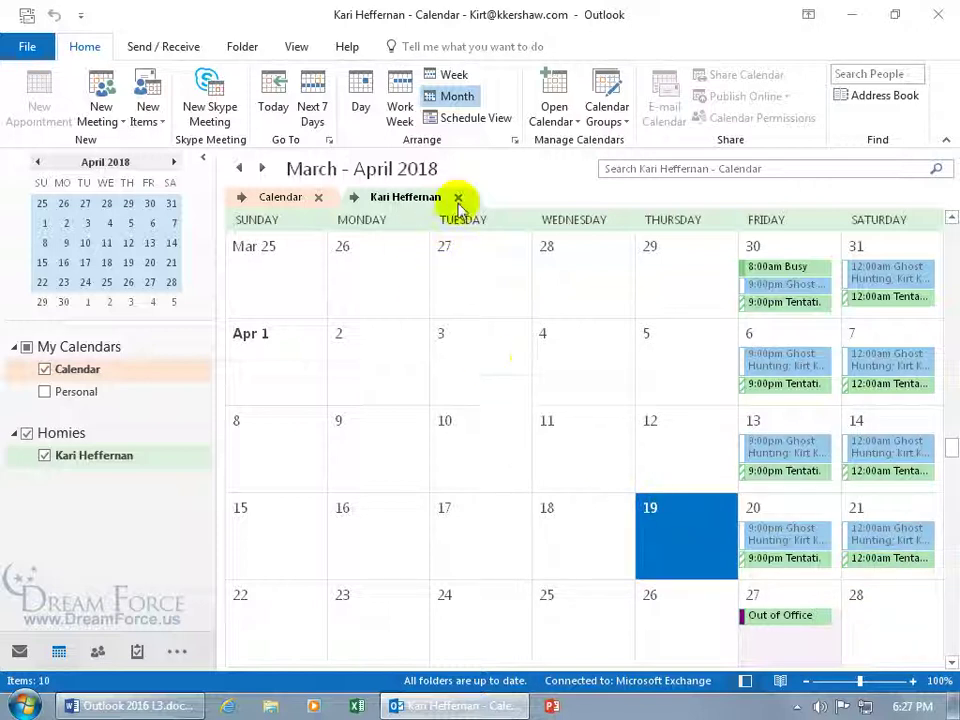
click(355, 197)
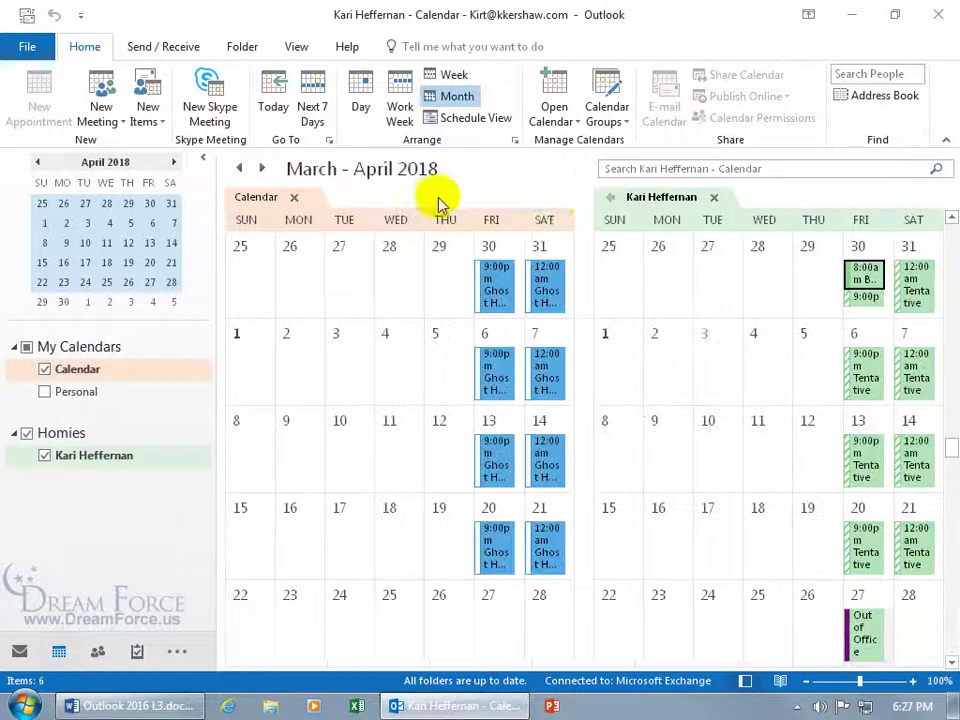
right_click(613, 203)
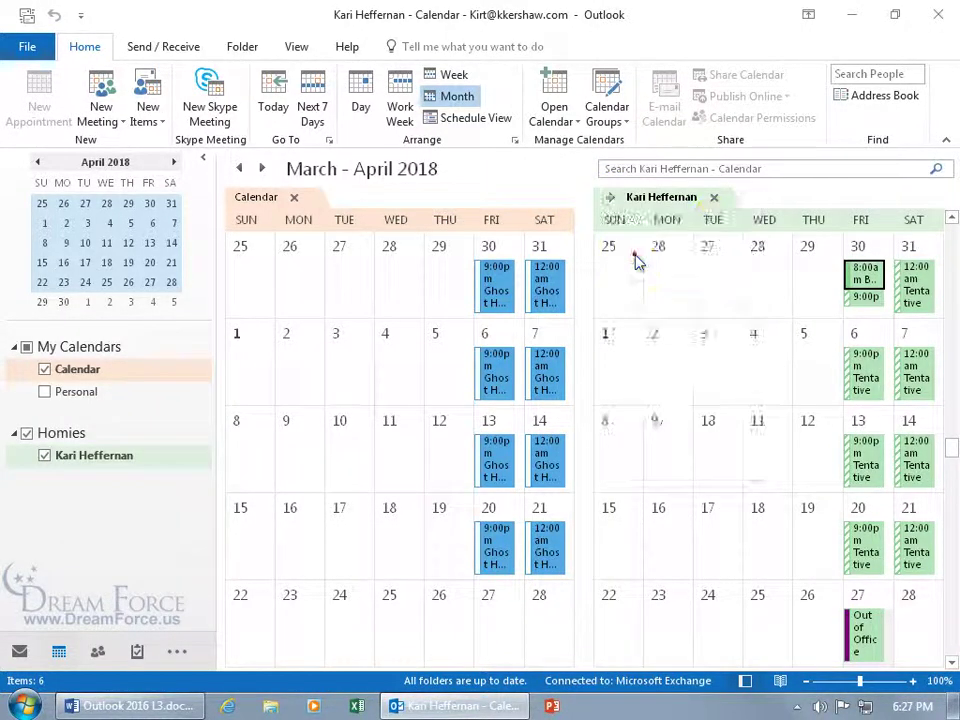
click(638, 258)
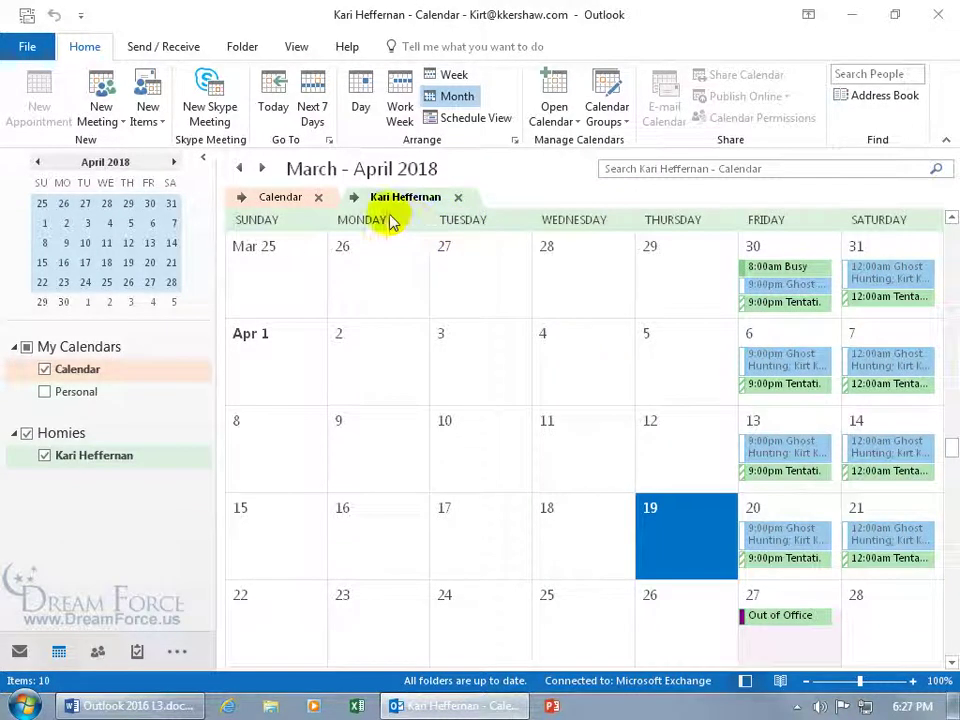
Check the options available for the Homies member's overlaid calendar, and show both calendars side by side
right_click(354, 201)
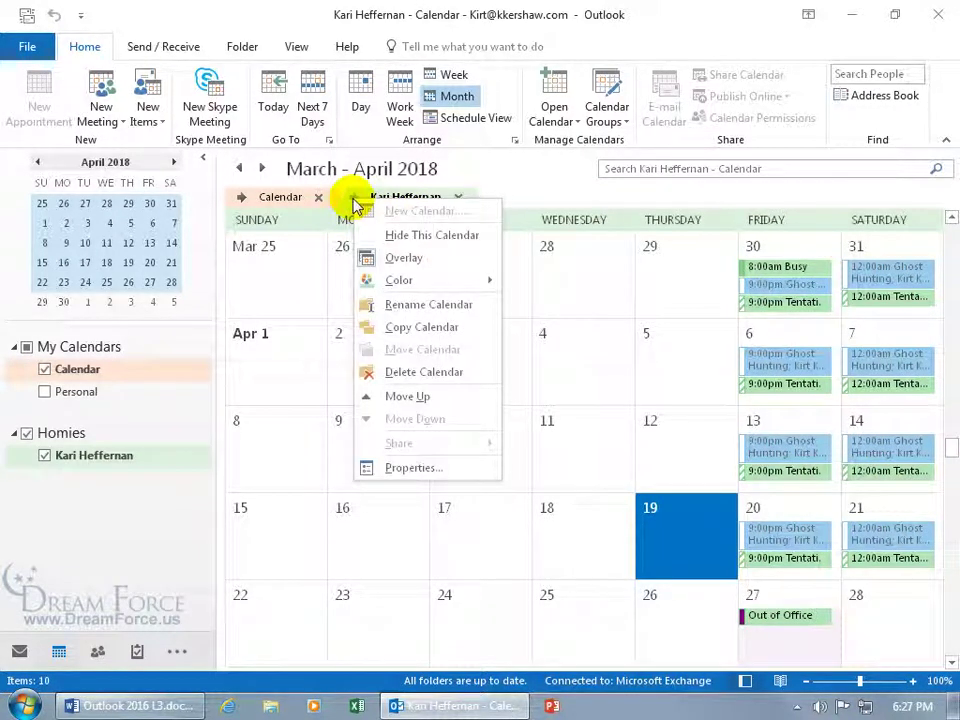
mouse_move(399, 281)
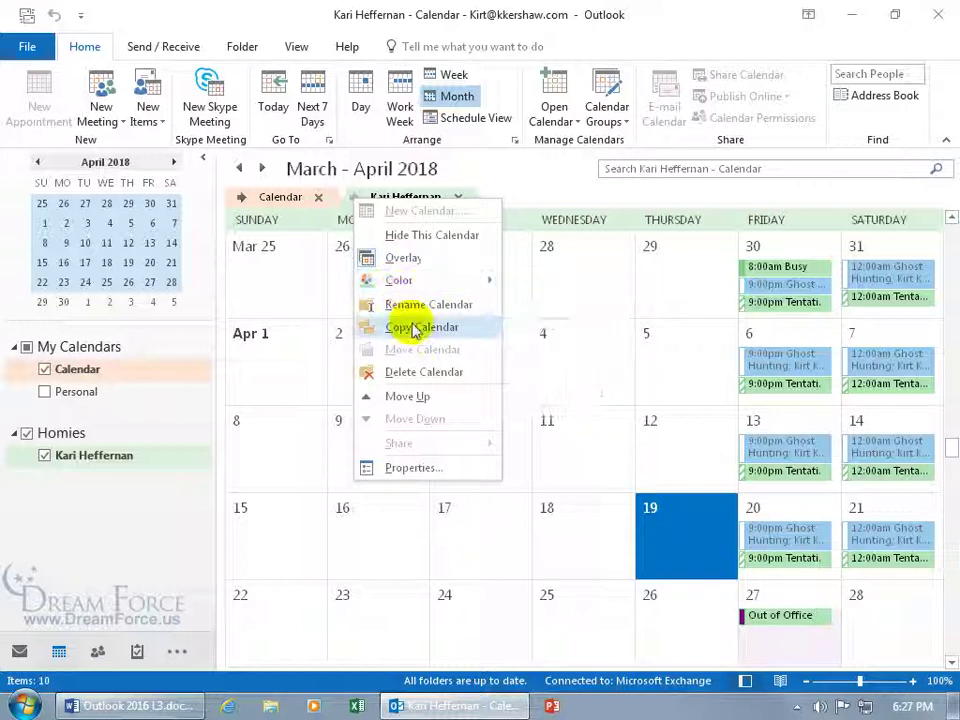
click(413, 199)
click(413, 199)
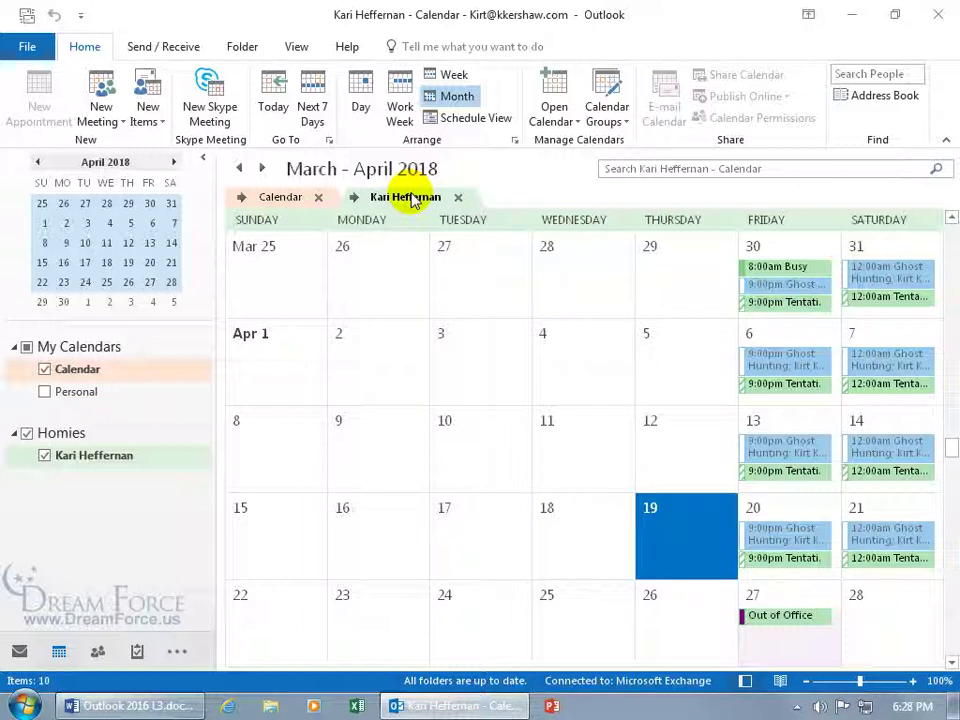
click(354, 197)
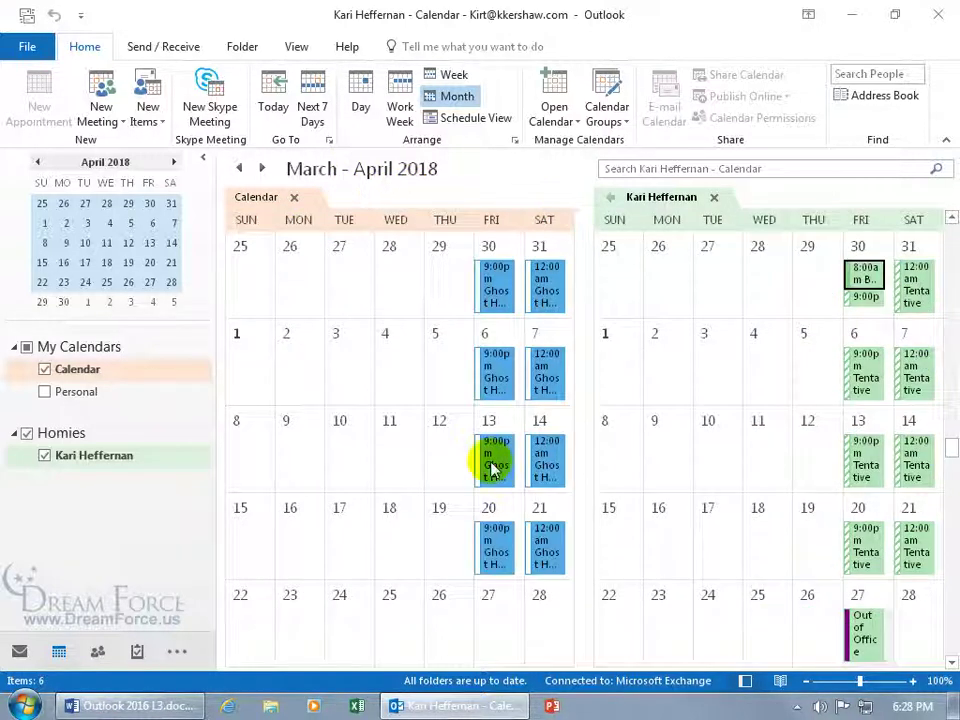
Start an April 19 event in the main calendar, turn off All day event, invite attendees, and discard the meeting without saving
click(449, 541)
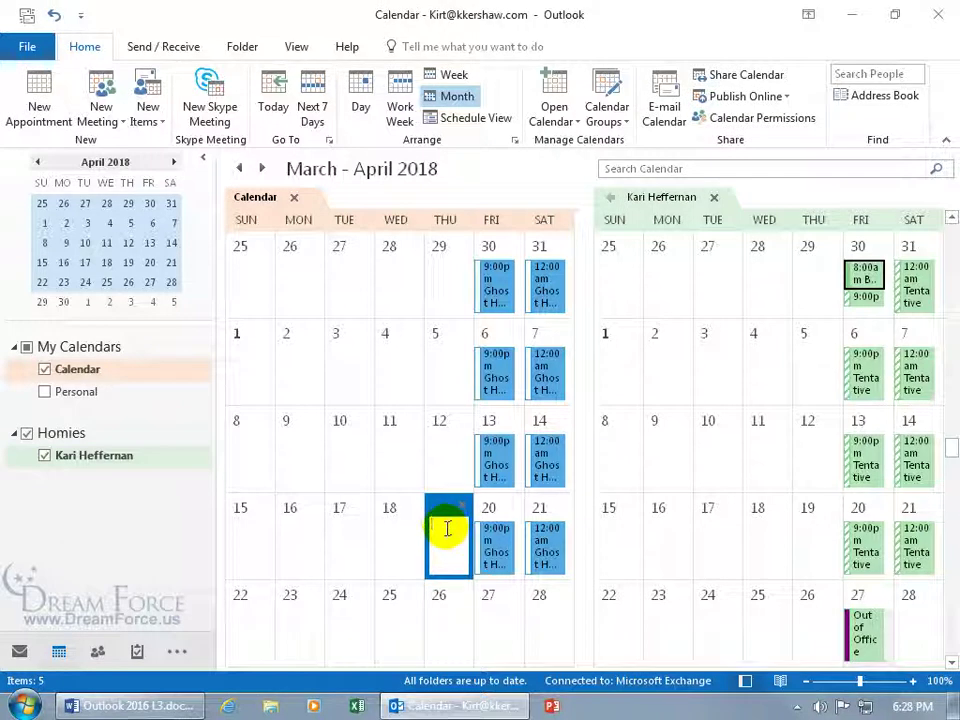
click(411, 527)
double_click(435, 521)
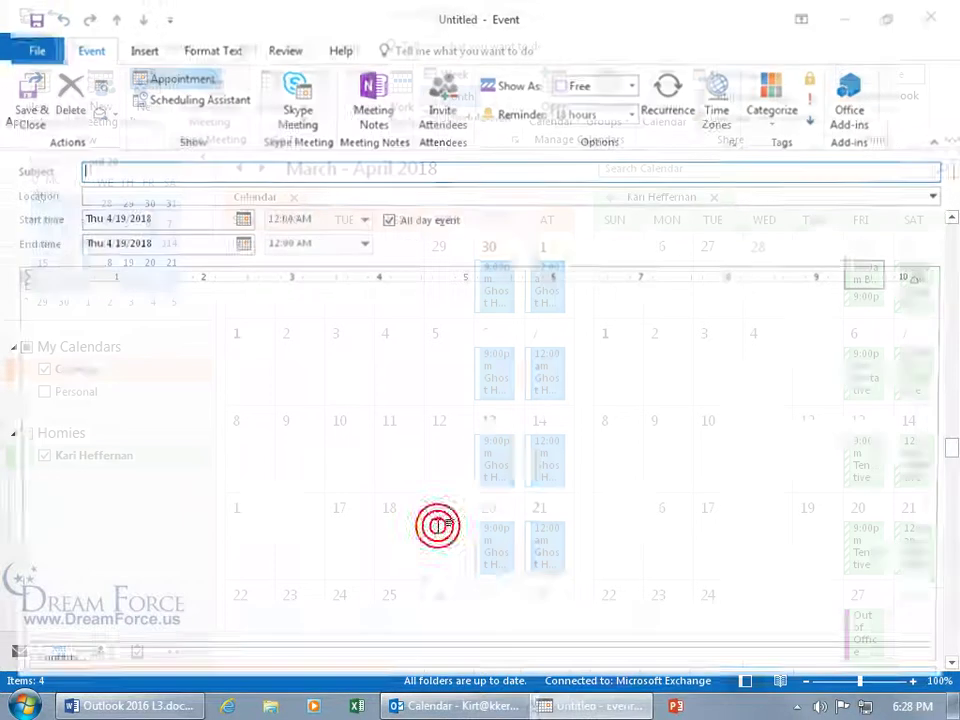
click(388, 220)
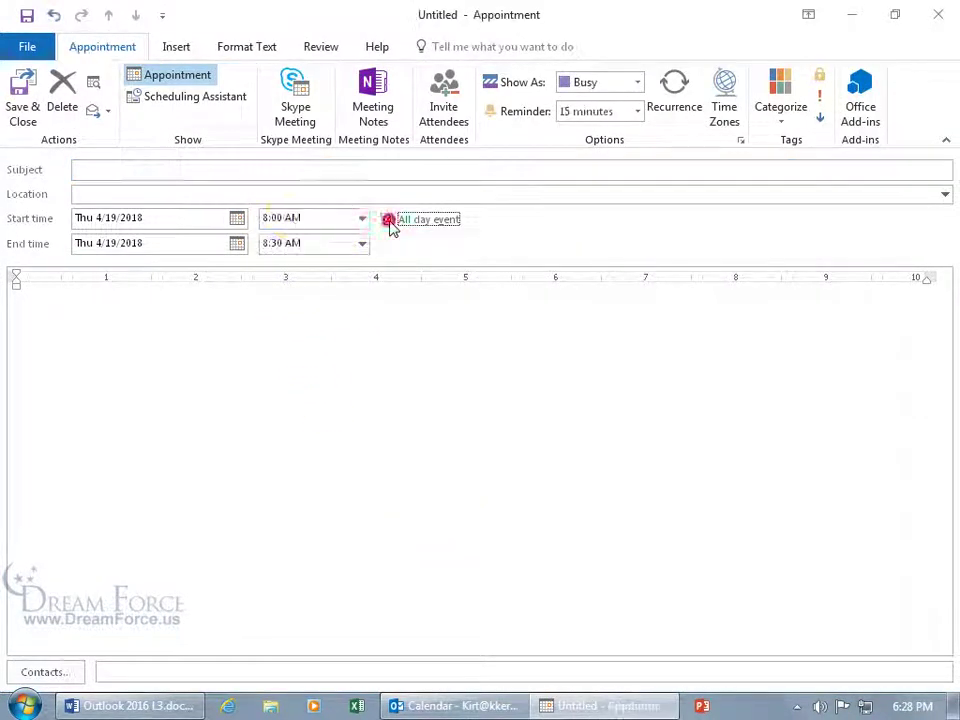
click(131, 168)
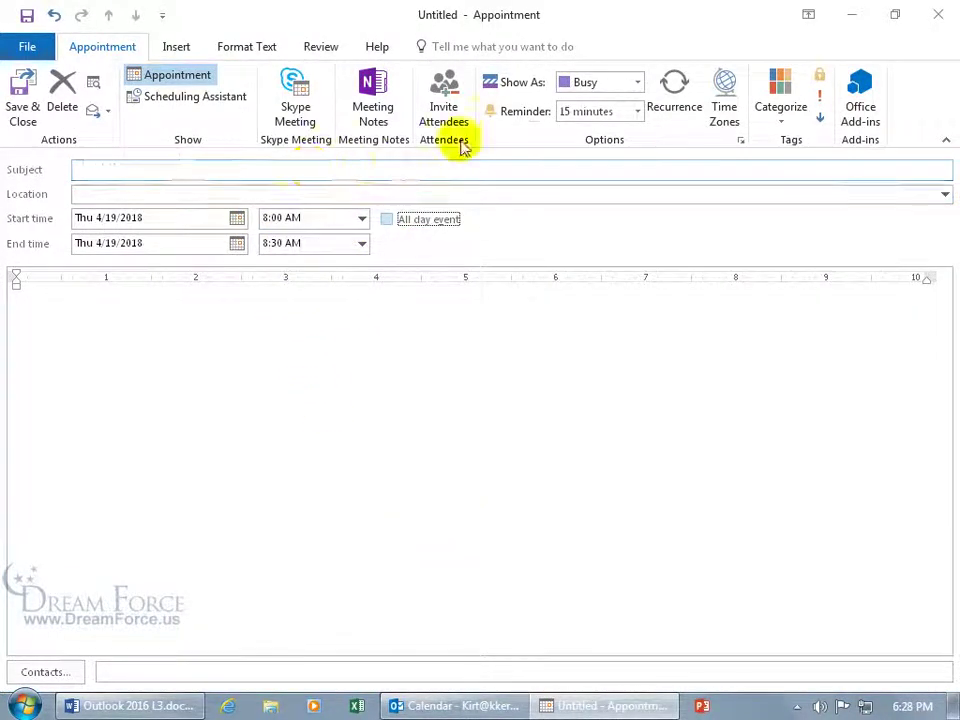
click(444, 110)
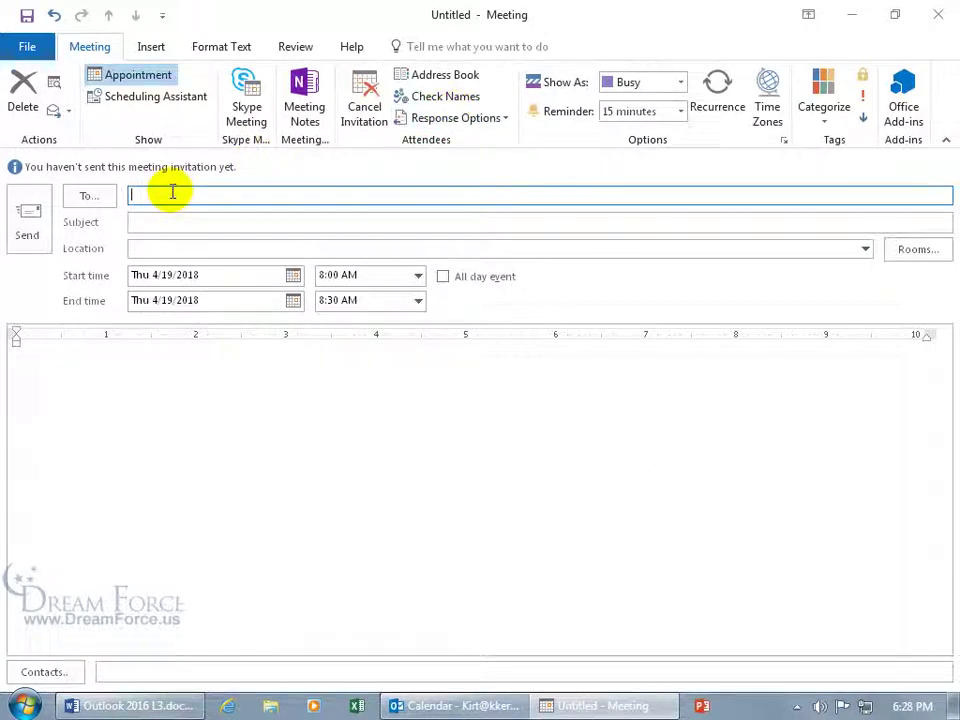
click(940, 15)
click(486, 405)
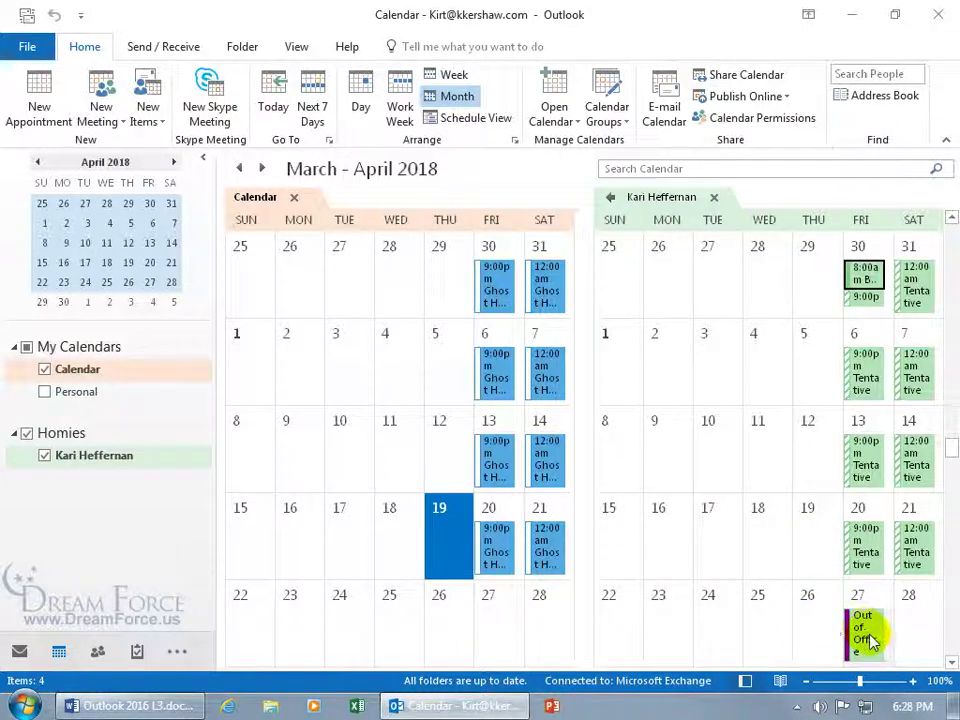
Start a new meeting with all displayed calendars' owners on April 19, and close it without sending
mouse_move(870, 635)
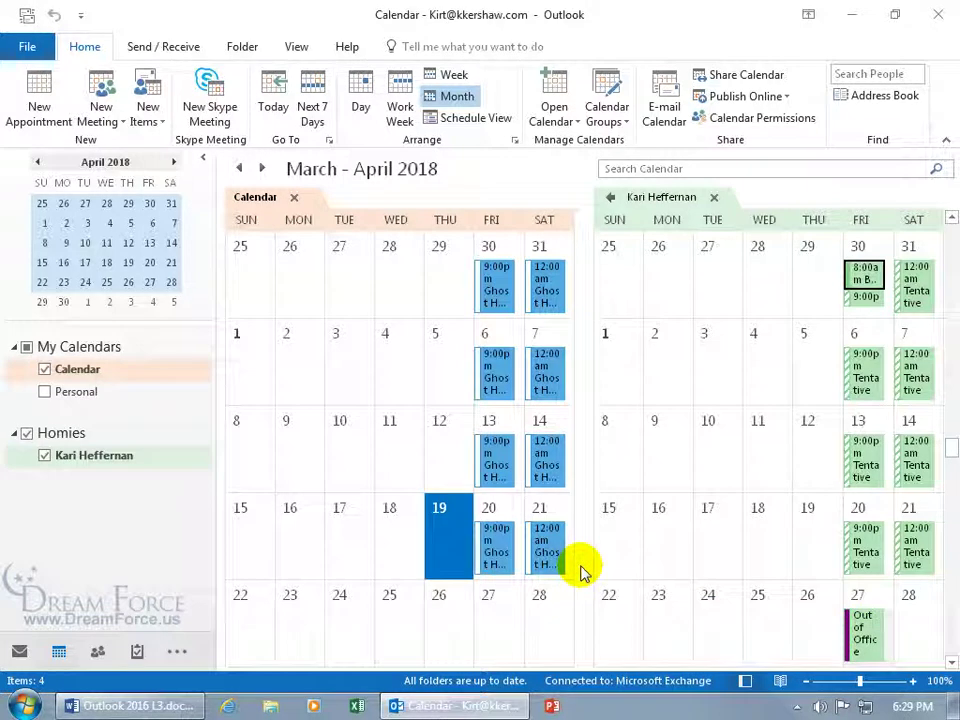
click(441, 543)
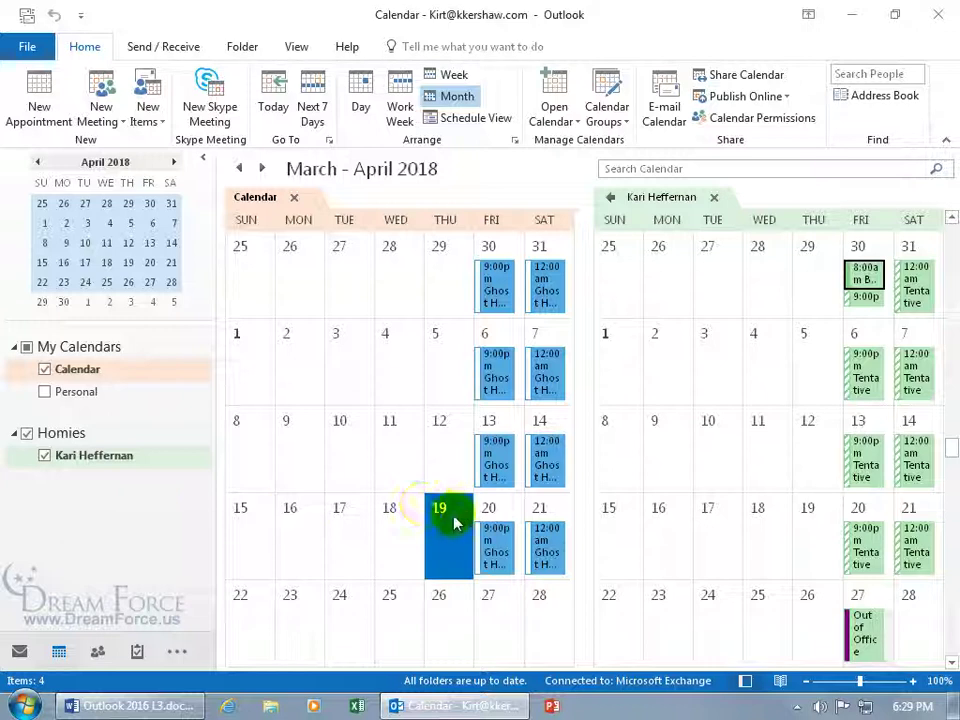
click(452, 522)
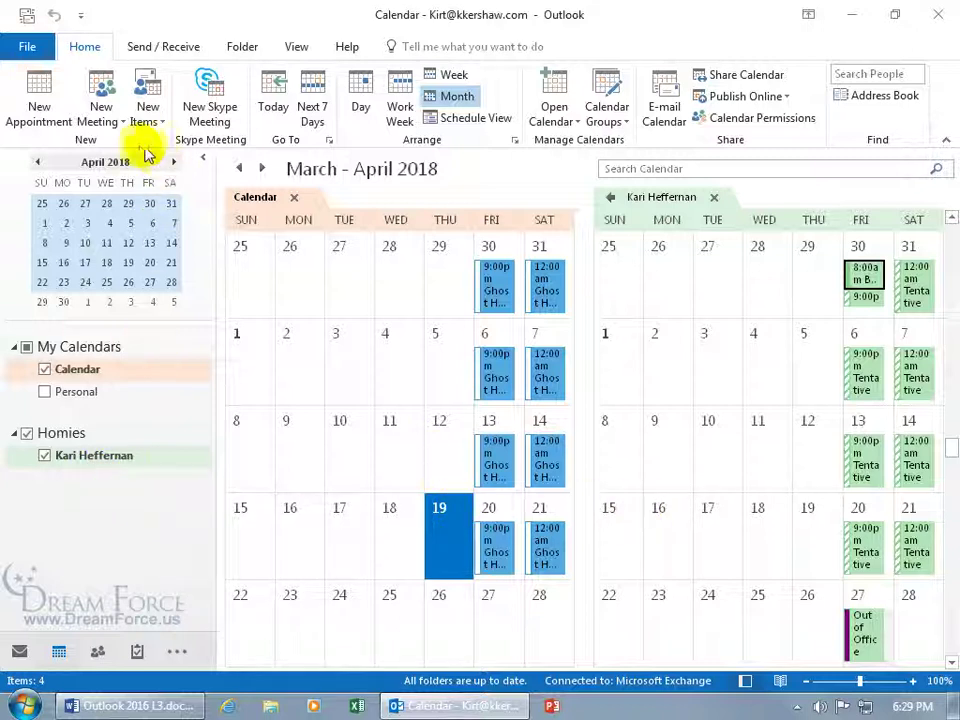
click(105, 118)
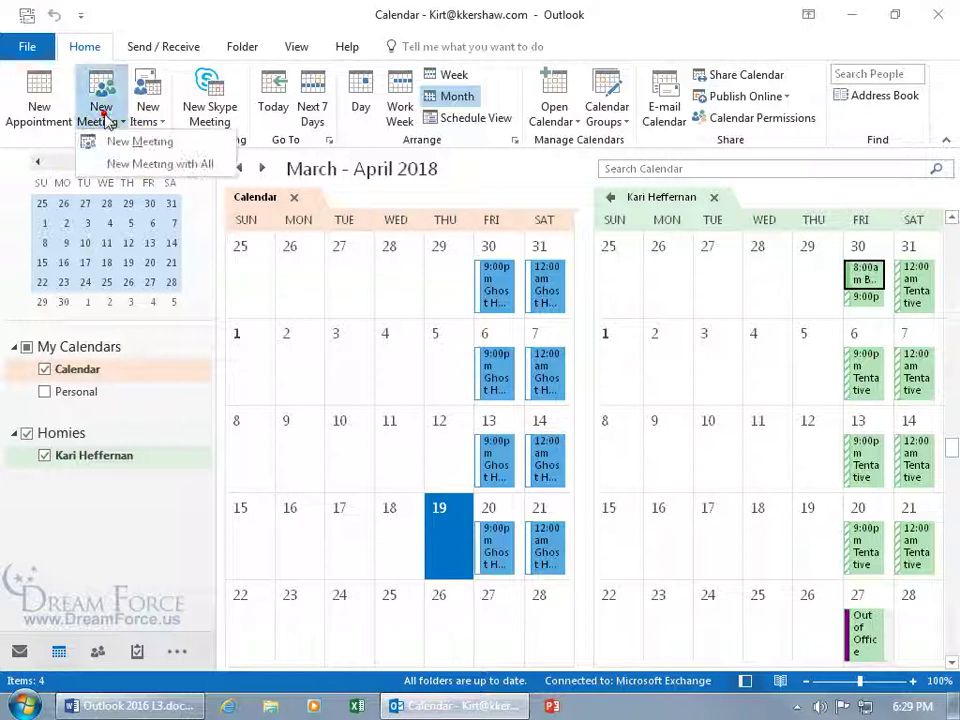
click(142, 168)
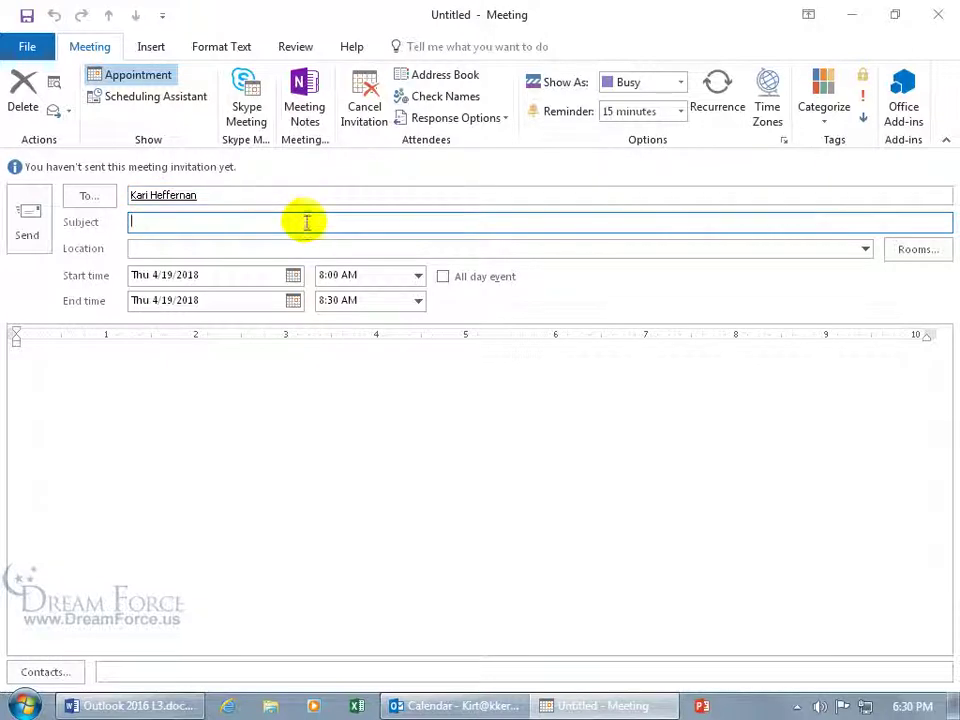
click(333, 272)
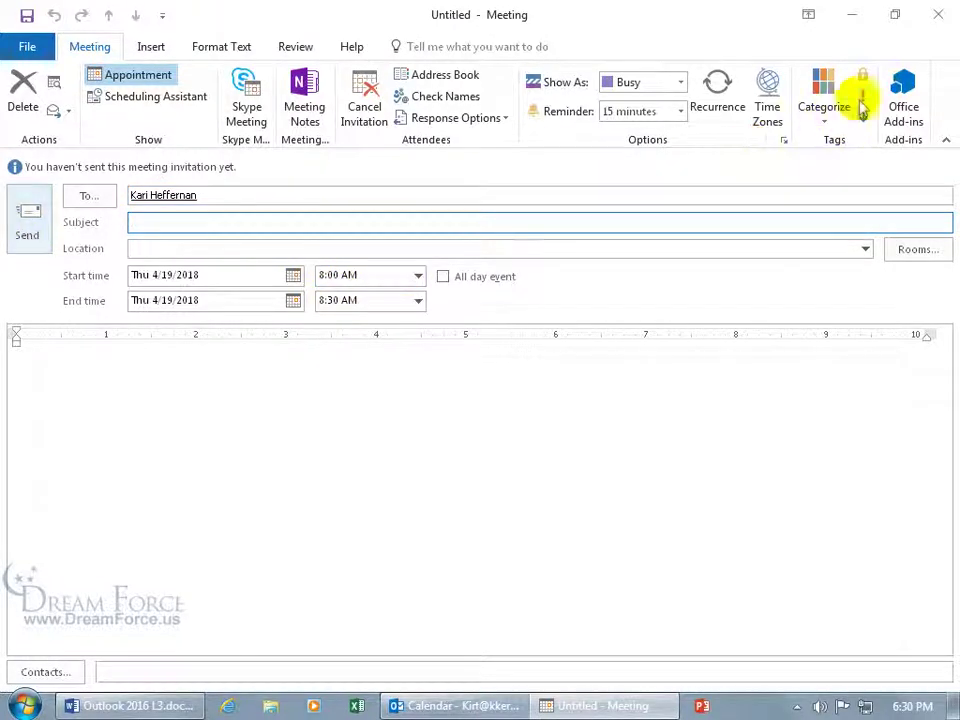
click(938, 15)
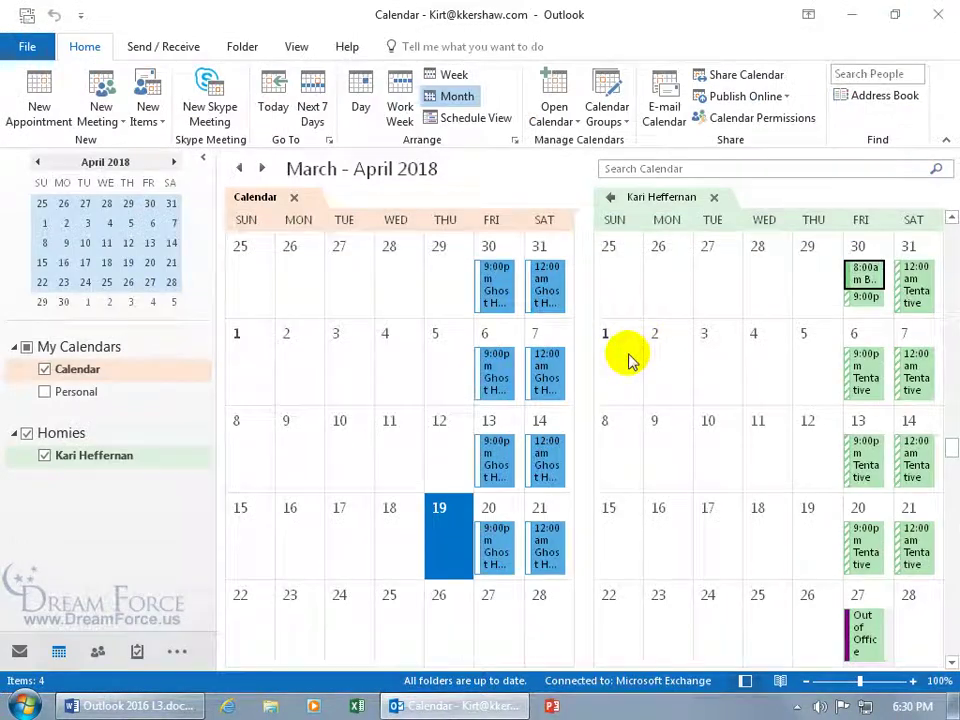
Close the Homies member's calendar view and delete the Homies group, moving its contents to the Deleted Items folder
click(714, 200)
click(714, 199)
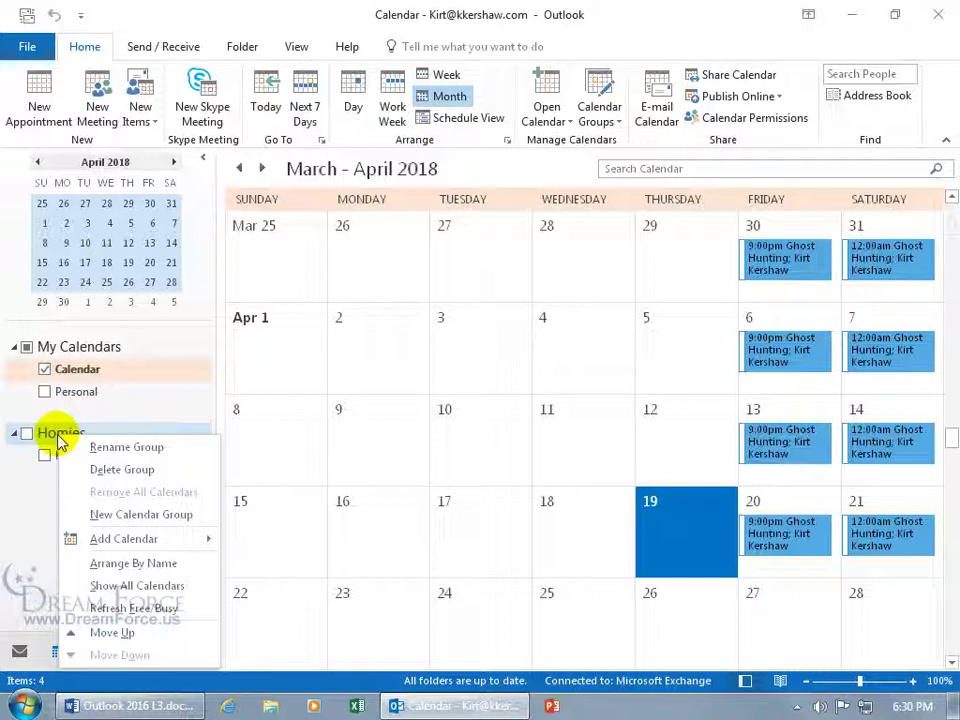
click(95, 470)
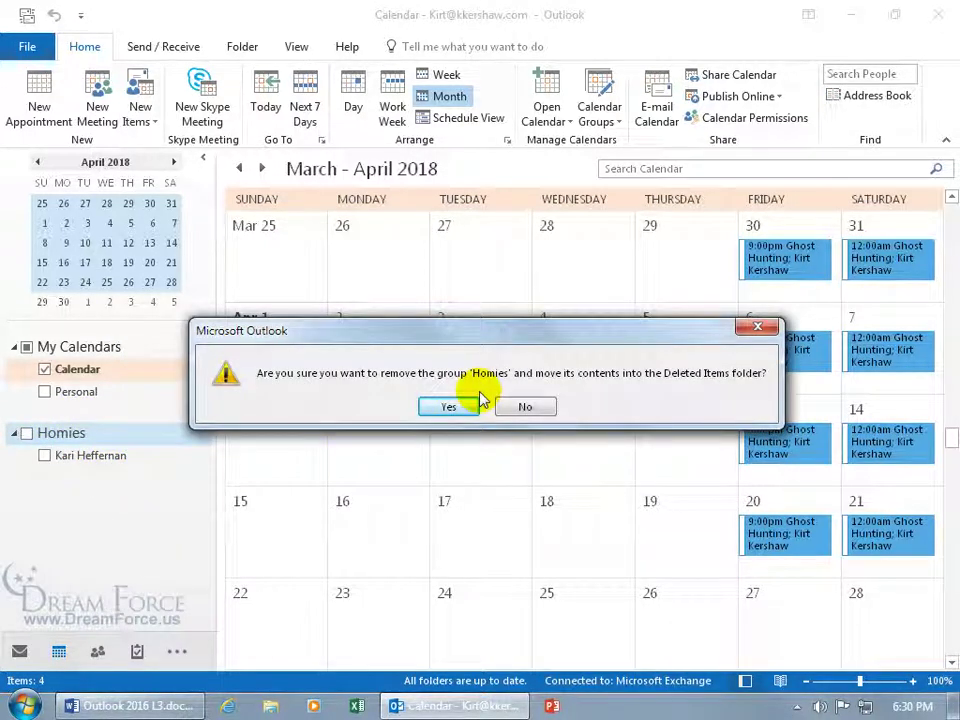
click(450, 406)
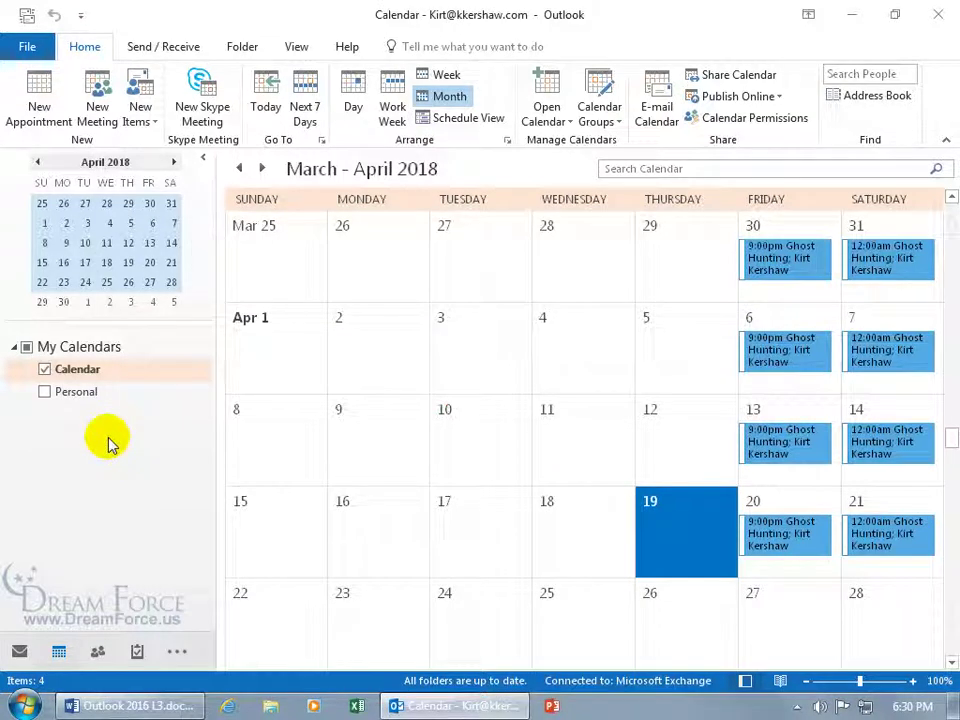
click(605, 124)
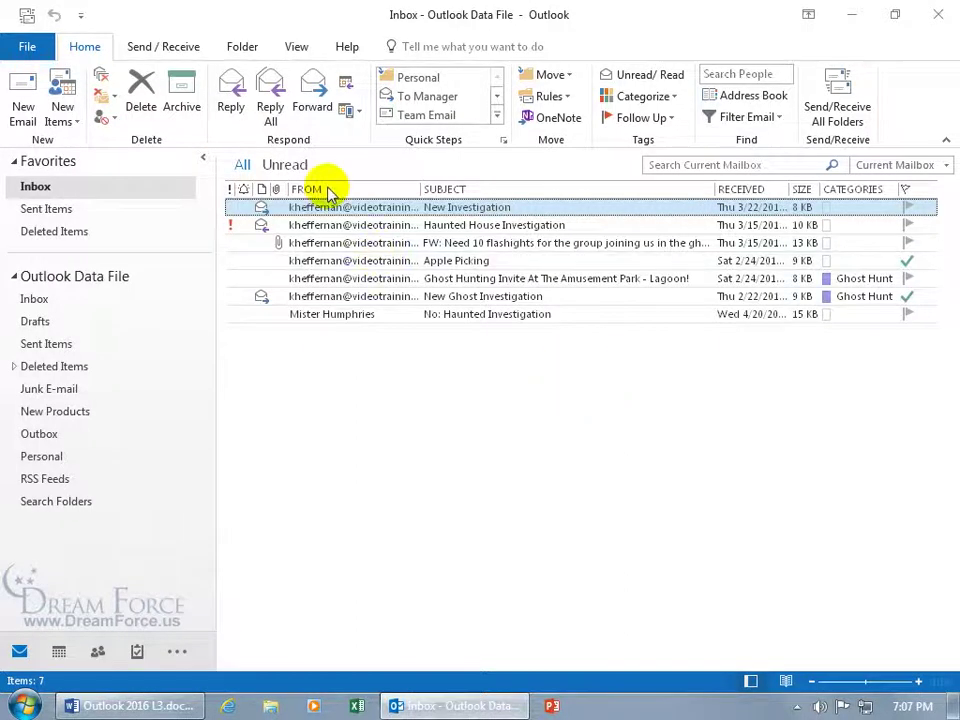
Create a new mail rule from the blank option Apply rule on messages I receive, and continue to its conditions
click(568, 97)
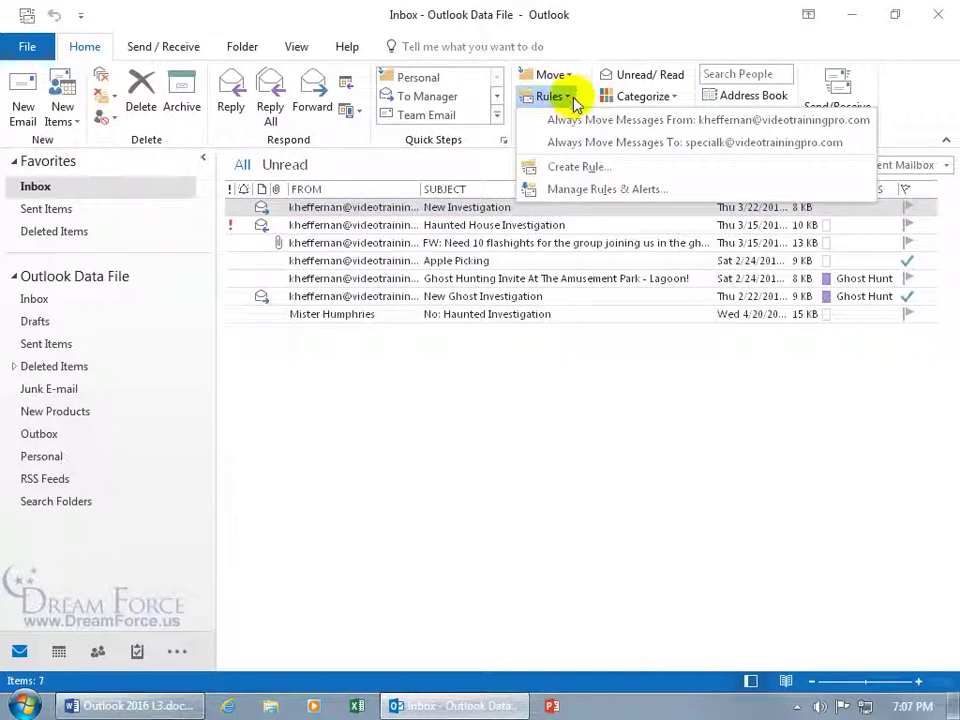
click(590, 193)
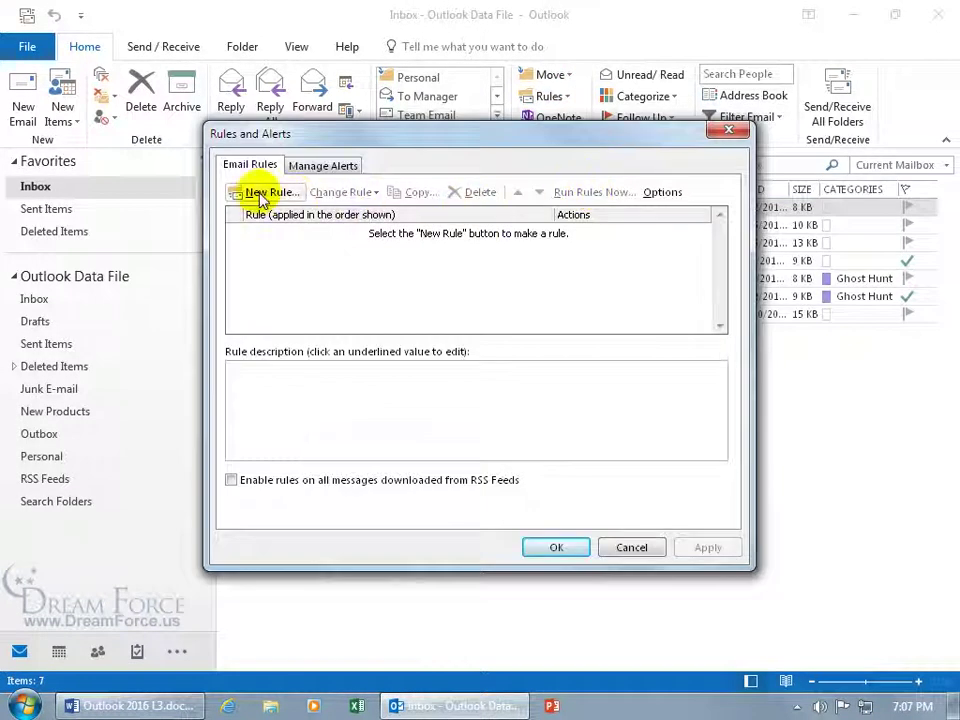
click(262, 194)
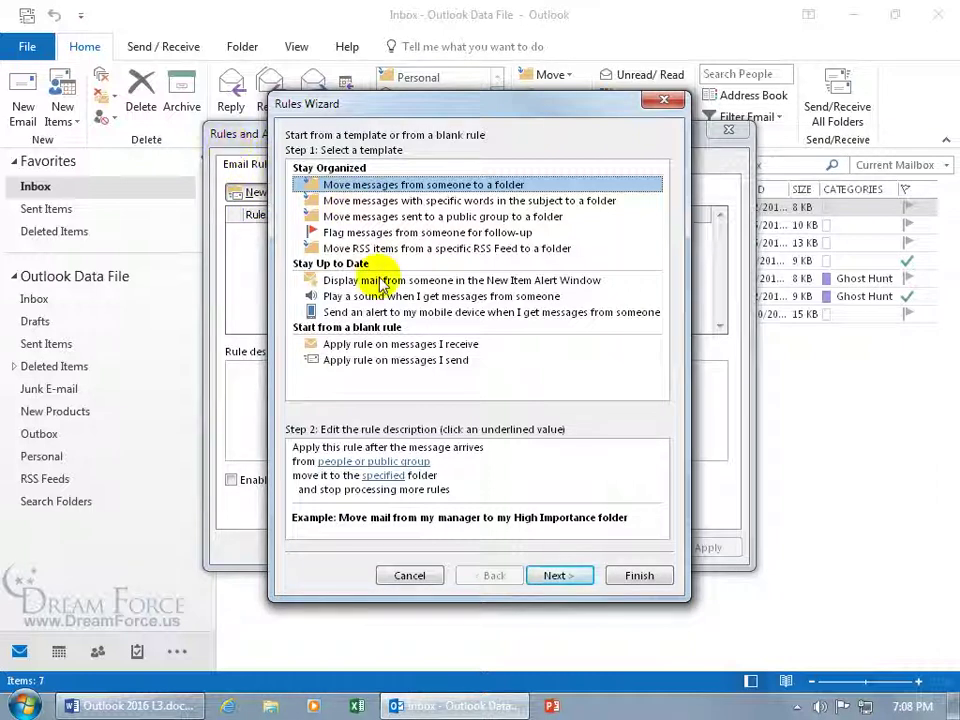
click(385, 345)
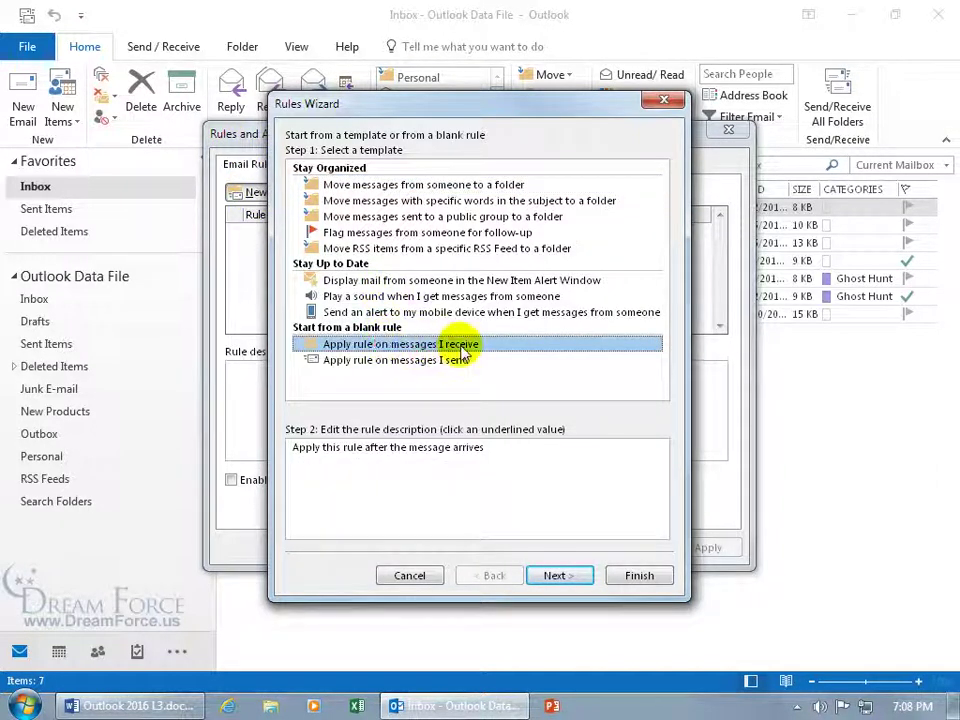
click(562, 575)
Add the rule condition "uses the form name form" and open its form chooser on the Application Forms
drag(655, 282, 662, 369)
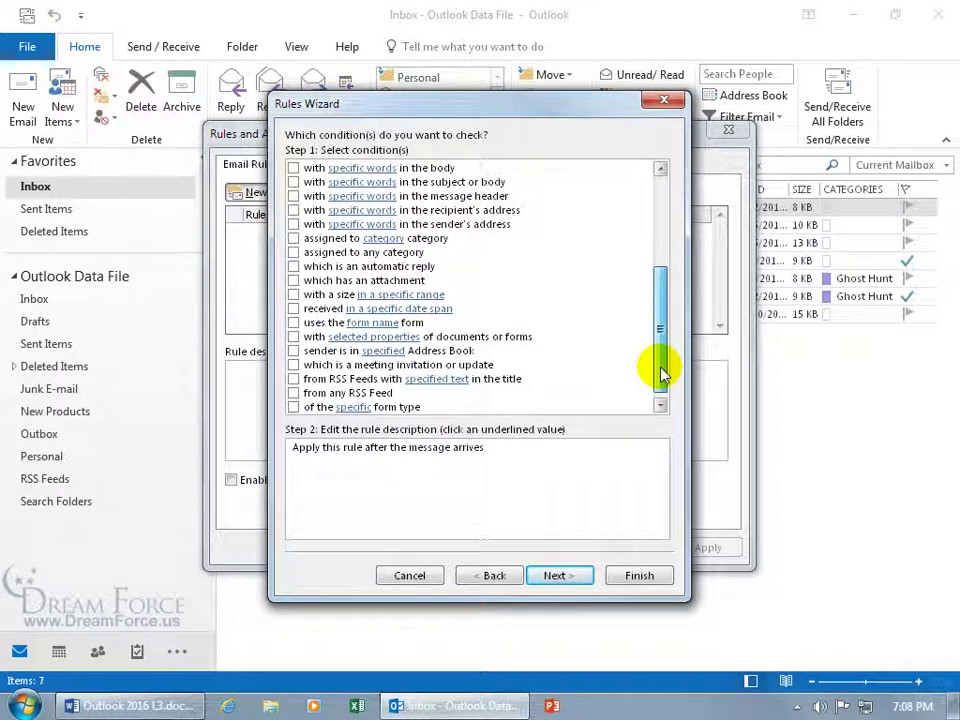
click(293, 322)
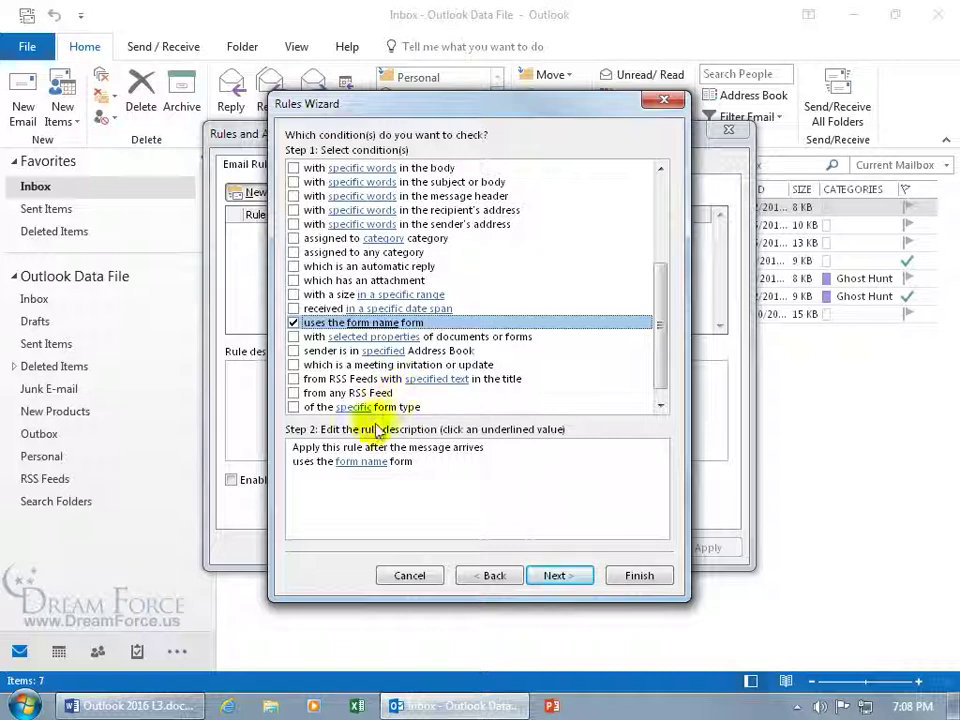
click(360, 464)
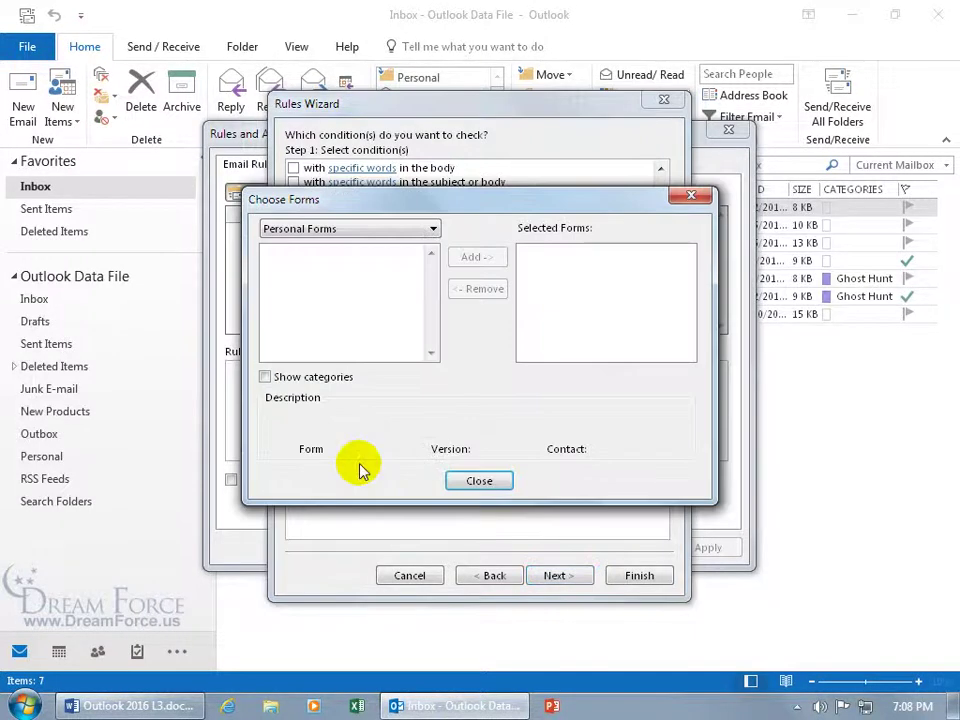
click(361, 231)
click(355, 259)
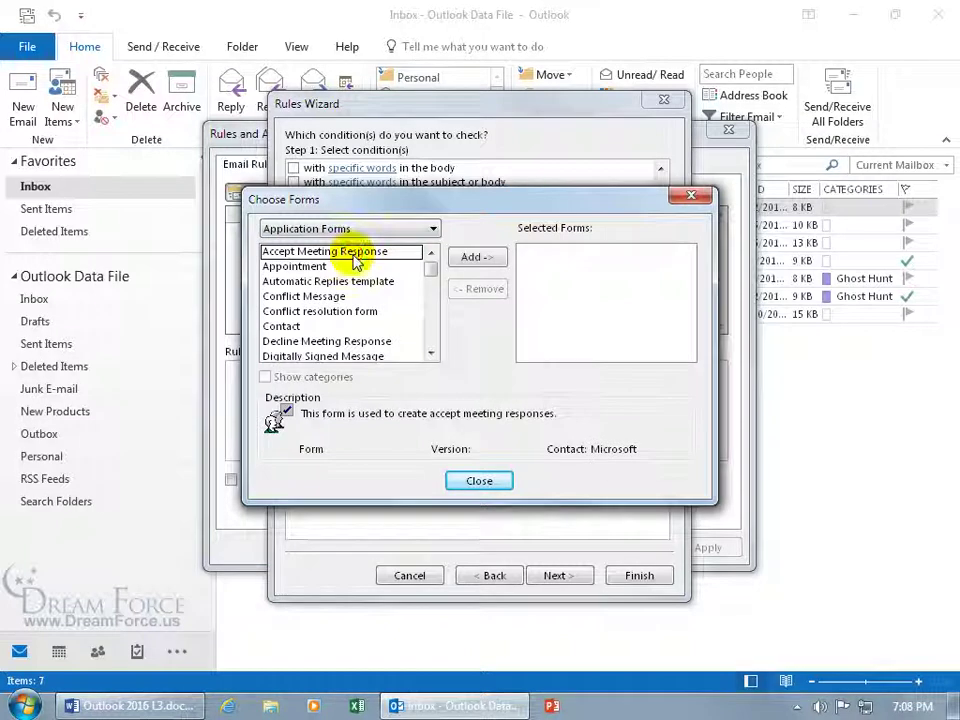
Add the Accept, Decline and Tentative Meeting Response forms to the condition, remove Decline Meeting Response, and close the form chooser
click(294, 252)
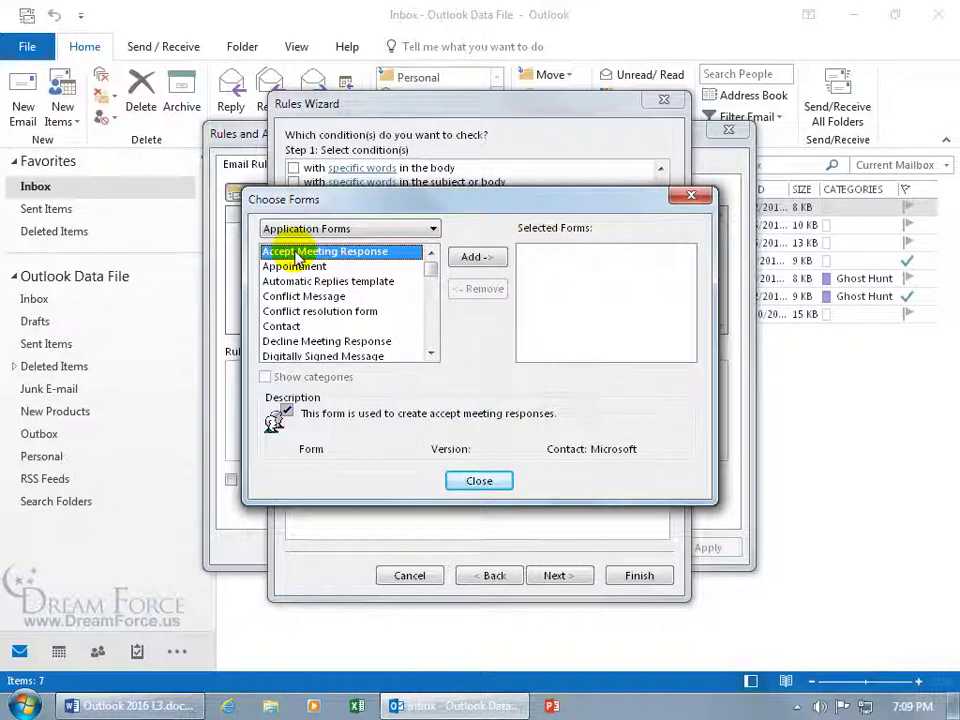
click(470, 257)
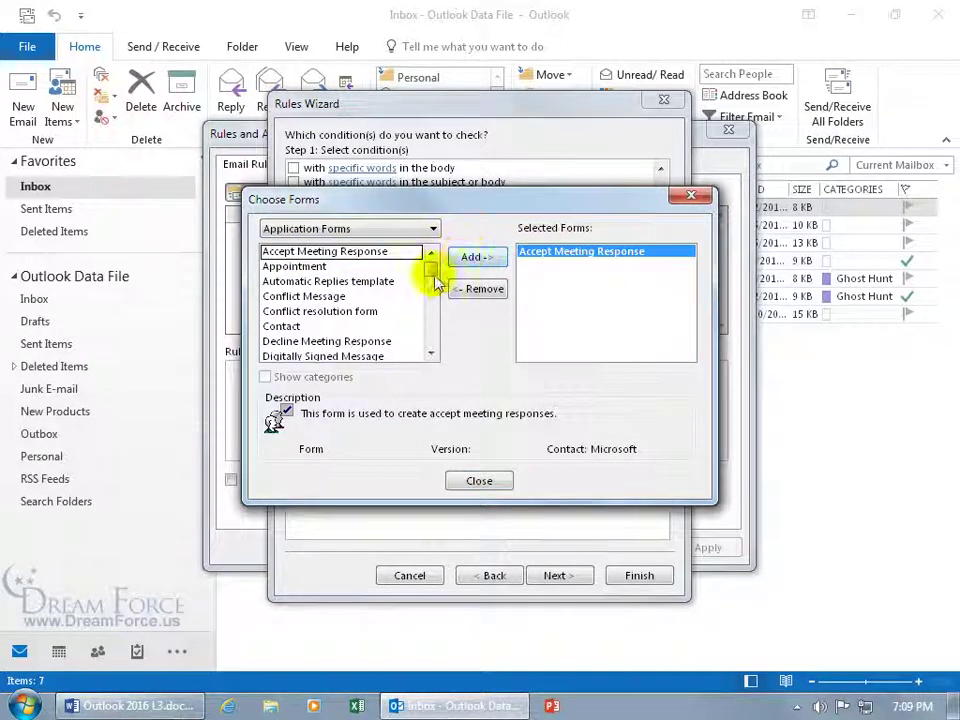
double_click(357, 344)
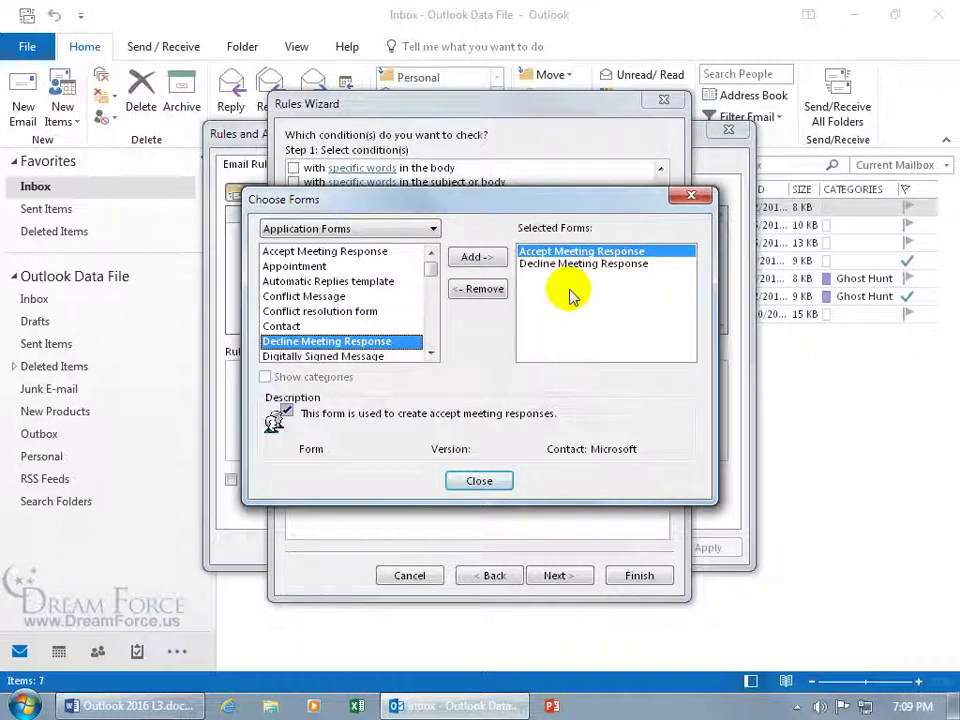
scroll(432, 345, down, 10)
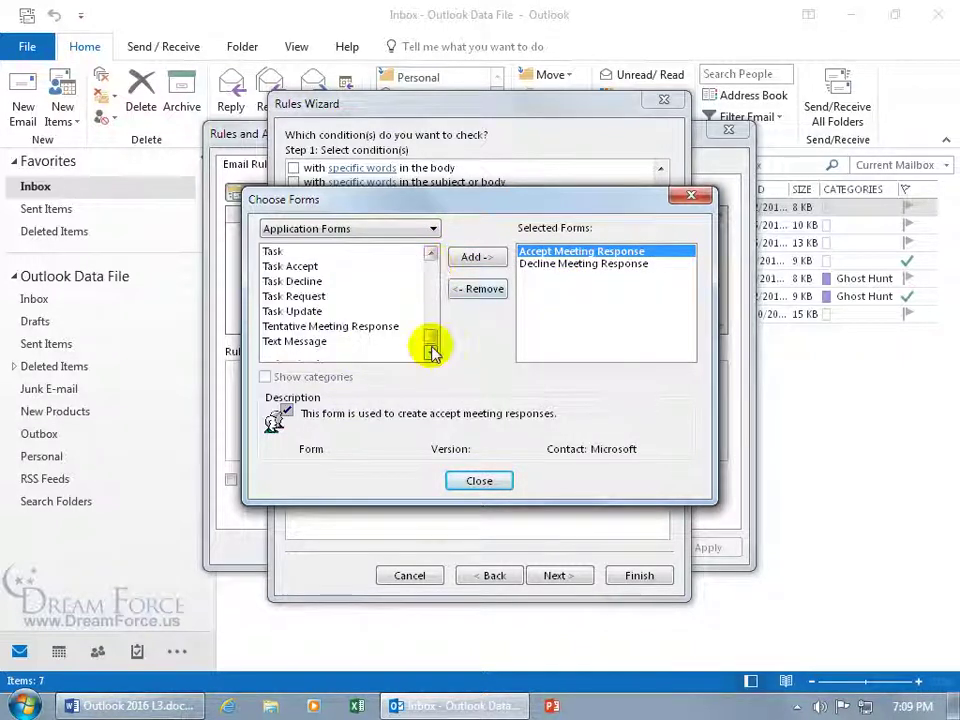
double_click(345, 326)
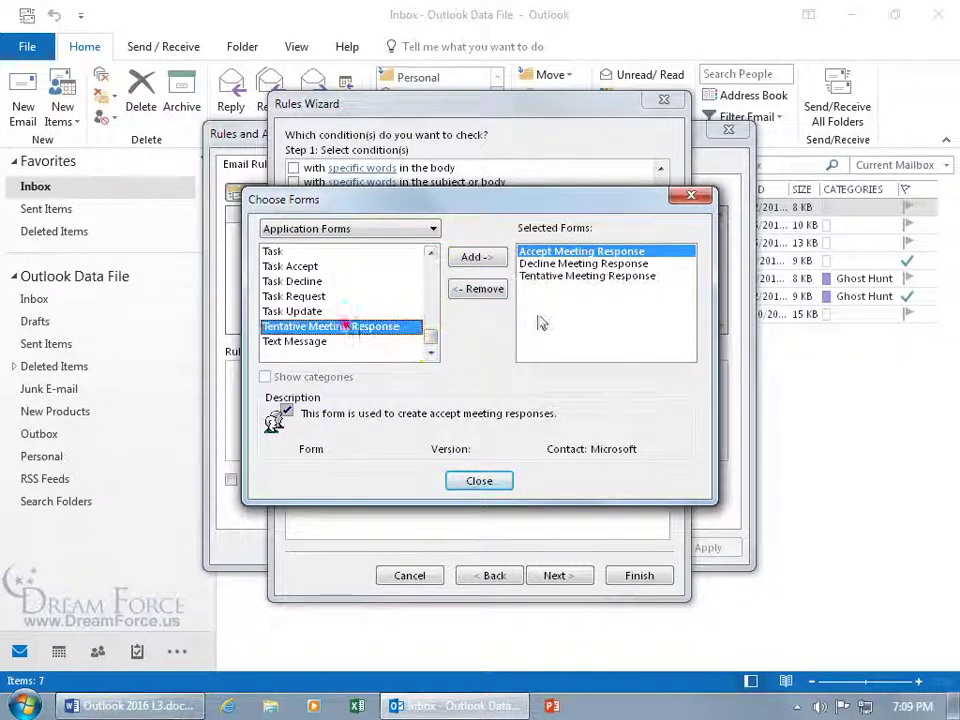
click(562, 265)
key(Delete)
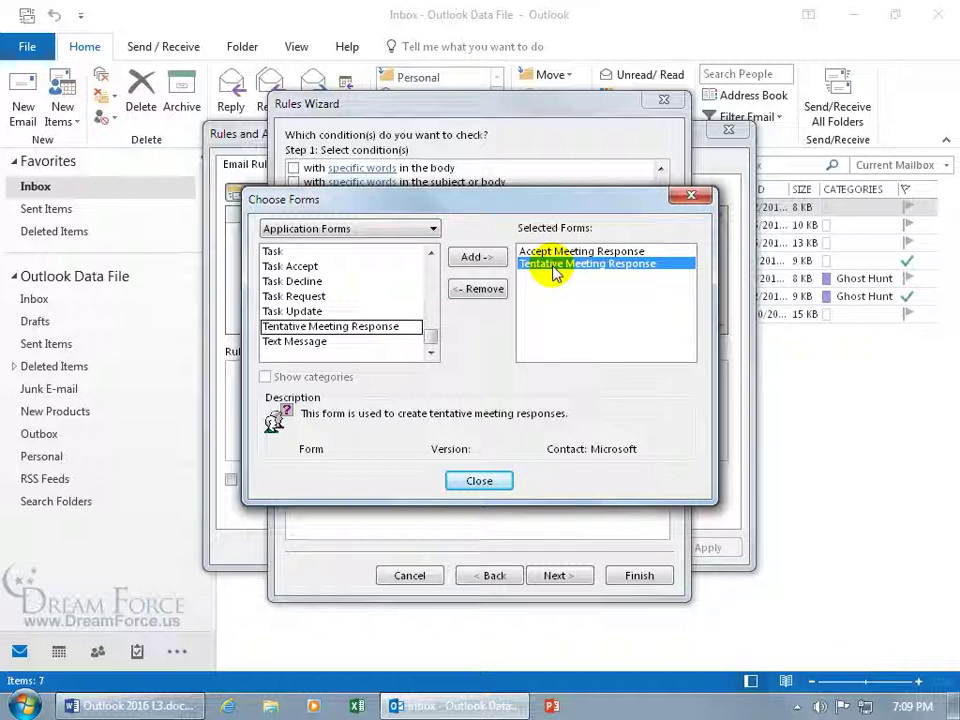
click(486, 479)
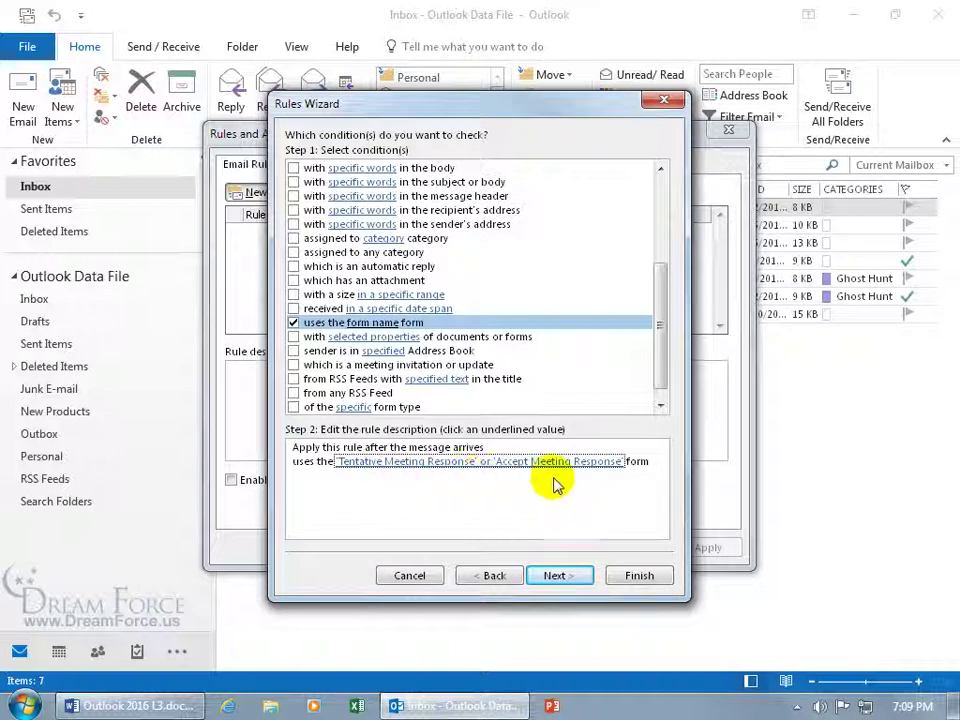
Continue to the rule's actions and have matching messages forwarded to a person chosen from the address book
click(561, 575)
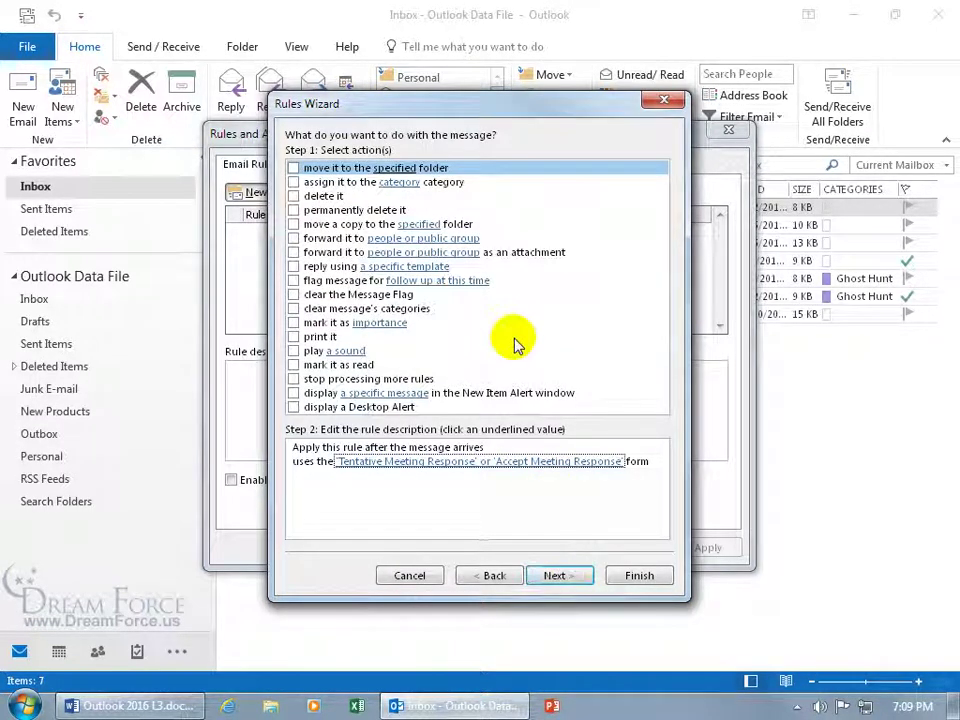
click(293, 239)
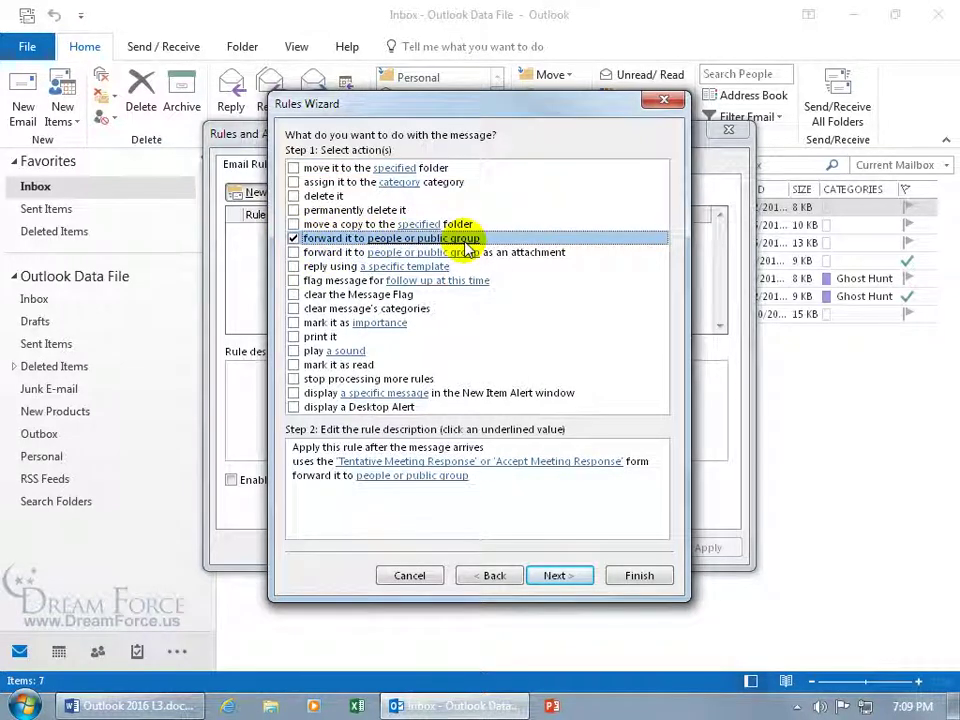
click(414, 476)
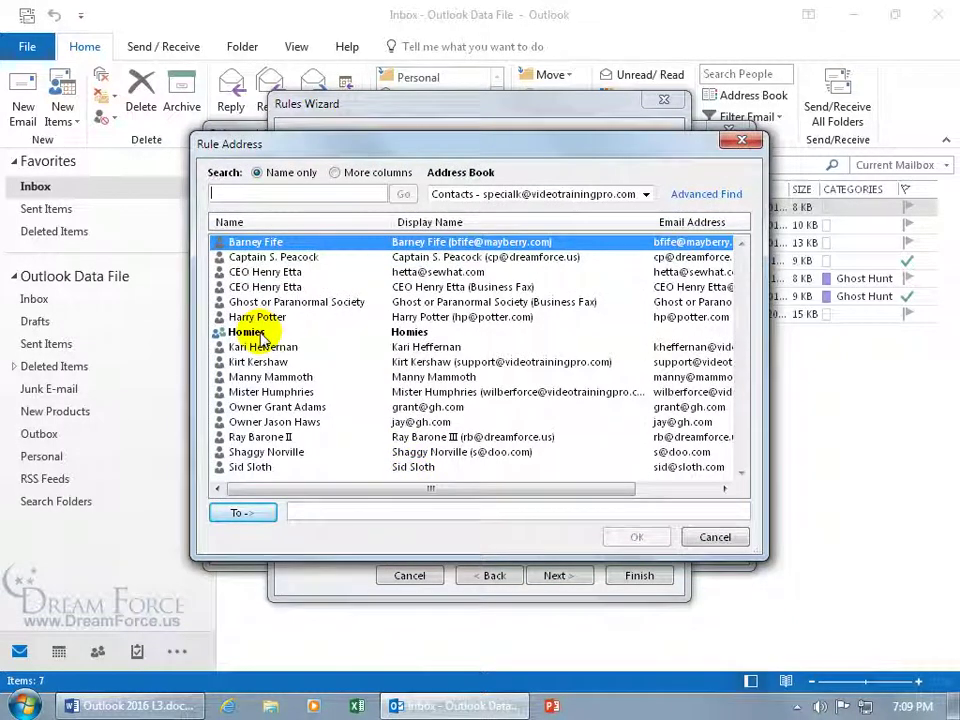
double_click(272, 391)
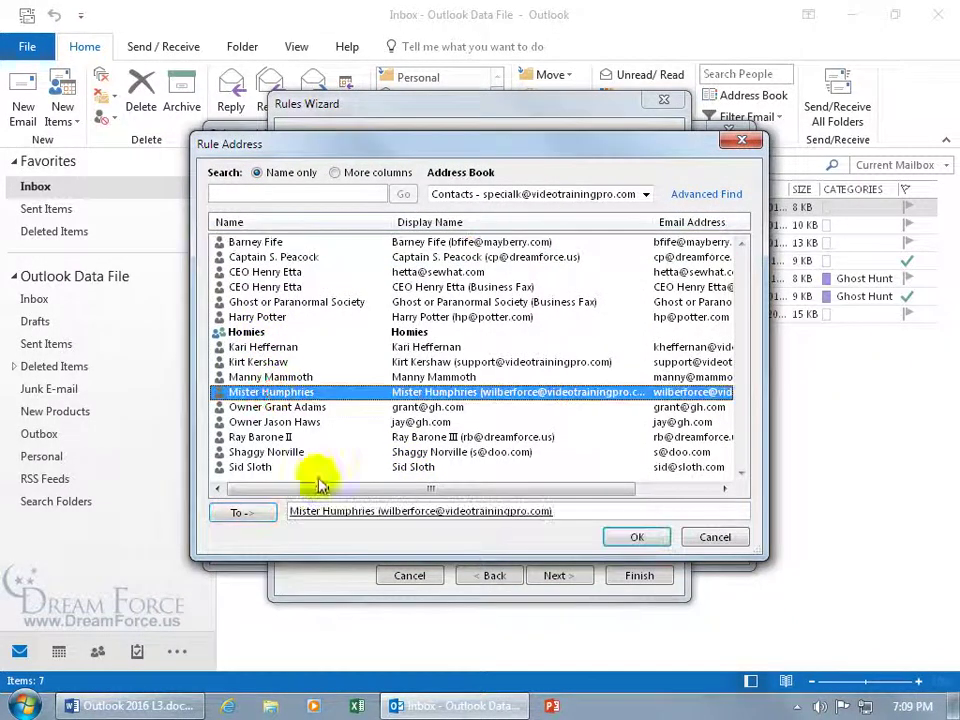
click(637, 538)
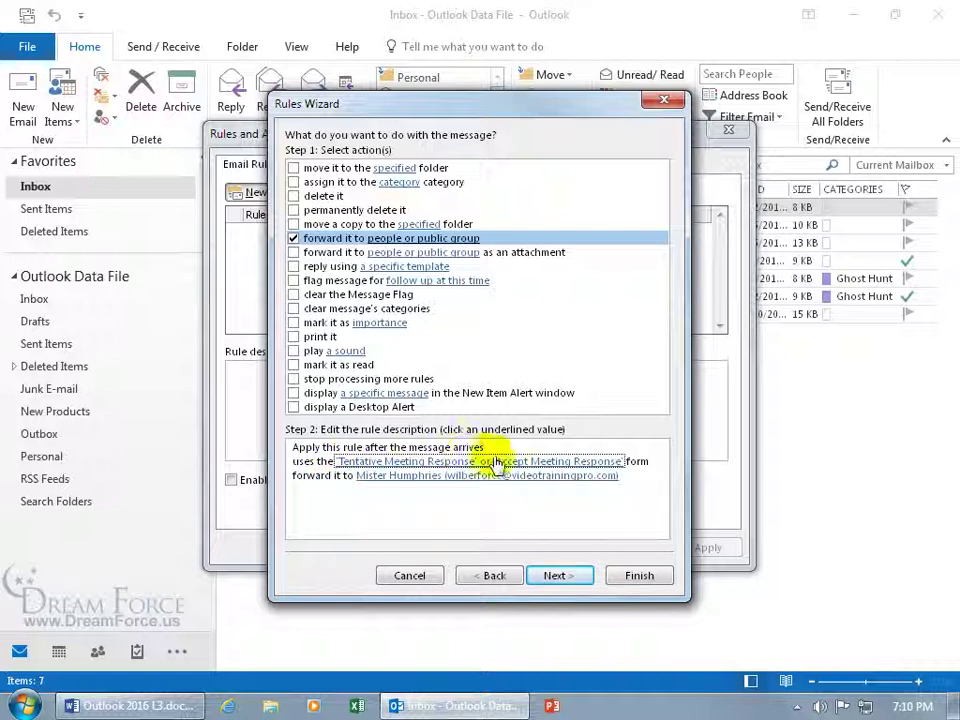
click(446, 476)
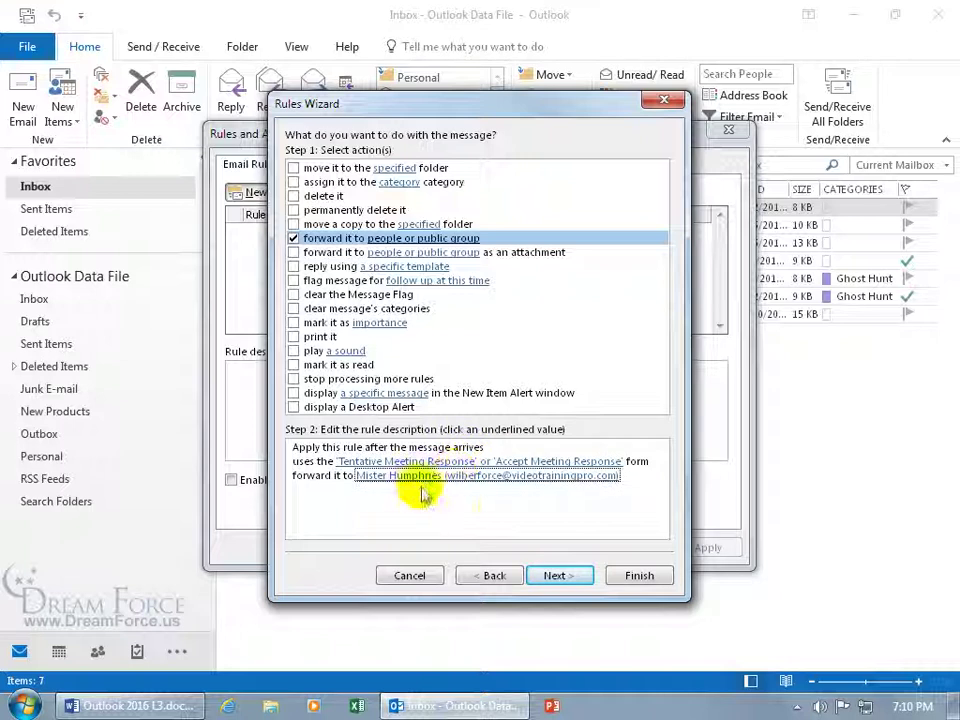
Skip the exceptions, append "Fw:", the recipient's abbreviated name and "Food" to the rule name, then finish and save the rule
click(553, 574)
click(558, 575)
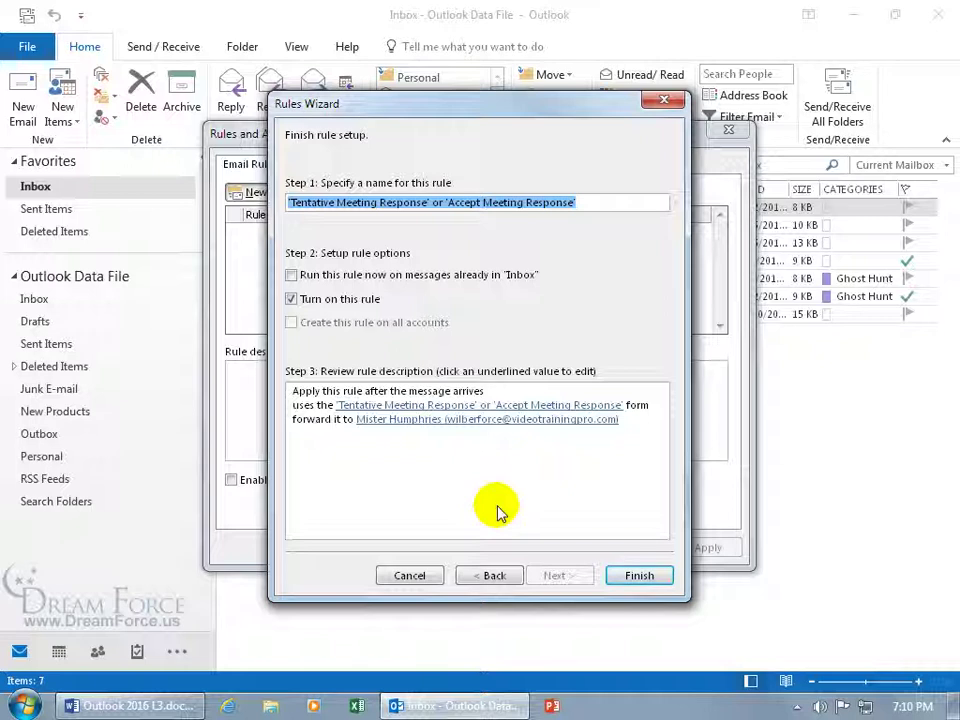
click(489, 489)
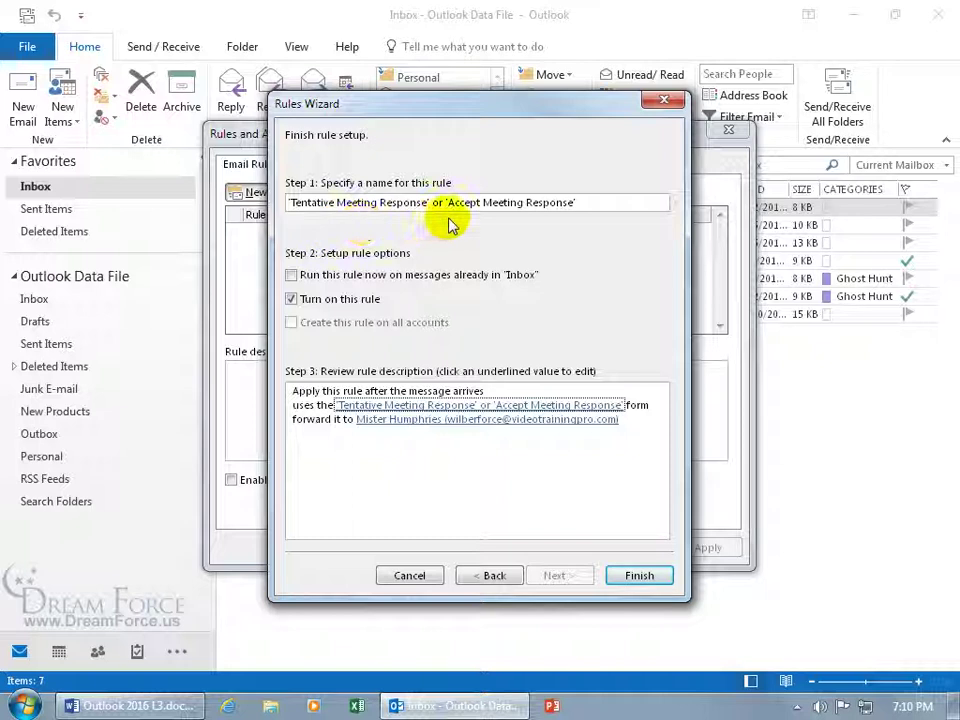
click(588, 202)
text(Fw: )
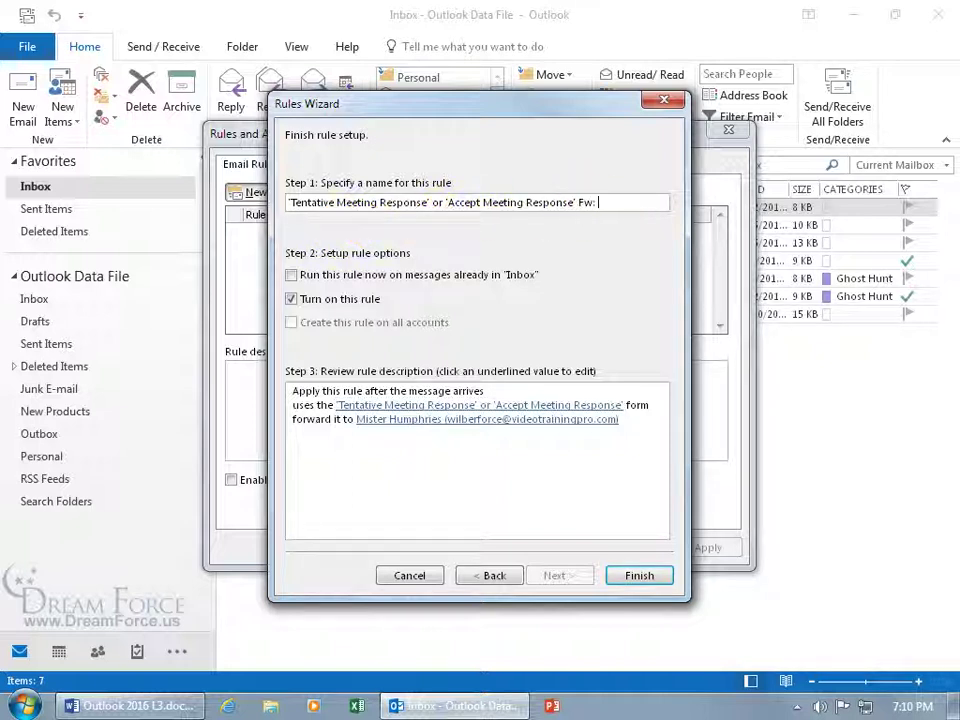
text(Mr H. Food)
click(625, 577)
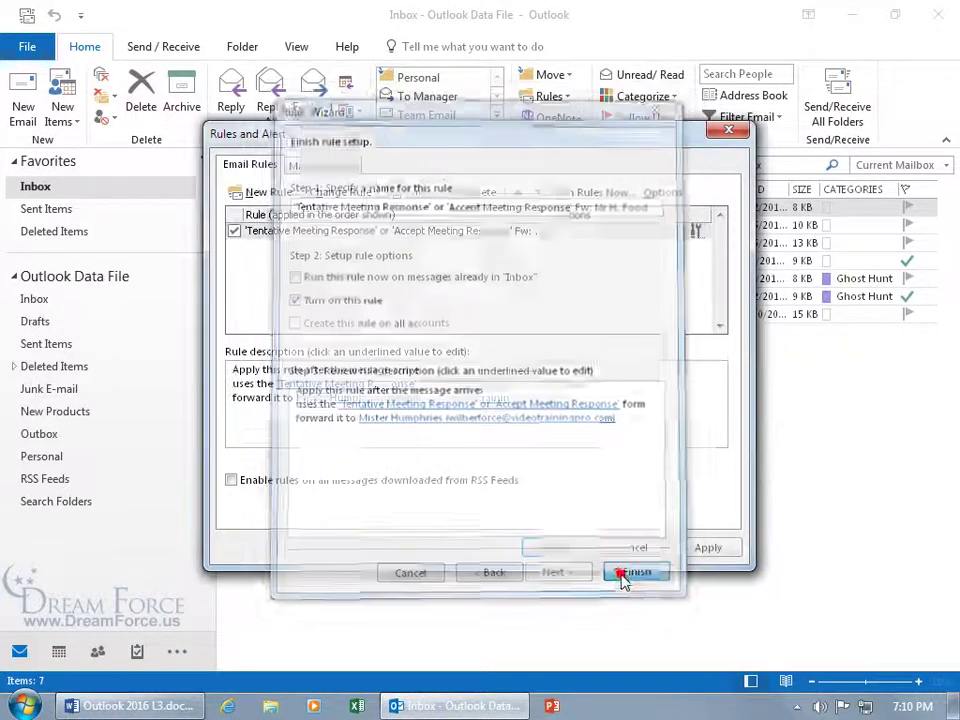
click(579, 551)
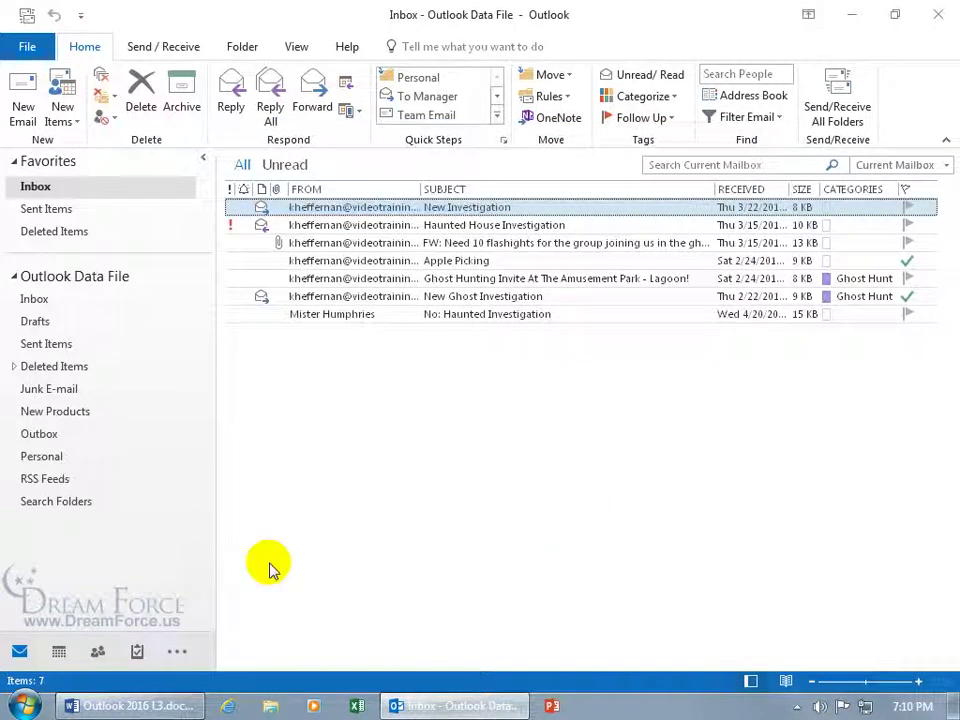
Create a new meeting request on March 29 in the calendar and invite the first contact suggested for "k"
click(56, 653)
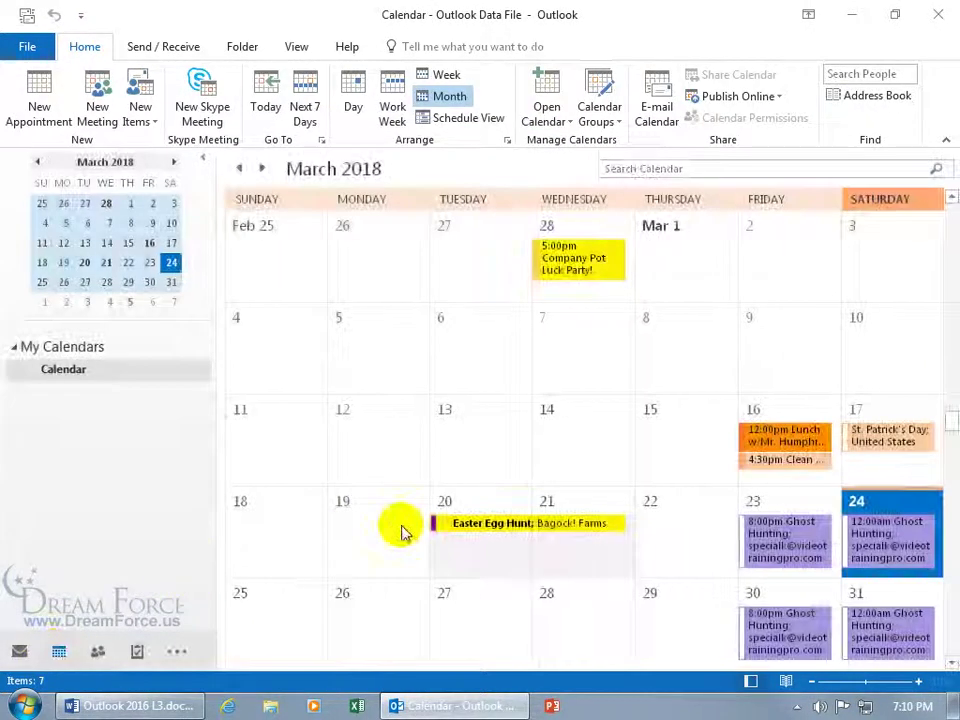
right_click(670, 618)
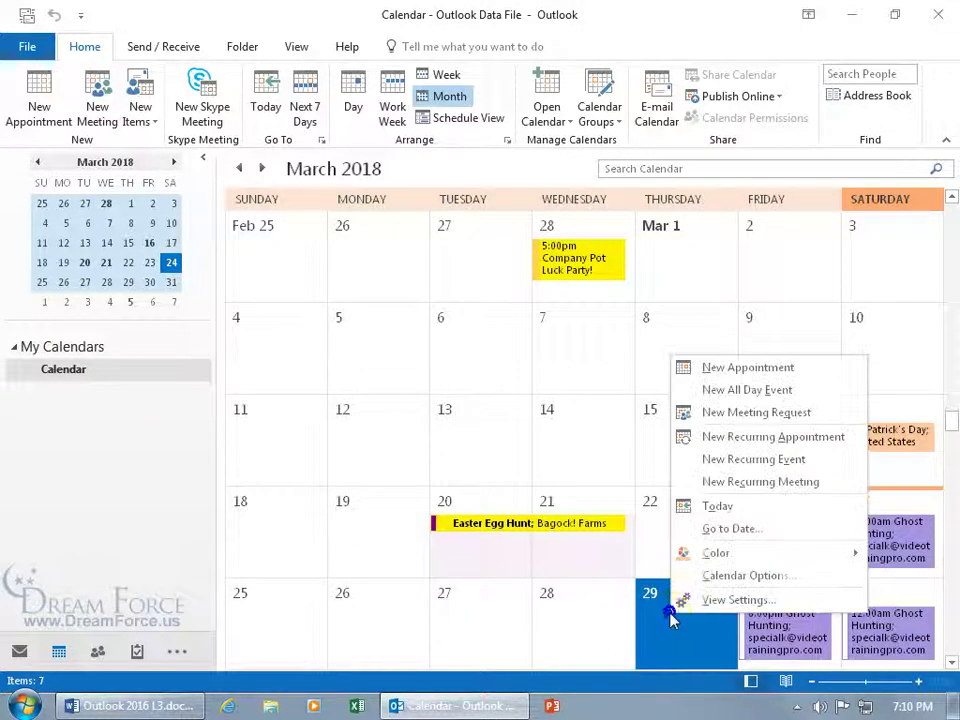
click(739, 419)
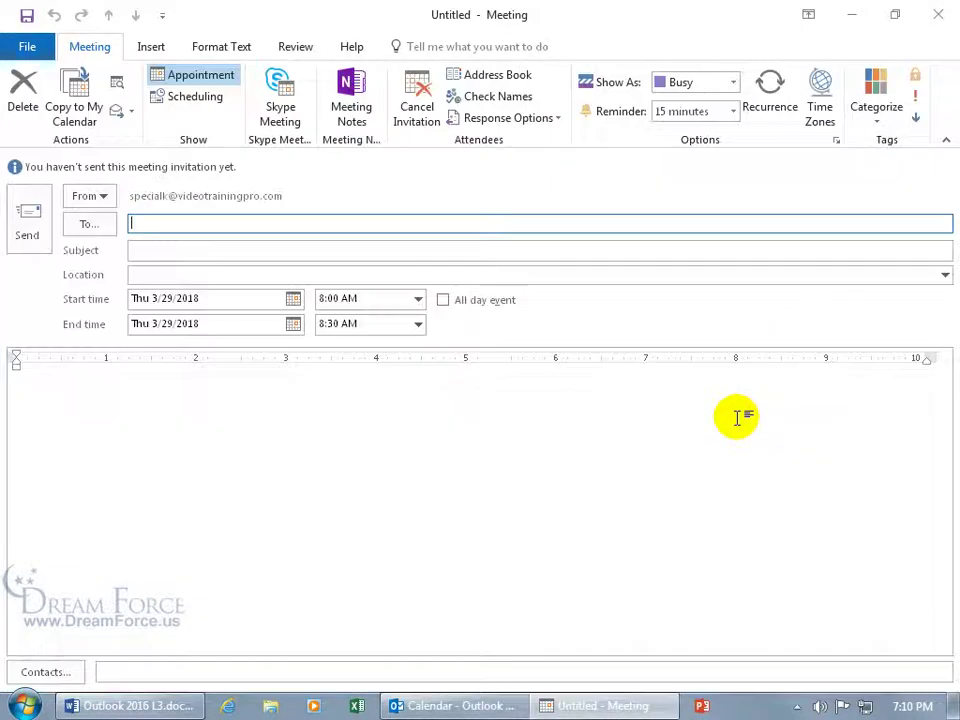
text(k)
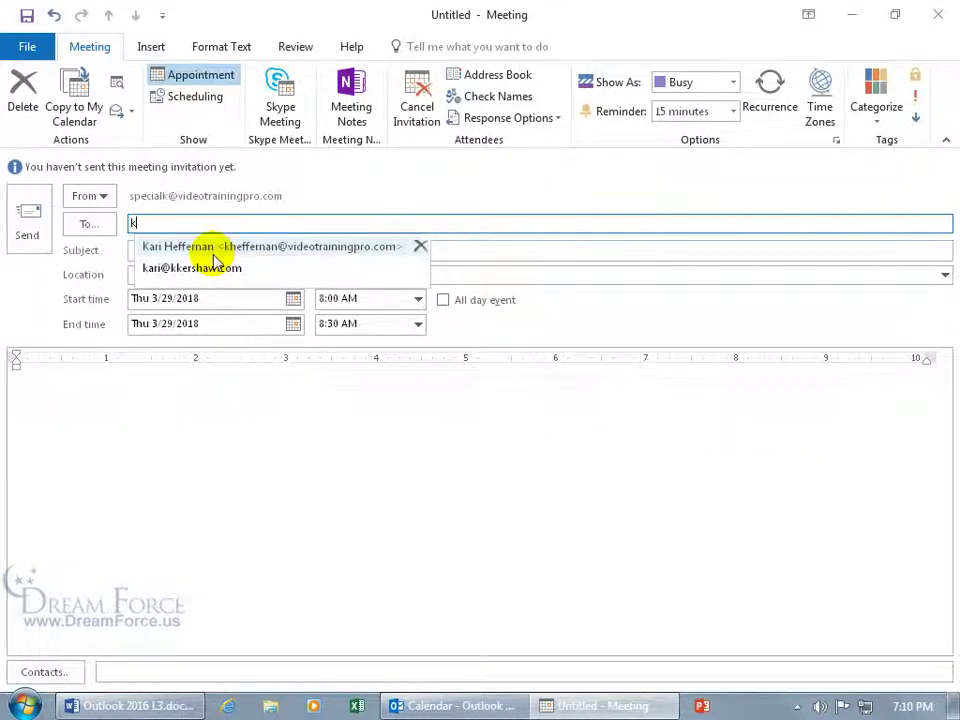
click(213, 250)
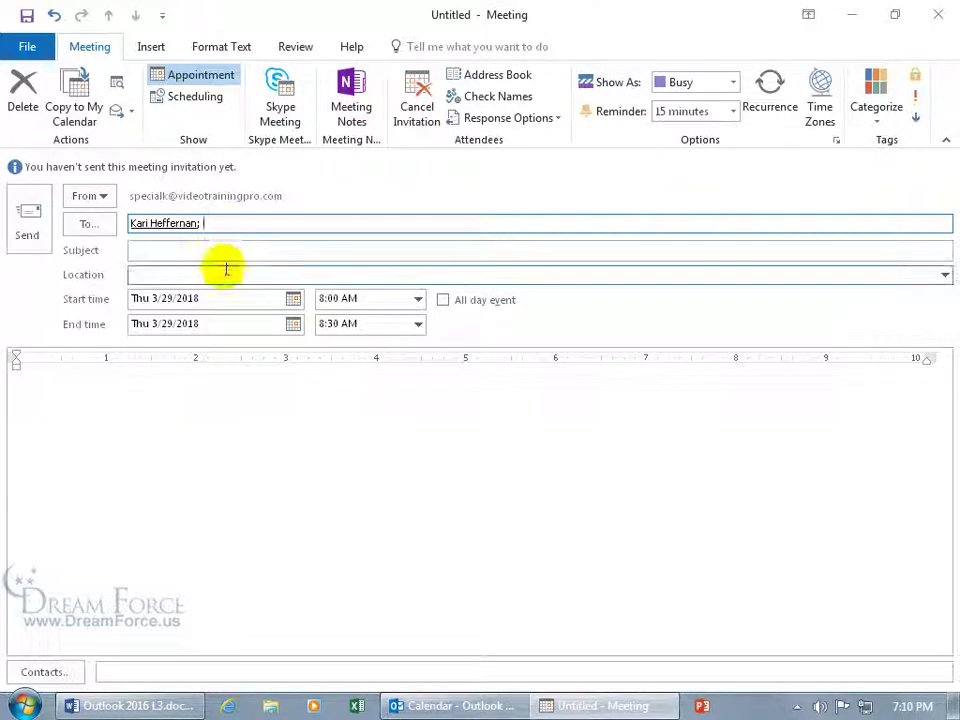
Set the meeting's start time to 5:00 PM and its end time to 8:00 PM
click(420, 302)
drag(420, 360, 420, 386)
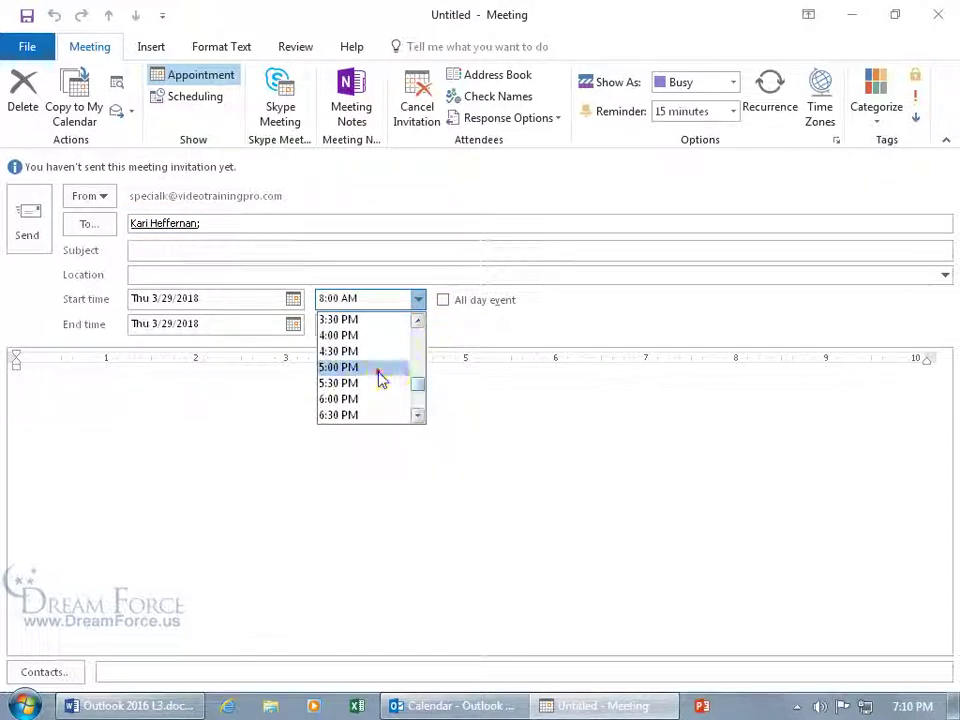
click(378, 368)
click(418, 324)
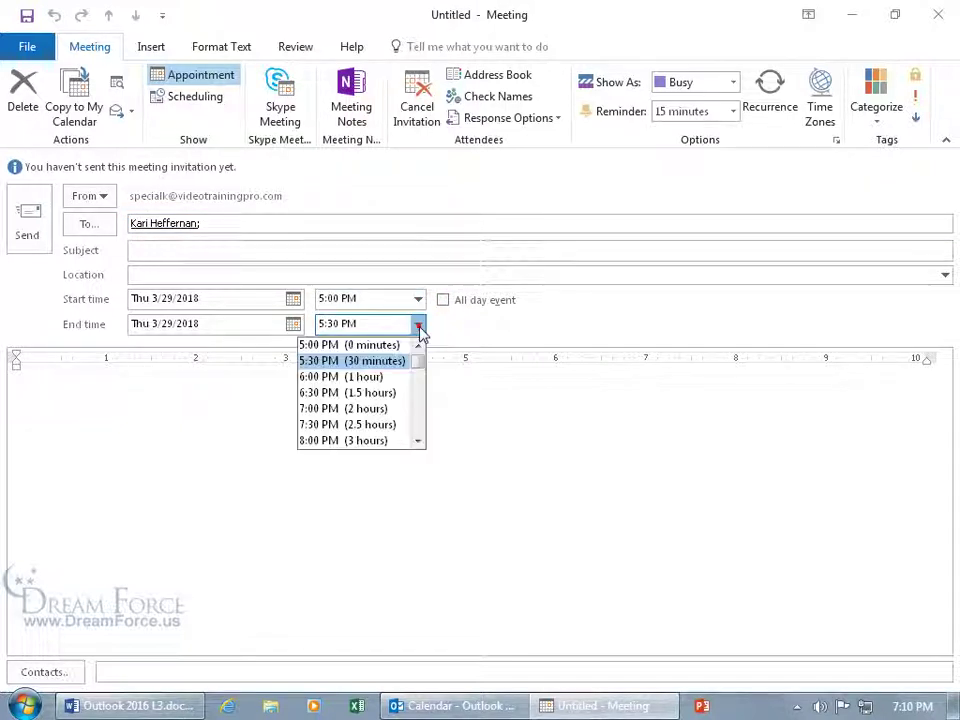
click(367, 440)
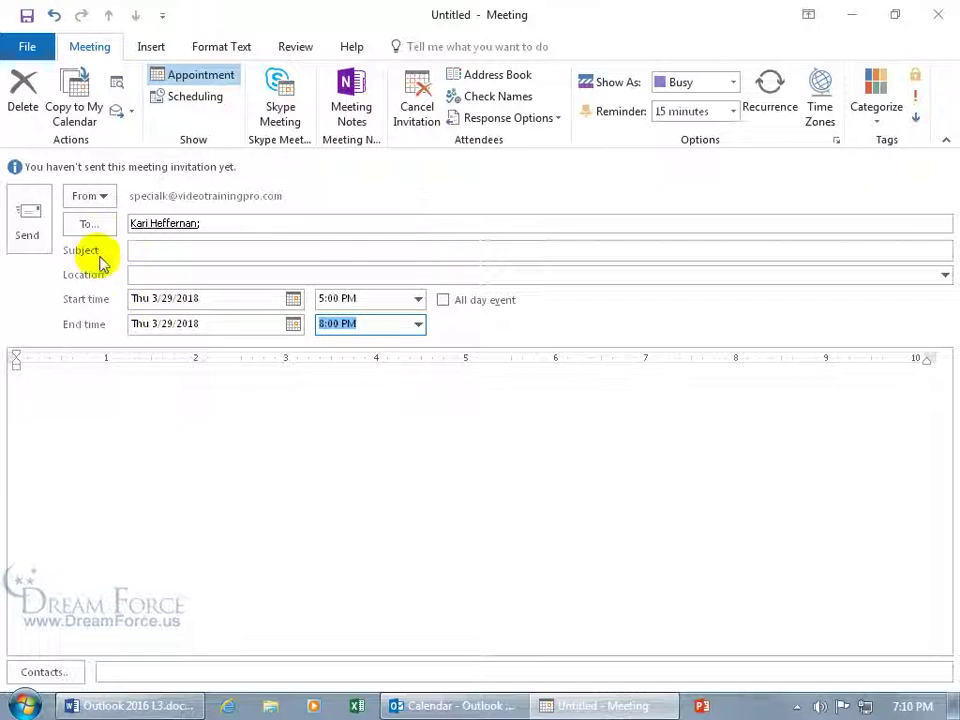
Enter the subject "Investigation Film Footage Review" and send the meeting request without a location
click(152, 251)
text(Investigation Film Footage Review)
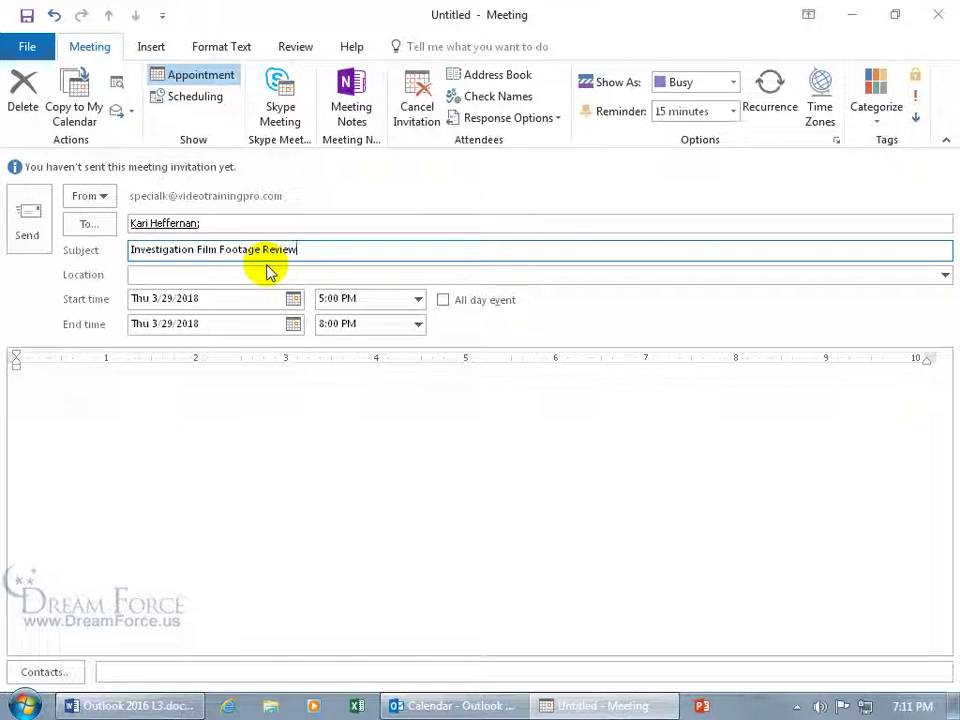
click(37, 246)
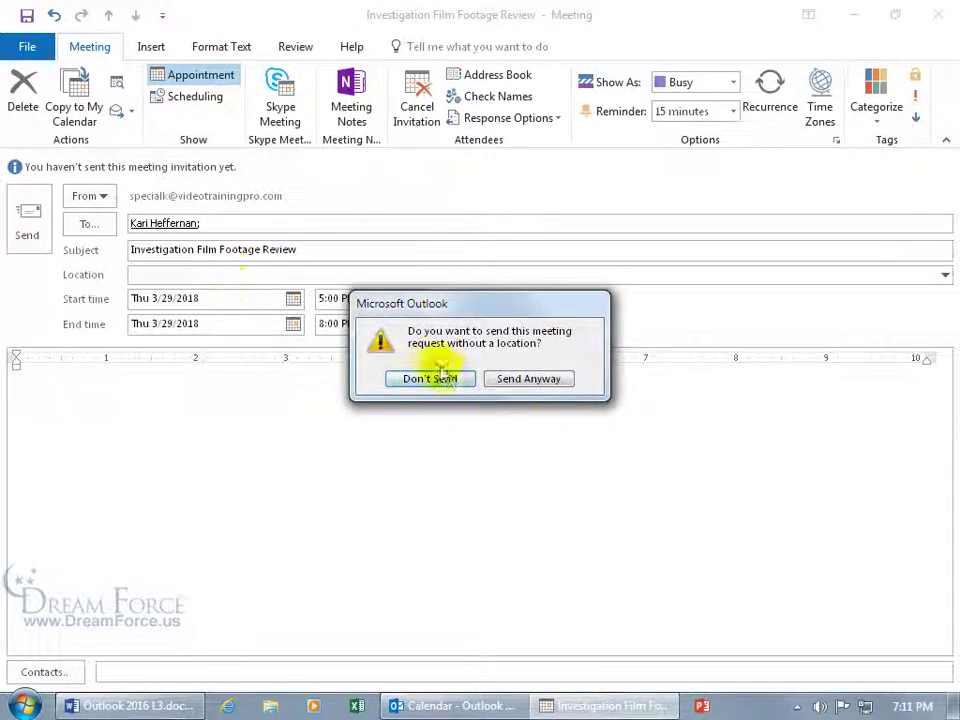
click(511, 385)
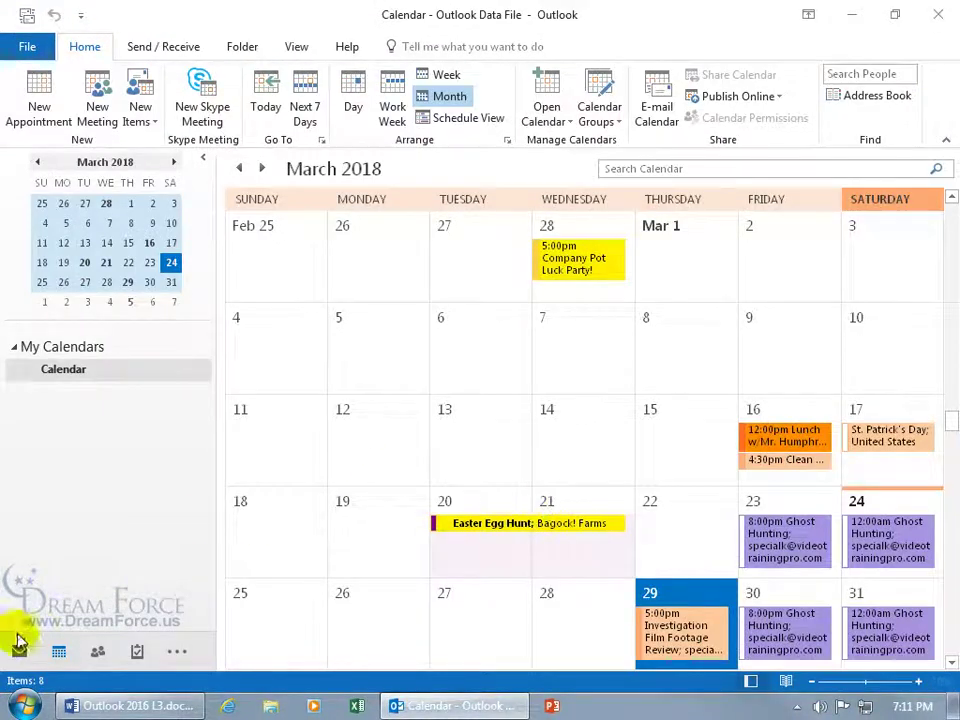
Return to the mail Inbox and send and receive all folders to fetch the meeting response
click(20, 652)
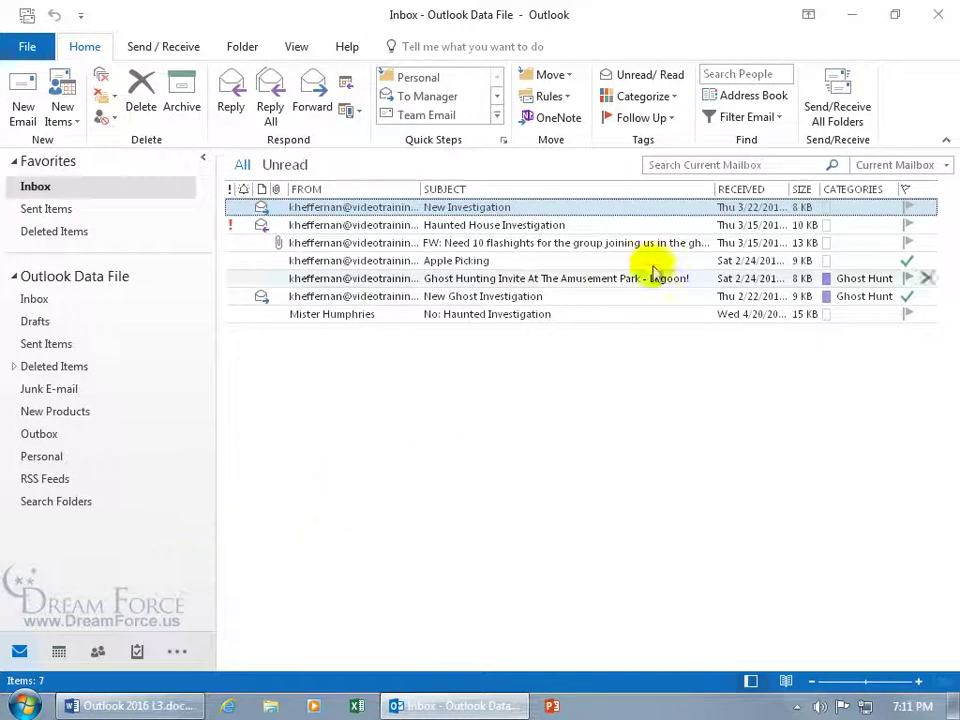
click(818, 116)
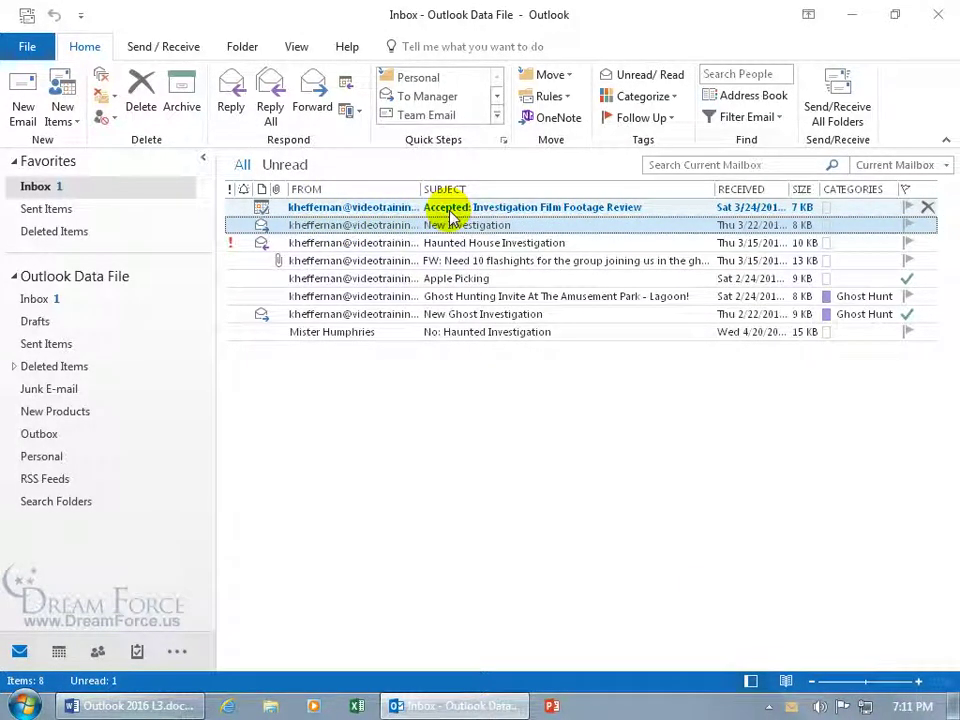
Check the Sent Items folder for the forwarded acceptance of the meeting request, and return to the Inbox
click(57, 348)
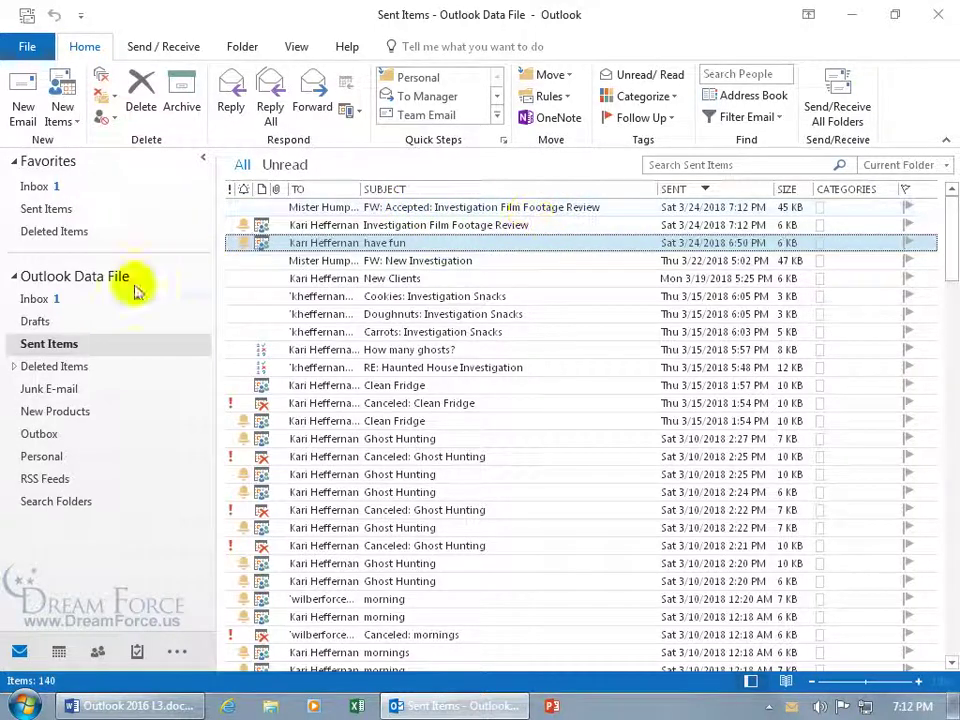
click(52, 299)
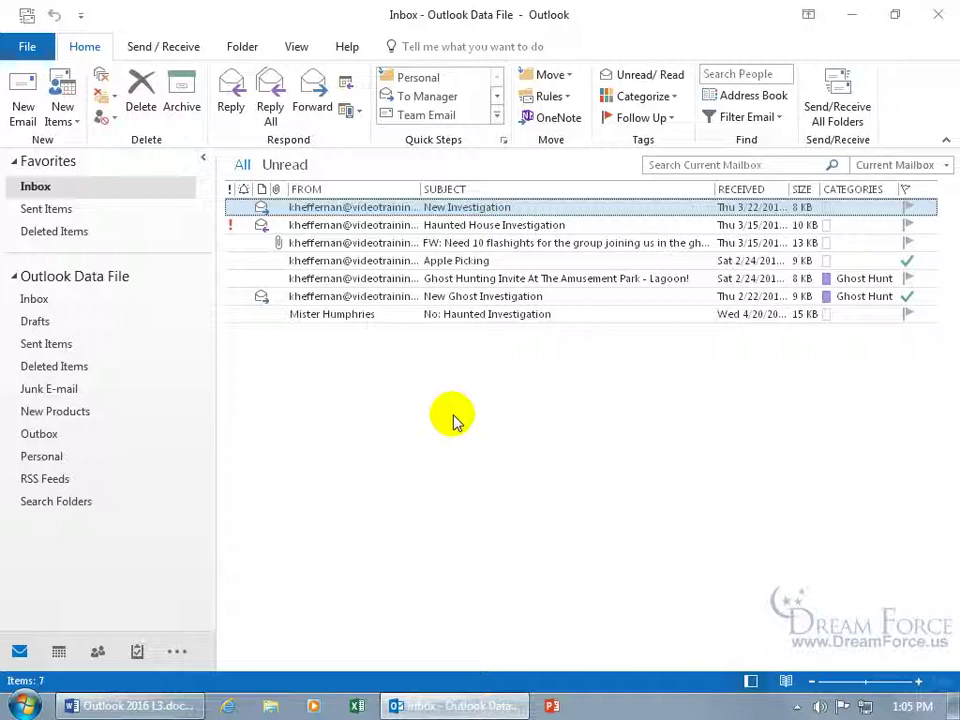
Start a new entry in the Journal folder with the subject "Ghost Investigation"
click(182, 653)
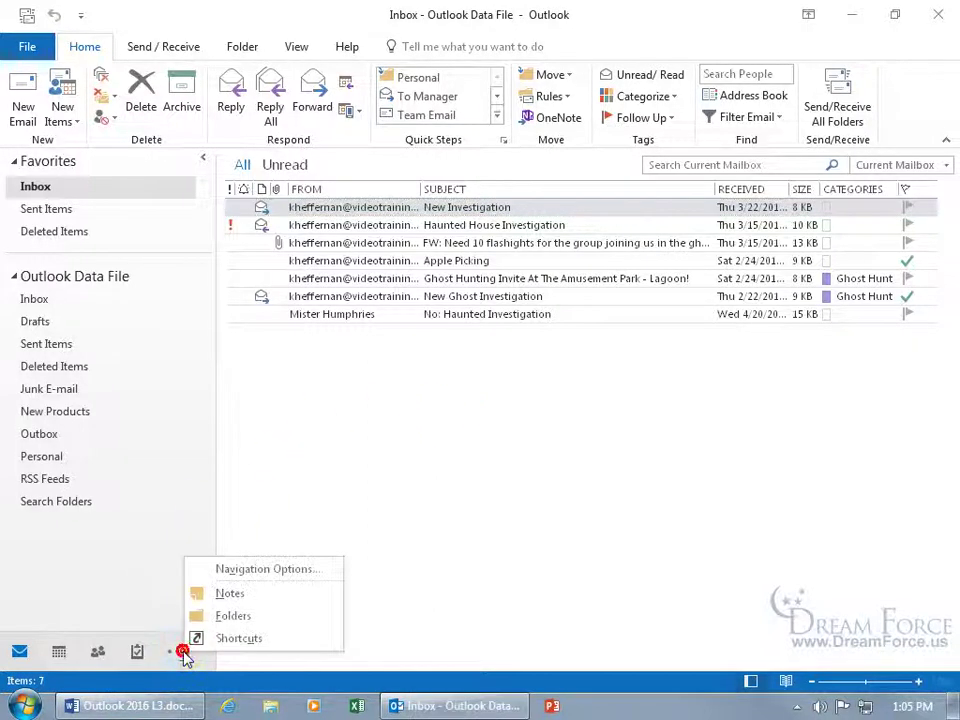
click(251, 622)
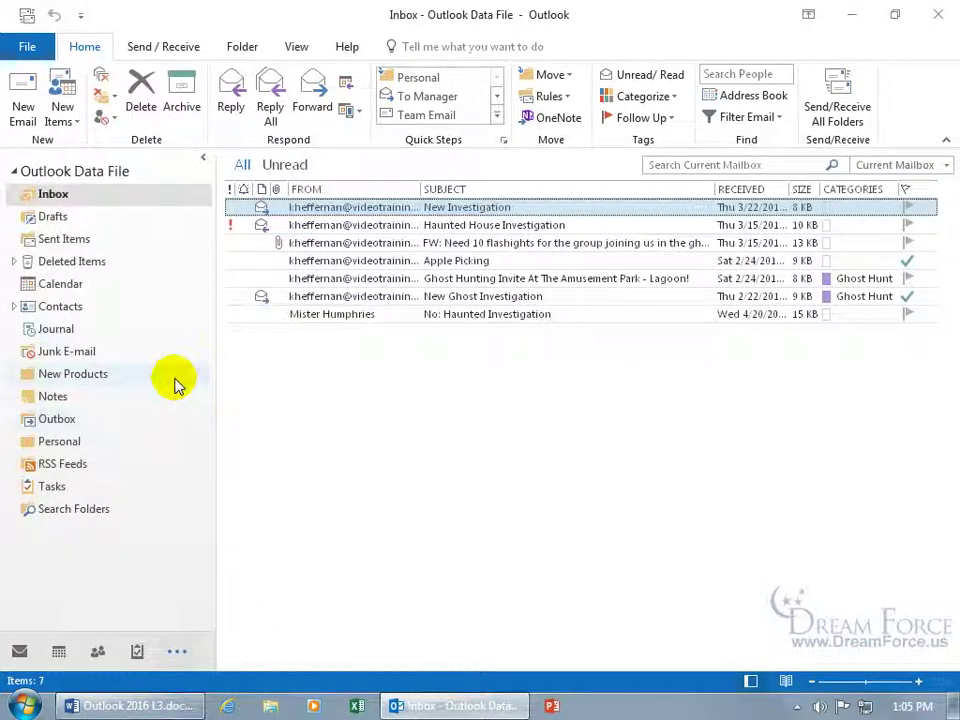
click(58, 332)
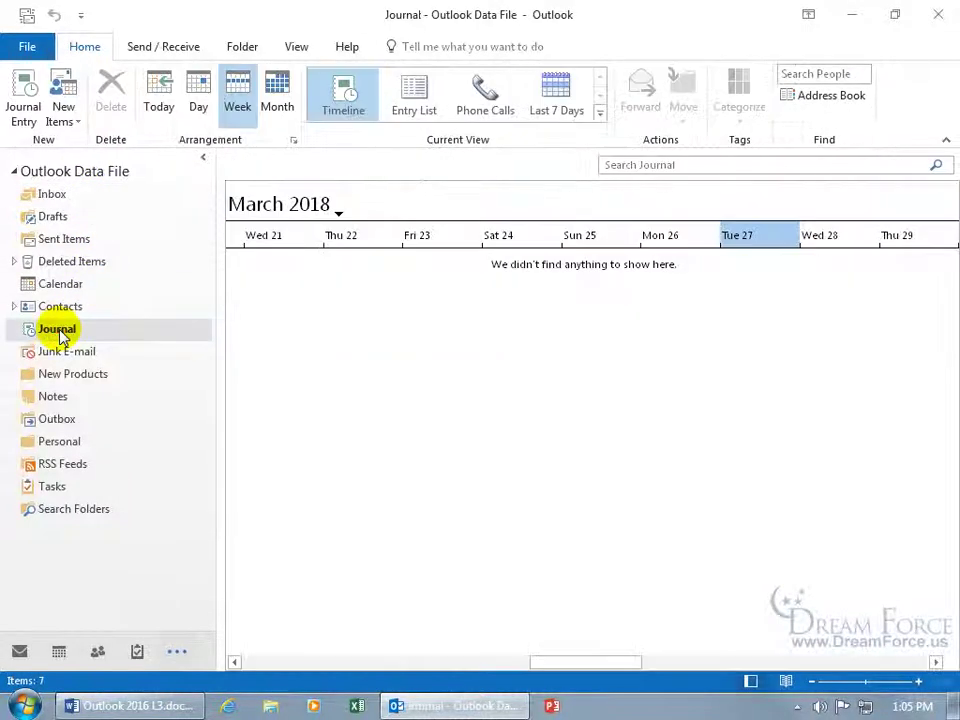
right_click(496, 348)
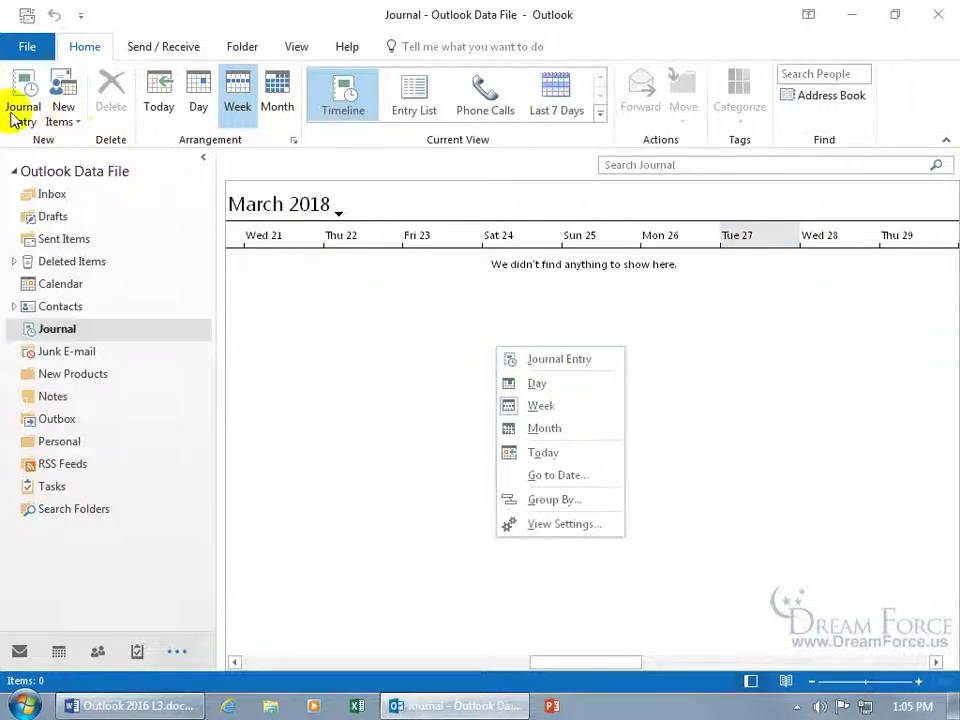
click(548, 366)
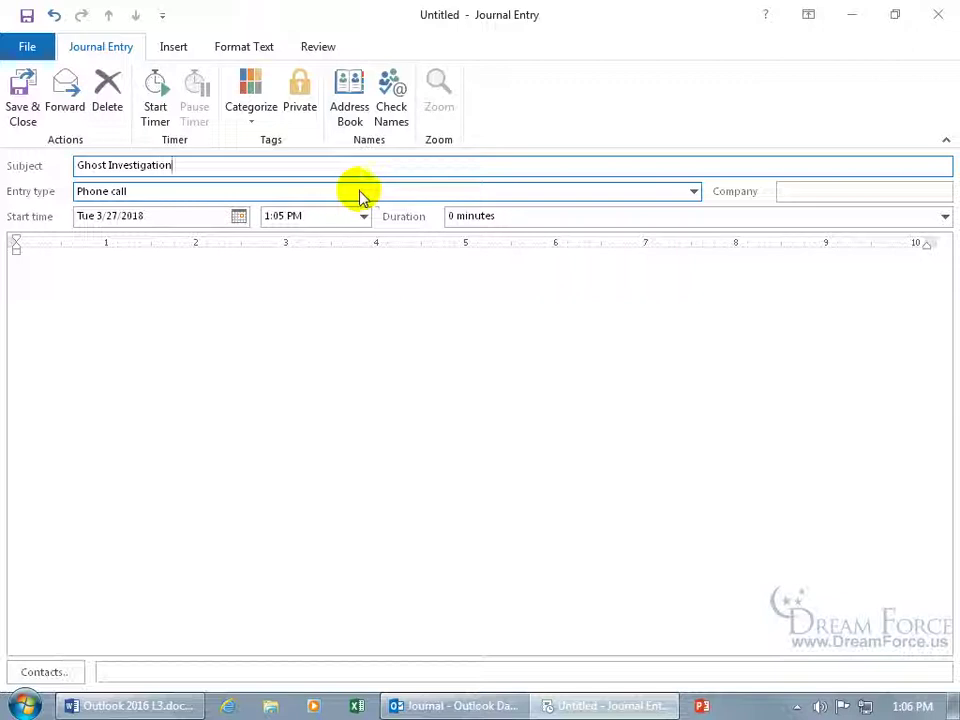
Set the journal entry's type to Email Message and leave the company blank
click(694, 192)
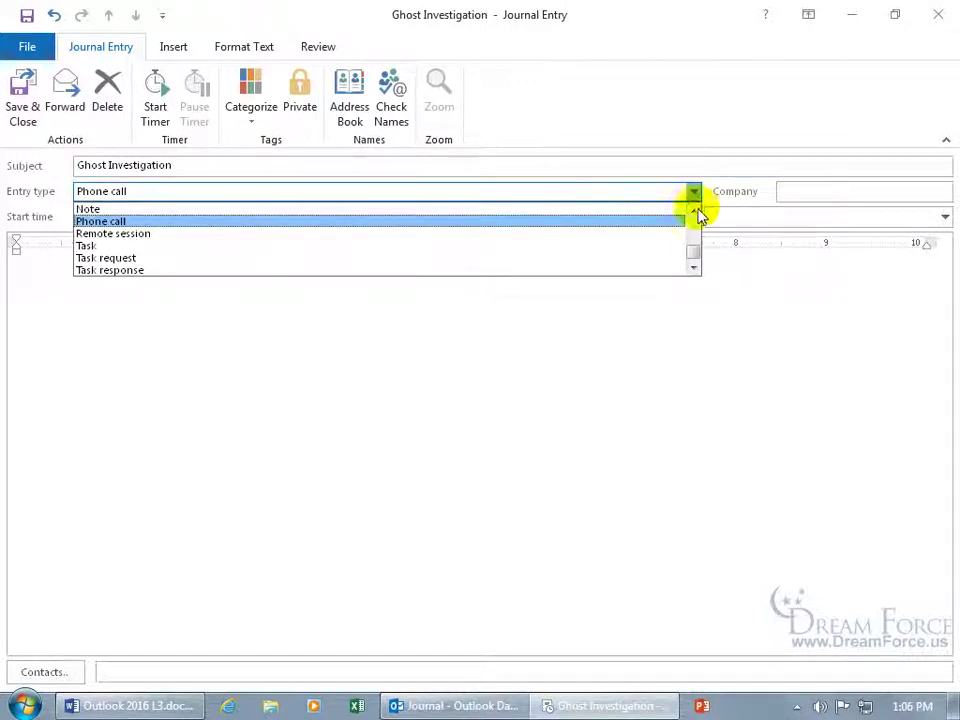
scroll(694, 208, up, 2)
scroll(694, 213, up, 3)
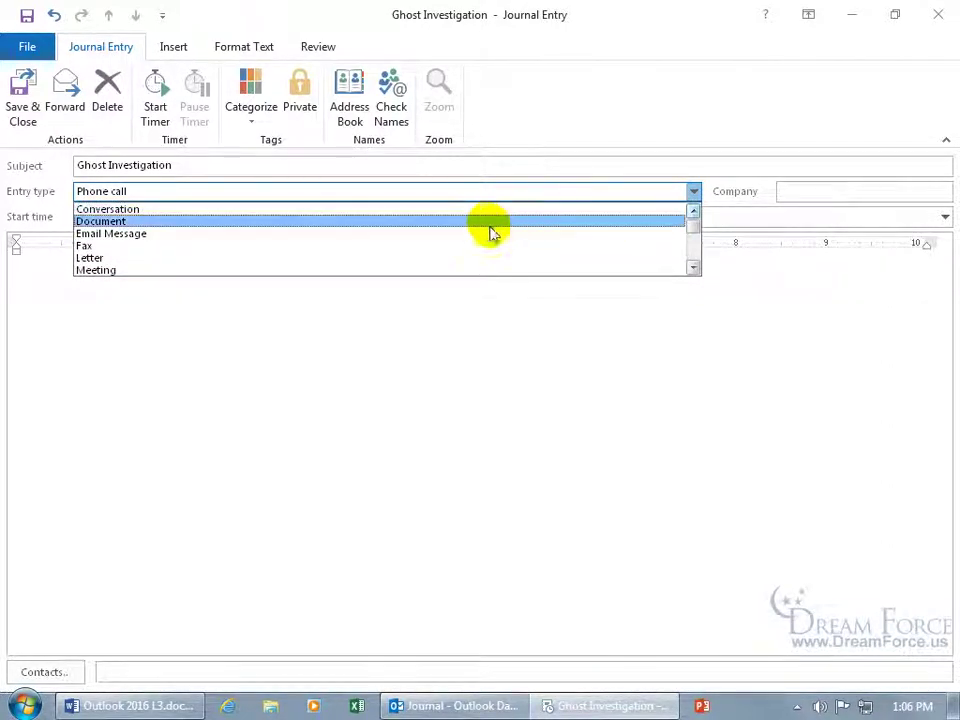
click(428, 234)
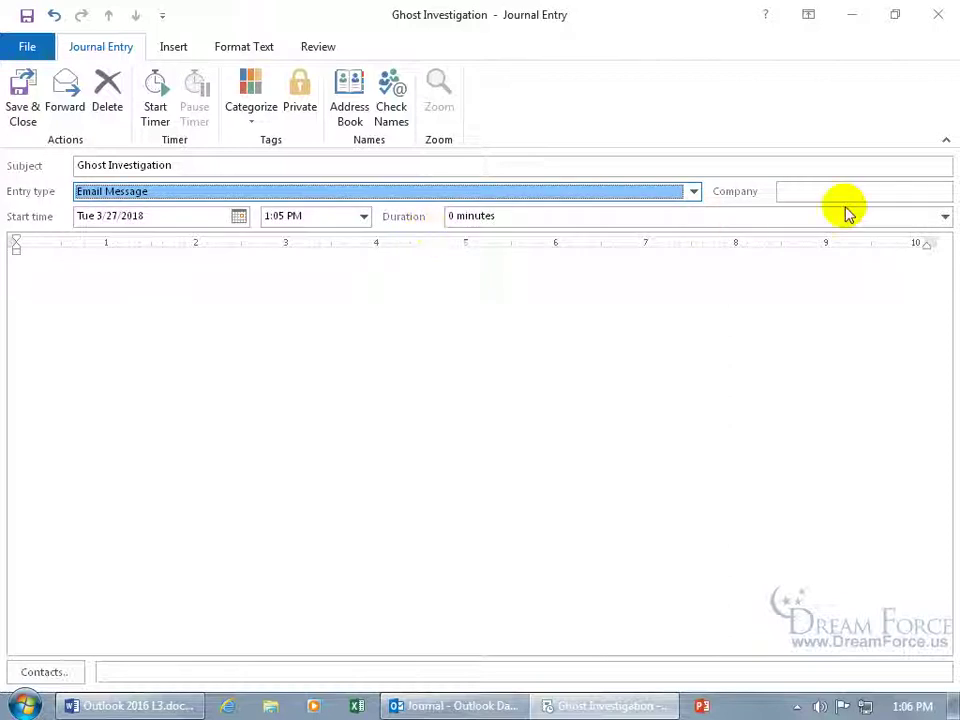
click(876, 194)
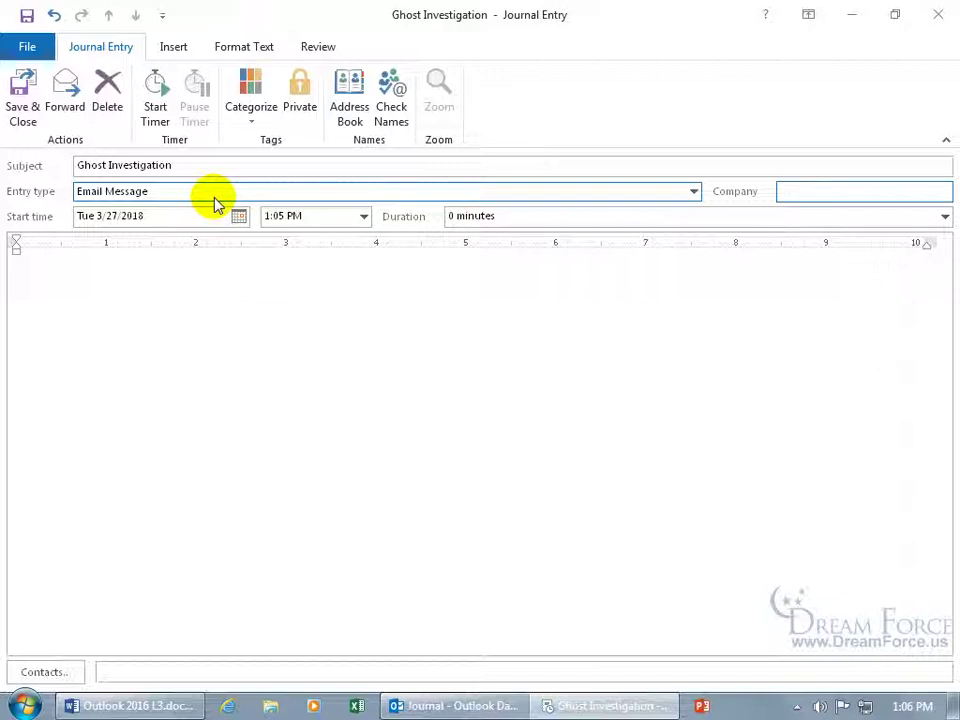
Keep the entry's start date at Tue 3/27/2018 and set its start time to 1:04 PM
click(239, 216)
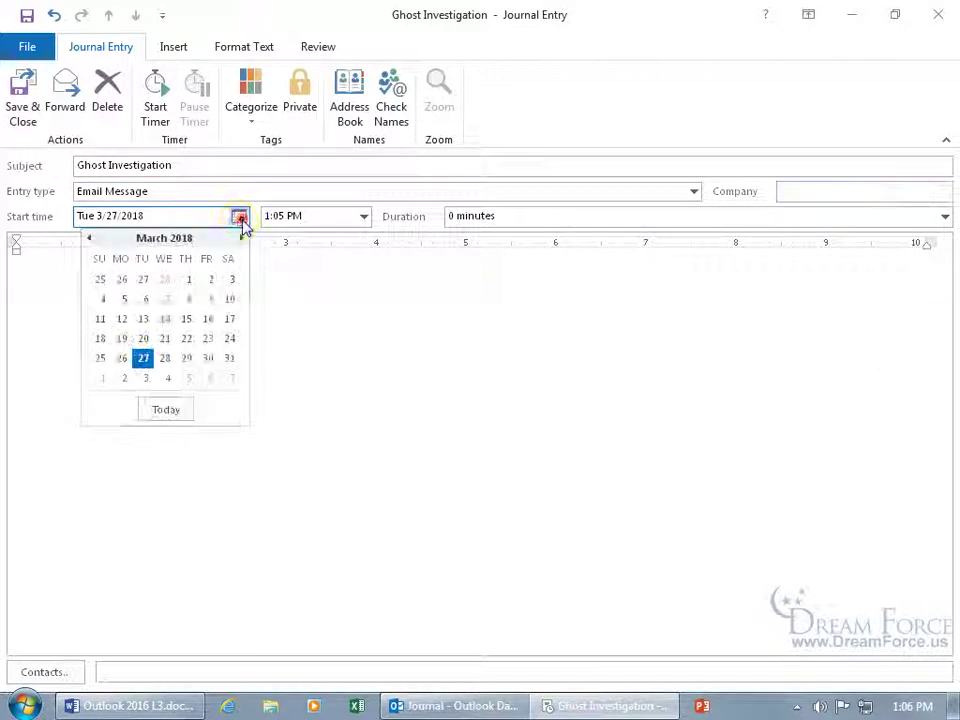
click(279, 252)
click(282, 217)
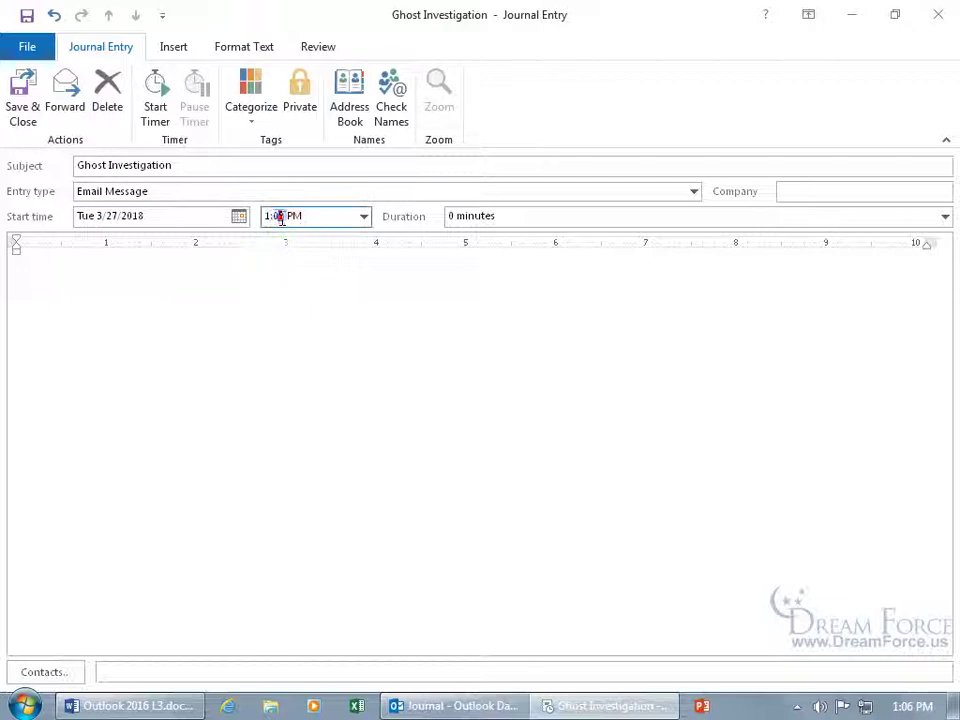
double_click(281, 216)
text(04)
Try durations of 5 and 55 minutes for the journal entry, and set it back to 0 minutes
click(534, 215)
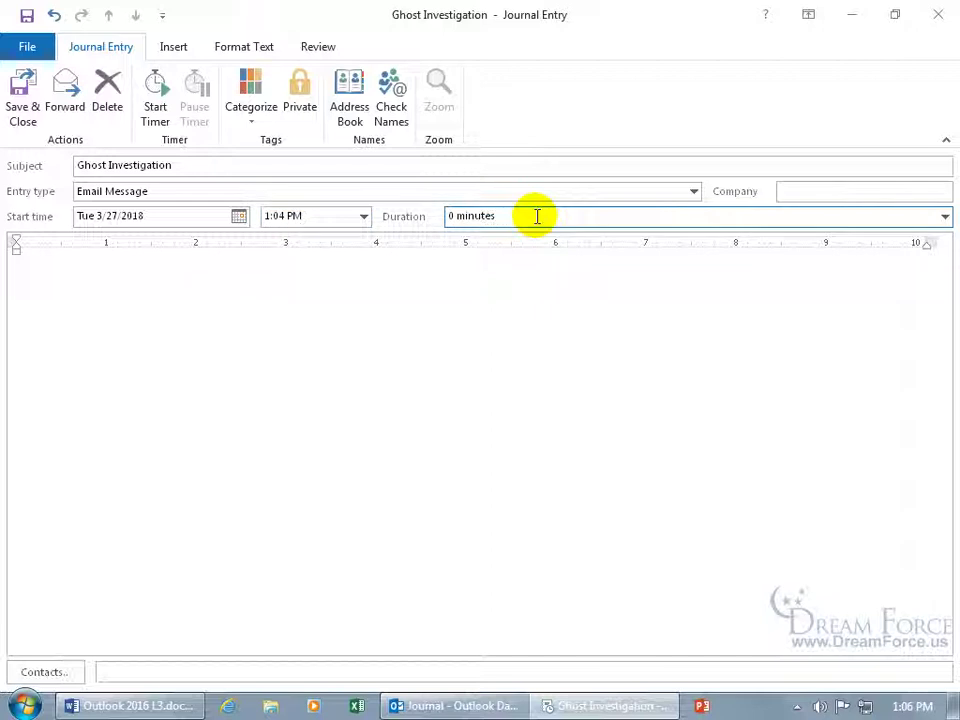
click(945, 217)
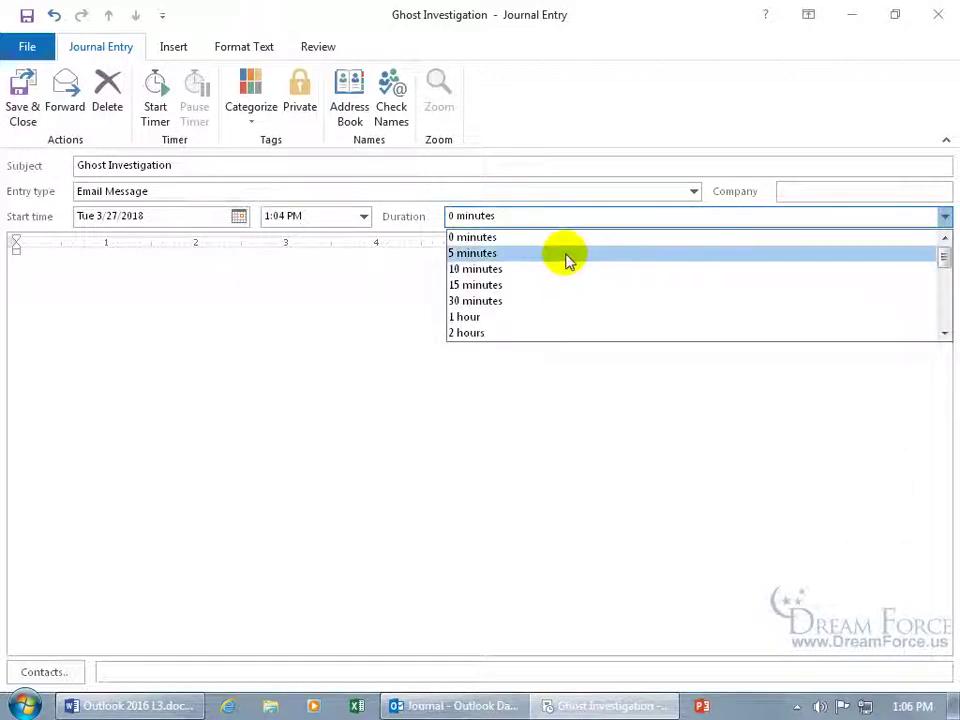
click(470, 253)
click(458, 218)
text(55)
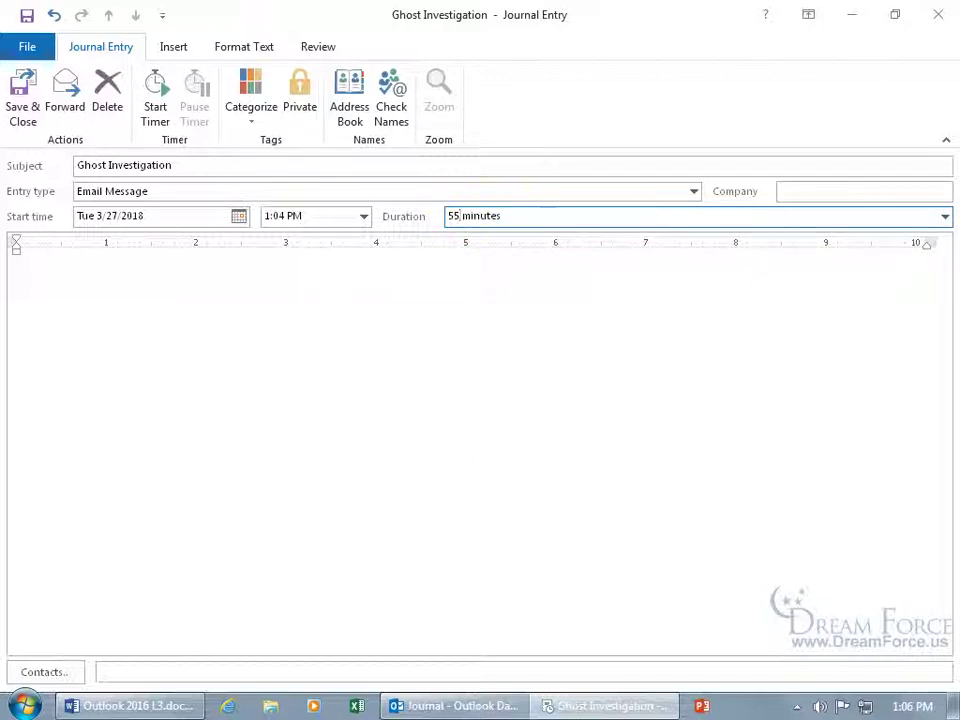
click(944, 216)
click(797, 240)
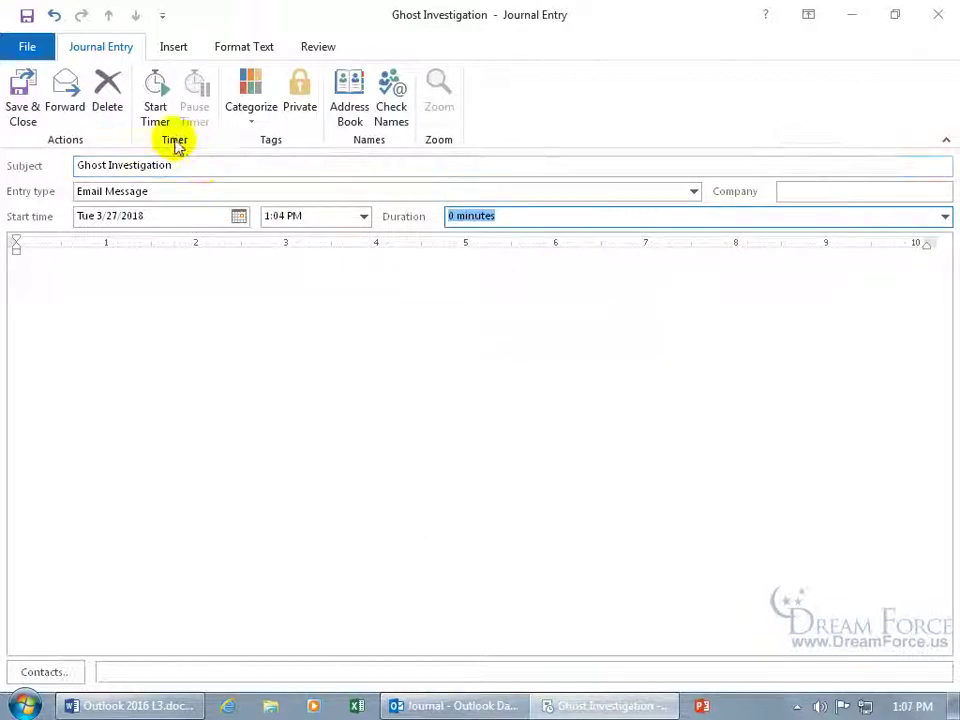
Time the journal entry for about one minute with its timer, pause it, and save and close the entry
click(157, 104)
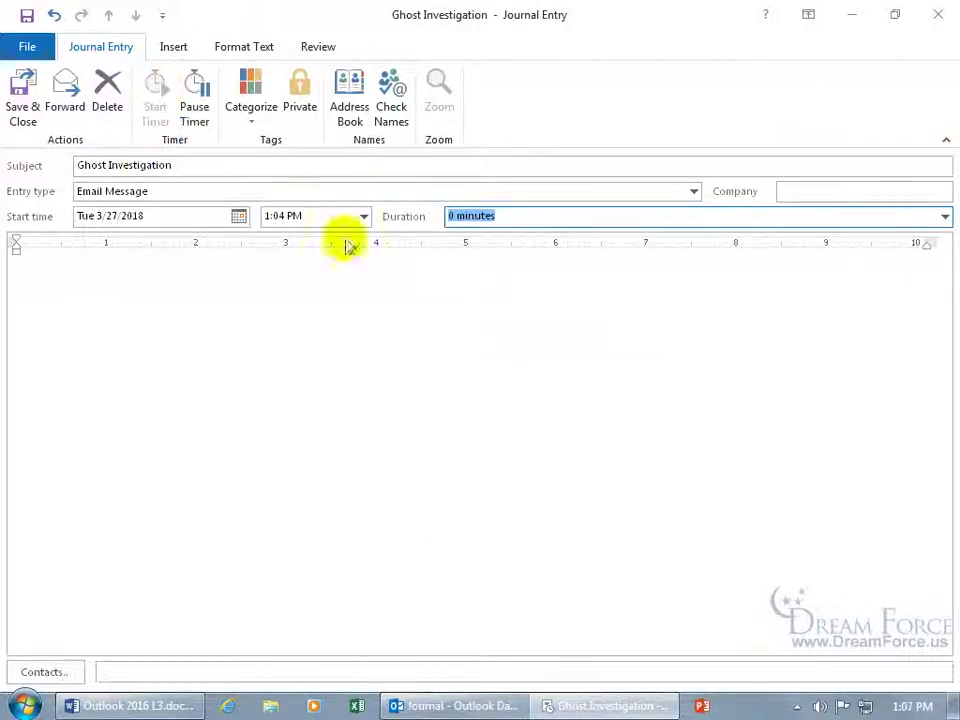
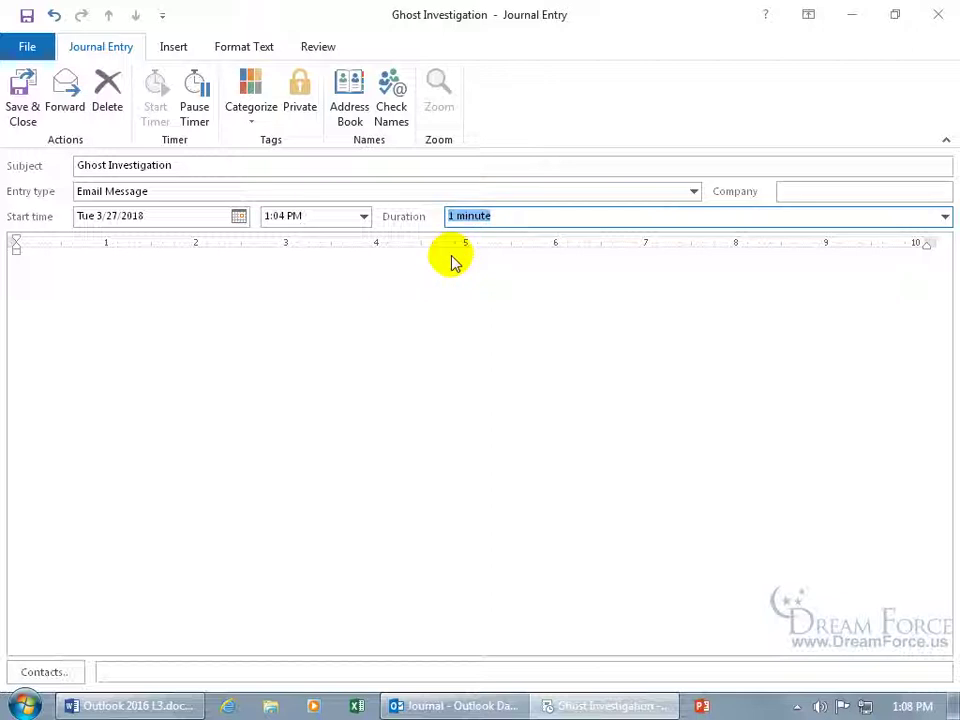
click(195, 91)
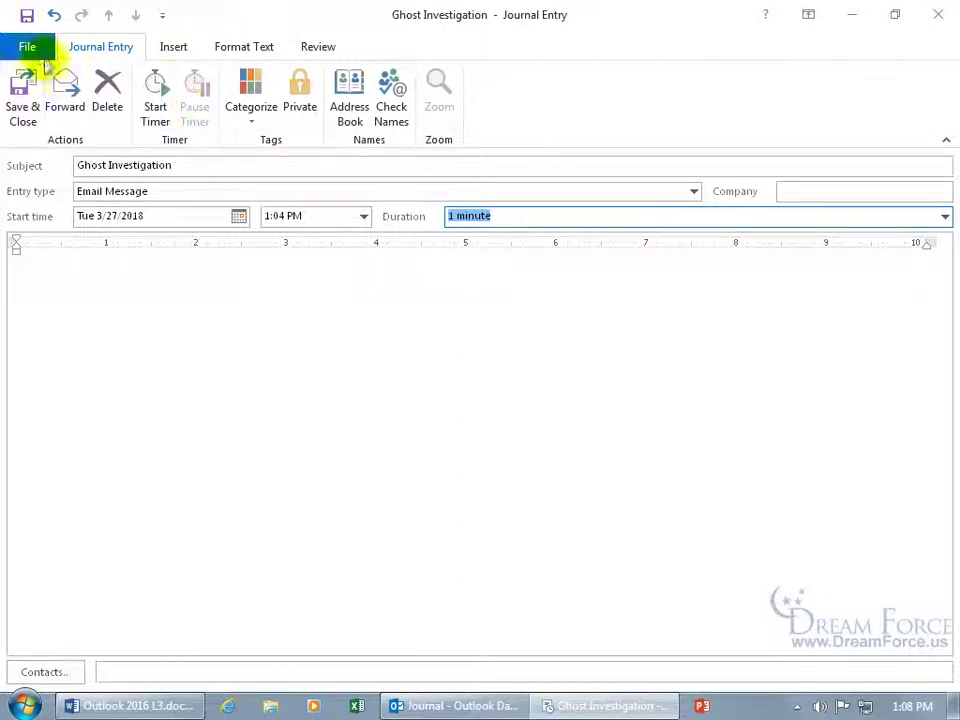
click(22, 88)
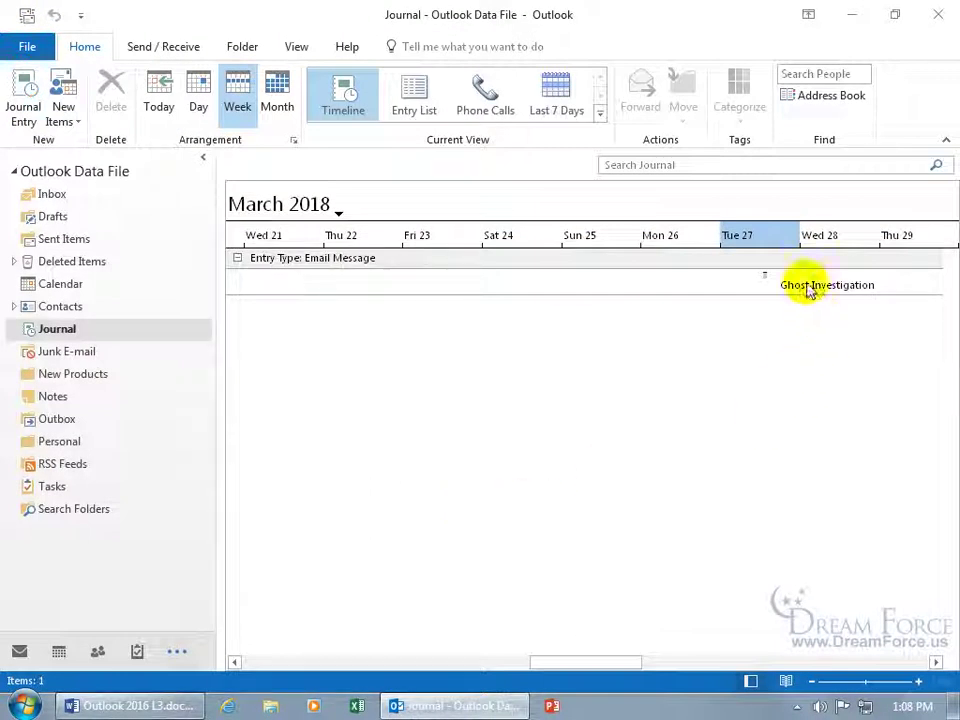
Reopen the Ghost Investigation entry from the Journal timeline and briefly run and pause its timer
double_click(806, 284)
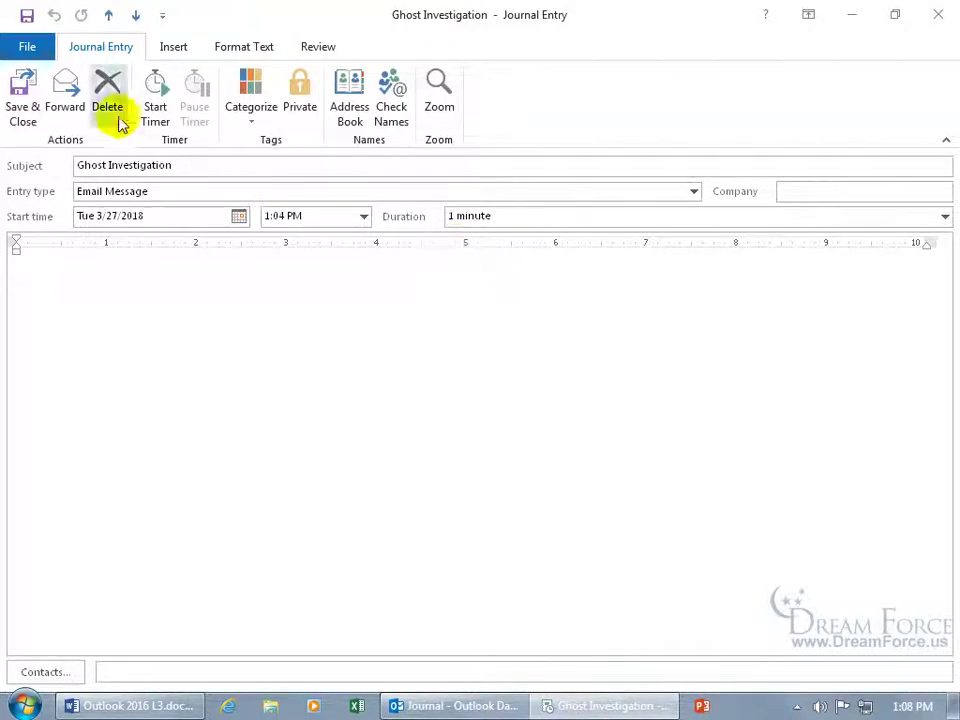
click(150, 110)
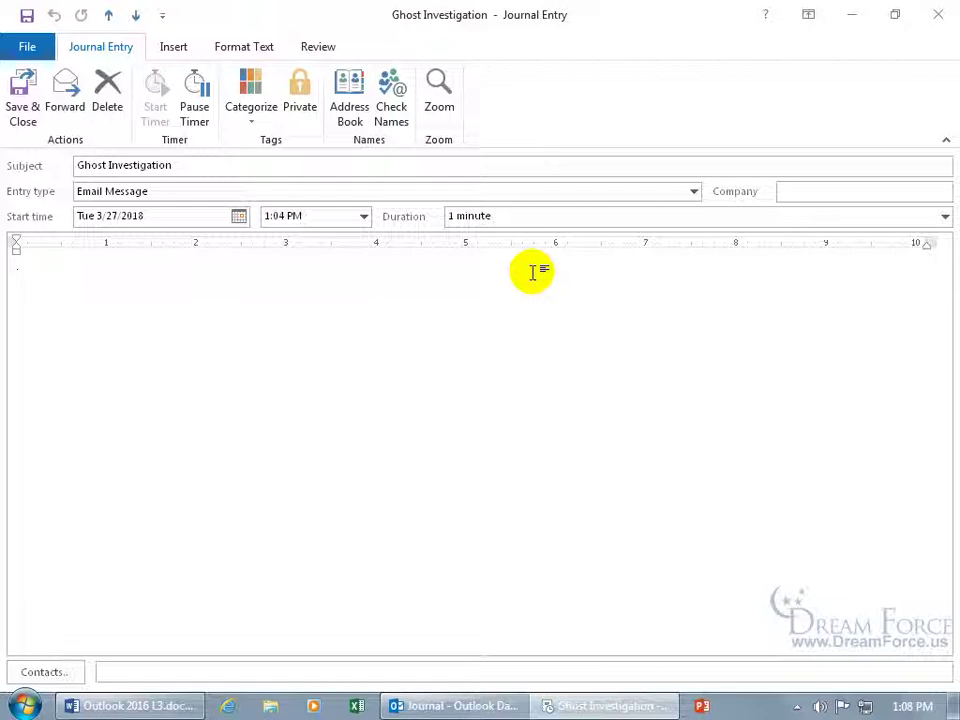
click(197, 112)
Try a 30-minute duration for the reopened entry, and set the duration to 0 minutes
click(944, 216)
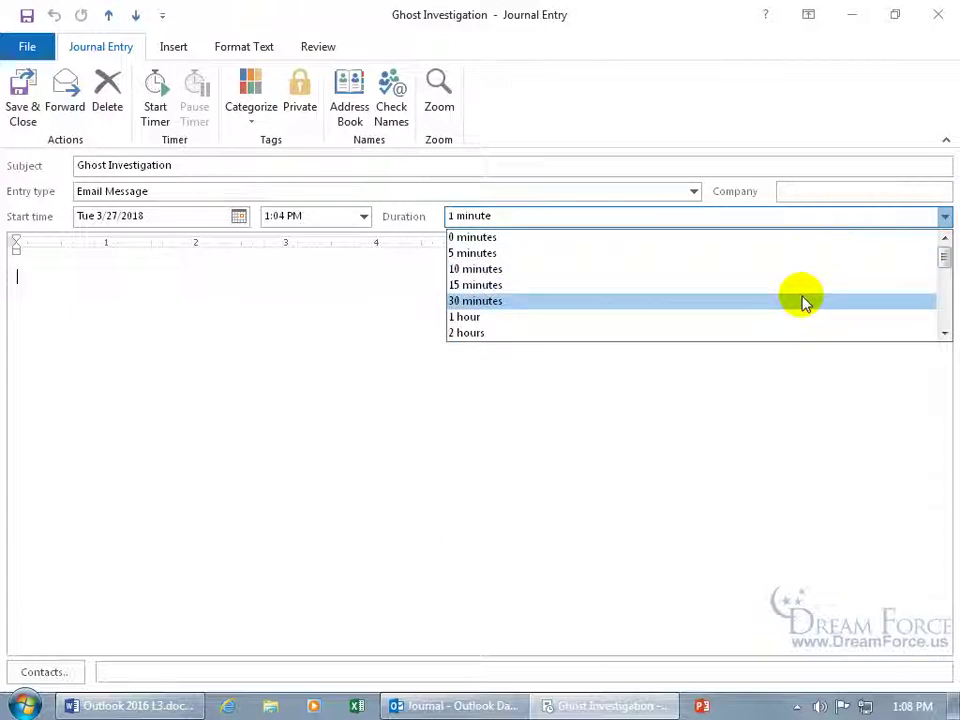
click(804, 301)
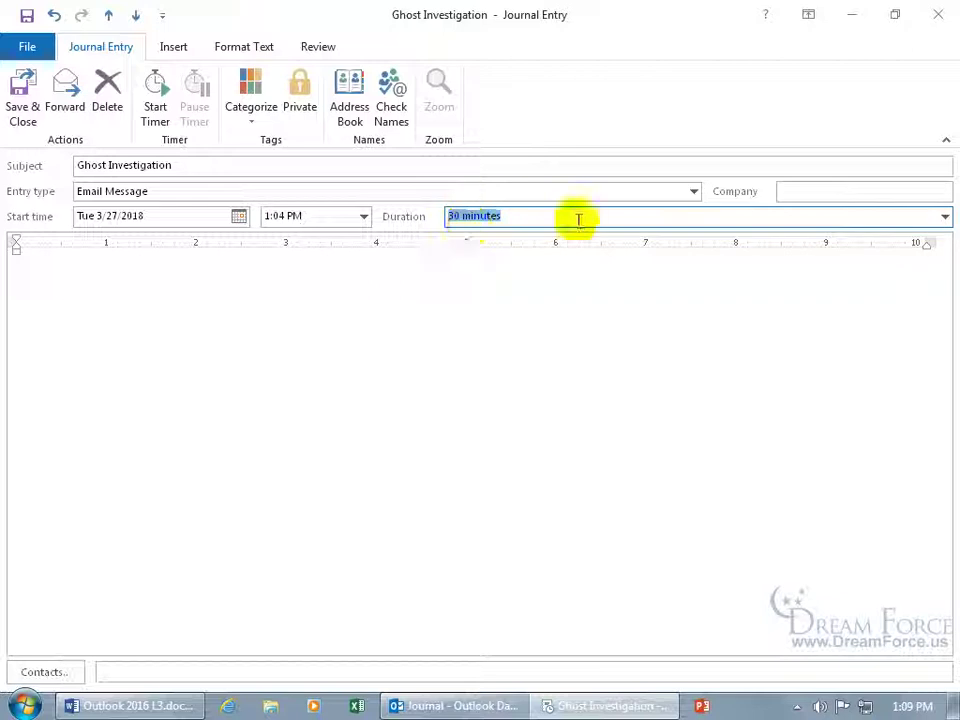
click(945, 216)
scroll(944, 250, up, 2)
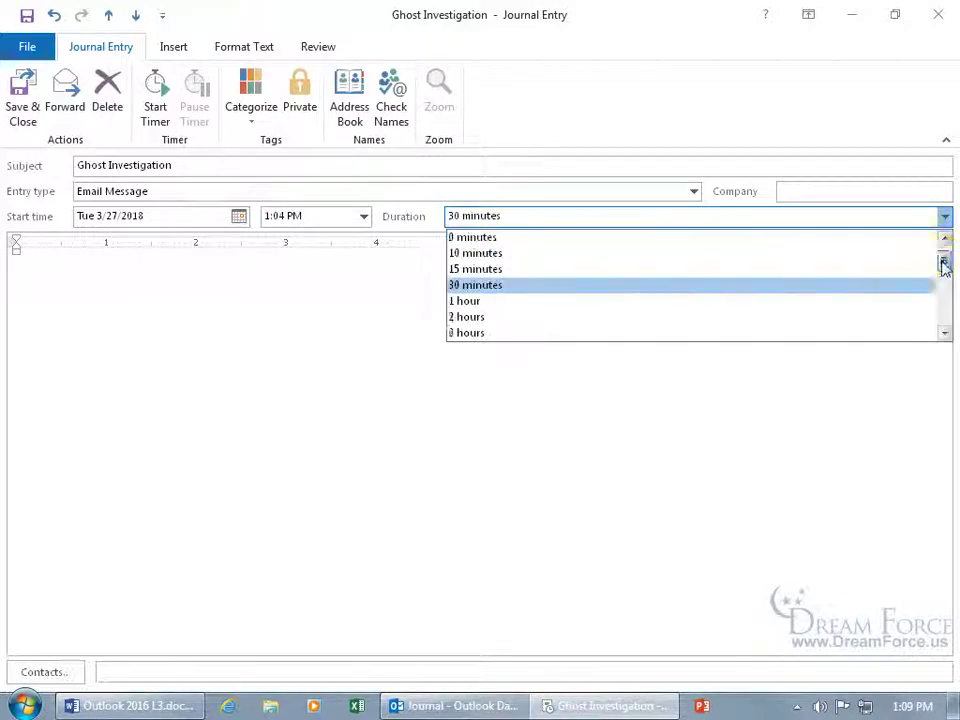
click(780, 238)
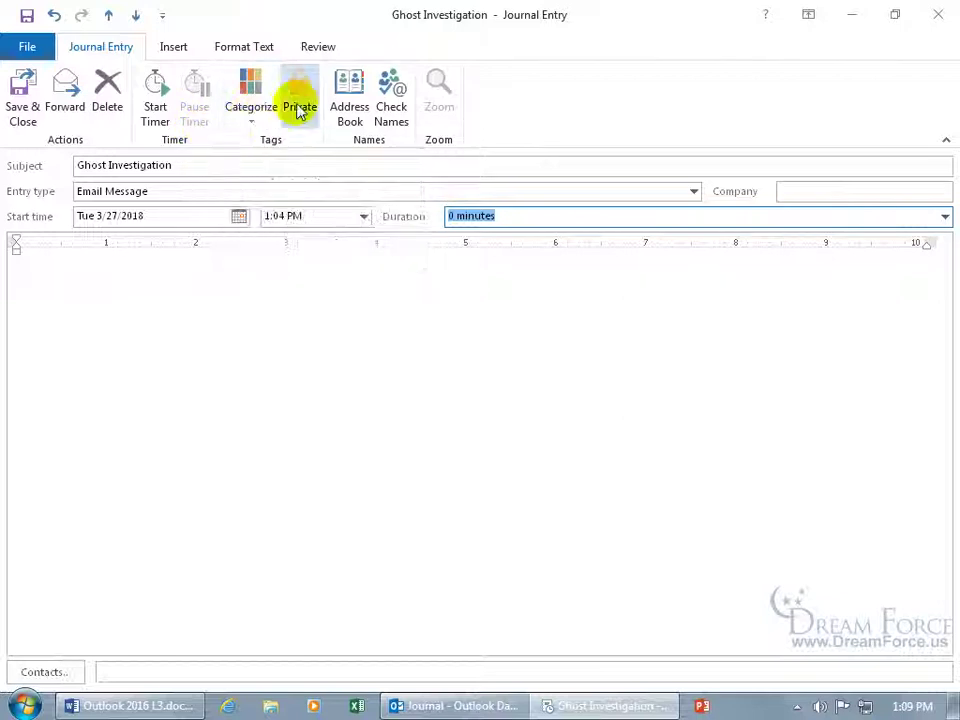
Write in the entry's body that the contact emailed about an upcoming ghost investigation with ghost who are actually "nice"
click(174, 50)
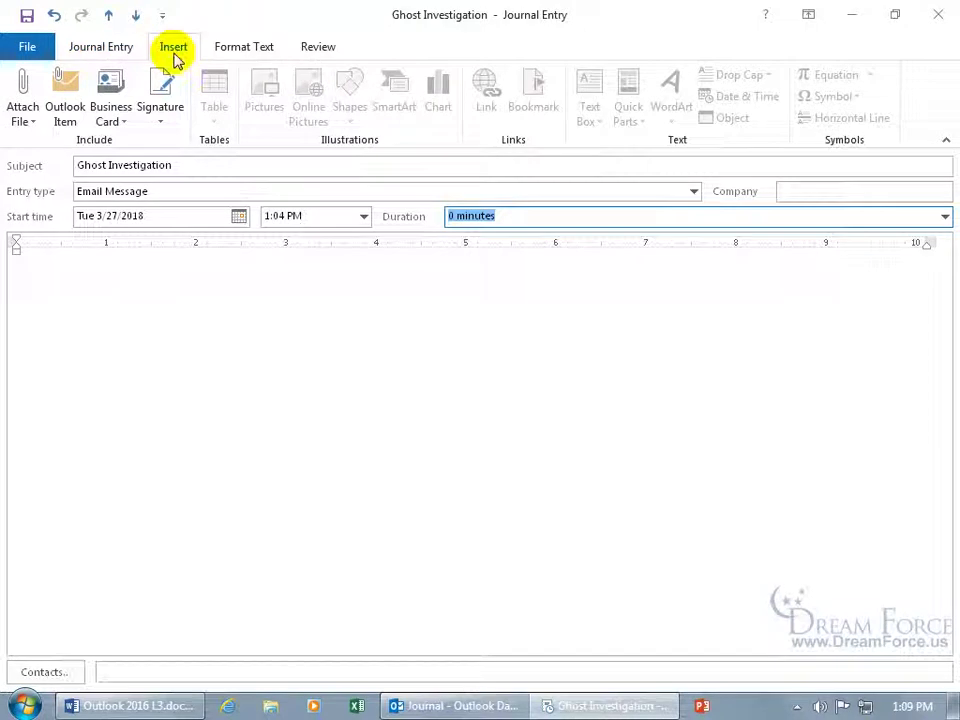
click(130, 268)
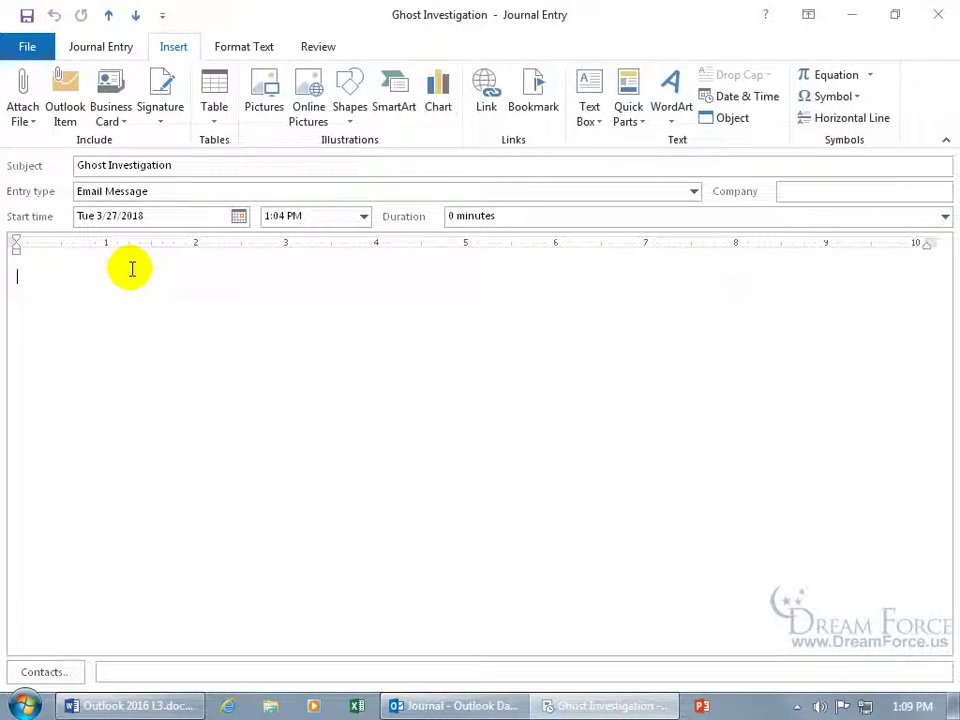
text(Kari emailed about an upcoming ghost investigation with ghost who are actually "nice".)
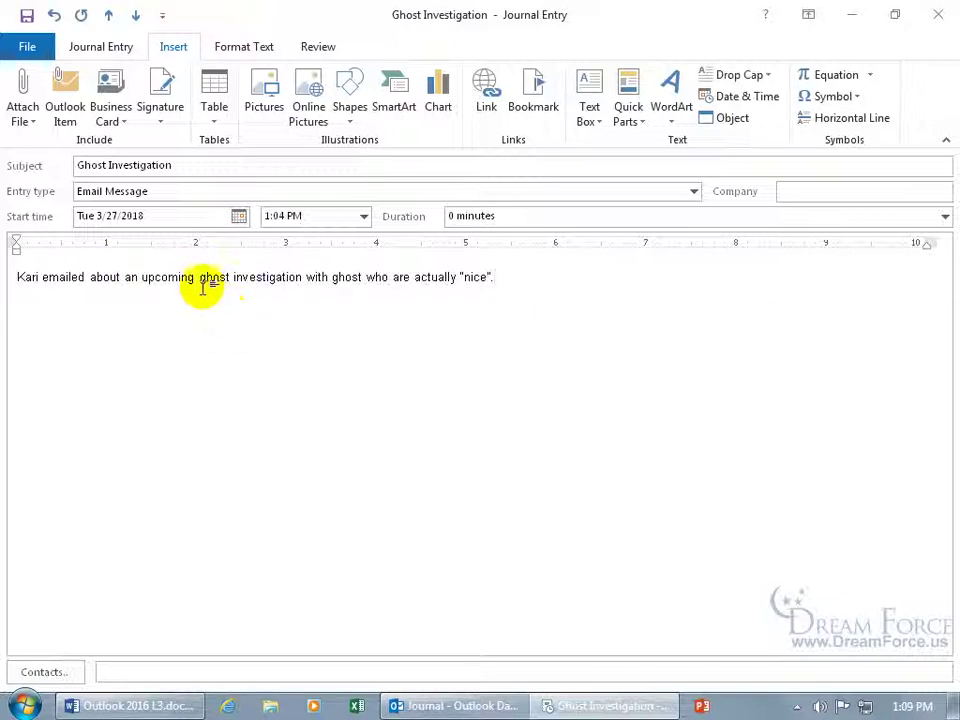
Prefix the note in the entry's body with a bold "3/27/18 1:10--" and insert blank lines above it
click(14, 277)
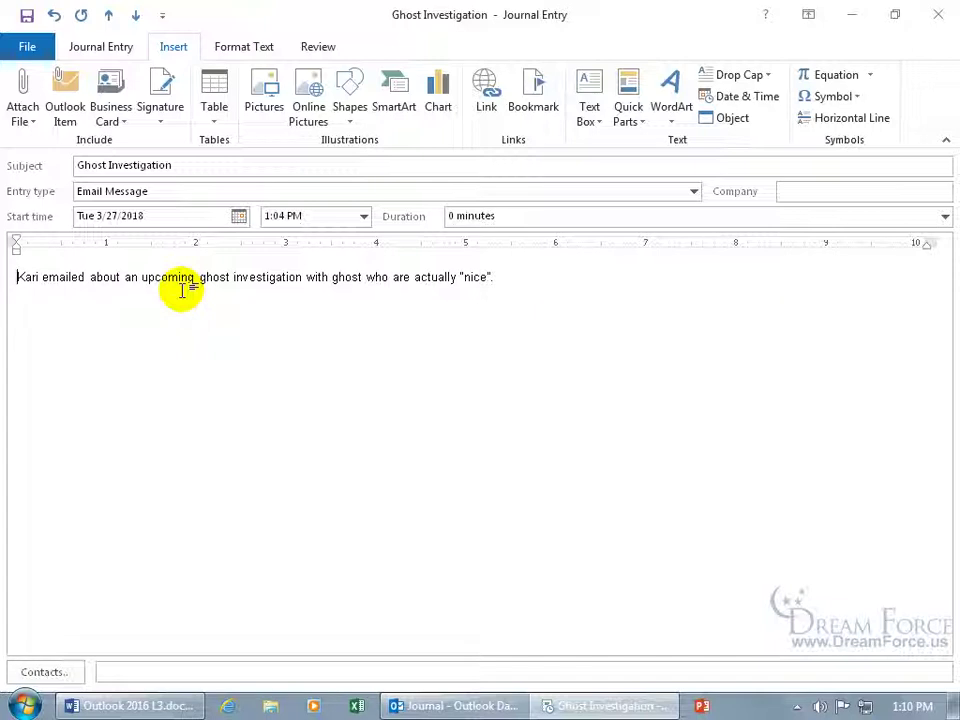
text(3/27/18 1:10)
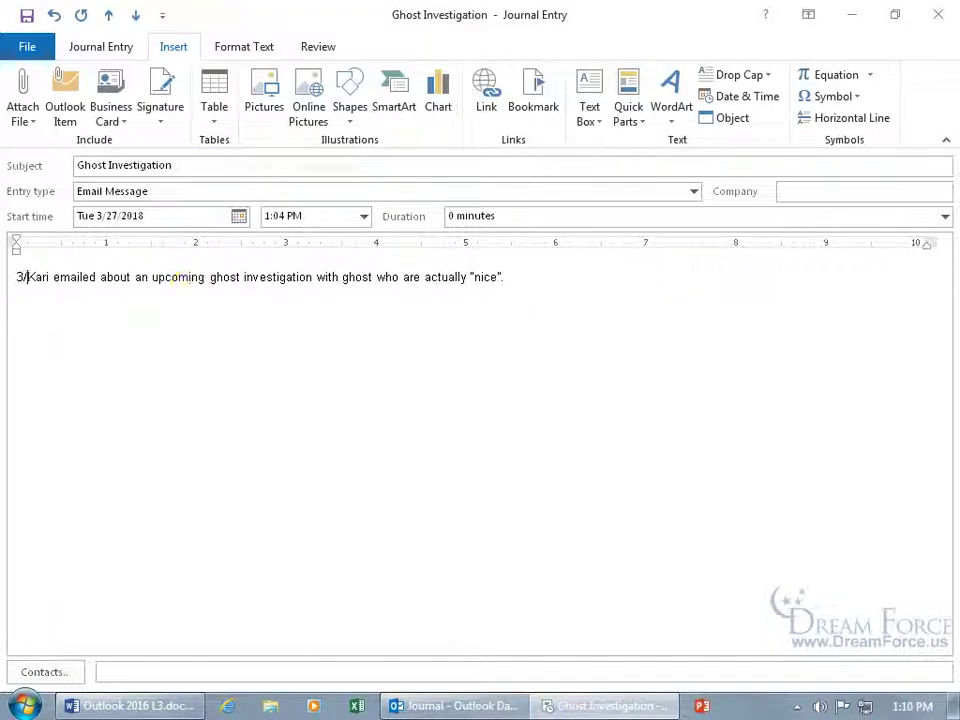
drag(86, 281, 10, 277)
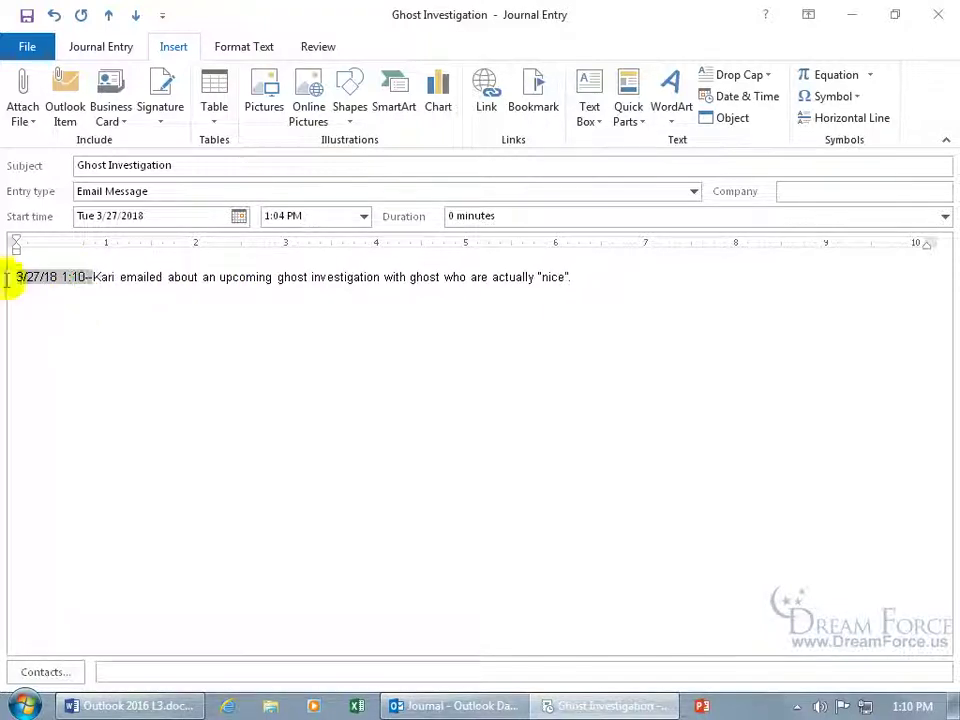
click(16, 248)
click(137, 285)
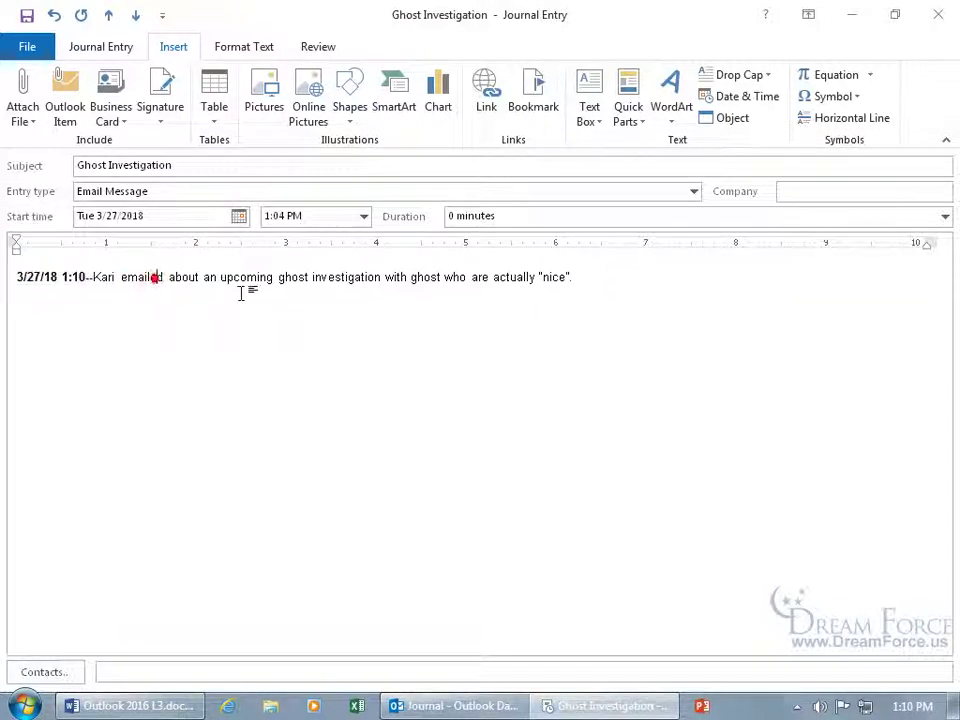
key(Return)
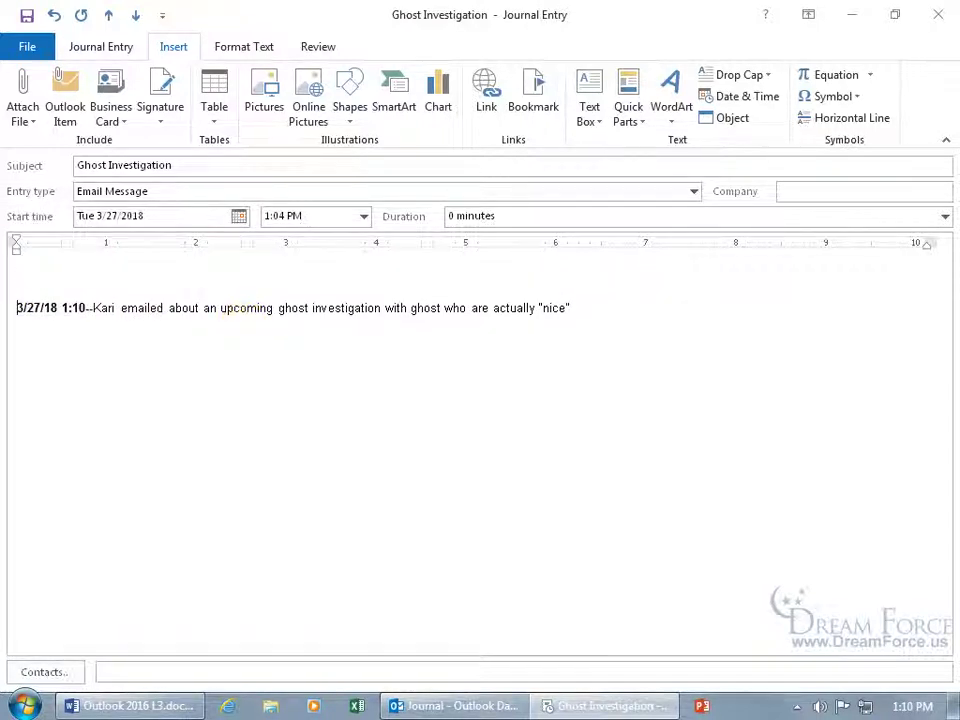
Attach the New Investigation message from the Inbox on a new line below the dated note, and open the attachment to check it
click(42, 283)
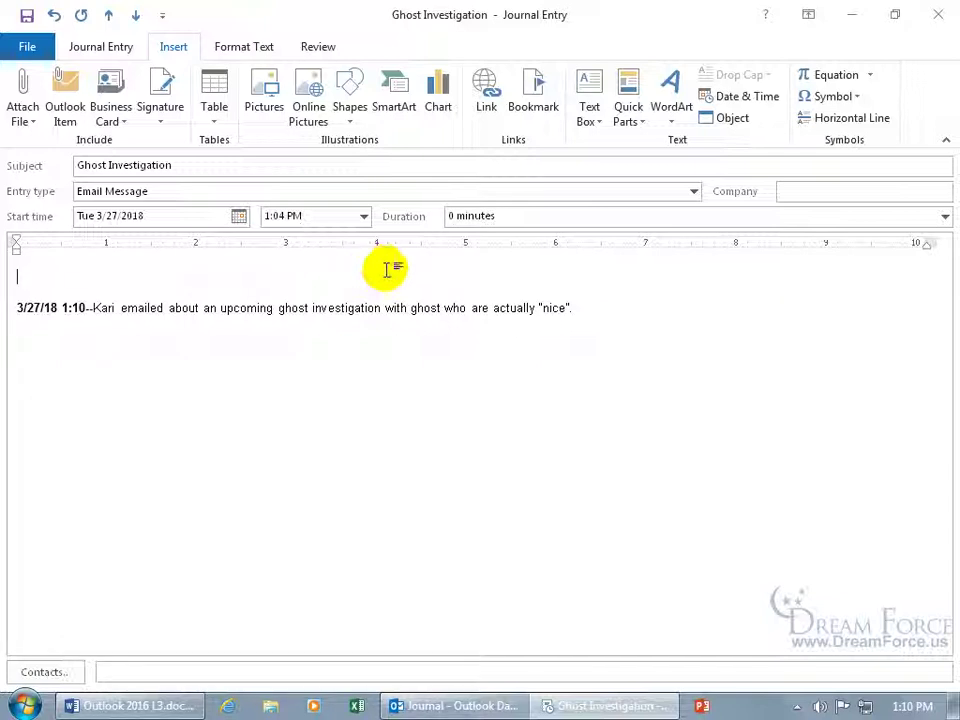
click(579, 310)
key(Return)
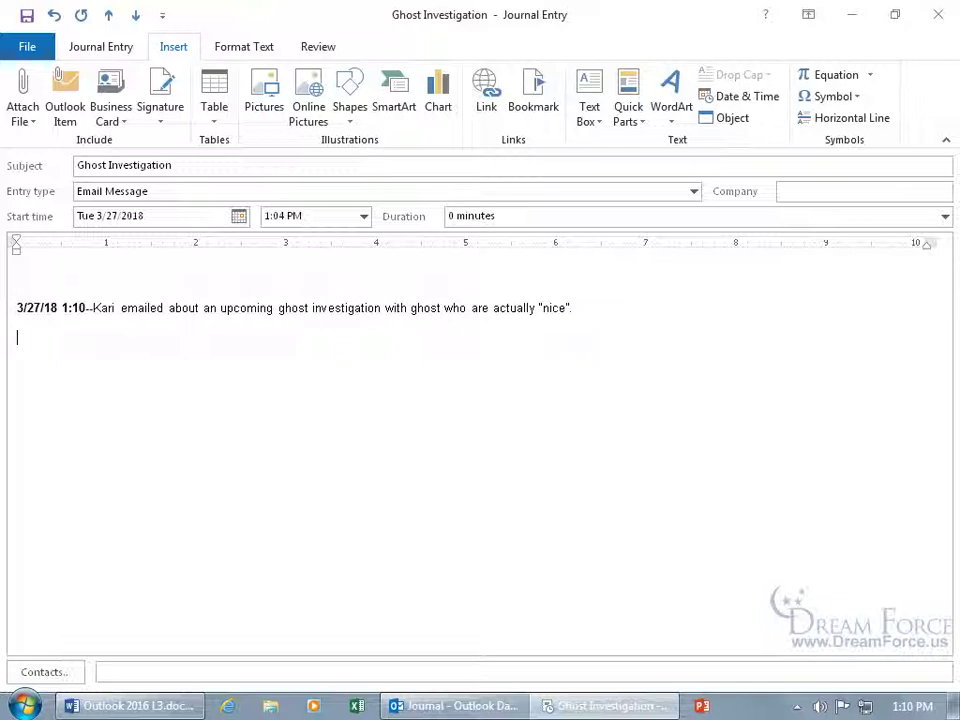
click(61, 117)
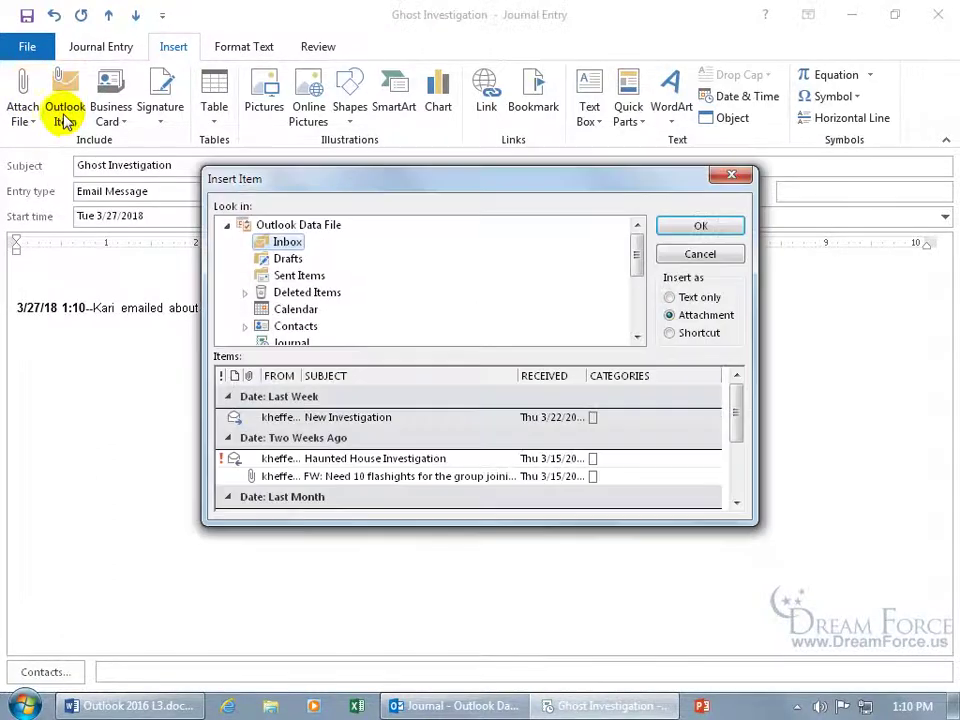
double_click(320, 417)
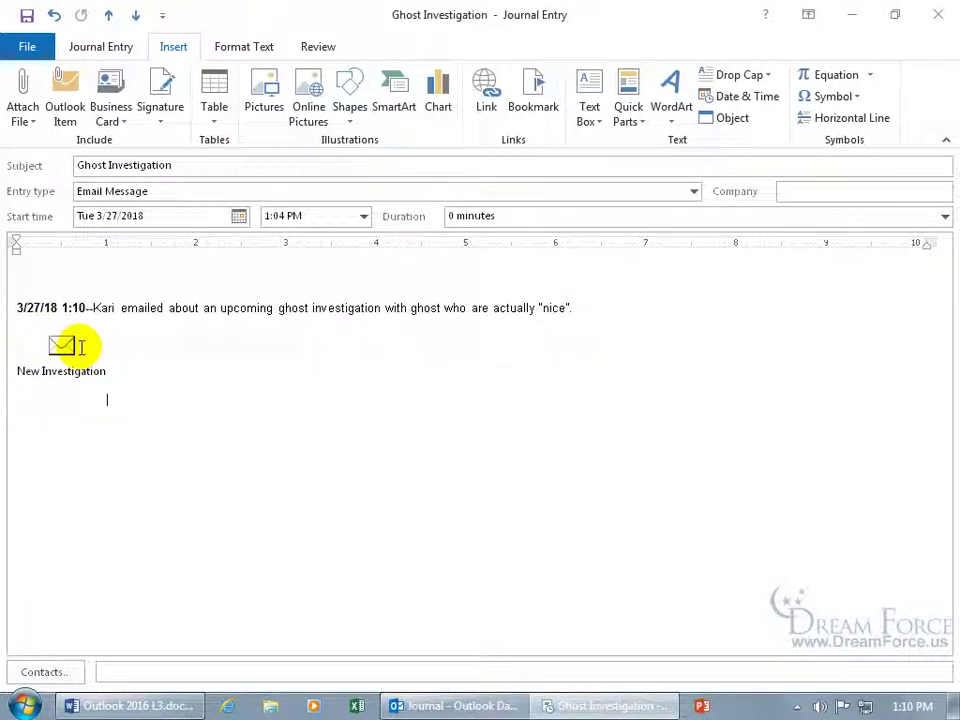
double_click(63, 345)
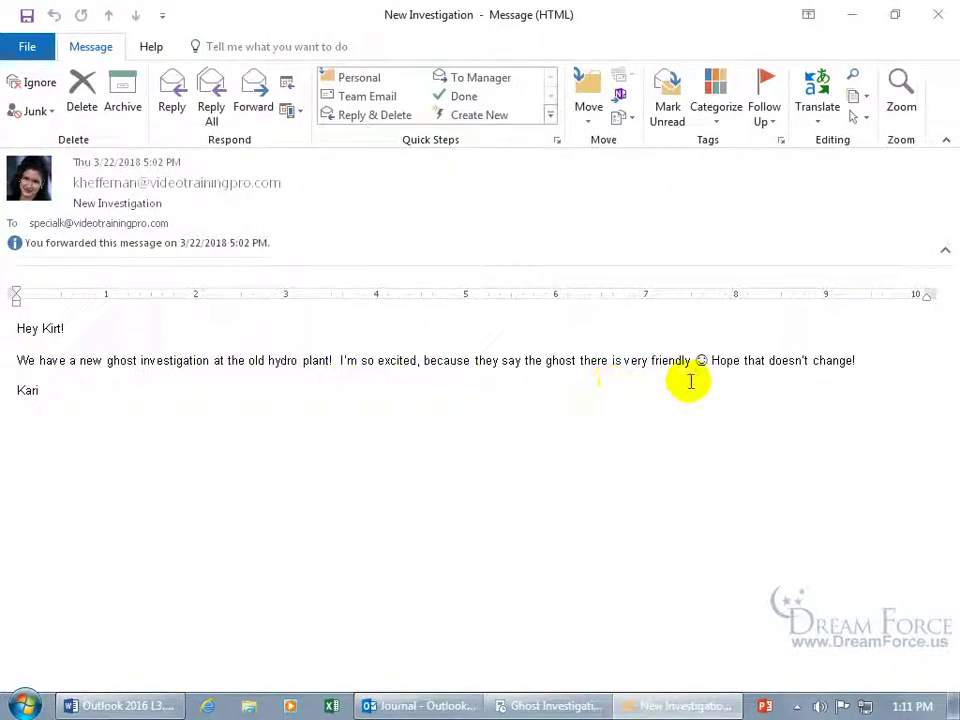
click(938, 16)
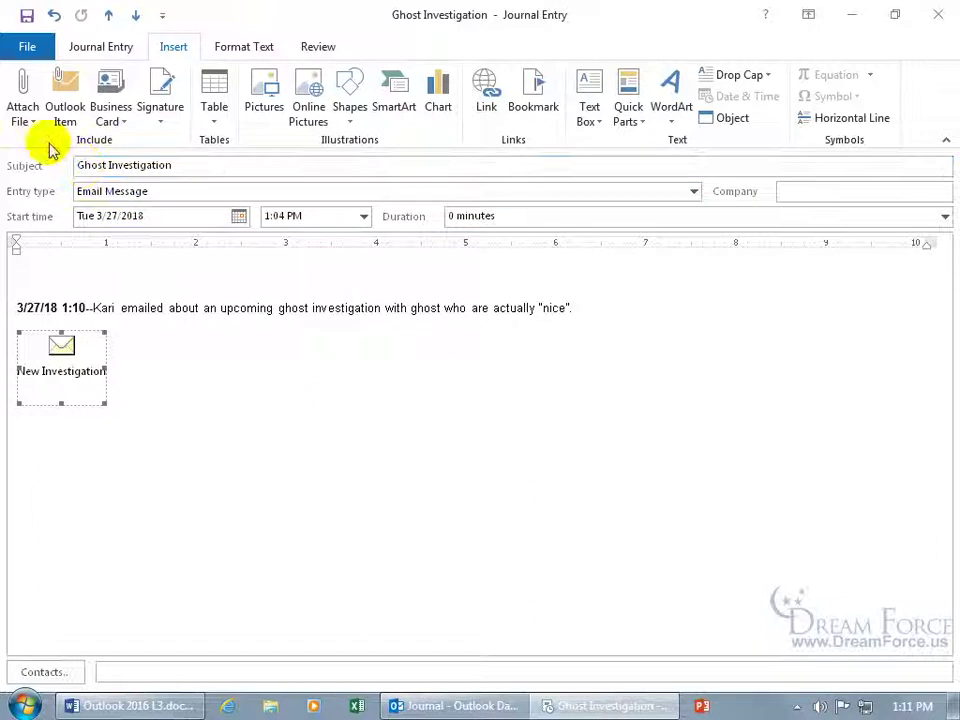
Insert the email contact's business card on a new line beneath the attached New Investigation message
click(22, 106)
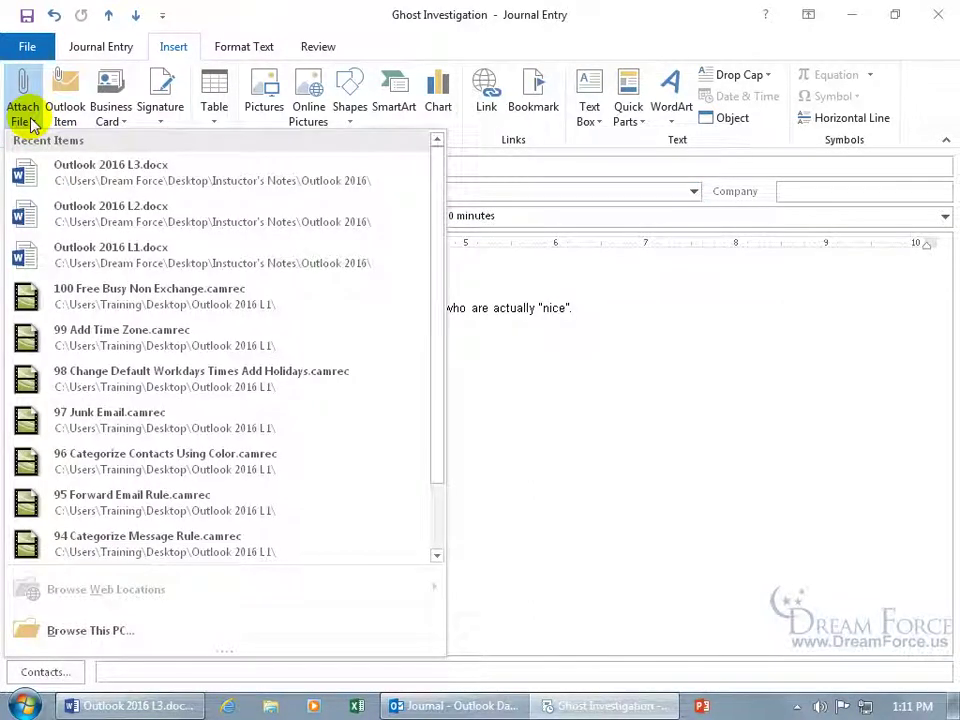
click(559, 373)
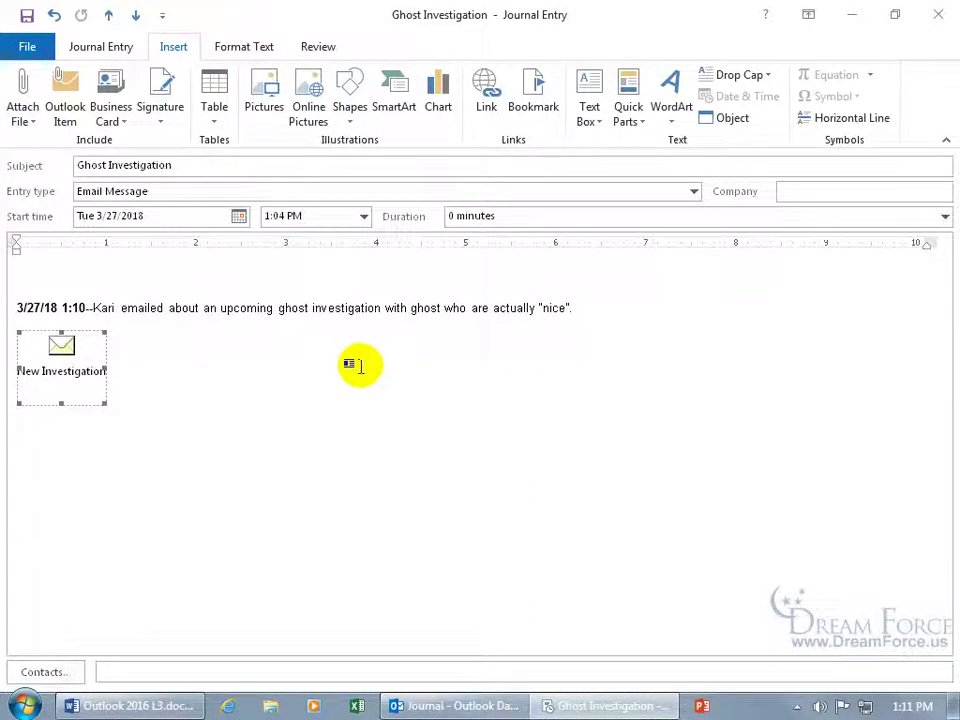
click(122, 122)
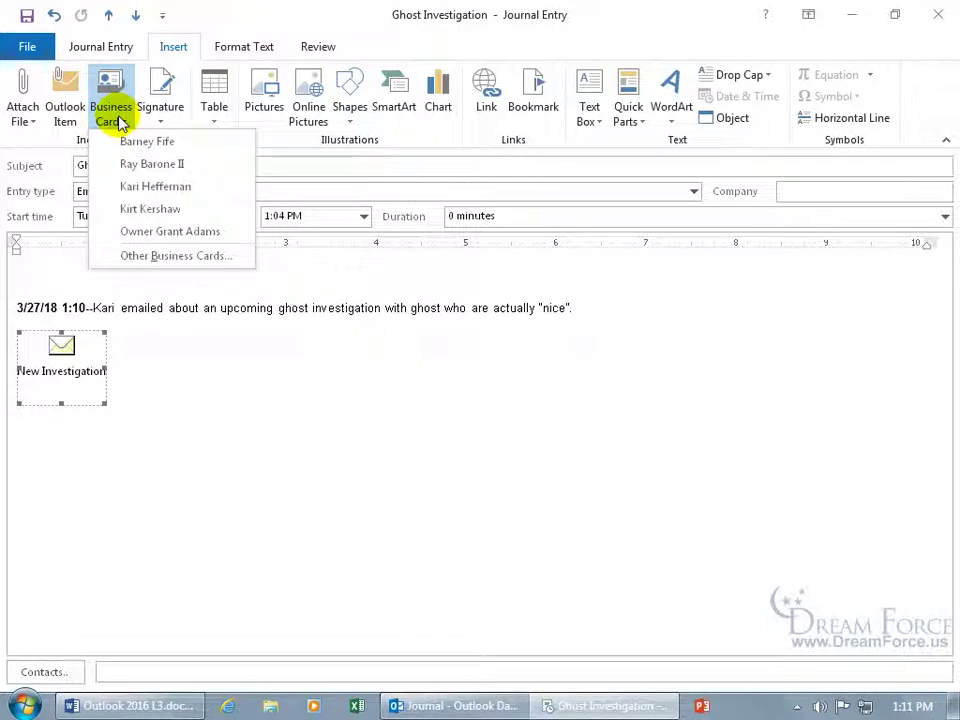
click(148, 390)
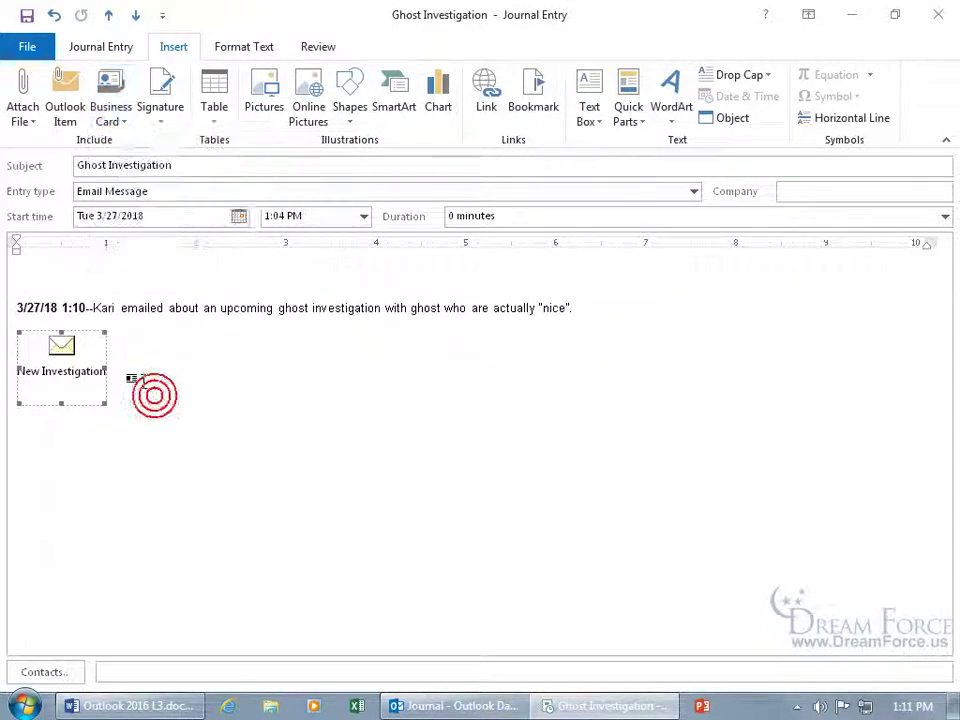
key(Return)
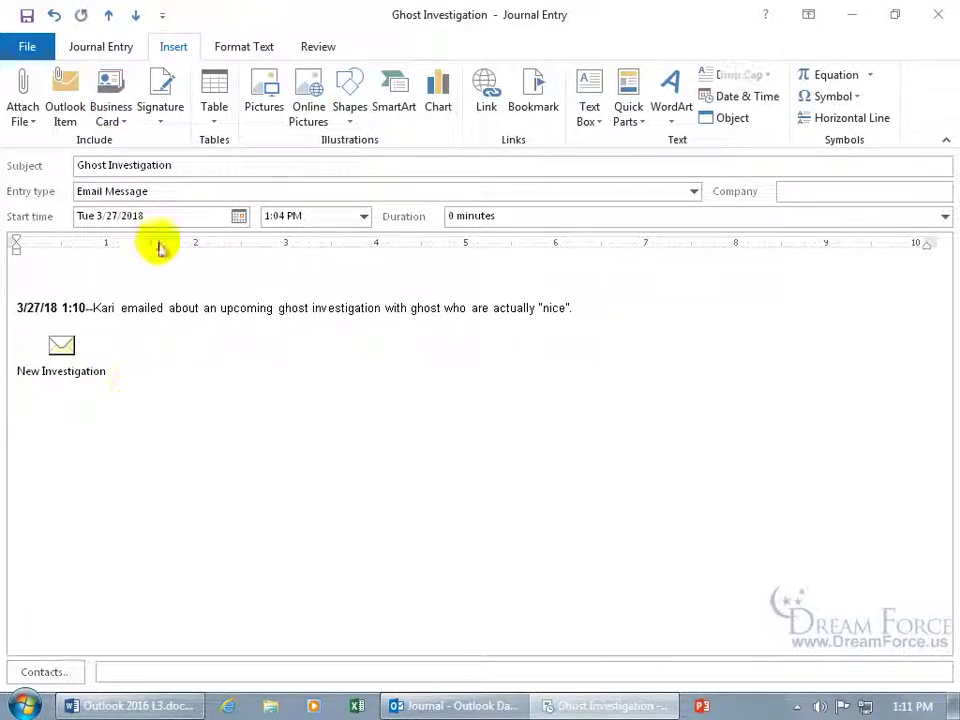
click(121, 132)
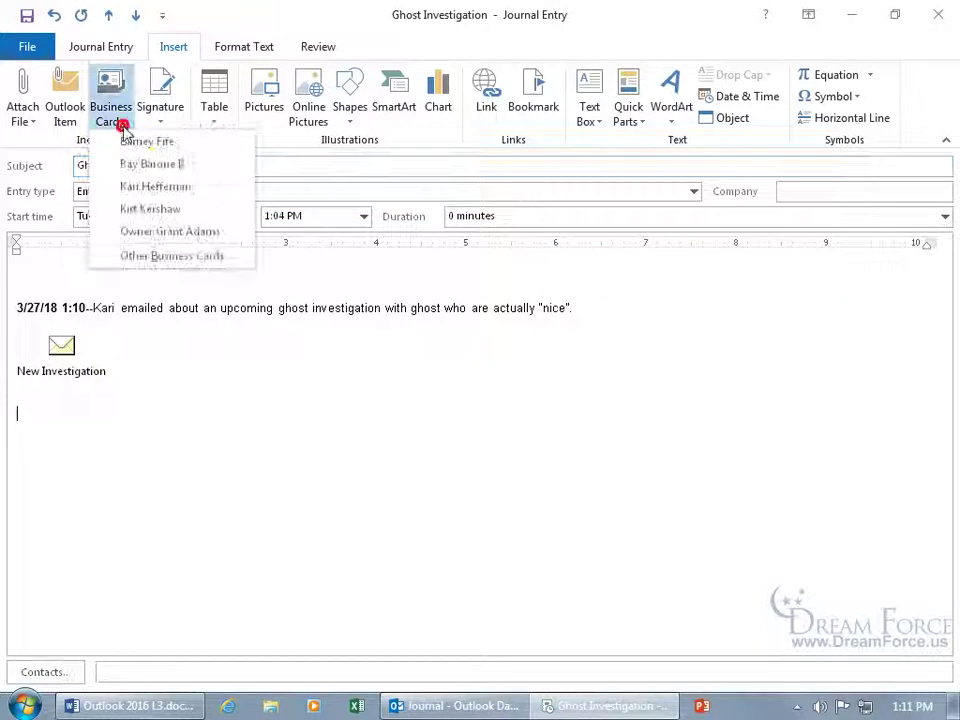
click(141, 187)
Open the attached business card to view the contact's details, and close it without saving changes
click(61, 420)
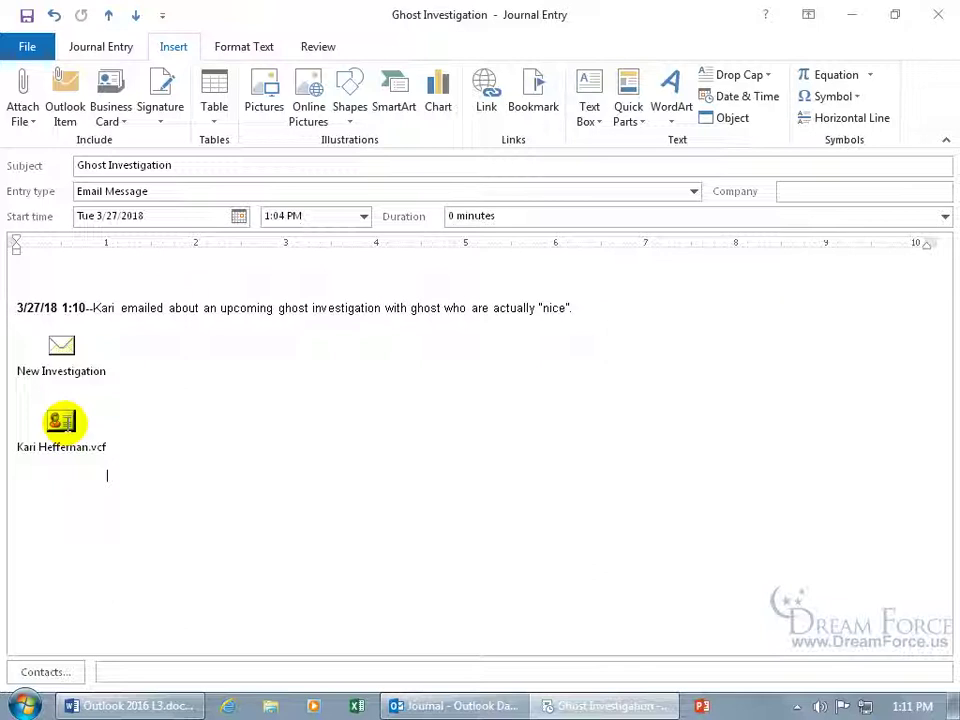
double_click(61, 420)
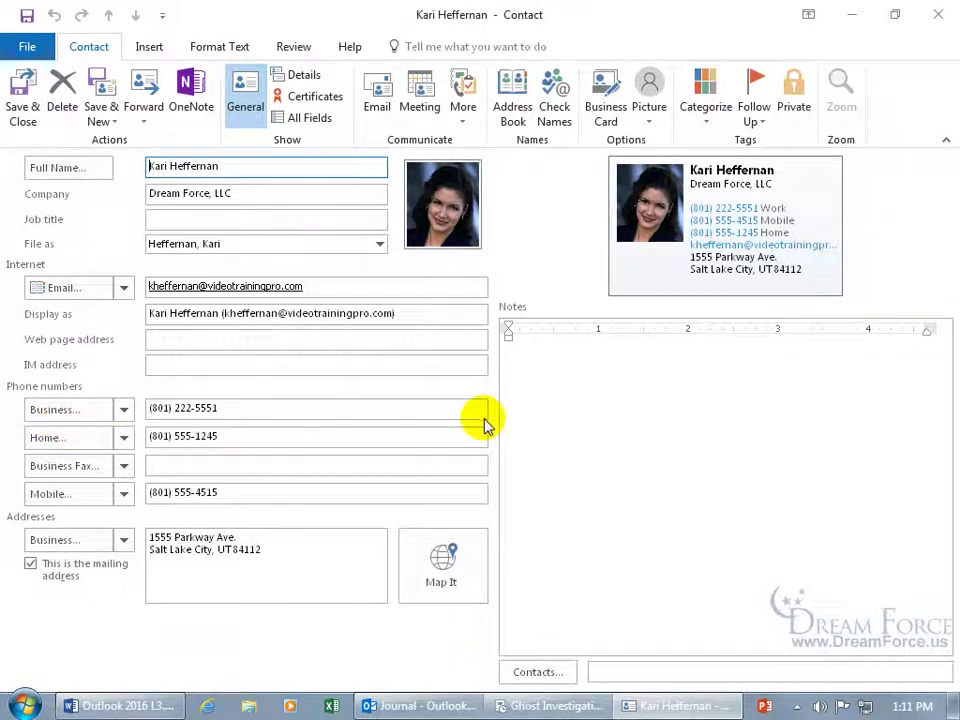
click(938, 16)
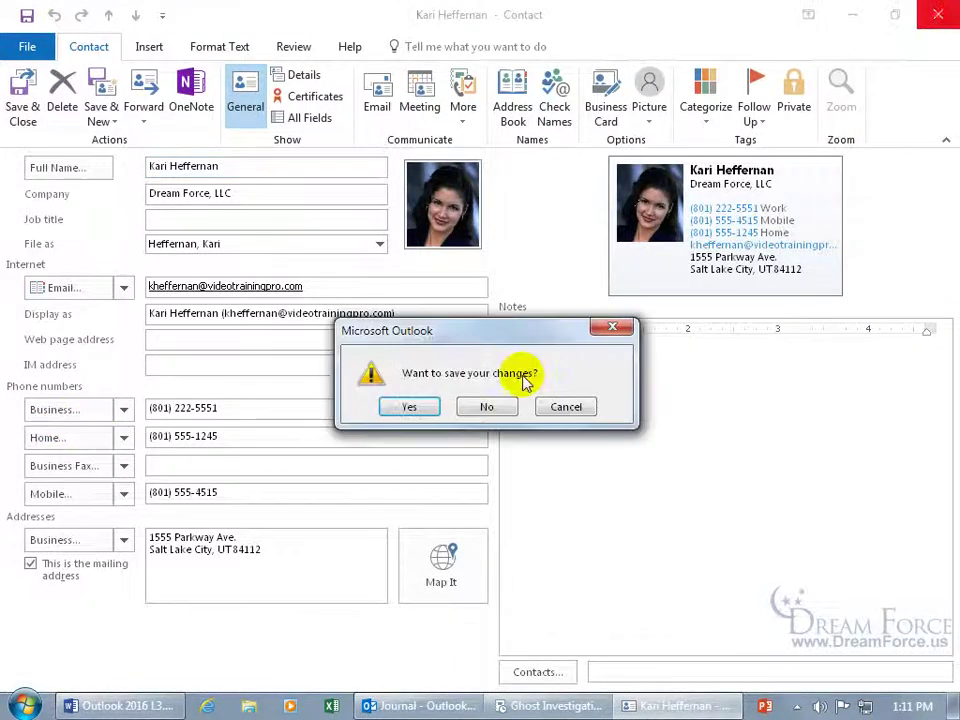
click(484, 408)
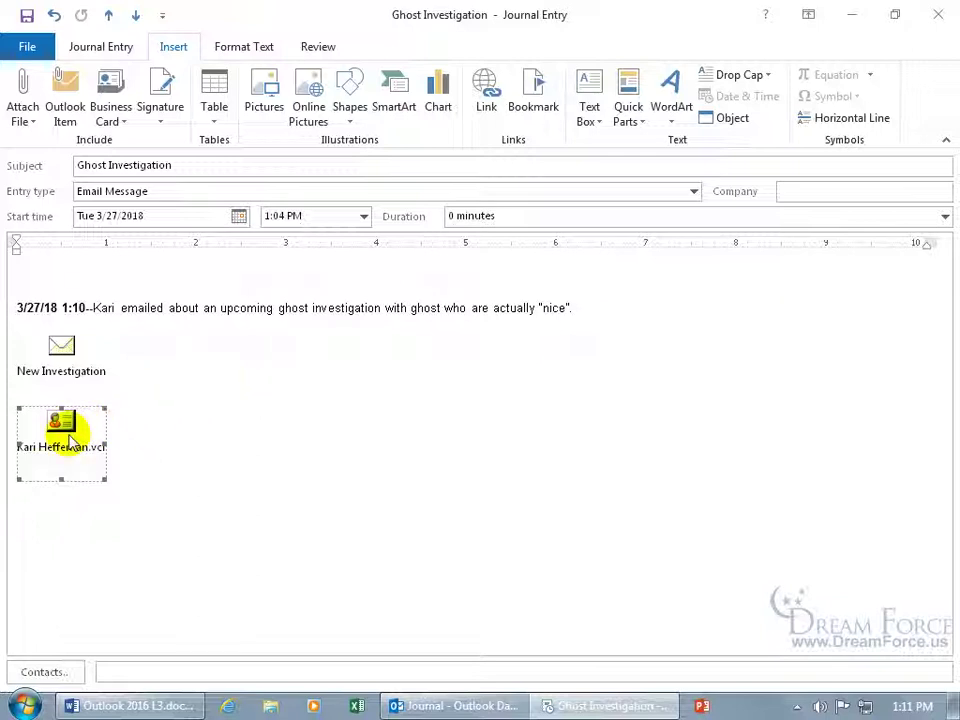
drag(68, 437, 152, 421)
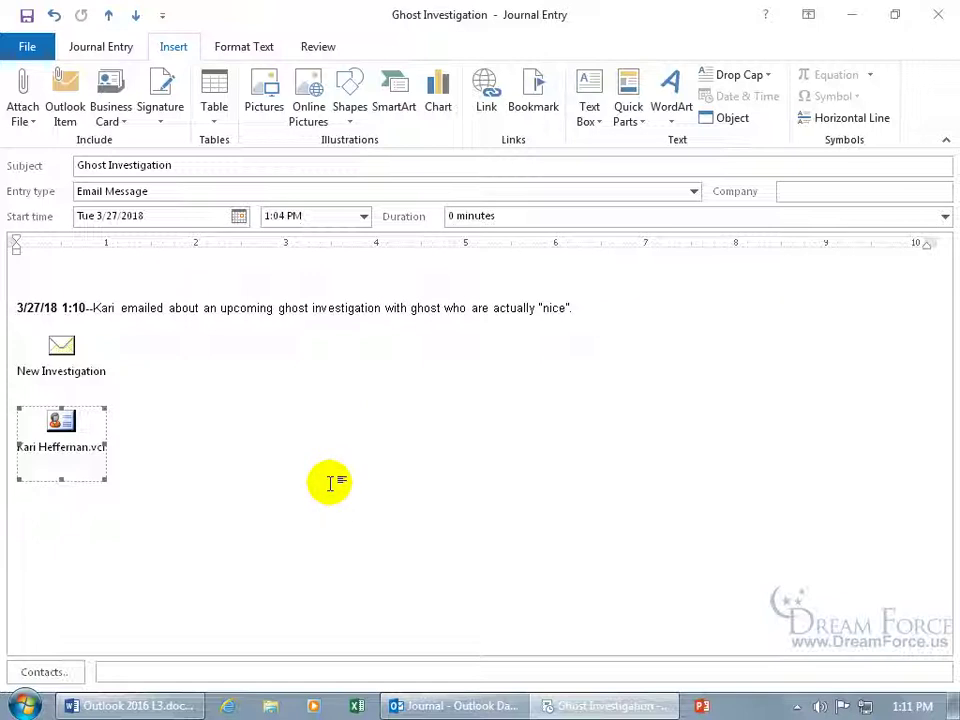
drag(330, 483, 191, 352)
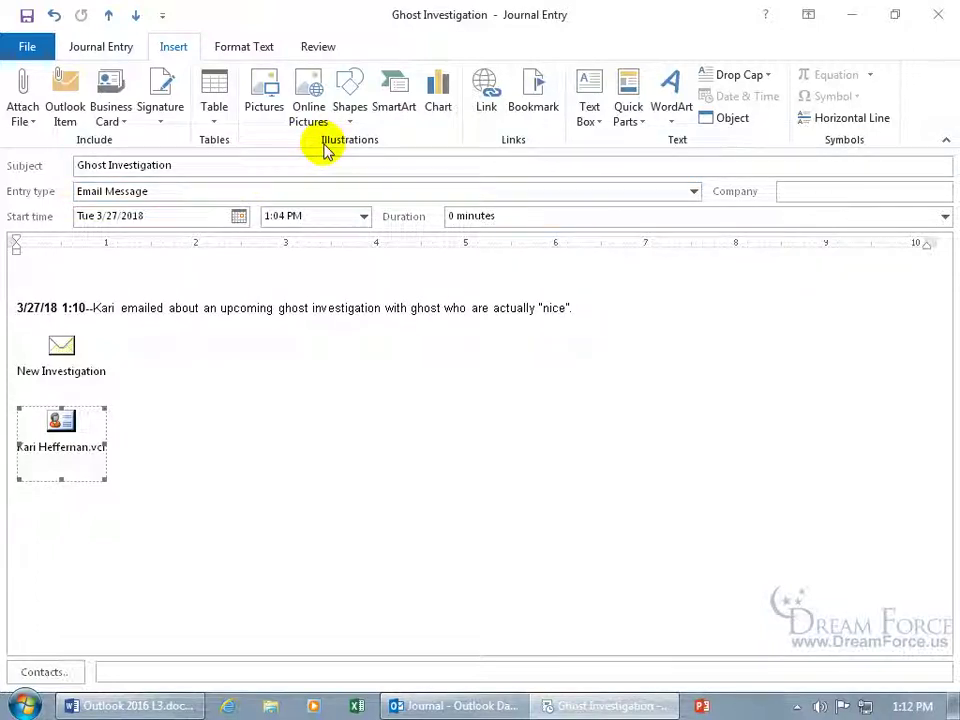
Search Bing for "happy ghost" and insert the orange smiling ghost picture beneath the attached business card
click(154, 476)
click(212, 347)
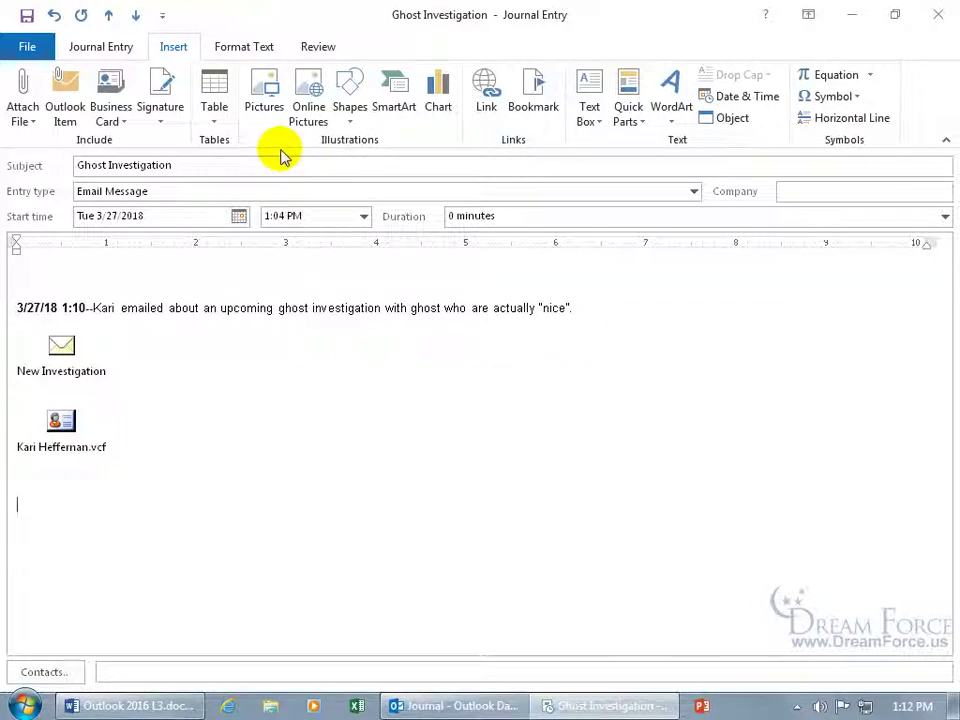
click(310, 118)
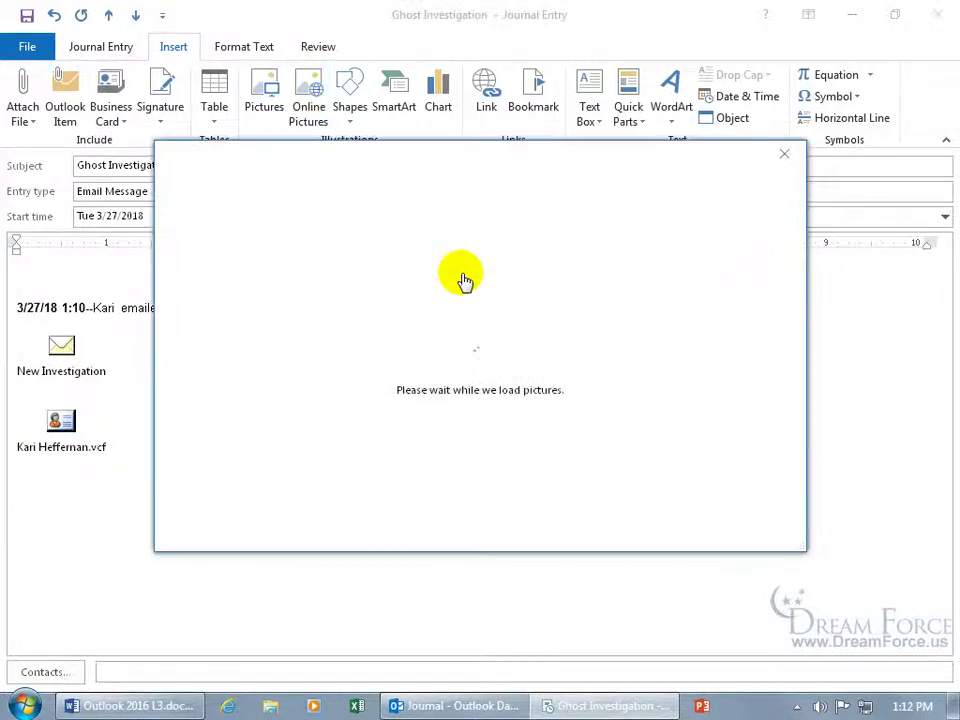
click(564, 251)
click(403, 251)
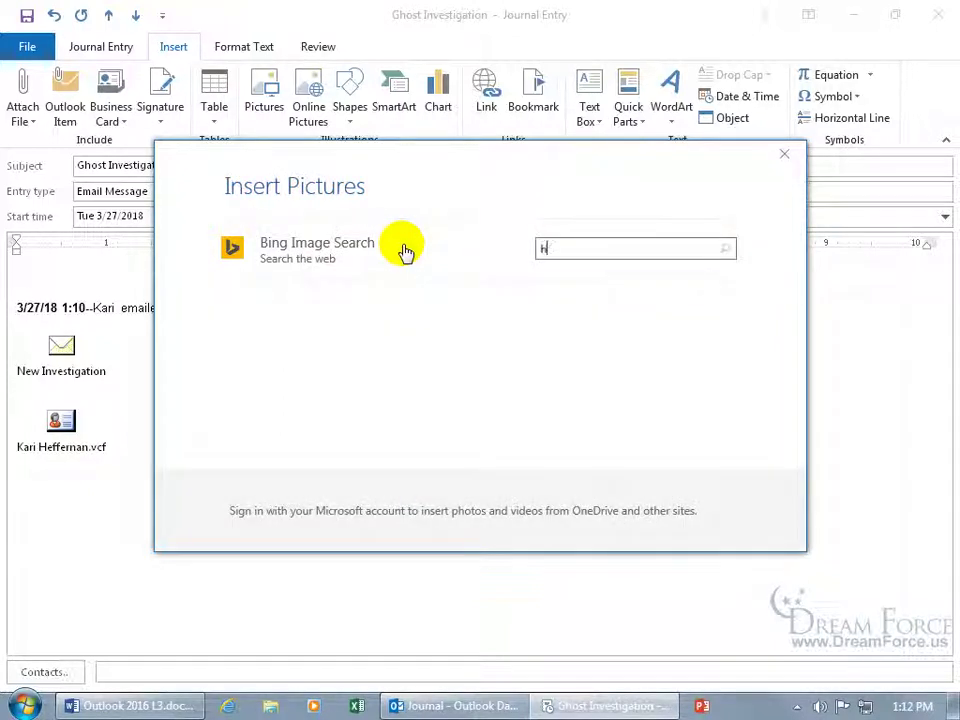
key(Return)
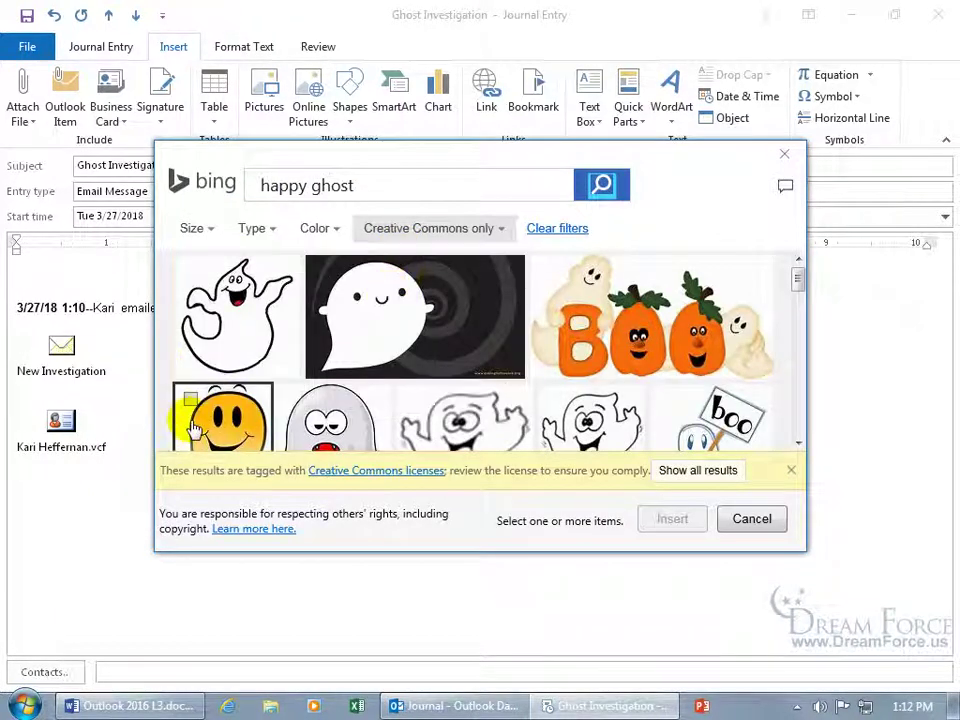
click(190, 402)
click(662, 524)
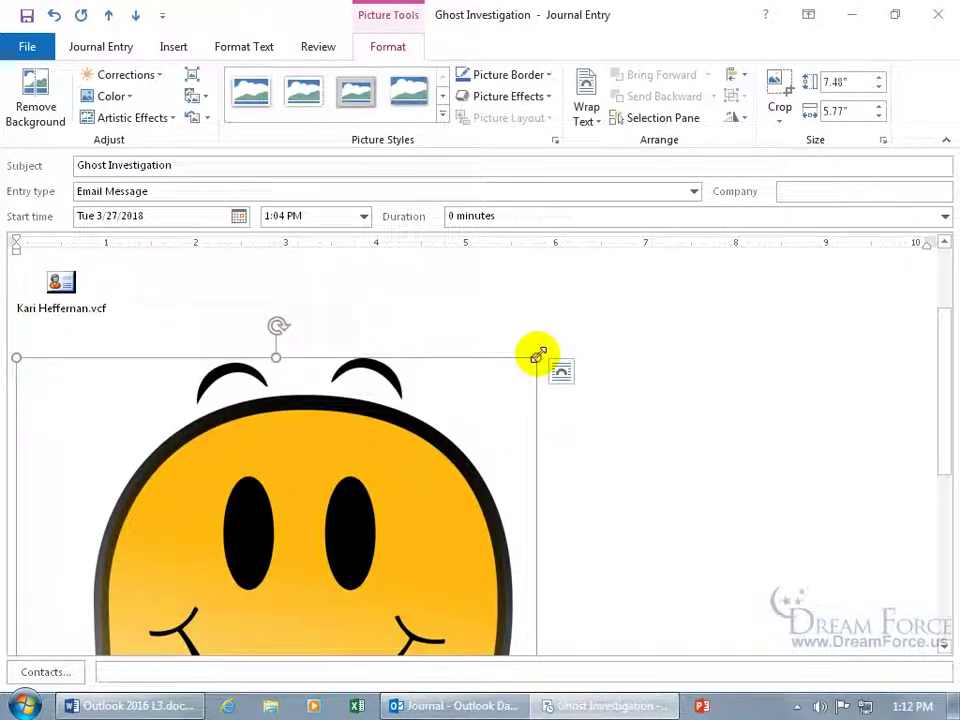
Shrink the ghost picture proportionally to about 1.45" high by 1.12" wide
drag(537, 357, 350, 465)
scroll(336, 390, down, 2)
scroll(350, 500, up, 2)
drag(343, 392, 259, 395)
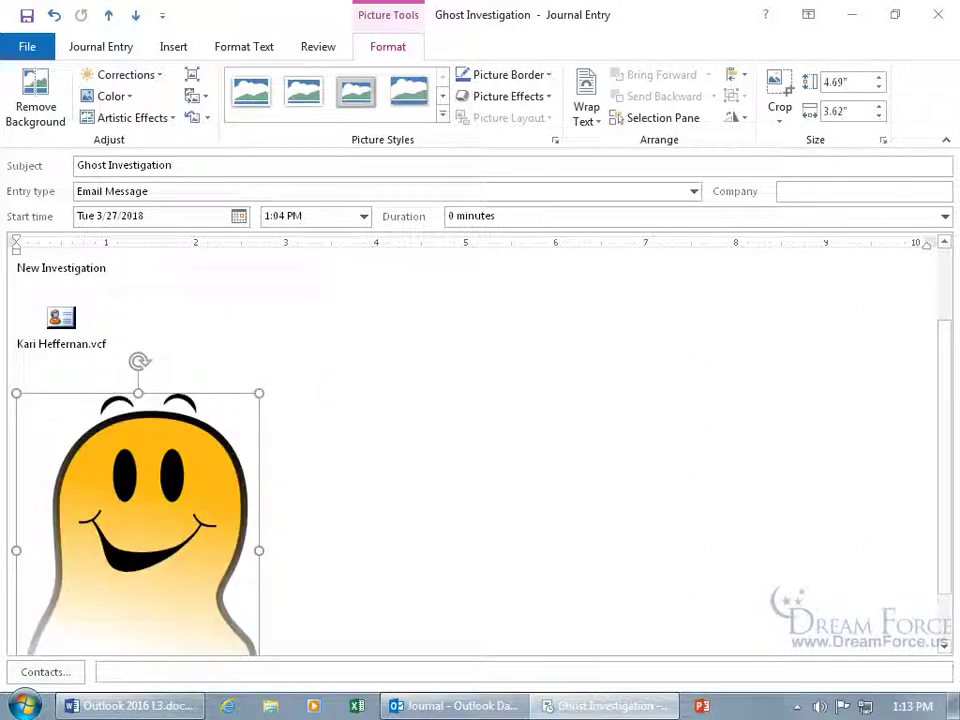
scroll(306, 546, down, 1)
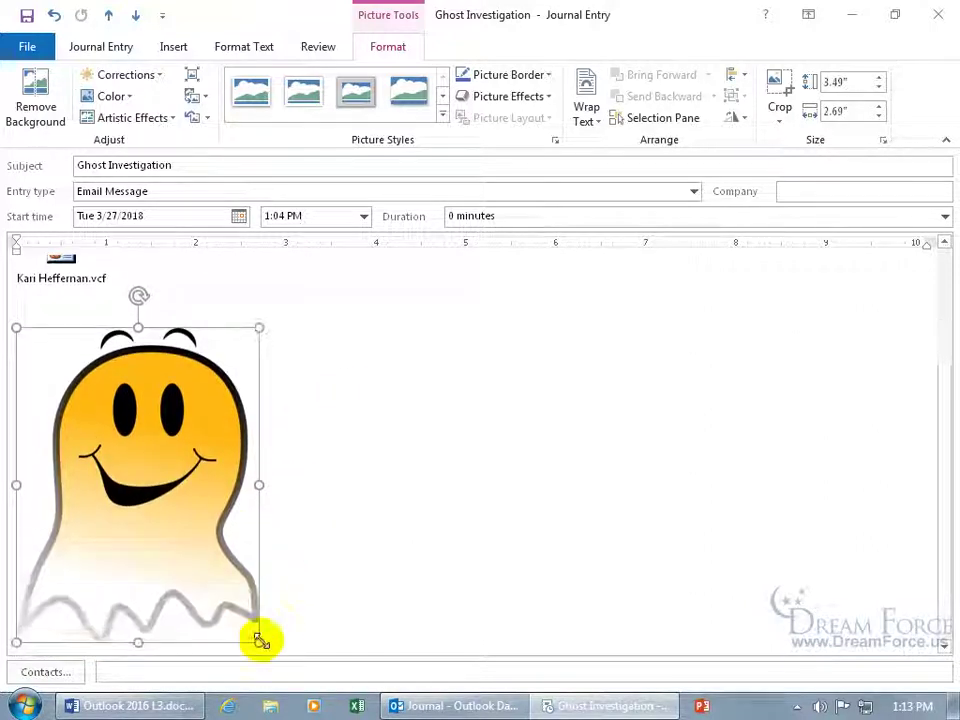
drag(258, 645, 107, 454)
scroll(163, 458, up, 3)
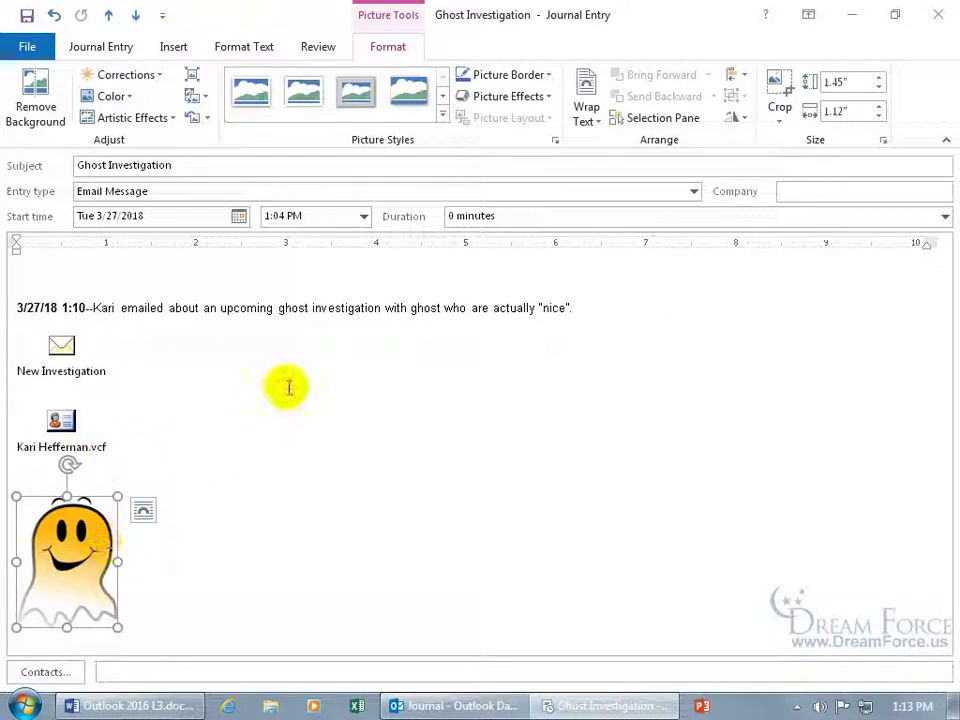
Save and close the Ghost Investigation entry, and look through the March 2018 dates on the Journal timeline
click(211, 272)
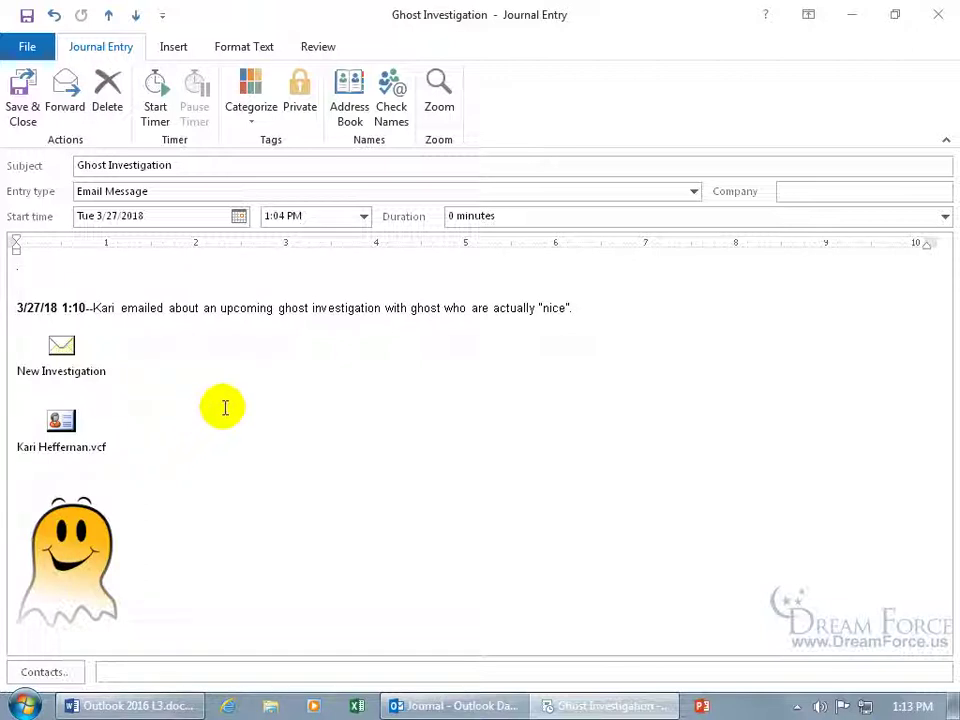
click(19, 92)
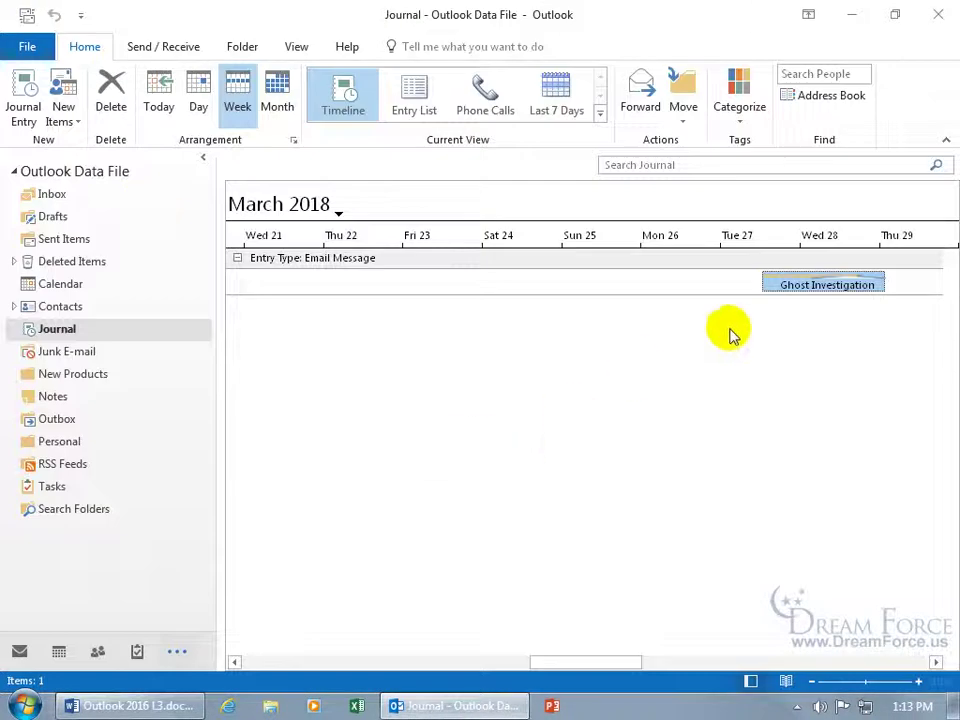
drag(578, 662, 524, 672)
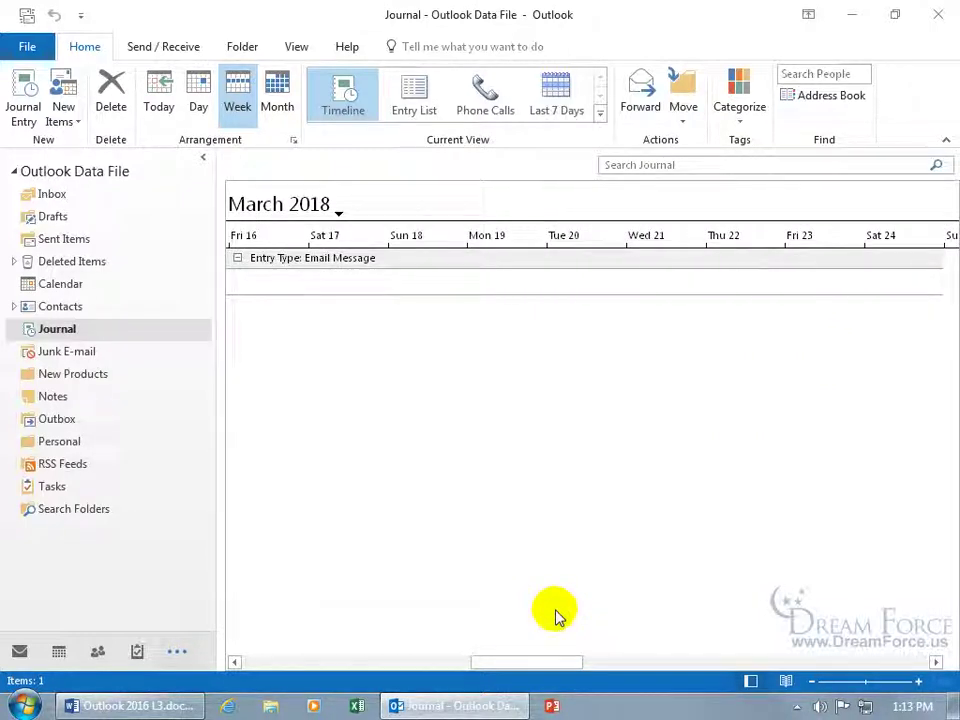
drag(518, 660, 573, 670)
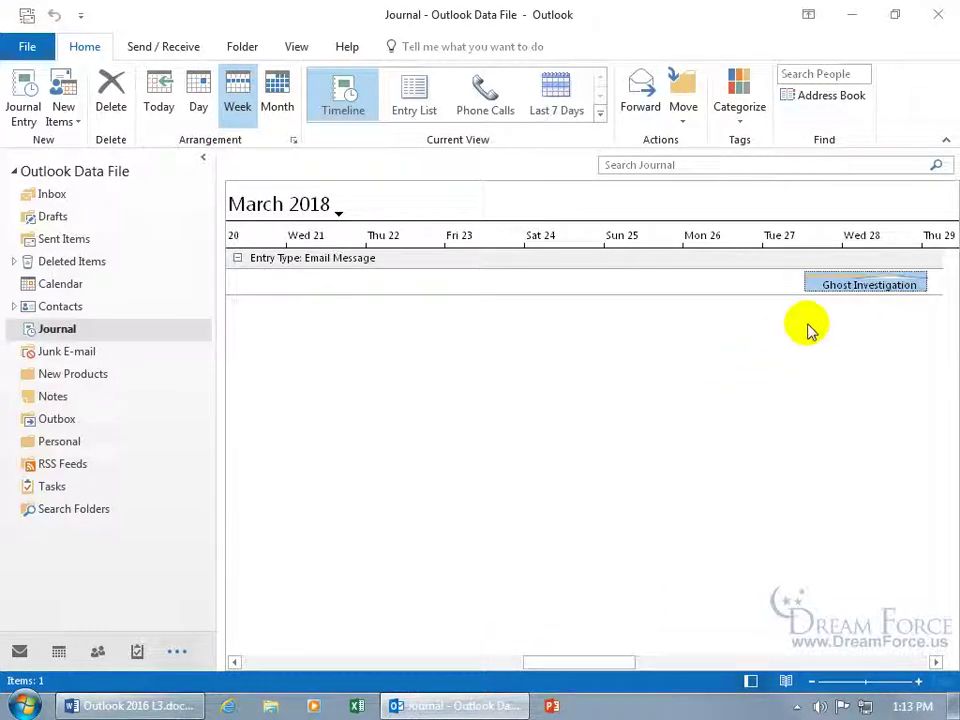
Search the Journal folder for "ghost", and clear the search to return to the timeline
click(692, 164)
text(ghost)
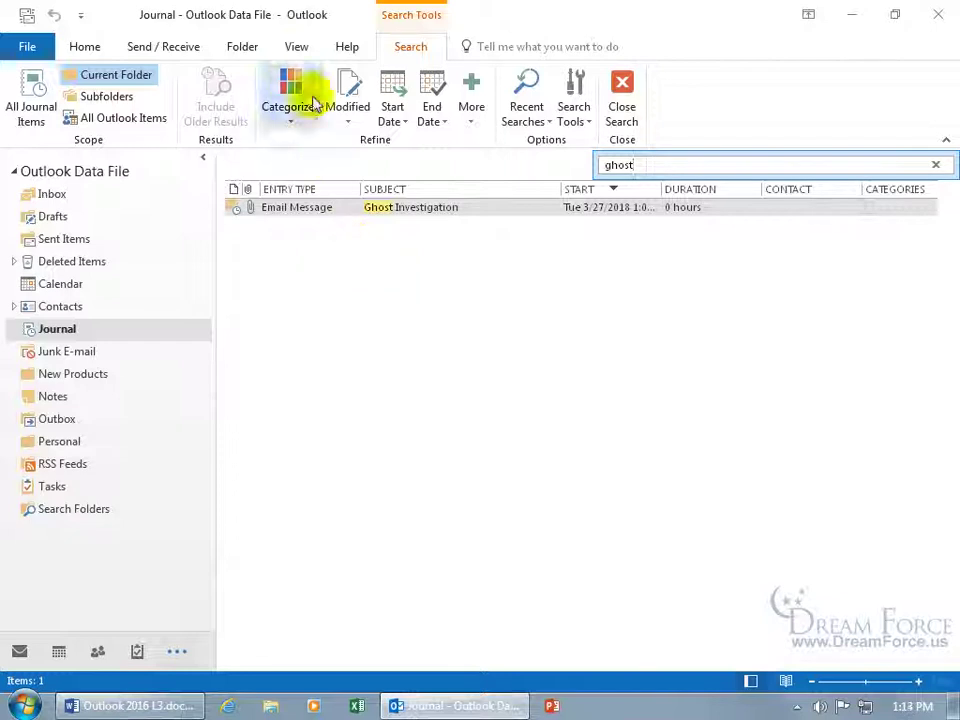
click(297, 48)
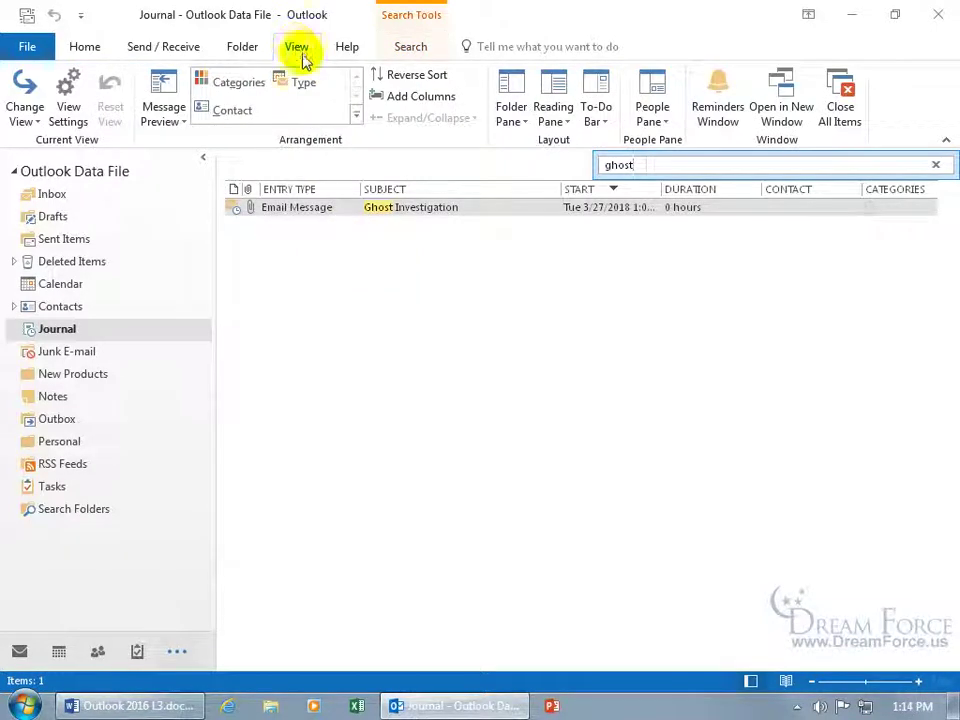
click(936, 165)
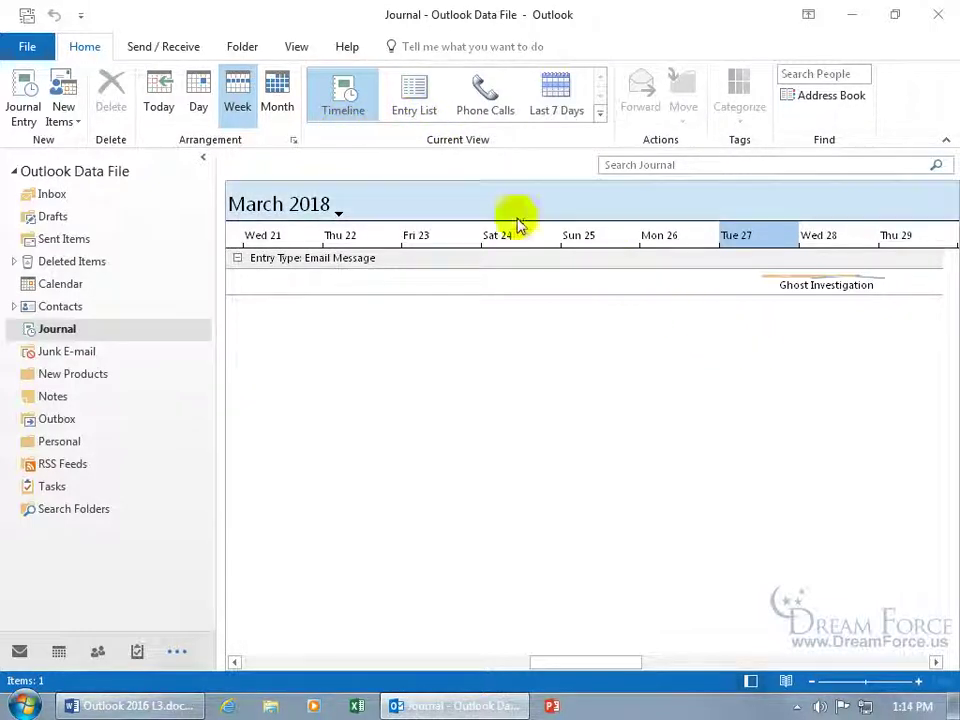
Display the Journal in the Entry List view, and switch it to the Phone Calls view
click(410, 92)
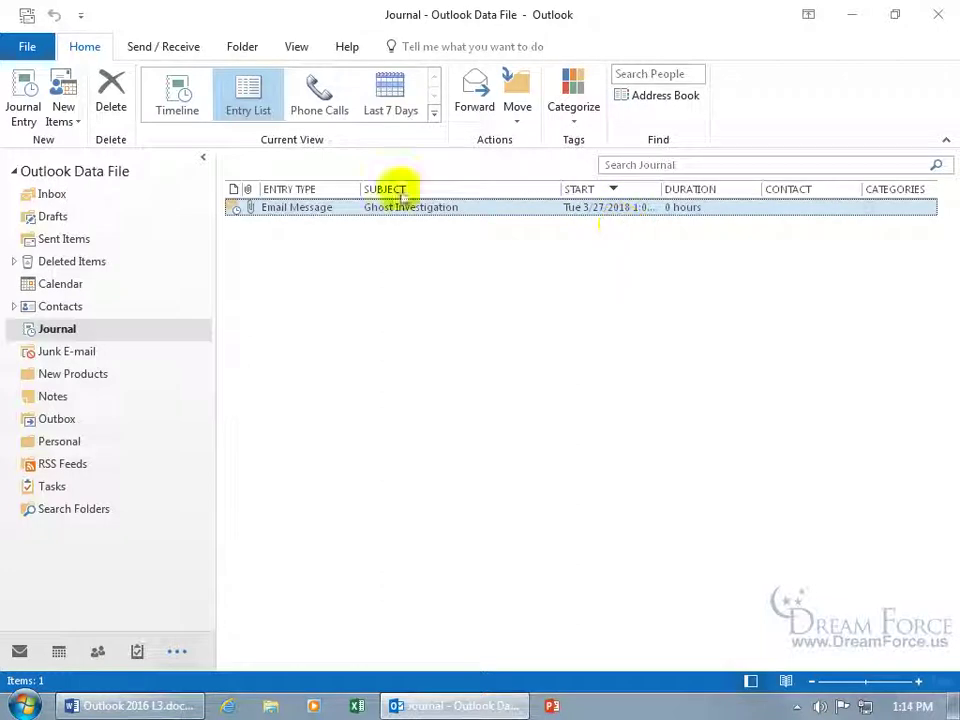
click(319, 112)
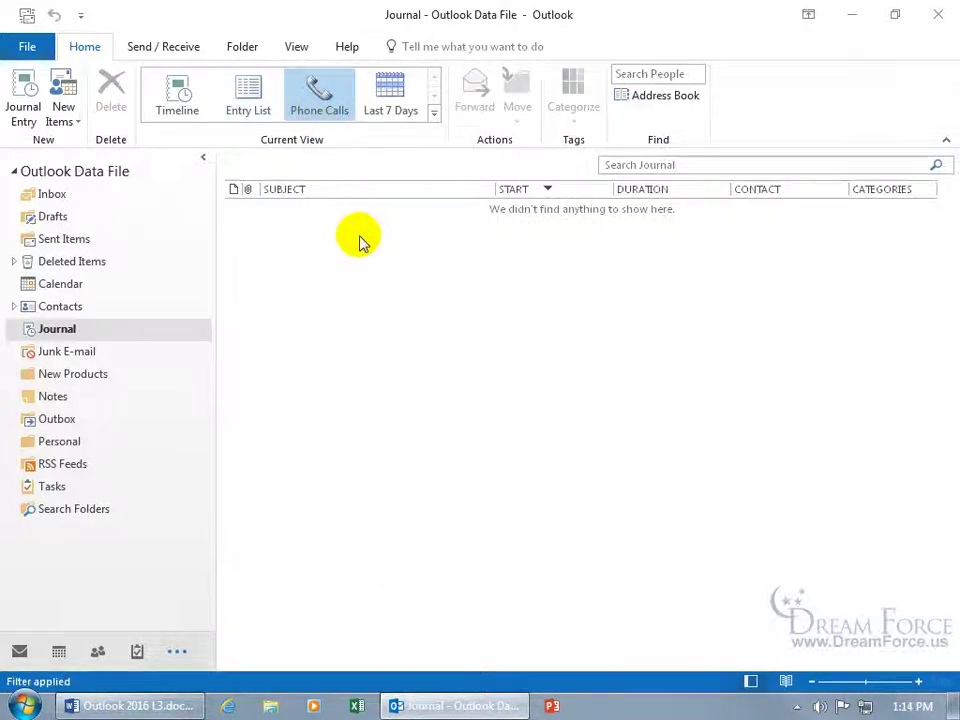
Switch the Journal folder back to the Timeline view
click(435, 113)
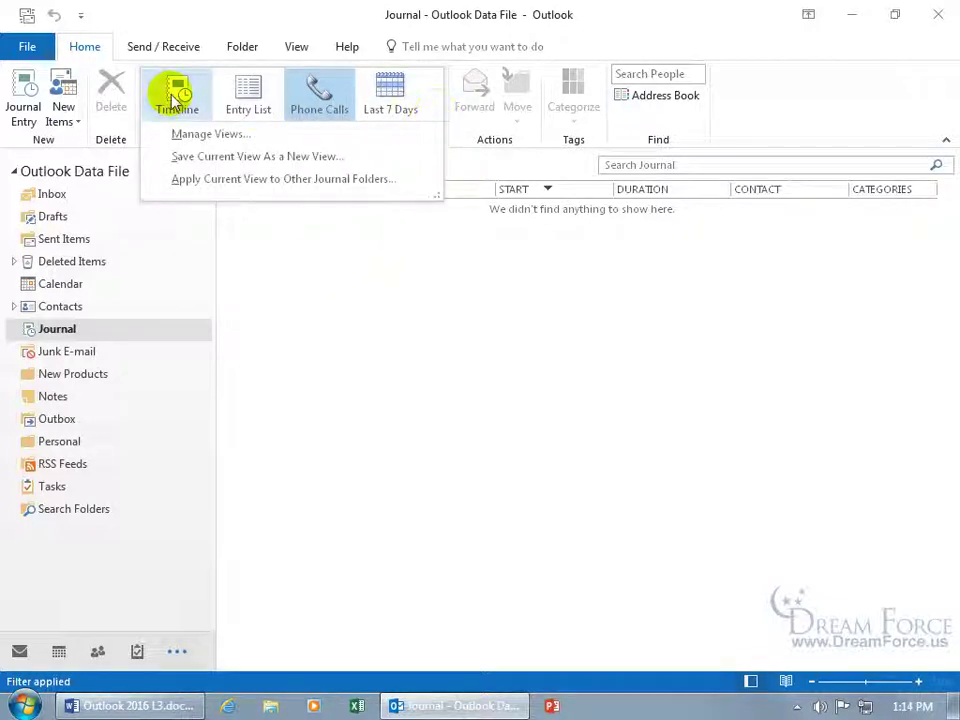
click(170, 95)
click(487, 406)
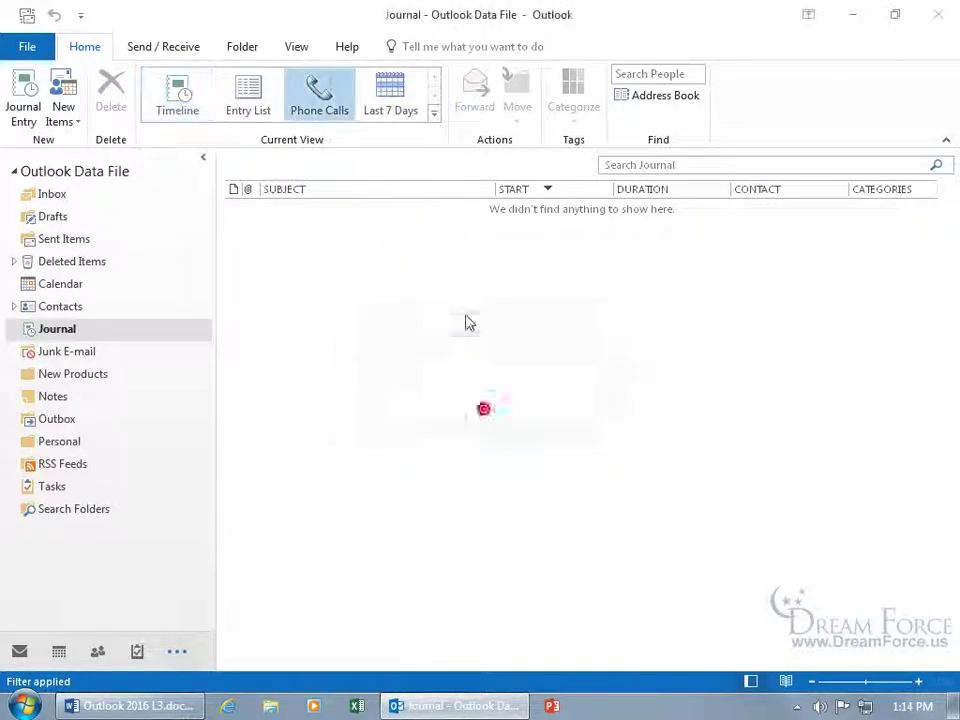
click(184, 92)
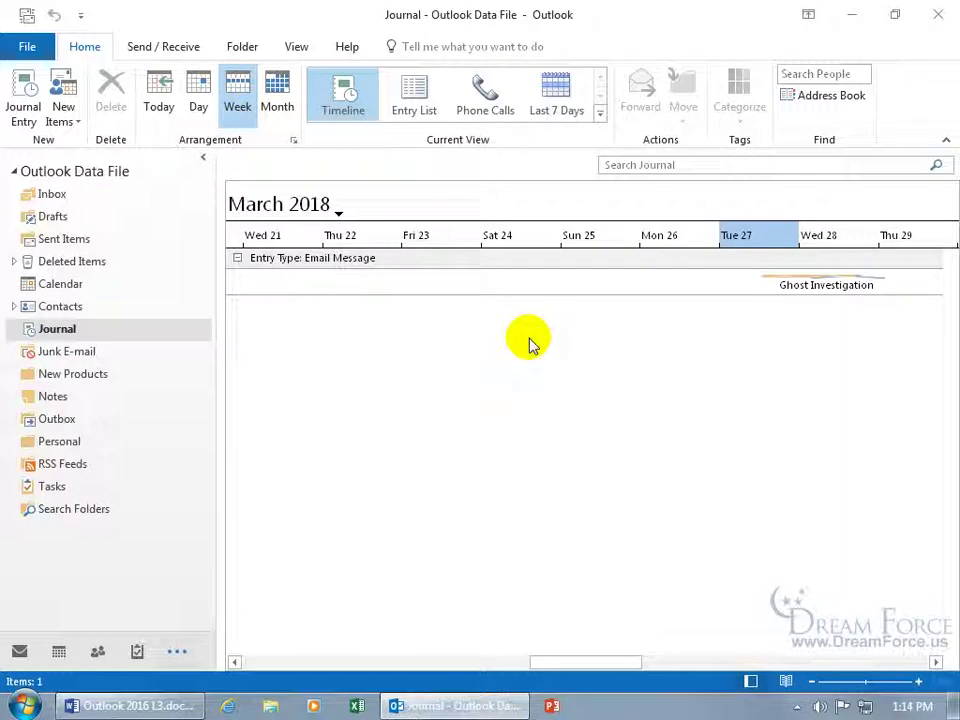
Open the Ghost Investigation journal entry from the timeline to review its contents, and close it
click(814, 285)
right_click(815, 288)
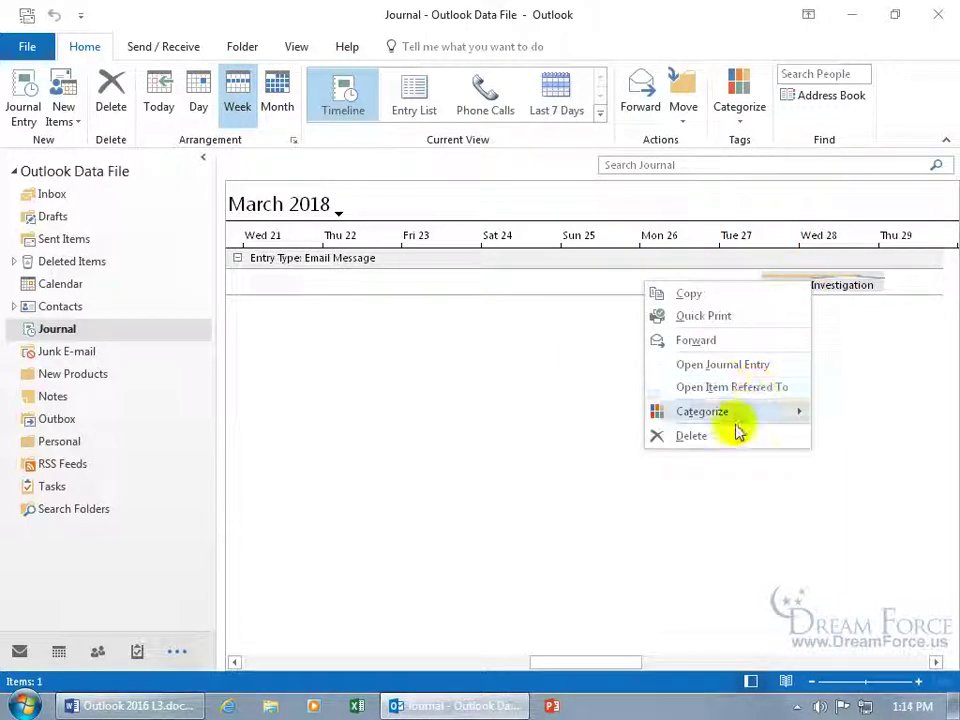
mouse_move(725, 420)
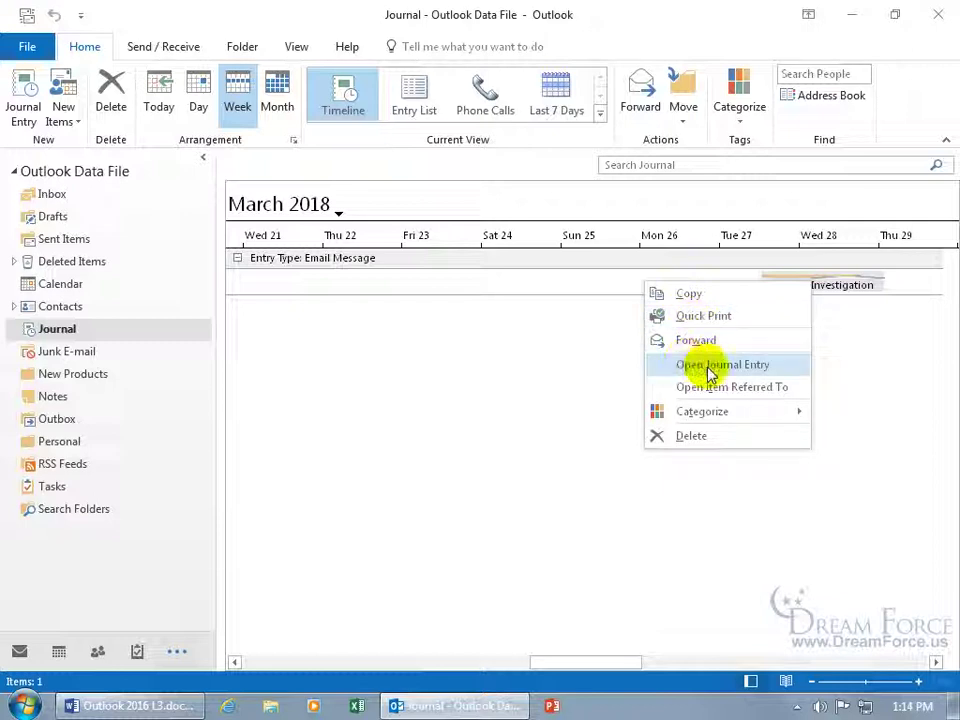
click(720, 370)
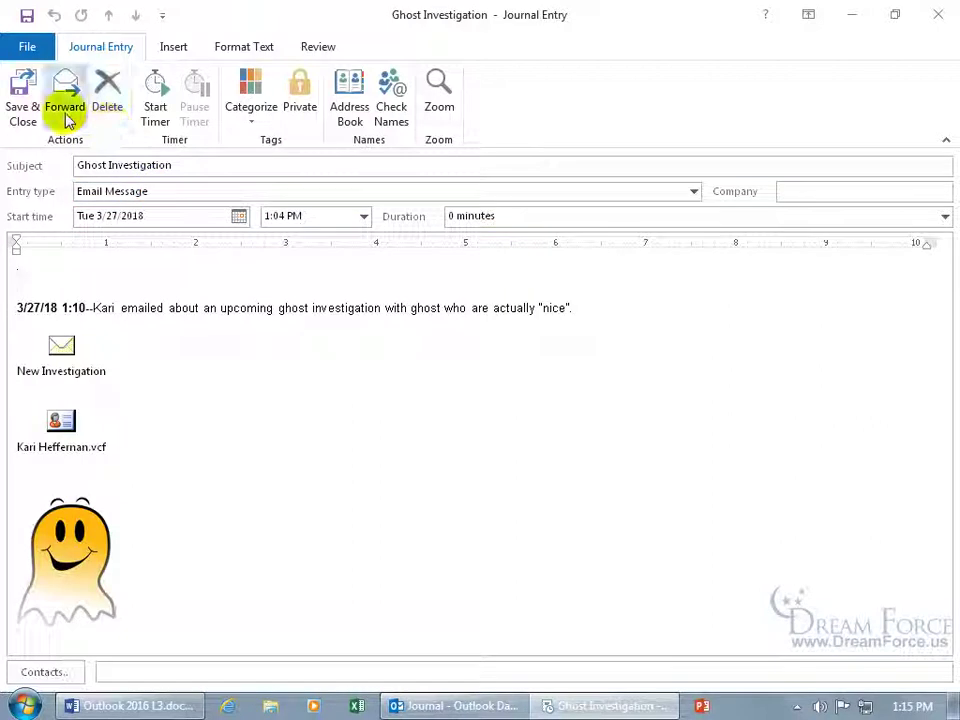
click(938, 15)
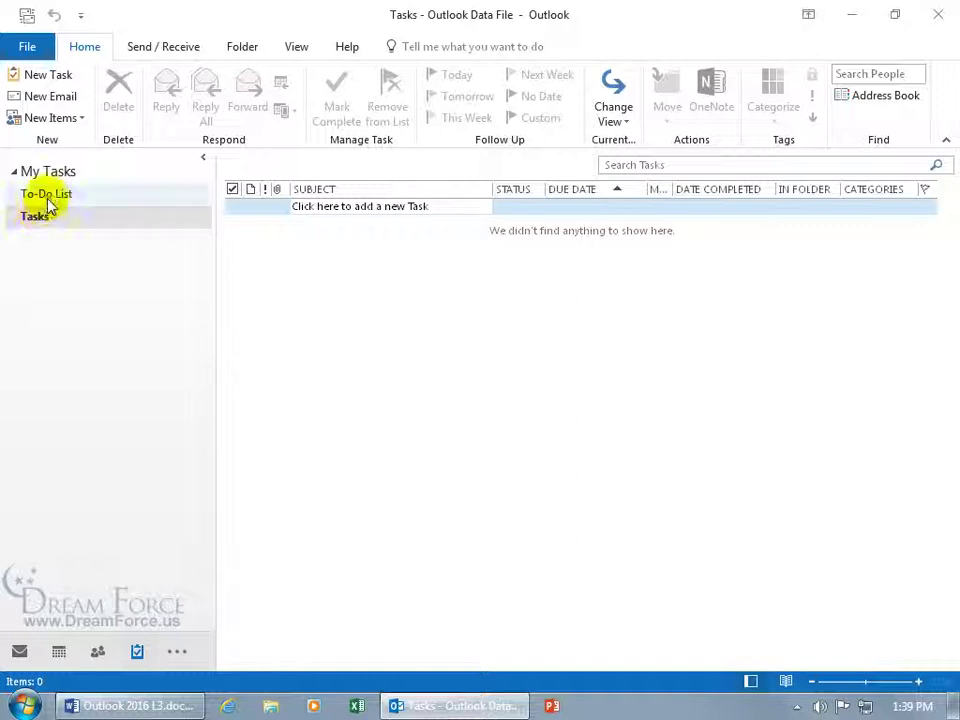
View the To-Do List, return to the Tasks folder and create a new task with the subject "Cleaning out the Company Fridge"
click(52, 197)
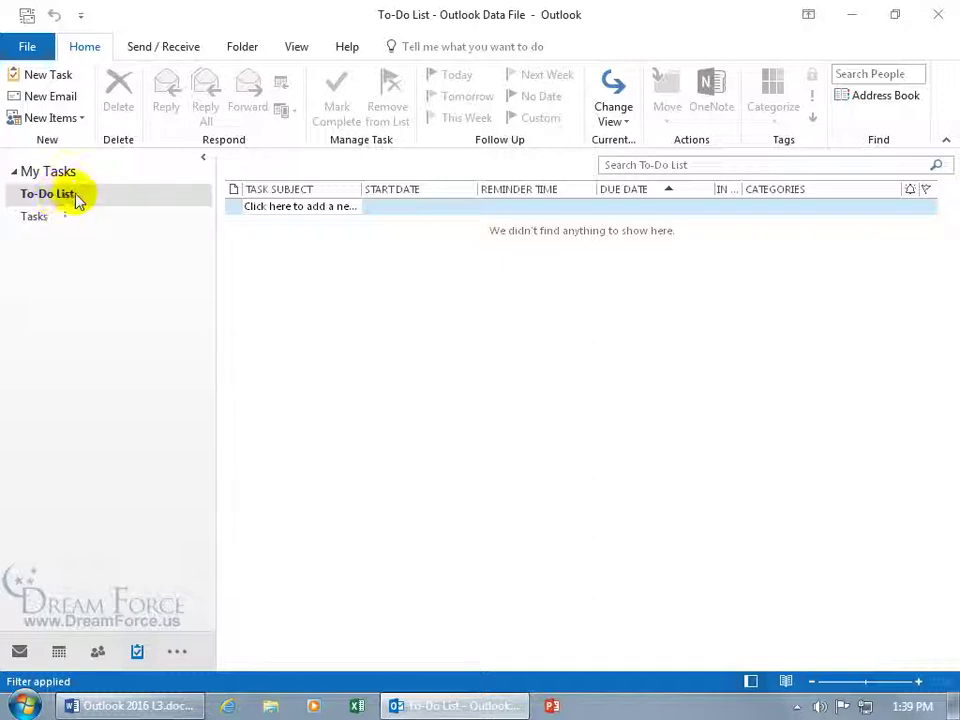
click(40, 218)
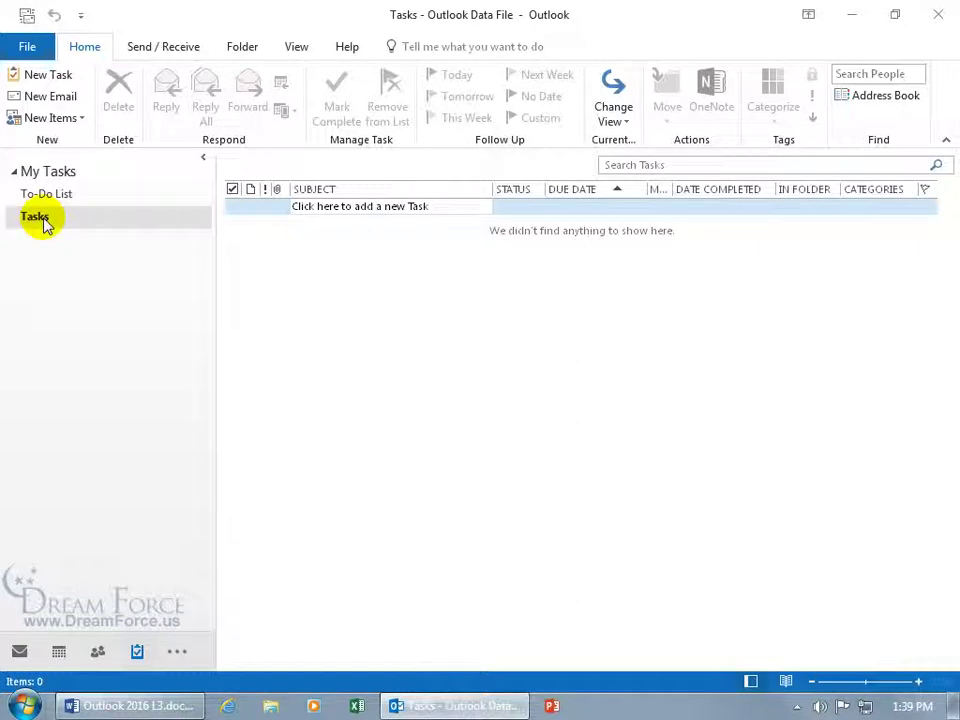
double_click(431, 314)
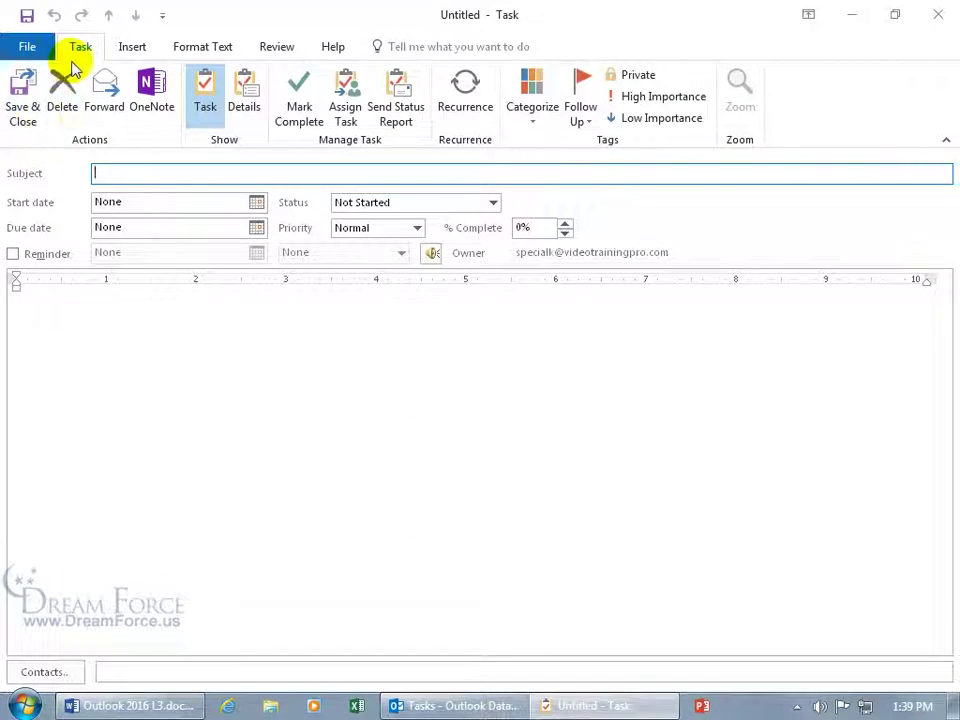
click(113, 172)
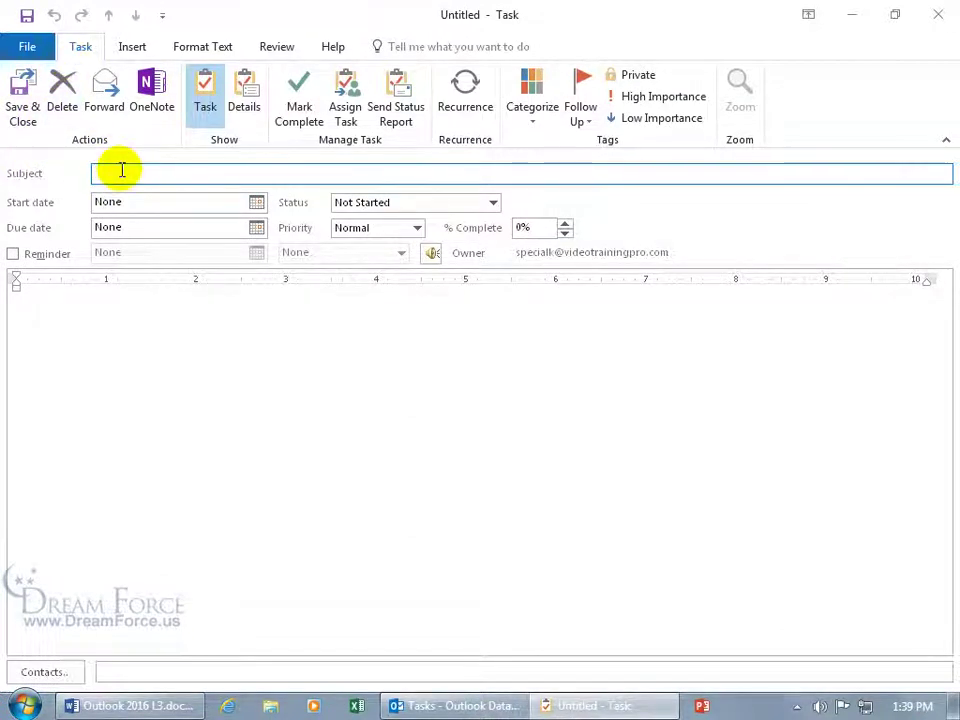
text(Cleaning)
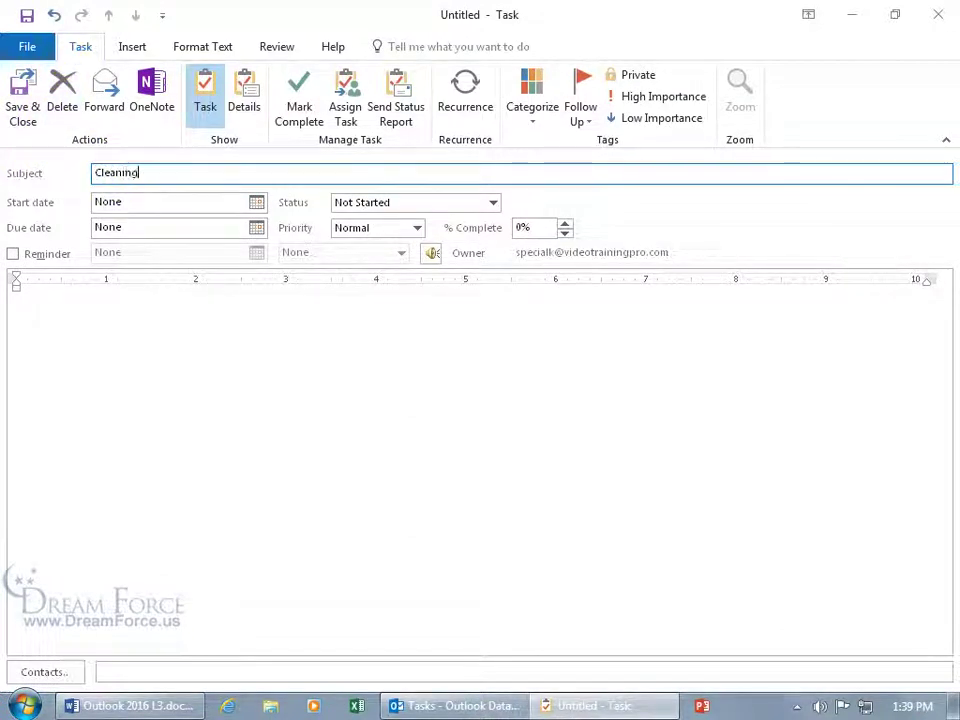
text( out the Company Fridge)
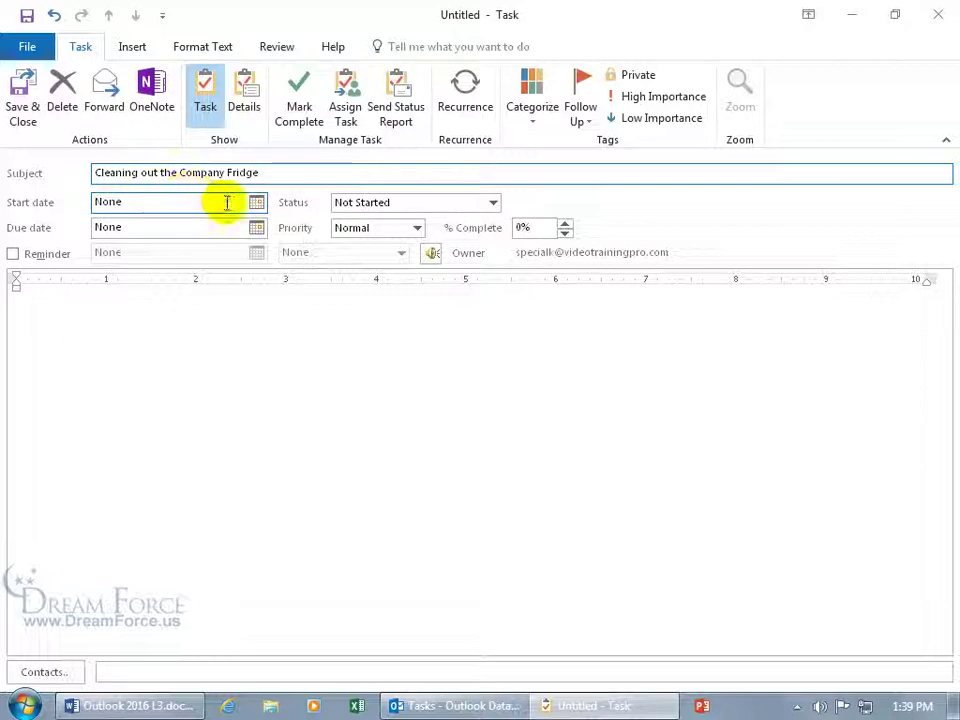
Set the task's start date to Tue 3/27/2018 and its due date to Fri 3/30/2018
click(257, 202)
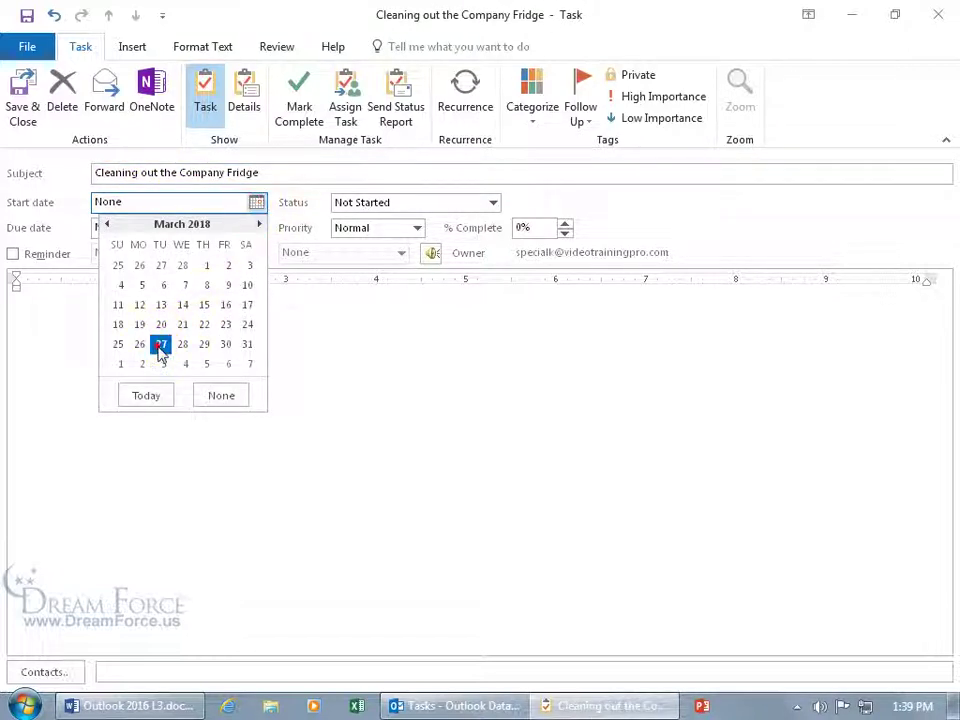
click(161, 343)
click(257, 244)
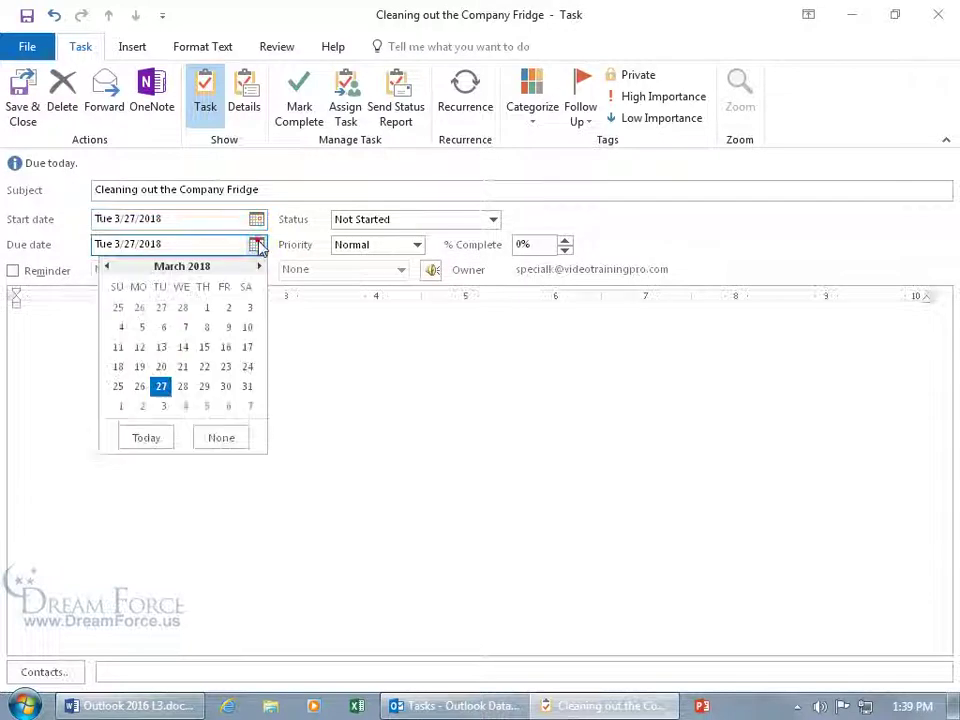
click(226, 387)
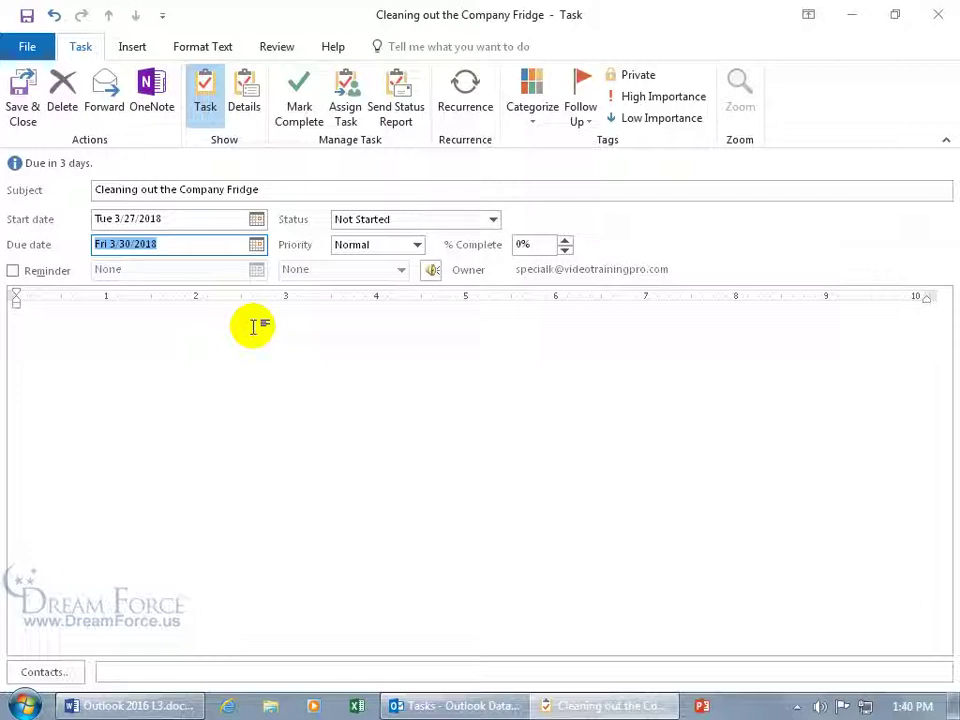
Write the task note on odd smells when opening the fridge, fruit with "white" beards and green slime from a Tupperware container, ending "ew! Grody to the MAX!"
click(180, 324)
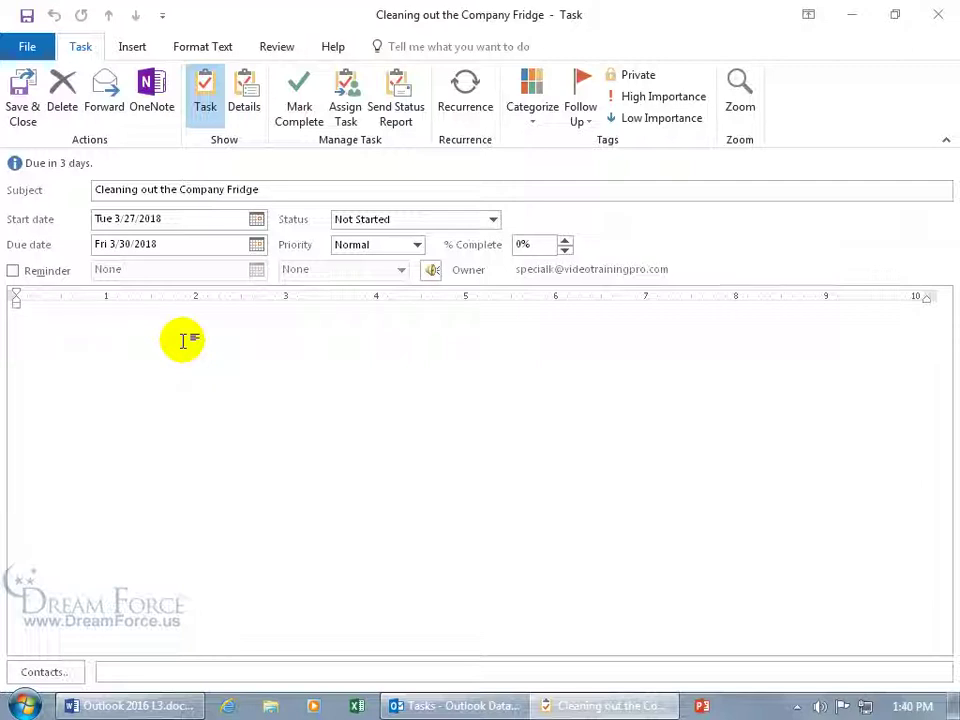
text(Find)
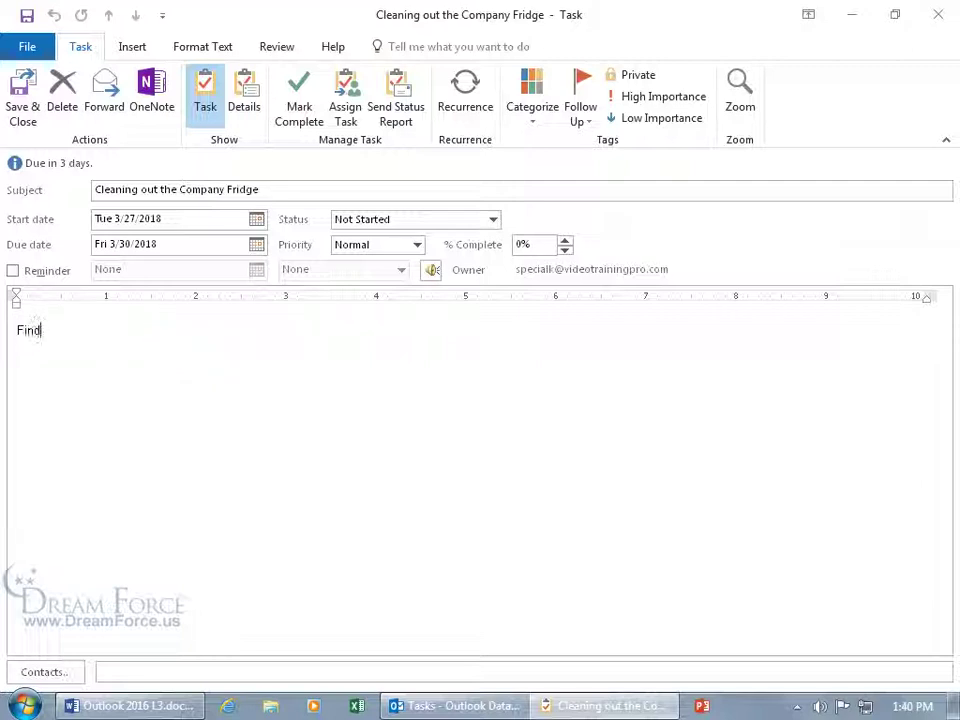
text(ing other odd smells more than usual when opening the fridge today, along with some f)
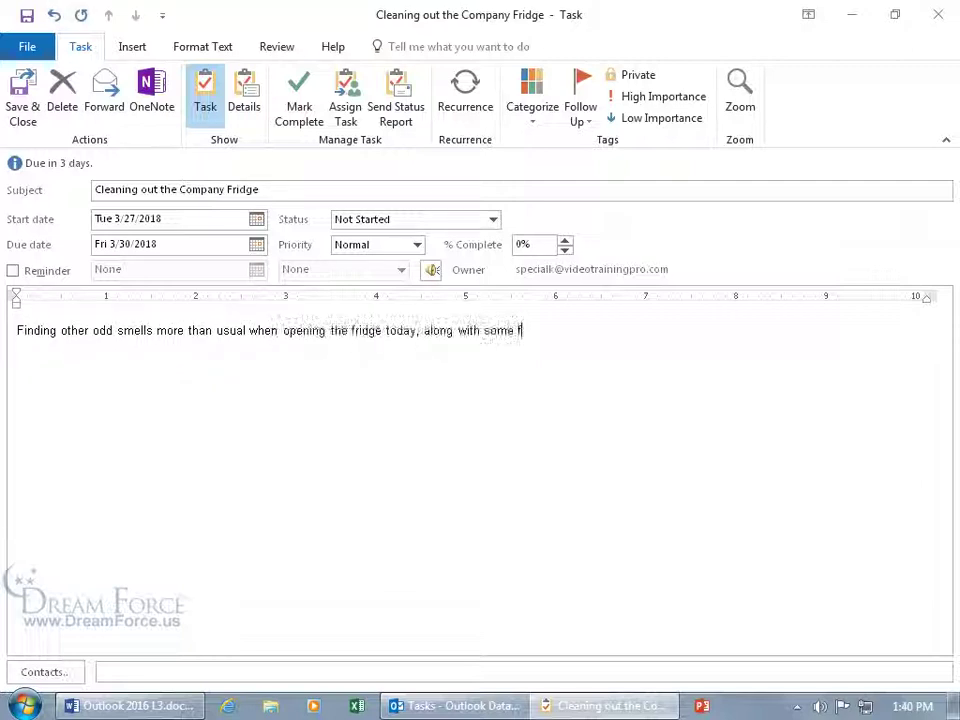
text(ruit with "white" beards and green slime oozing )
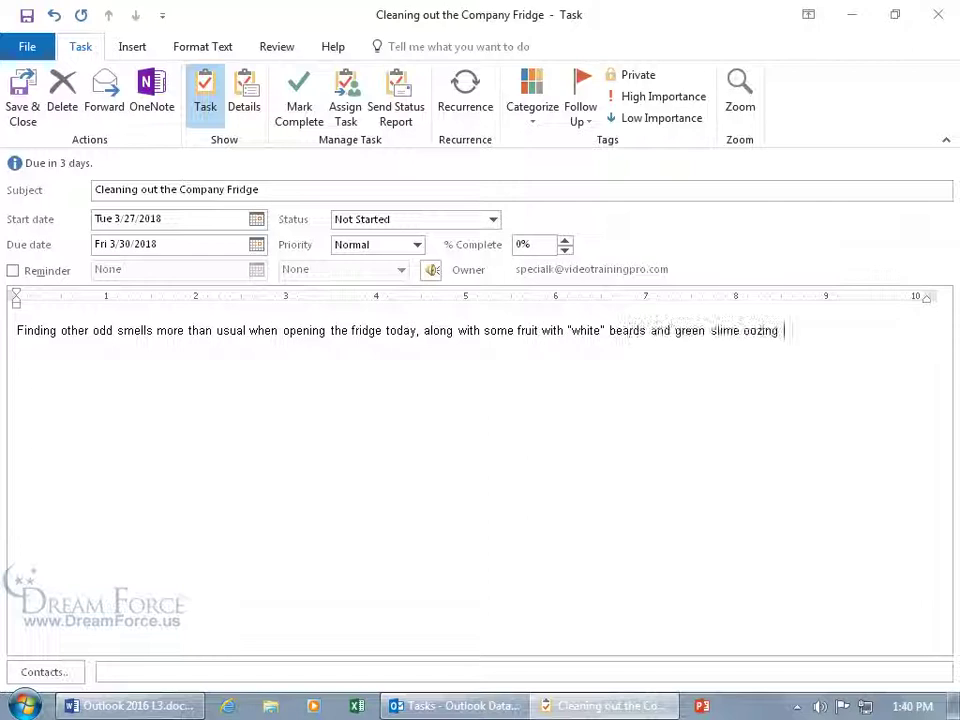
text(out of a Tupperware cortainer...ew!  Grody to the MAX!)
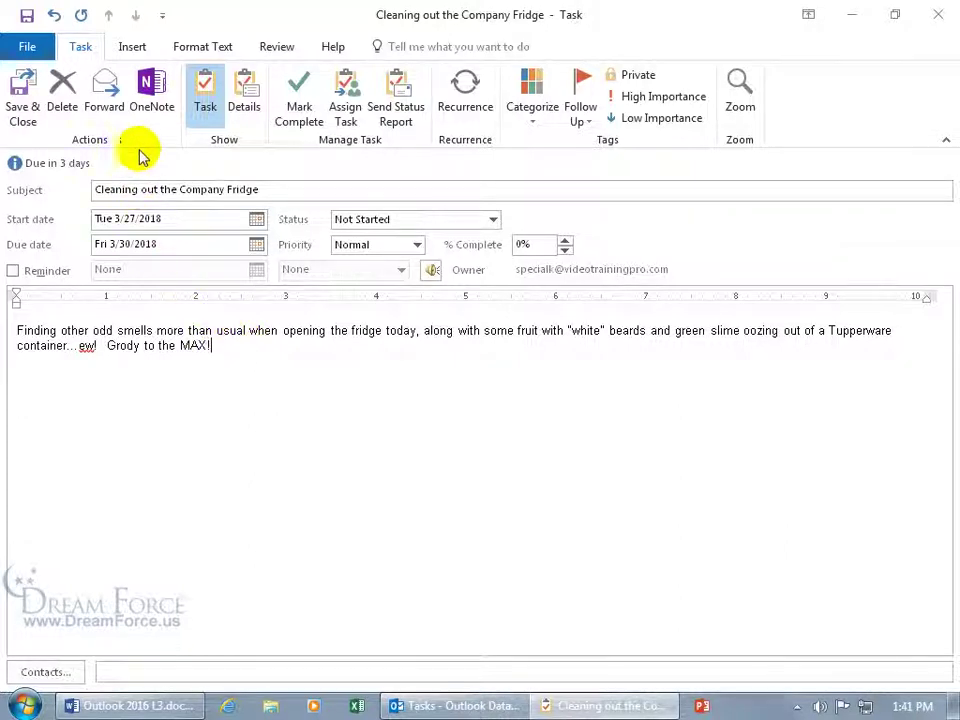
Turn the fridge task into an assignment and add the suggested contact whose e-mail starts with "wi" as recipient
click(345, 111)
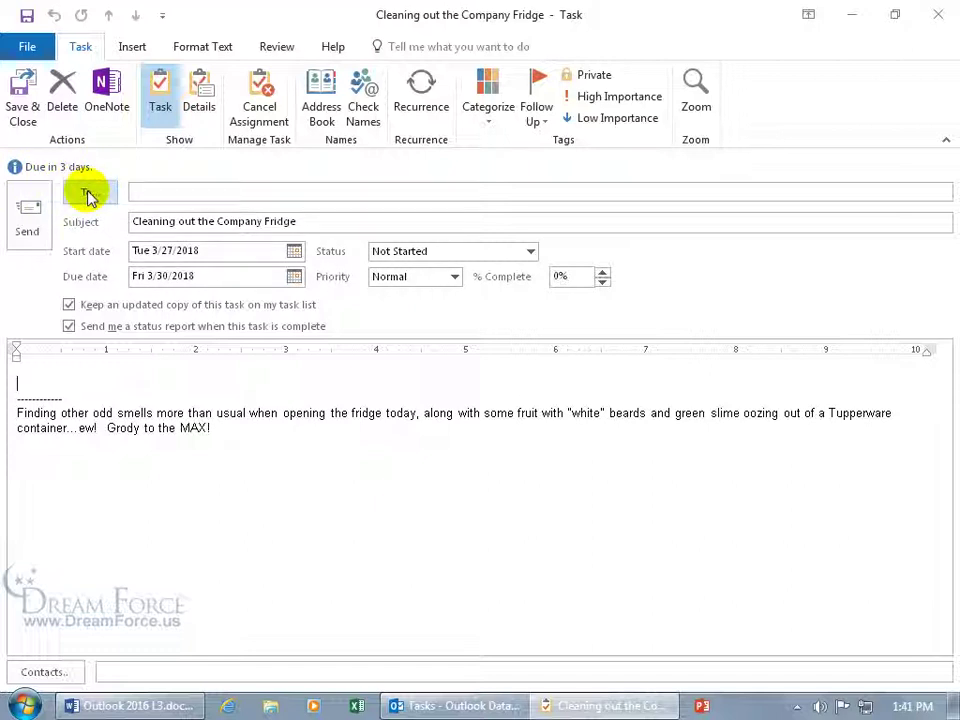
click(134, 192)
text(wi)
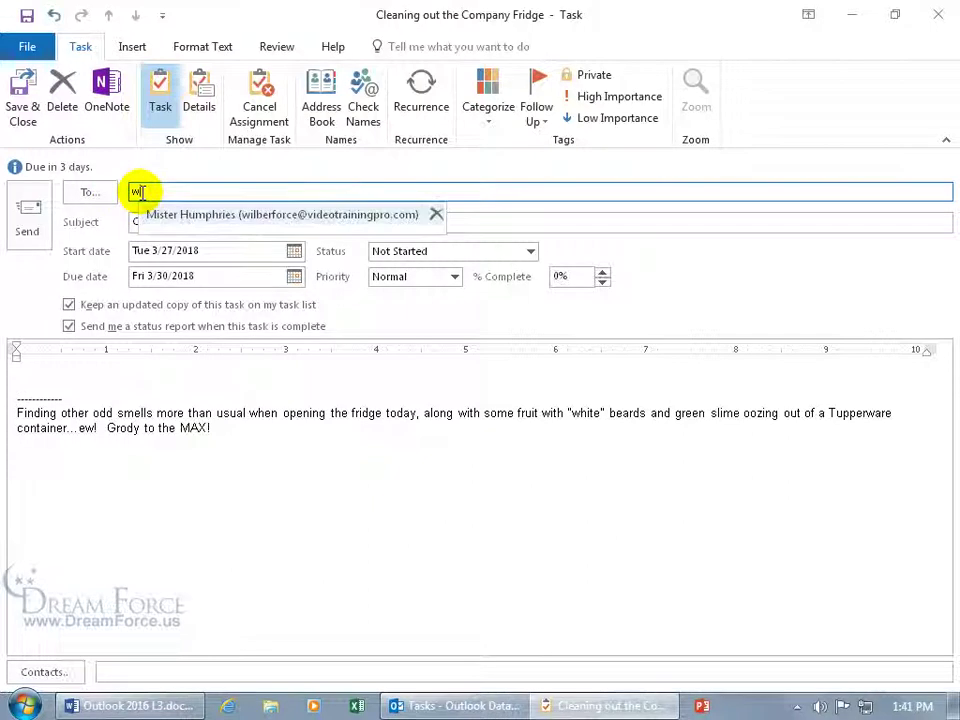
key(Return)
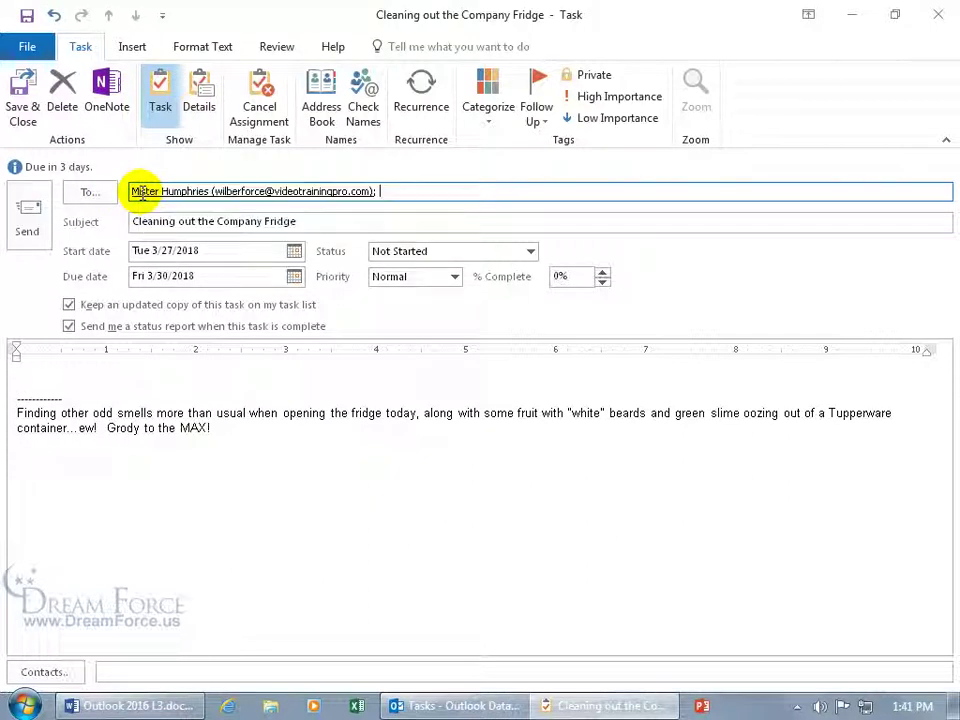